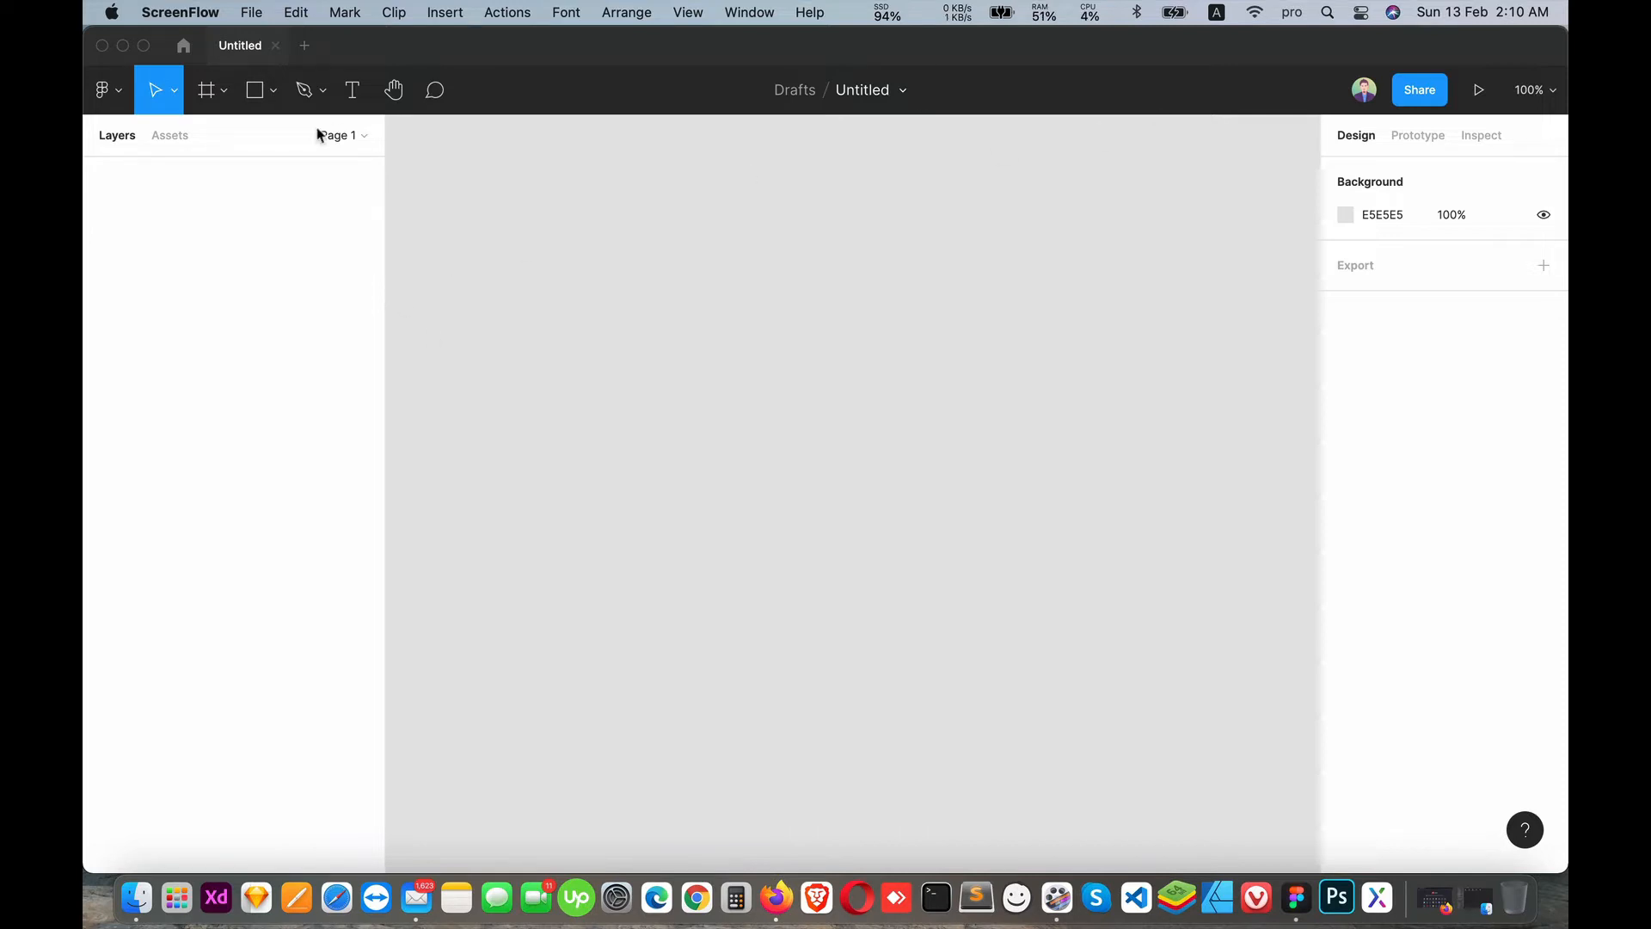
- Create an iPhone 13 Pro Max frame (428×926) from the Frame presets and place it on the canvas
{"action": "left_click", "coordinate": [222, 95]}
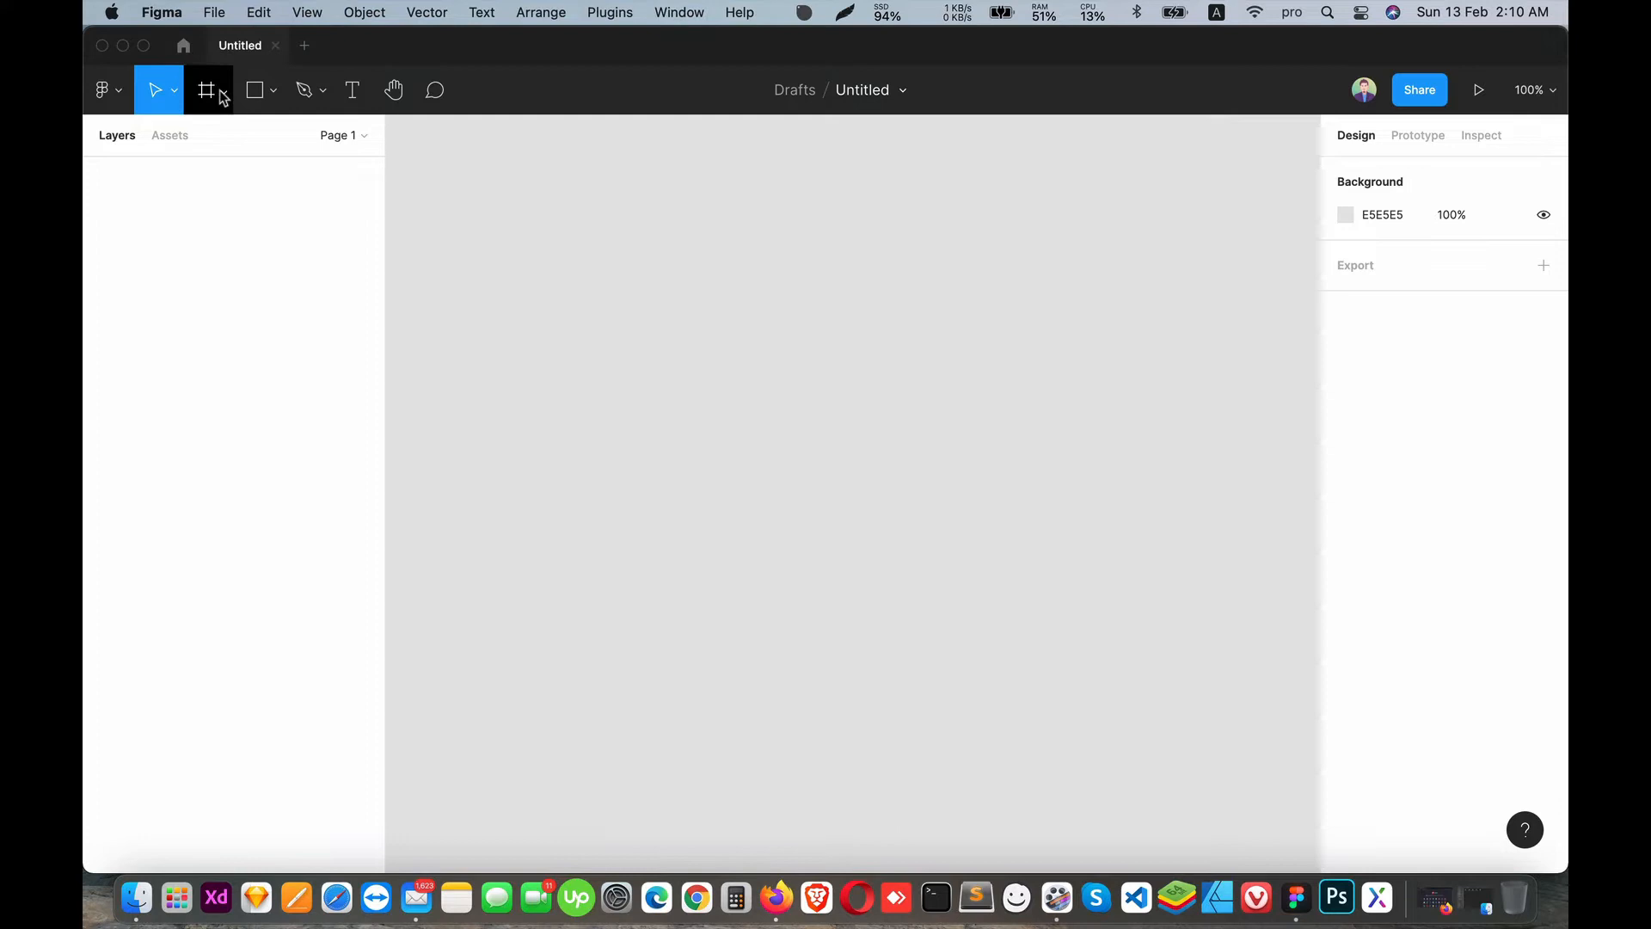
{"action": "left_click", "coordinate": [222, 95]}
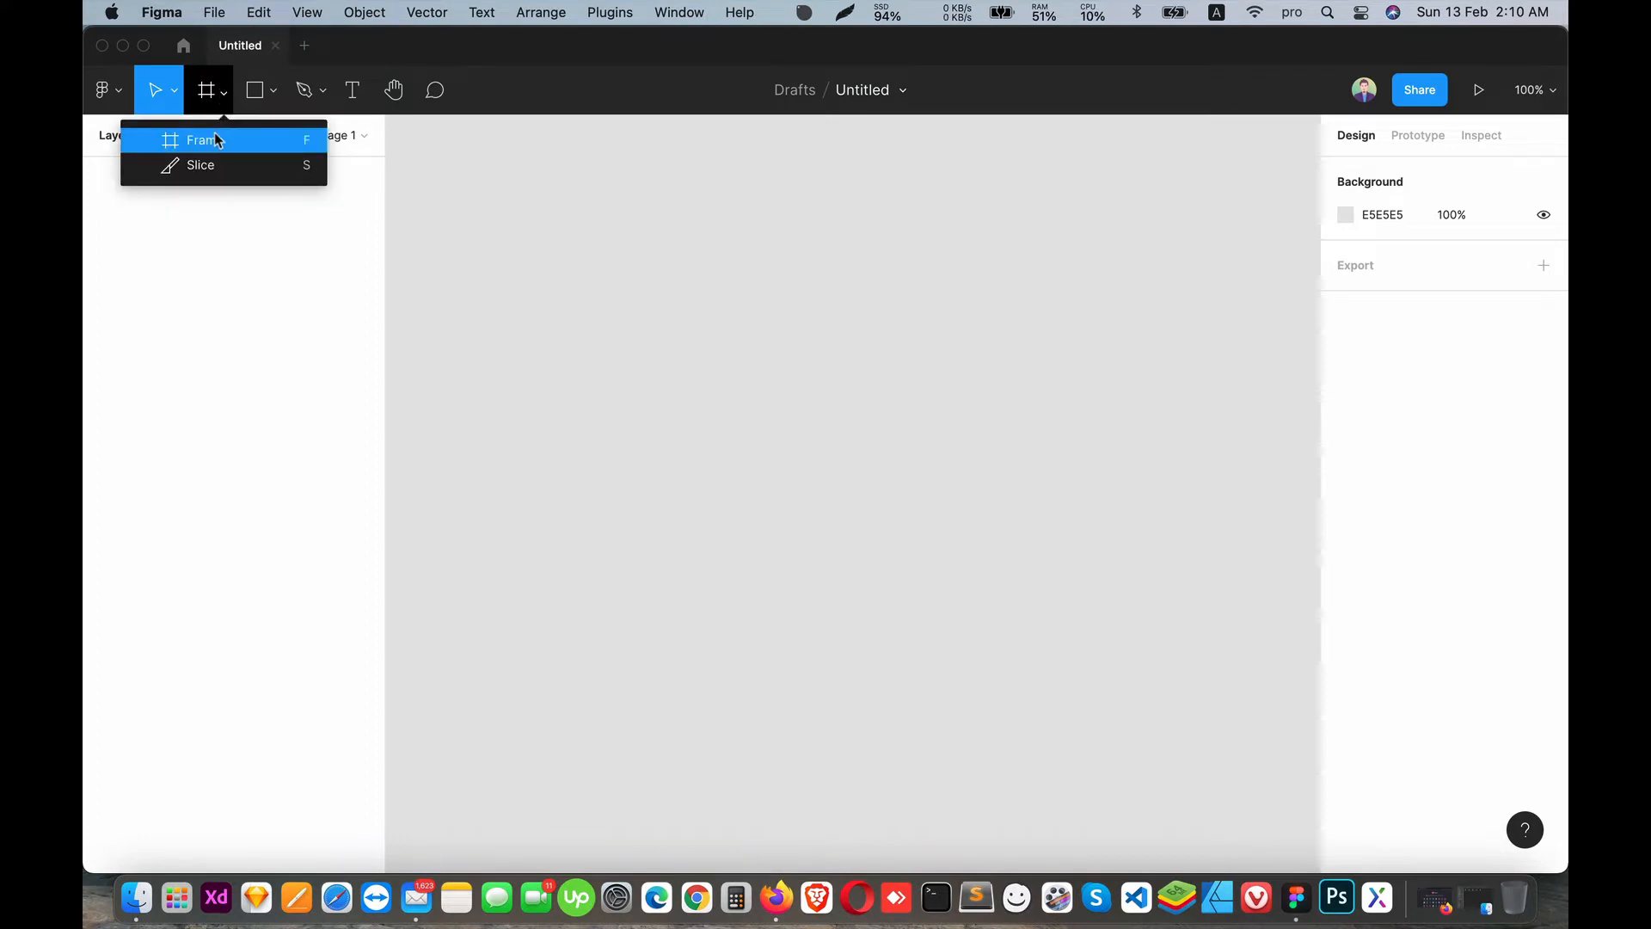
{"action": "left_click", "coordinate": [214, 134]}
{"action": "left_click", "coordinate": [1336, 206]}
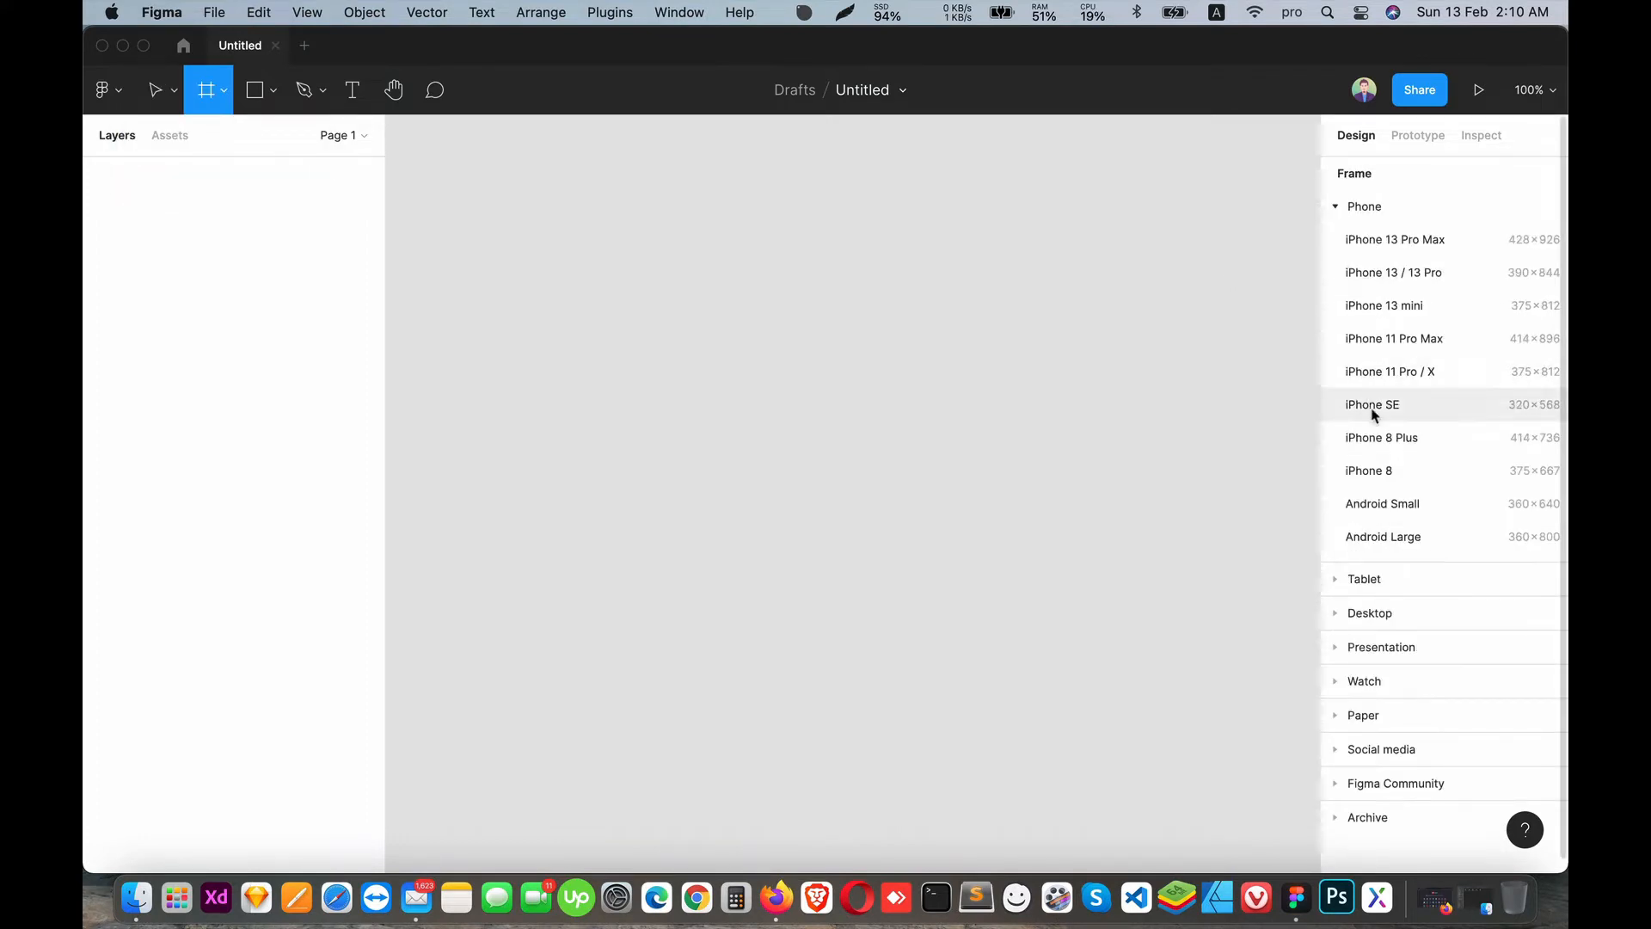
{"action": "left_click", "coordinate": [1399, 238]}
{"action": "left_click_drag", "start_coordinate": [723, 310], "coordinate": [526, 350]}
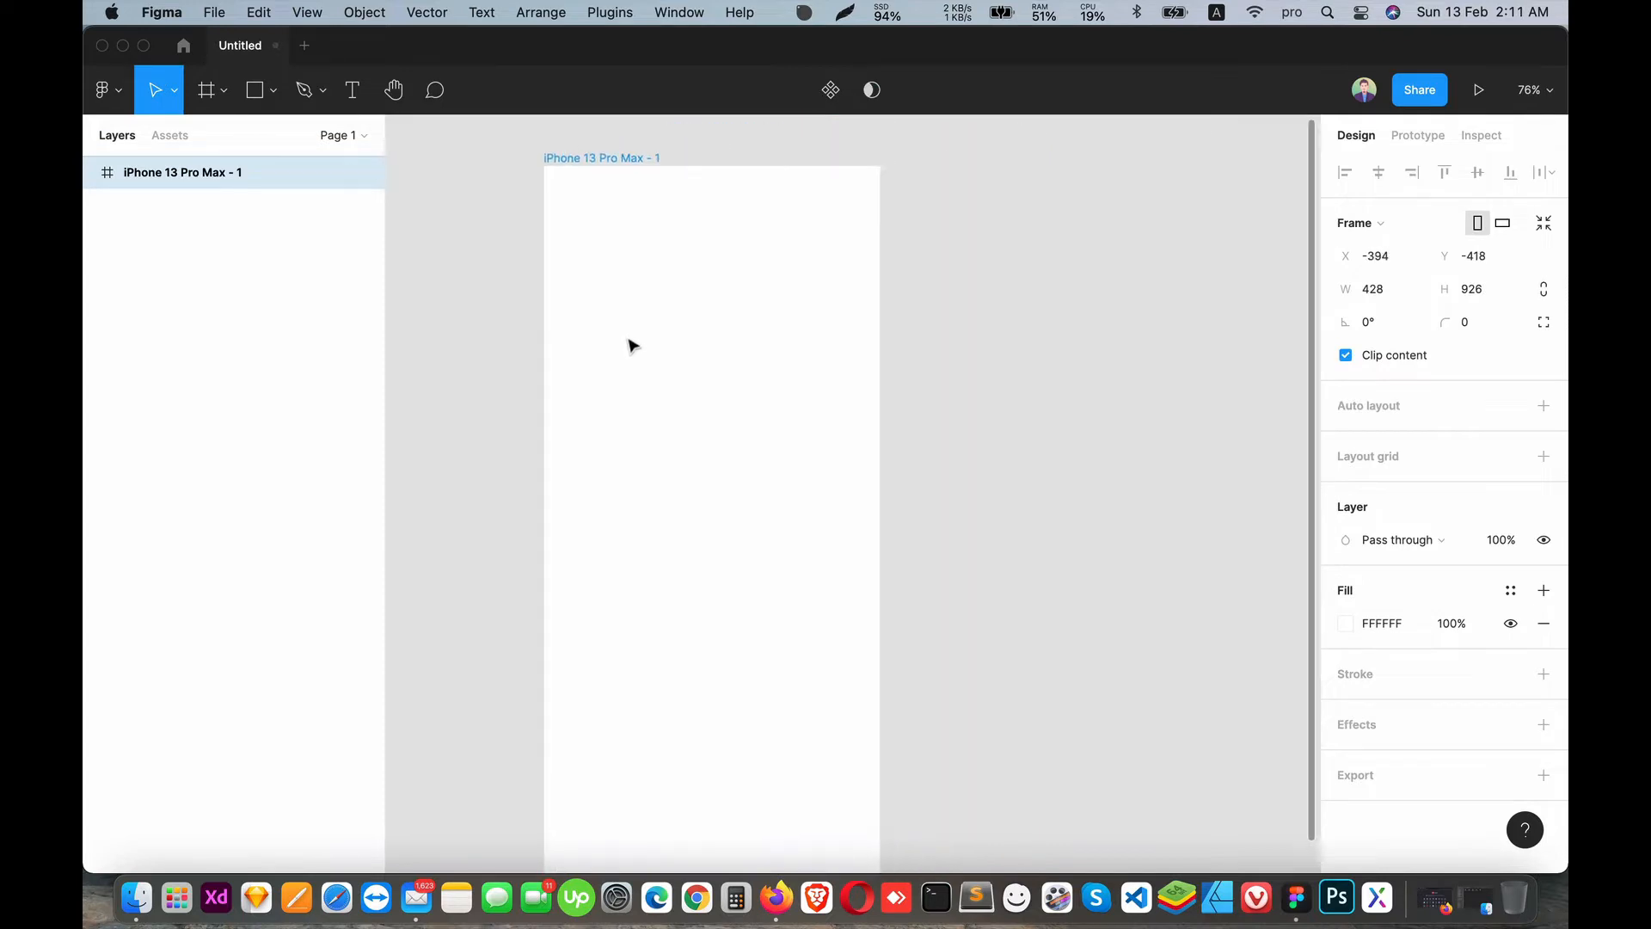
- Rename the new frame to '1' and zoom the canvas to full size on it
{"action": "double_click", "coordinate": [182, 172]}
{"action": "type", "text": "1"}
{"action": "left_click", "coordinate": [400, 310]}
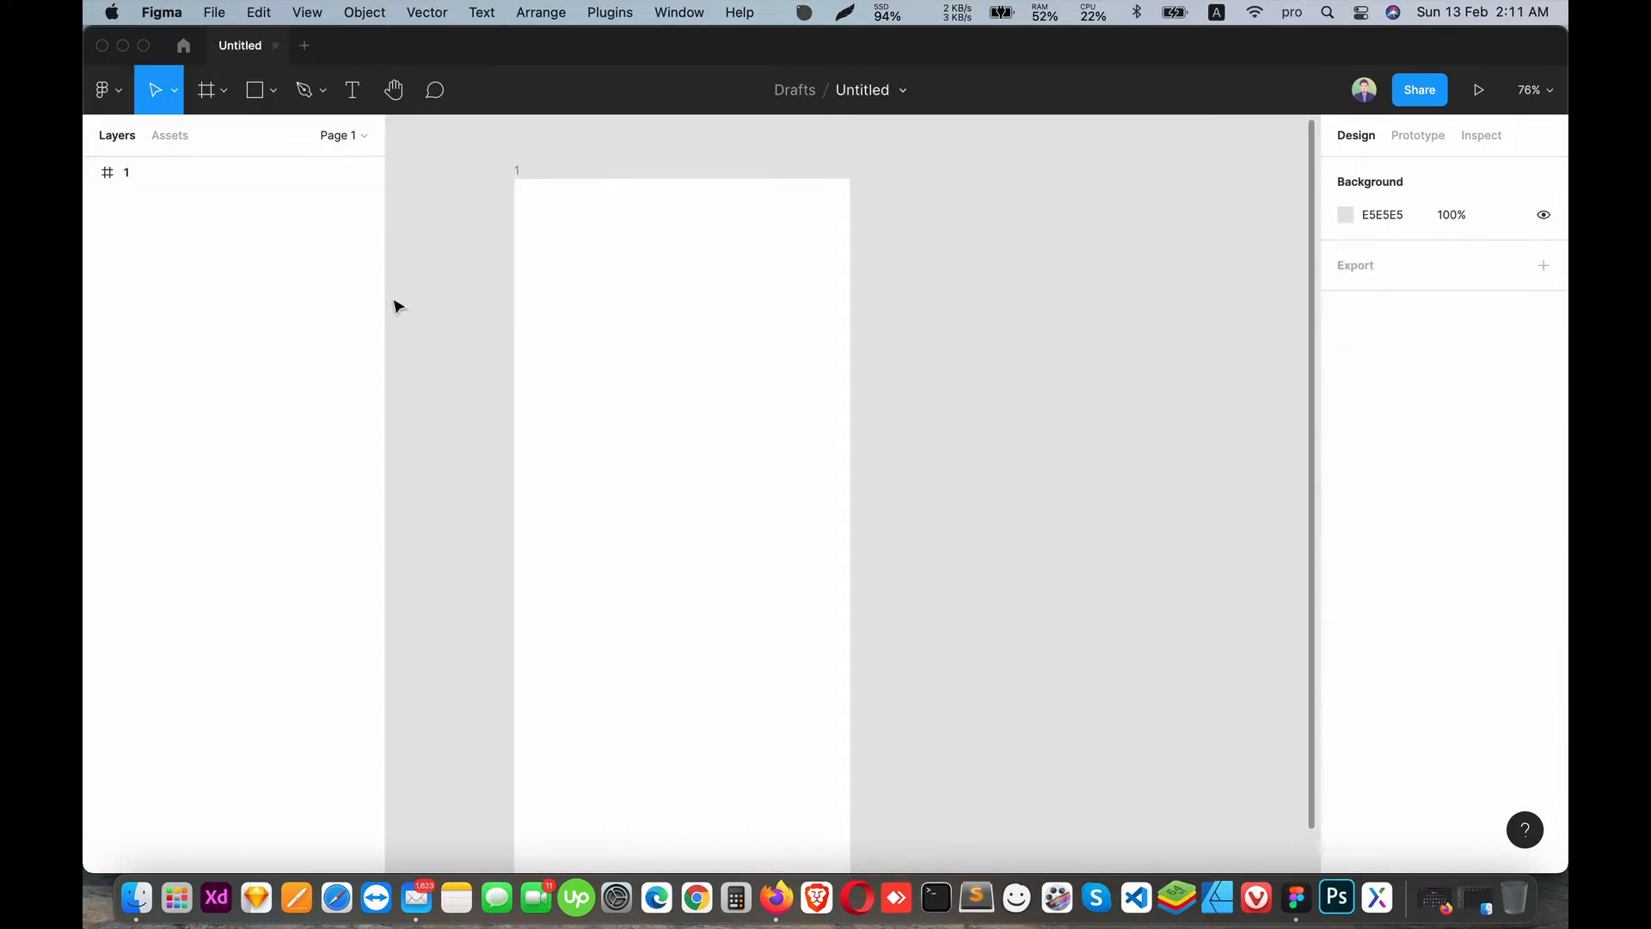
{"action": "left_click", "coordinate": [589, 220]}
{"action": "key", "text": "minus"}
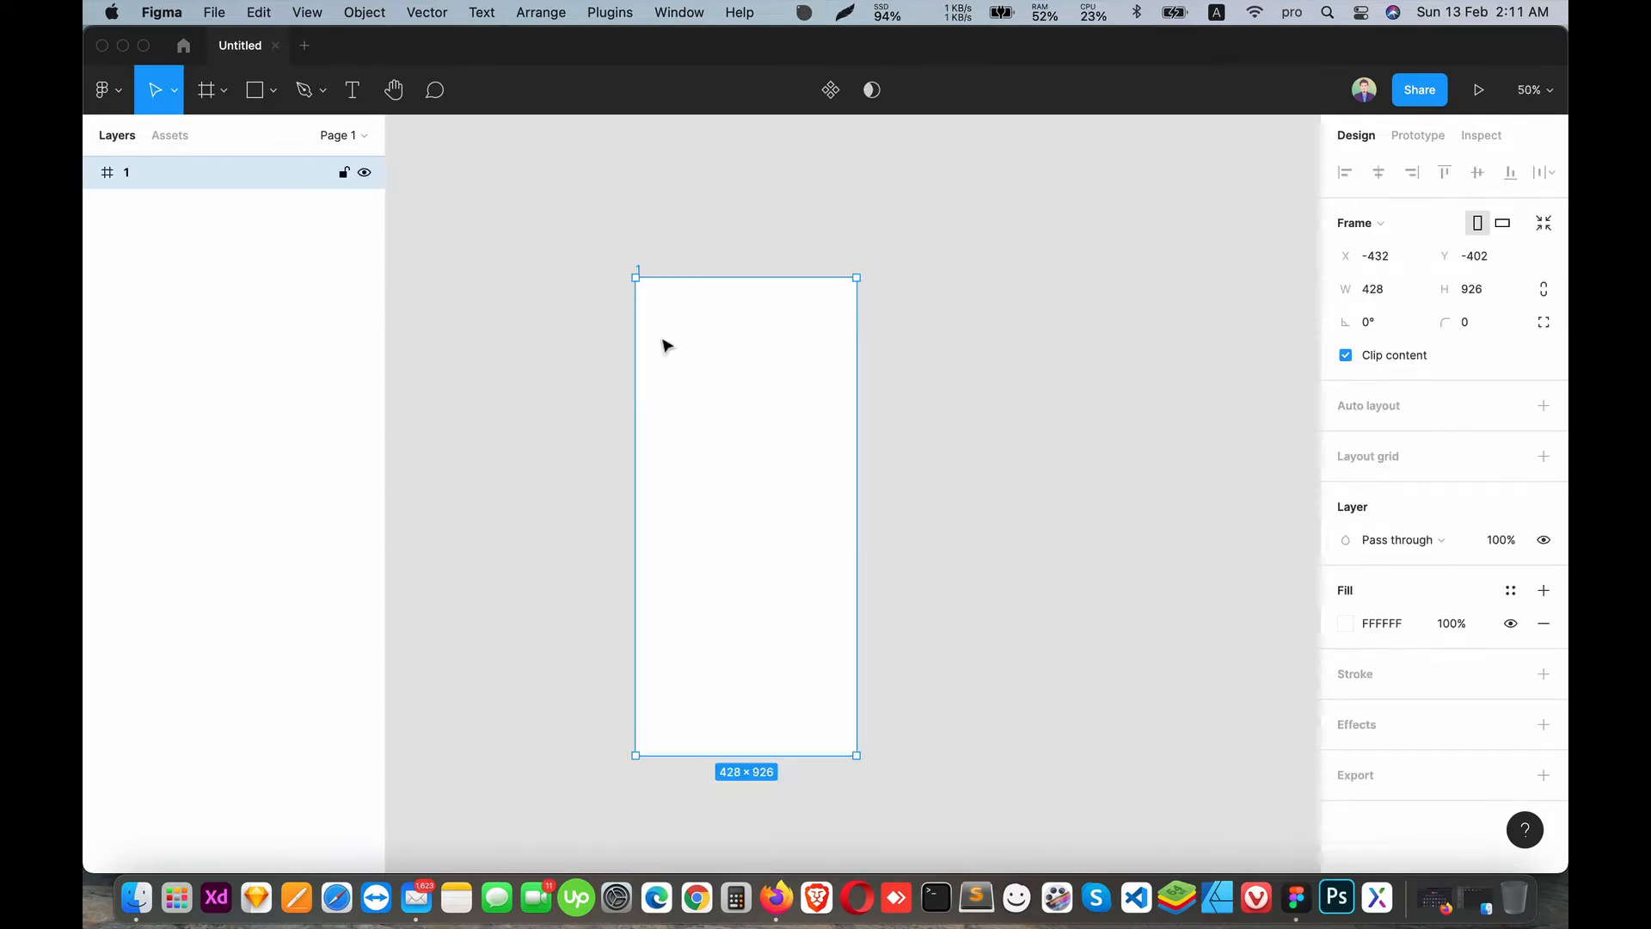
{"action": "key", "text": "shift+0"}
{"action": "left_click_drag", "start_coordinate": [666, 344], "coordinate": [803, 412]}
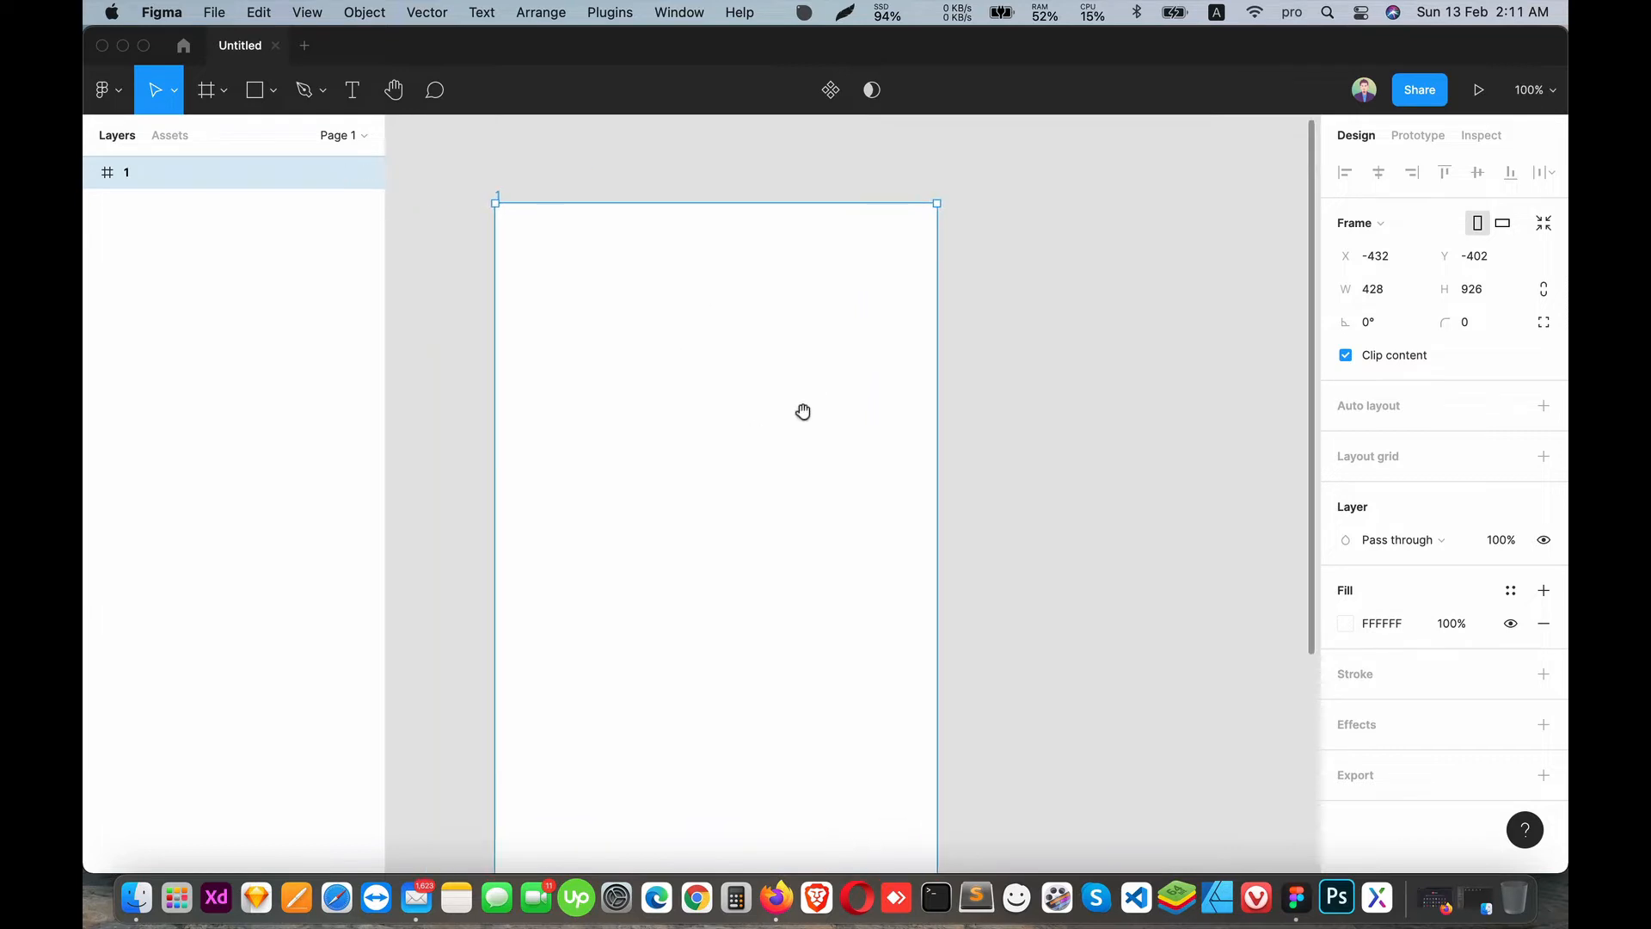
- Draw a 350×503 rectangle in frame 1, centre it horizontally and give it corner radius 10
{"action": "left_click", "coordinate": [272, 91]}
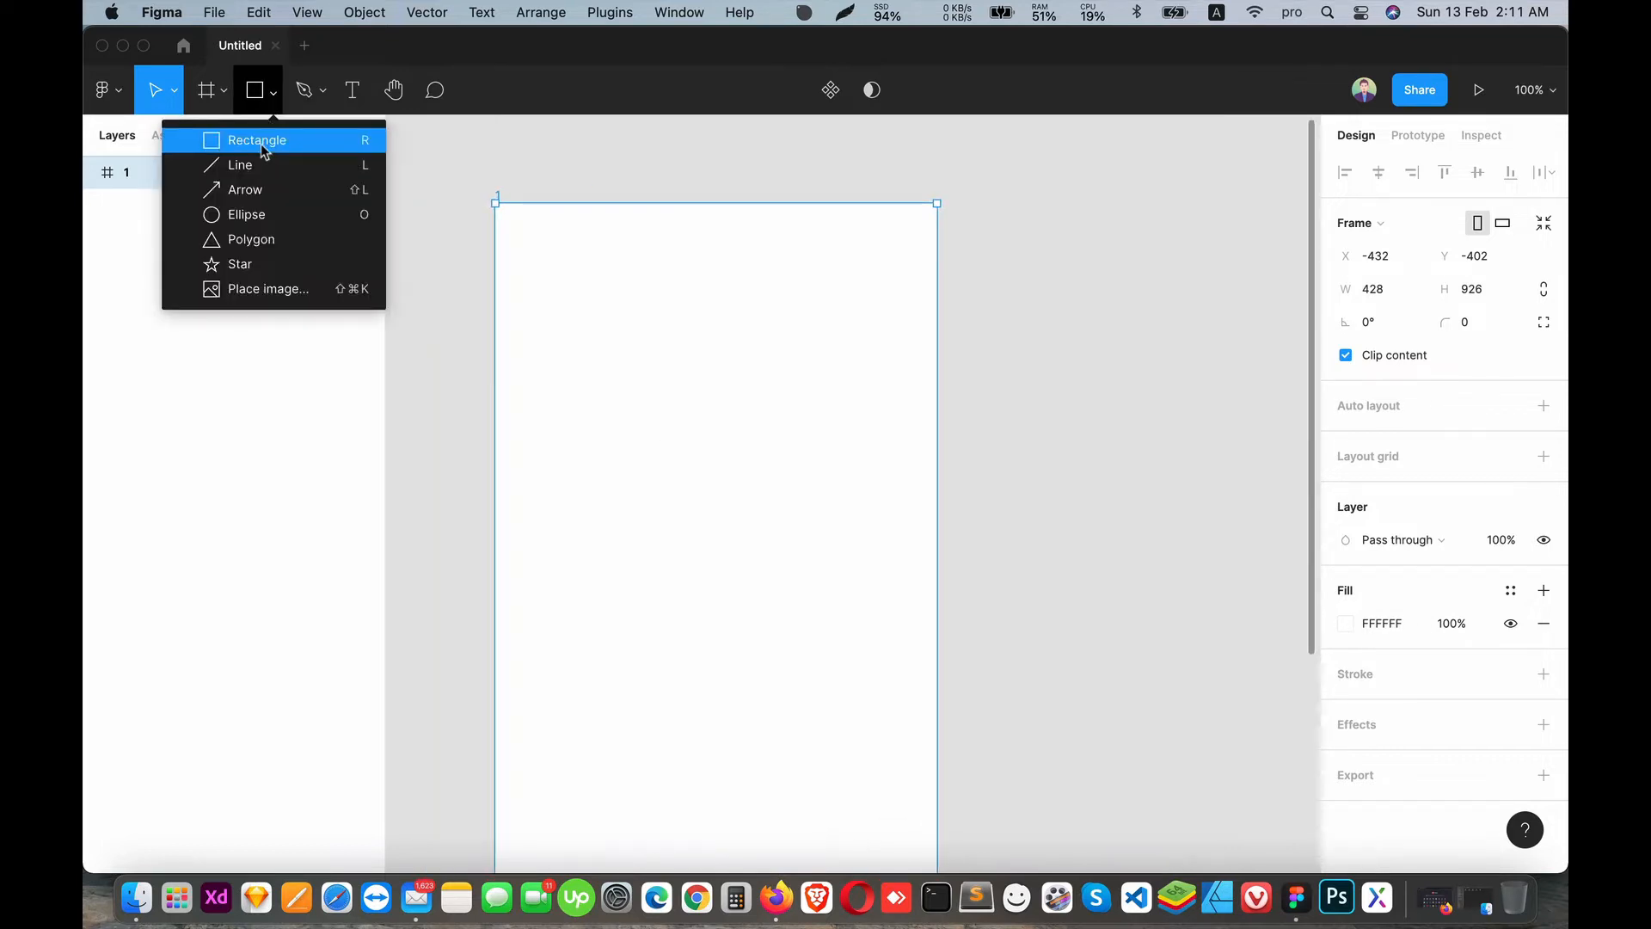
{"action": "left_click", "coordinate": [261, 142]}
{"action": "left_click_drag", "start_coordinate": [546, 275], "coordinate": [904, 639]}
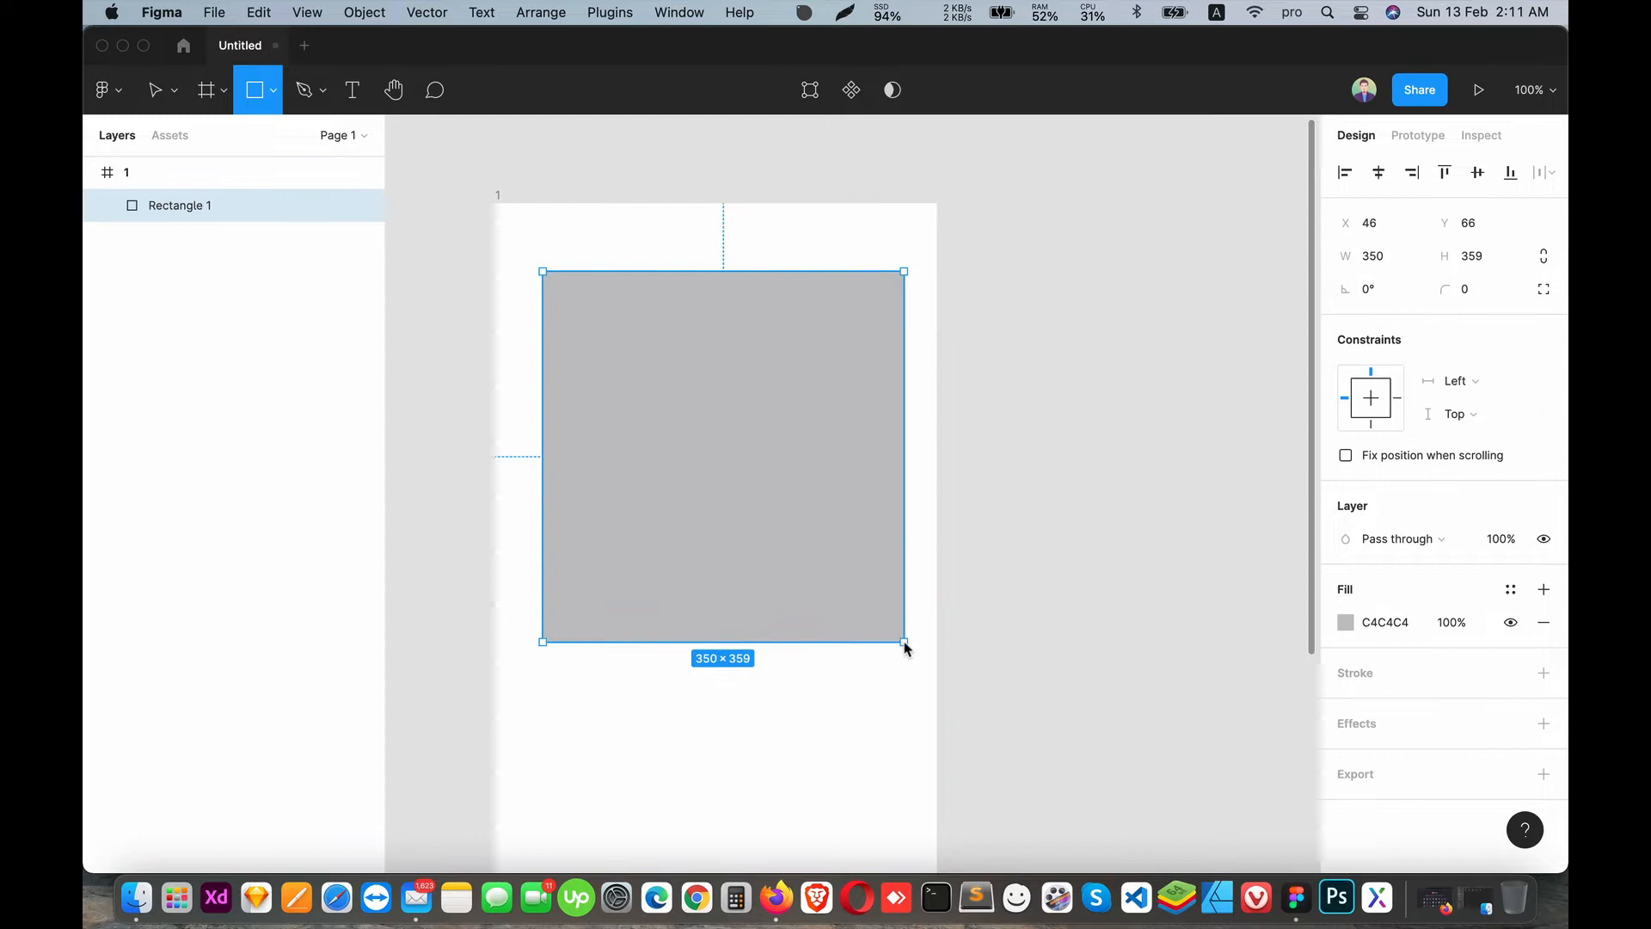
{"action": "left_click", "coordinate": [1378, 172]}
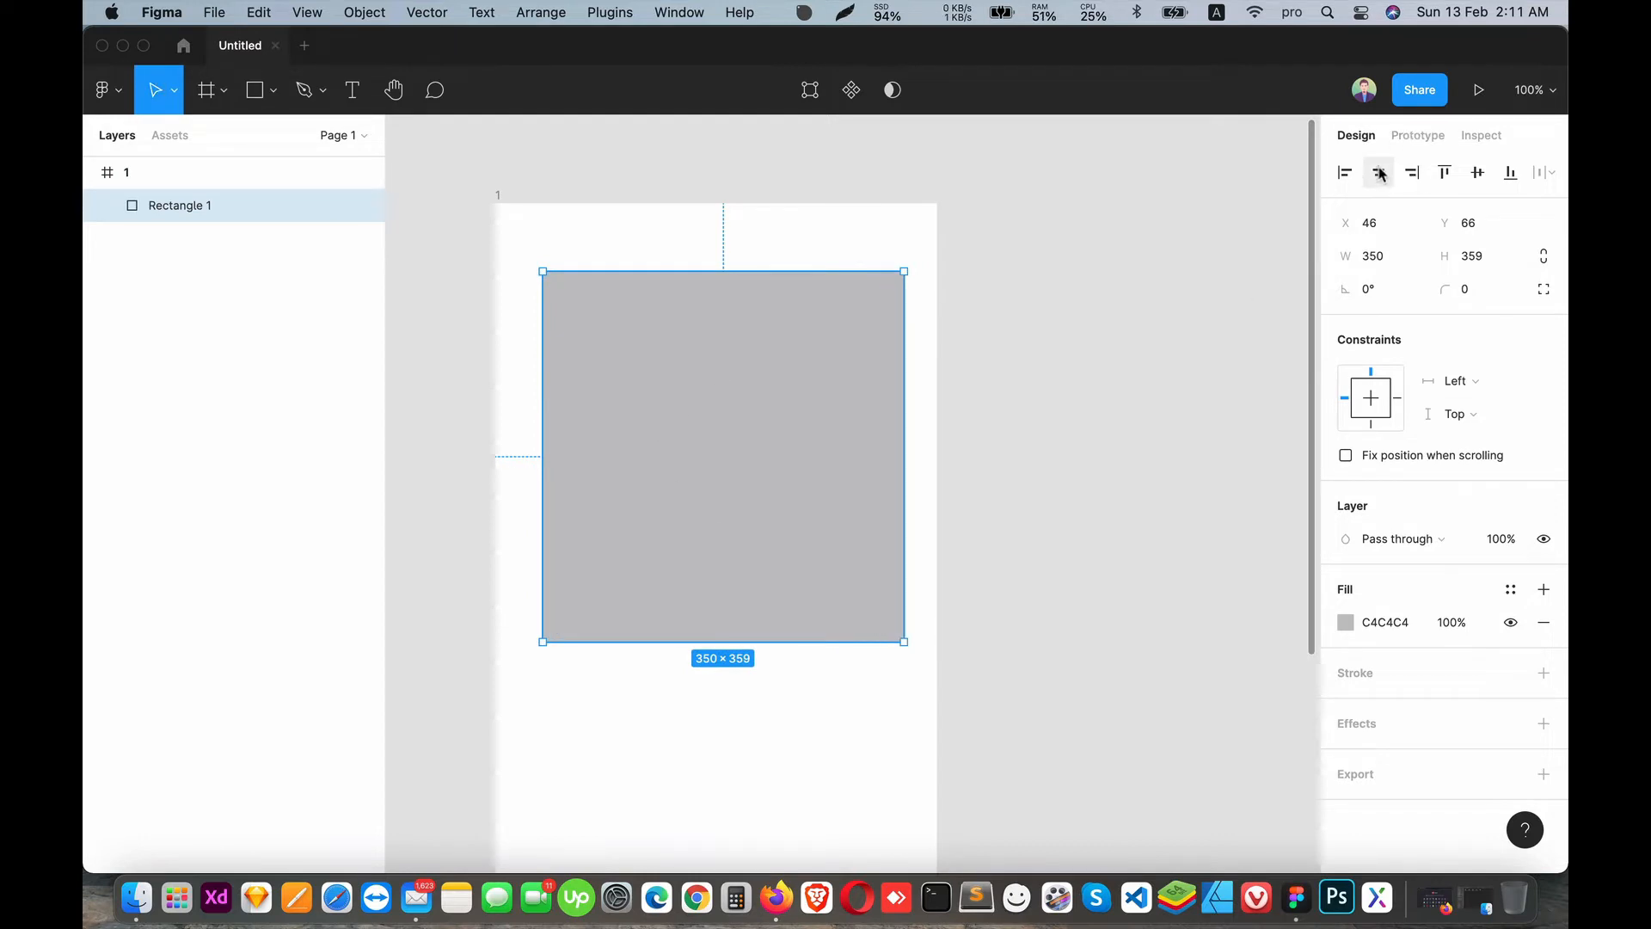
{"action": "left_click_drag", "start_coordinate": [693, 636], "coordinate": [682, 795]}
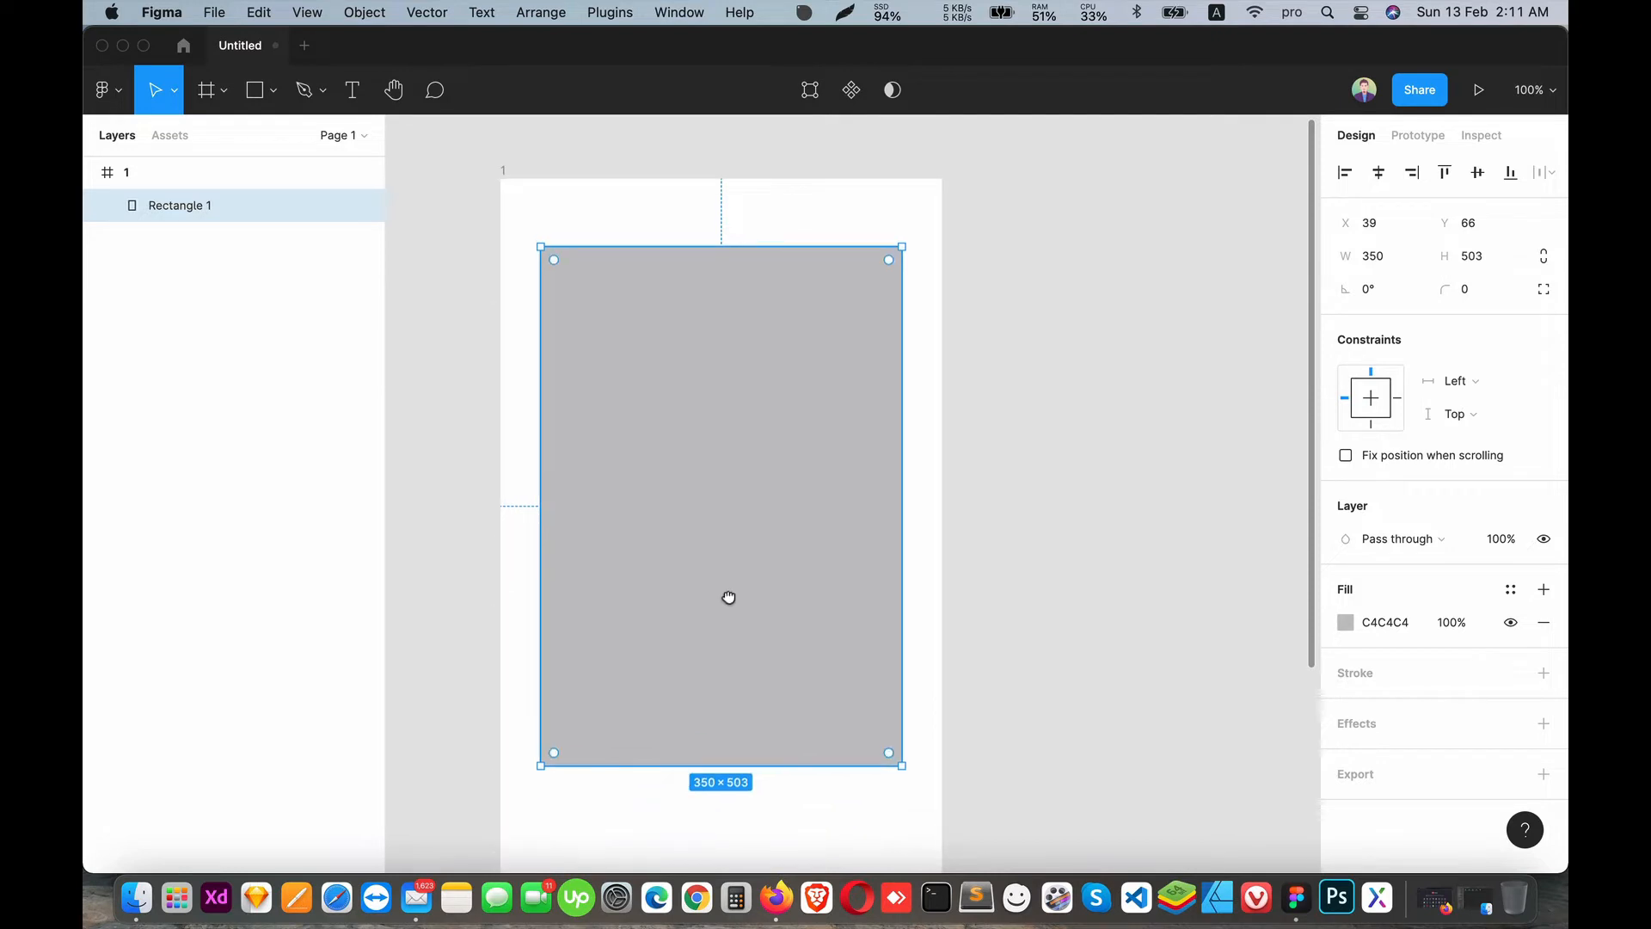
{"action": "scroll", "coordinate": [733, 728], "scroll_direction": "down", "scroll_amount": 3}
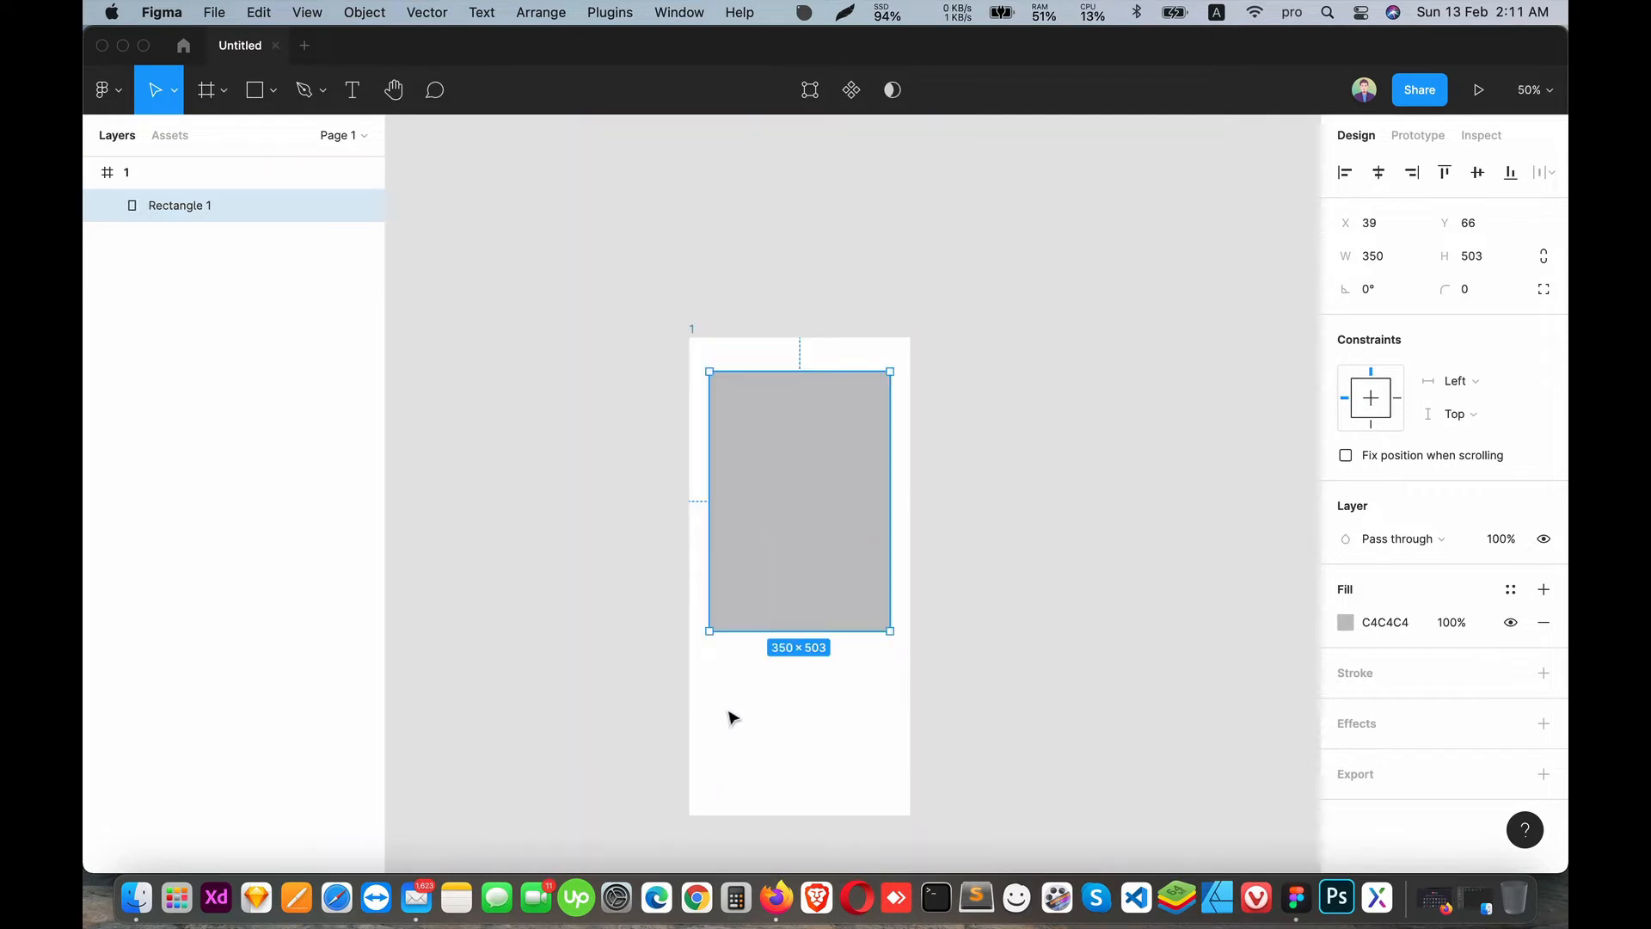
{"action": "left_click", "coordinate": [1474, 293]}
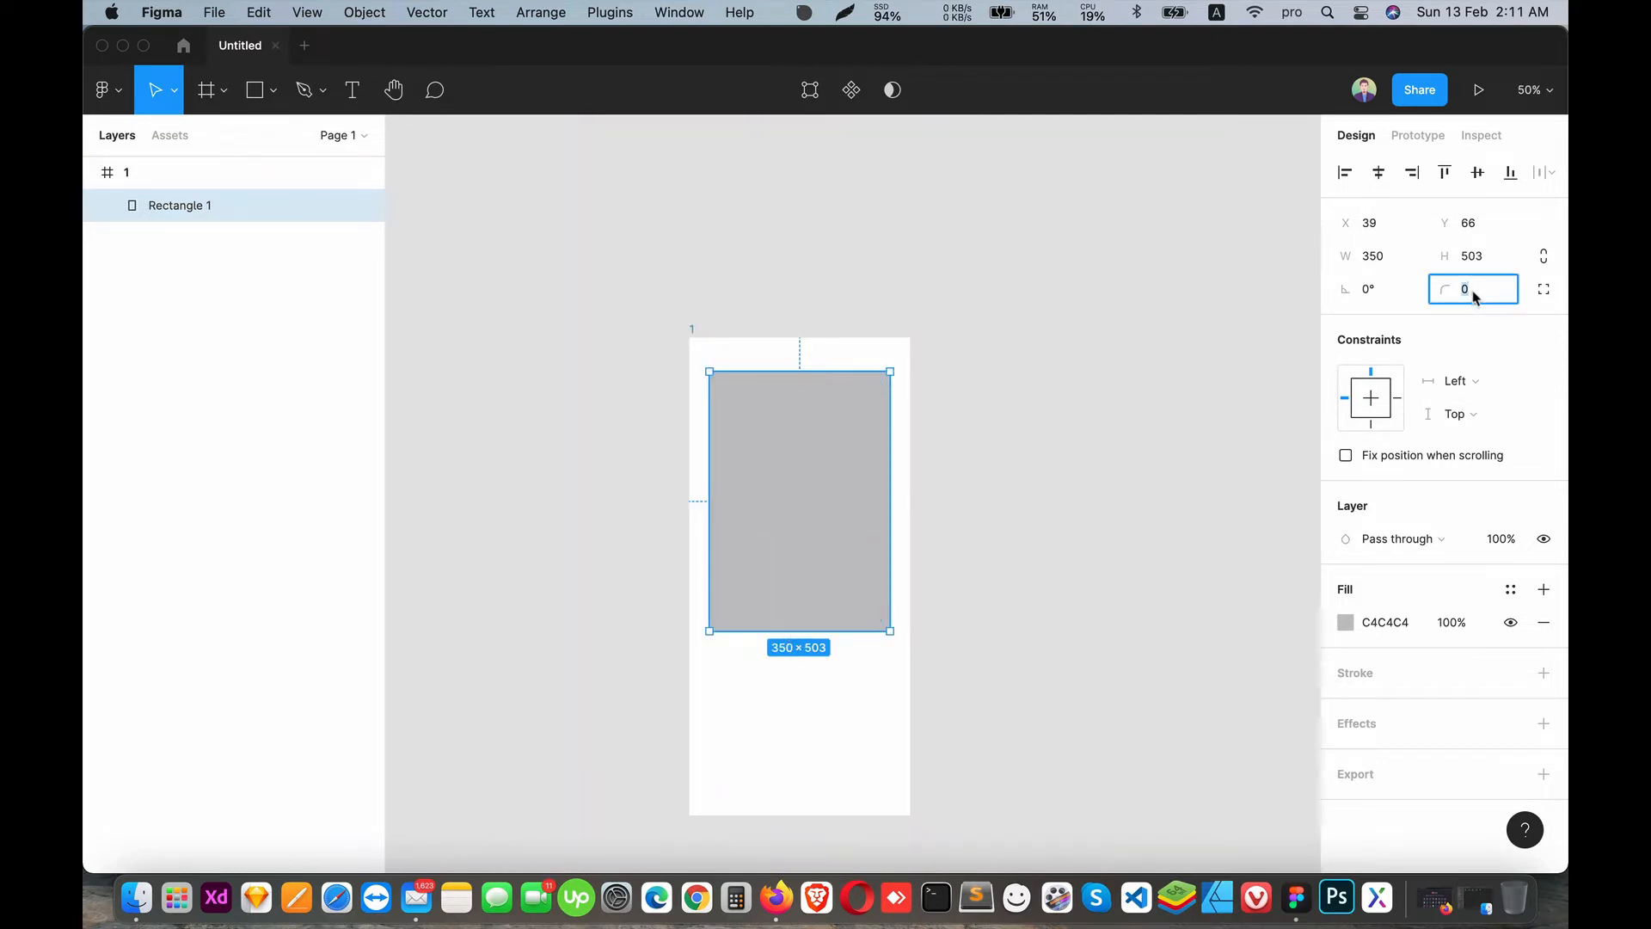
{"action": "type", "text": "10"}
- Set the rectangle's fill to light blue 9FB6D1 and start a text layer inside it
{"action": "left_click", "coordinate": [1345, 623]}
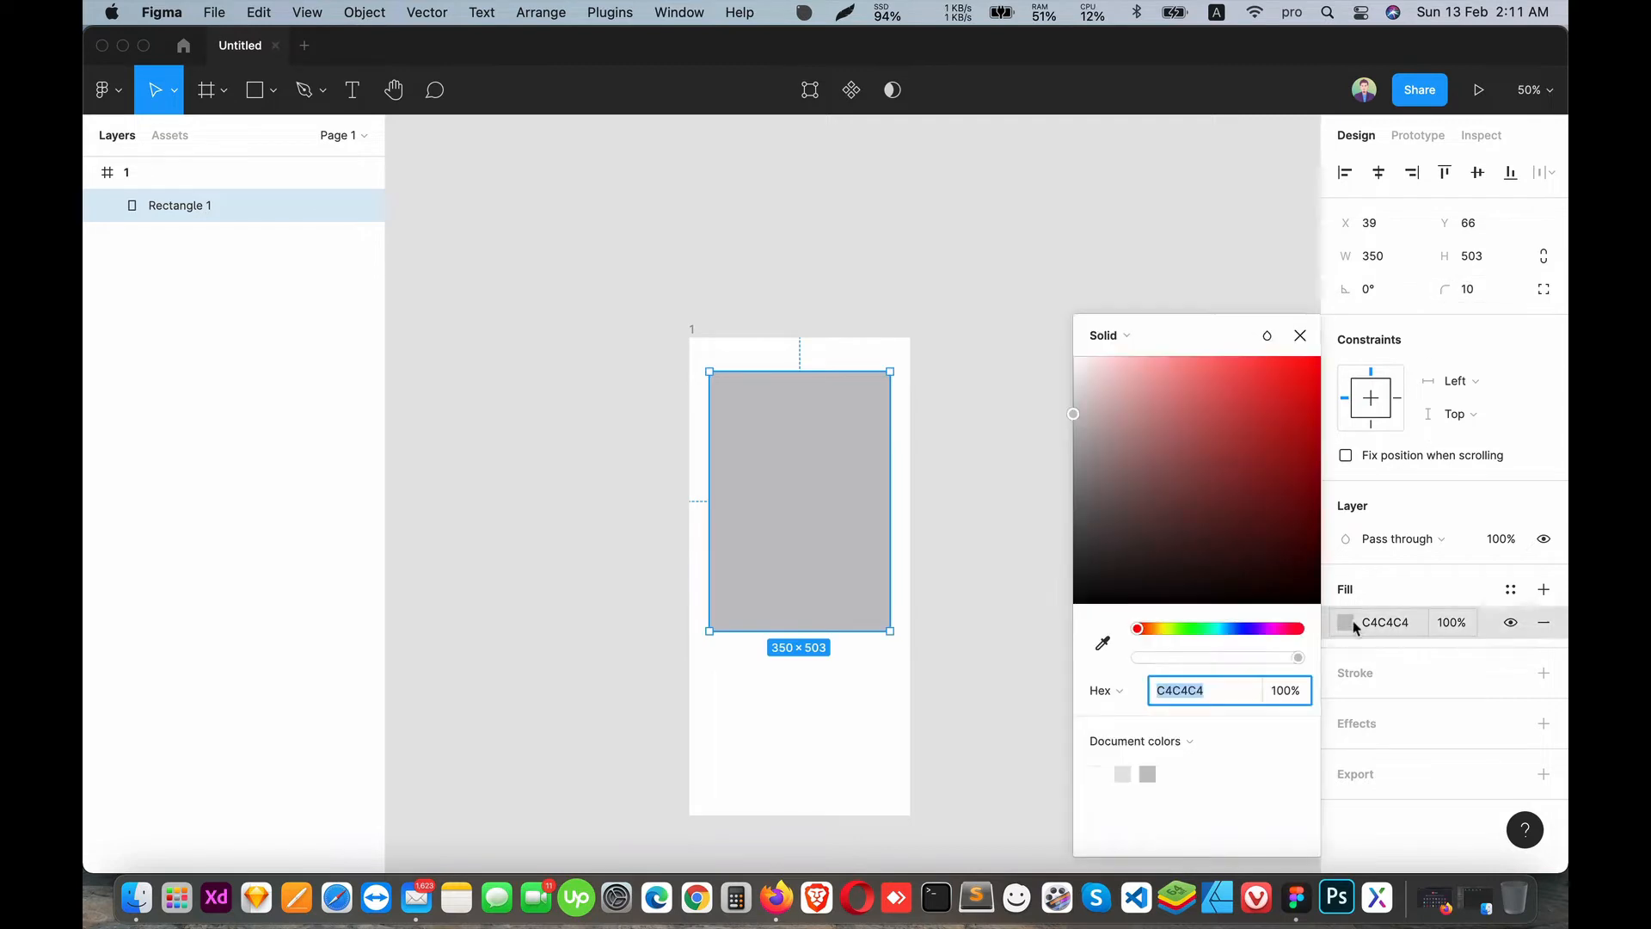
{"action": "left_click", "coordinate": [1177, 377]}
{"action": "left_click", "coordinate": [1133, 401]}
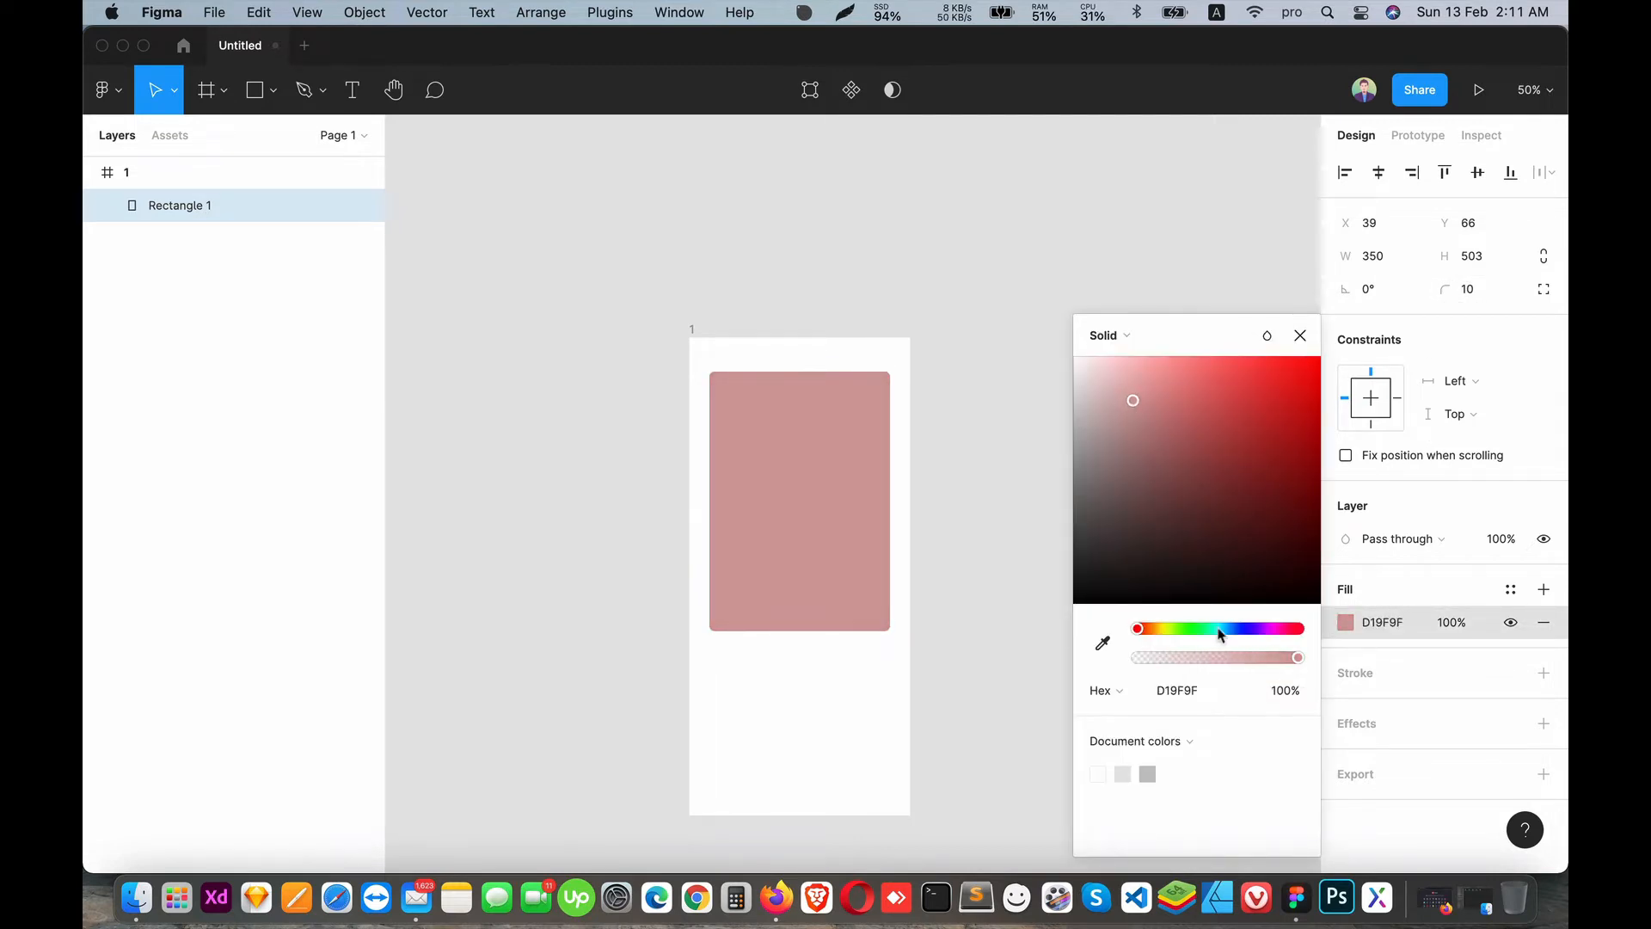
{"action": "left_click_drag", "start_coordinate": [1138, 629], "coordinate": [1233, 631]}
{"action": "left_click", "coordinate": [998, 597]}
{"action": "left_click", "coordinate": [852, 586]}
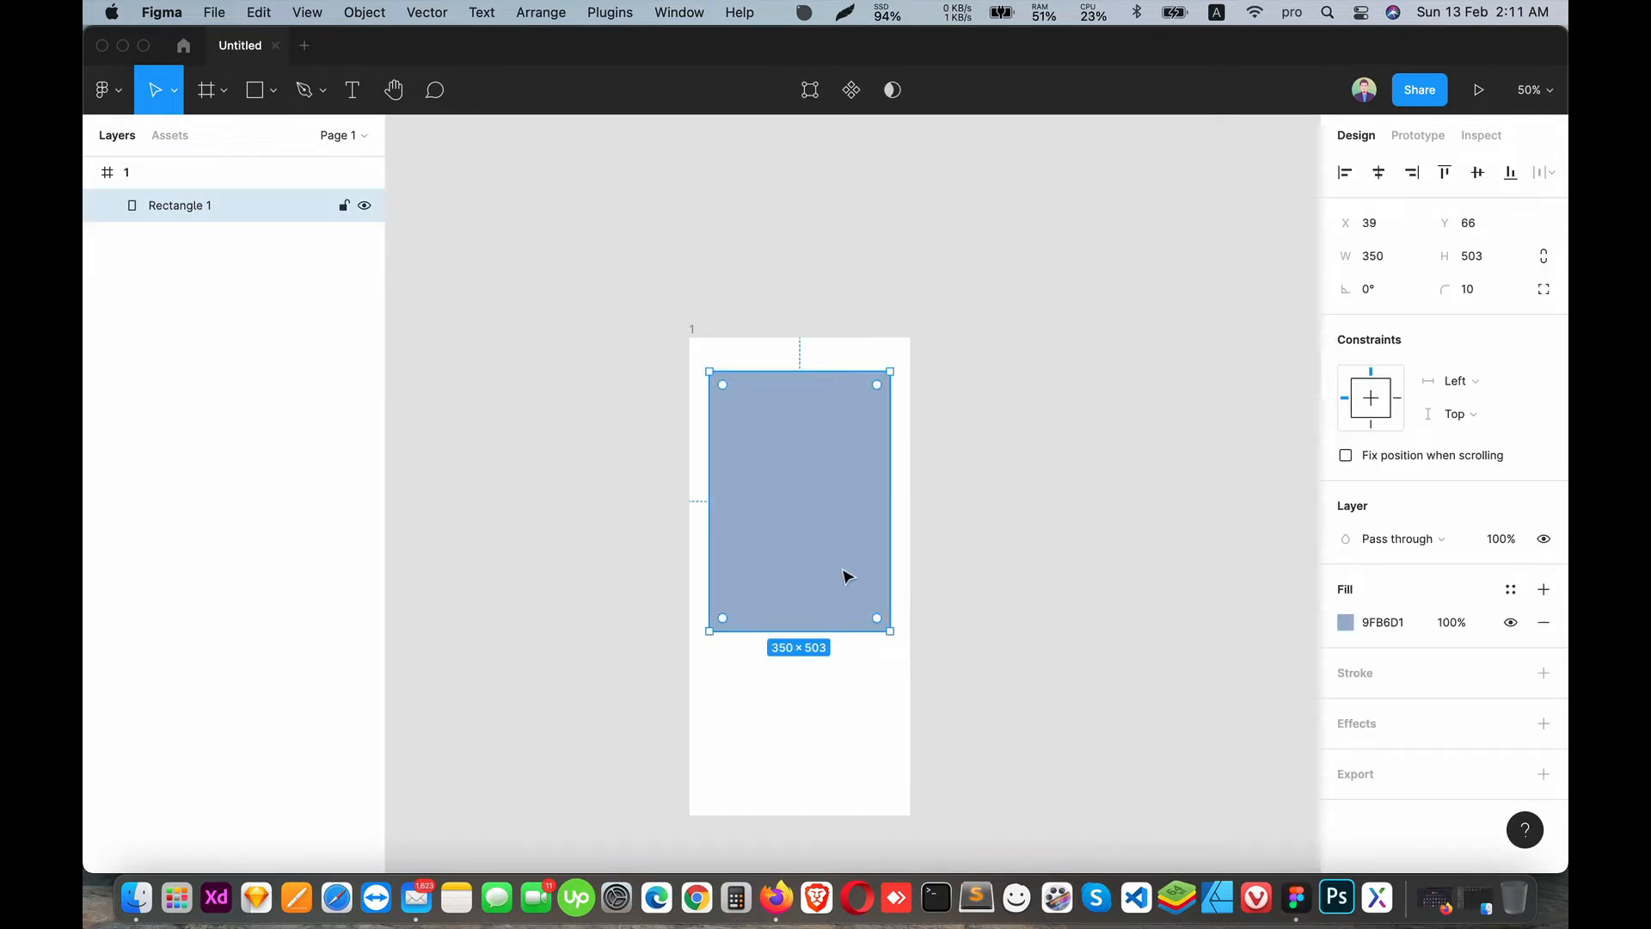
{"action": "key", "text": "shift+0"}
{"action": "left_click_drag", "start_coordinate": [873, 370], "coordinate": [854, 613]}
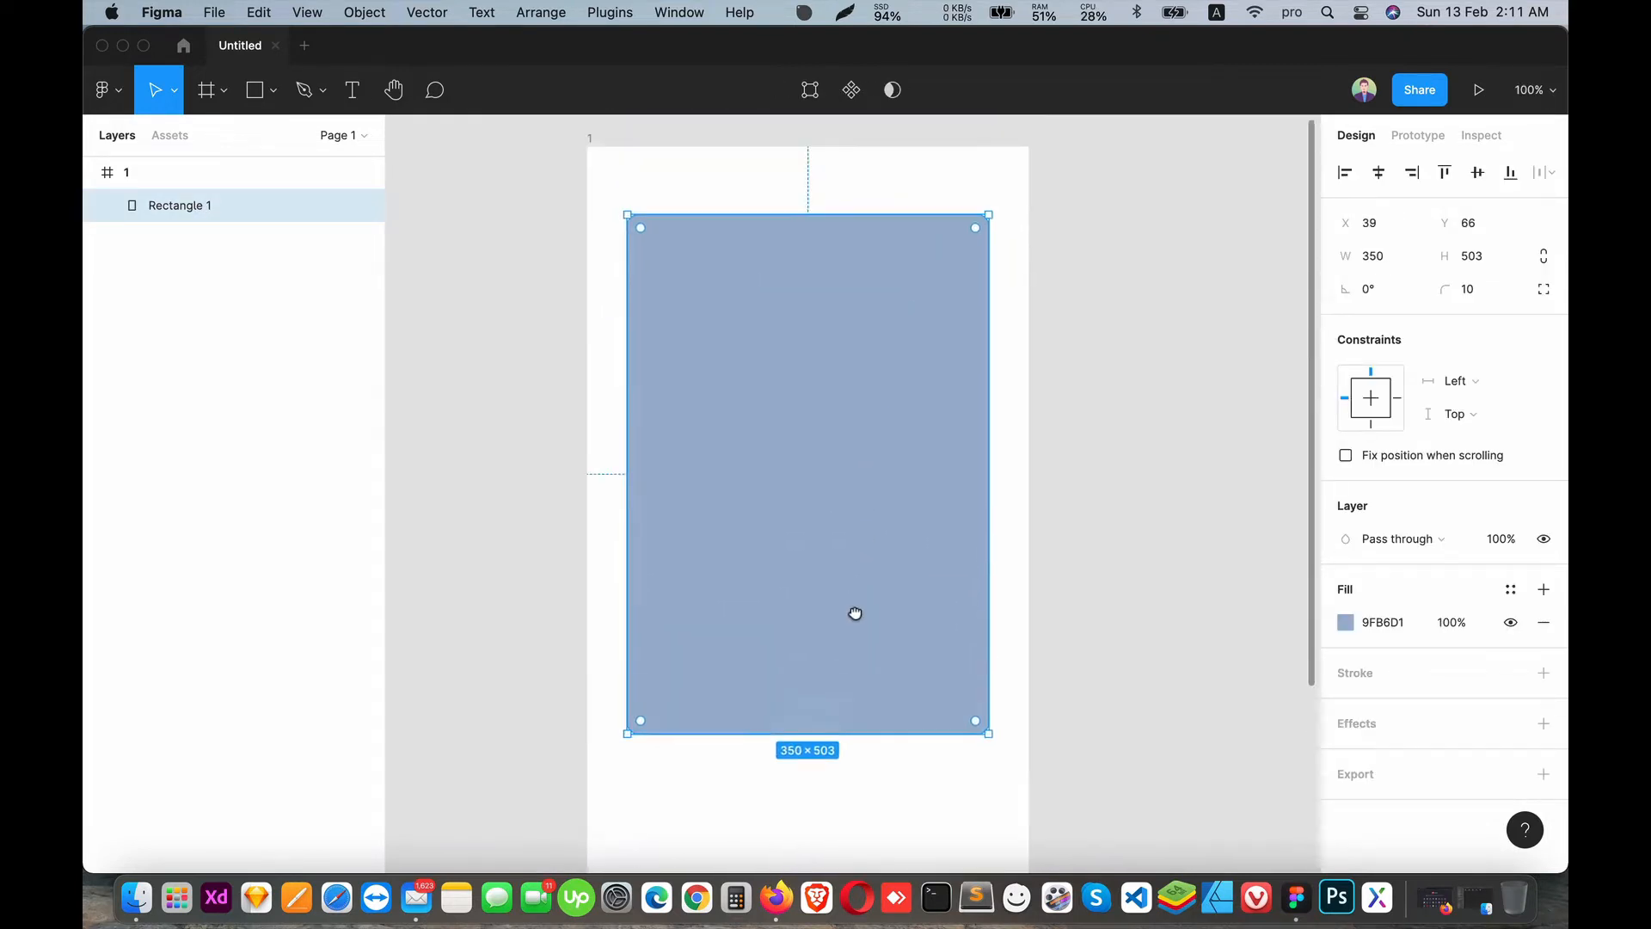
{"action": "key", "text": "t"}
- Add the heading 'Find Your Dream Job Here' on two lines, centre-aligned at size 30
{"action": "left_click", "coordinate": [725, 496]}
{"action": "type", "text": "we"}
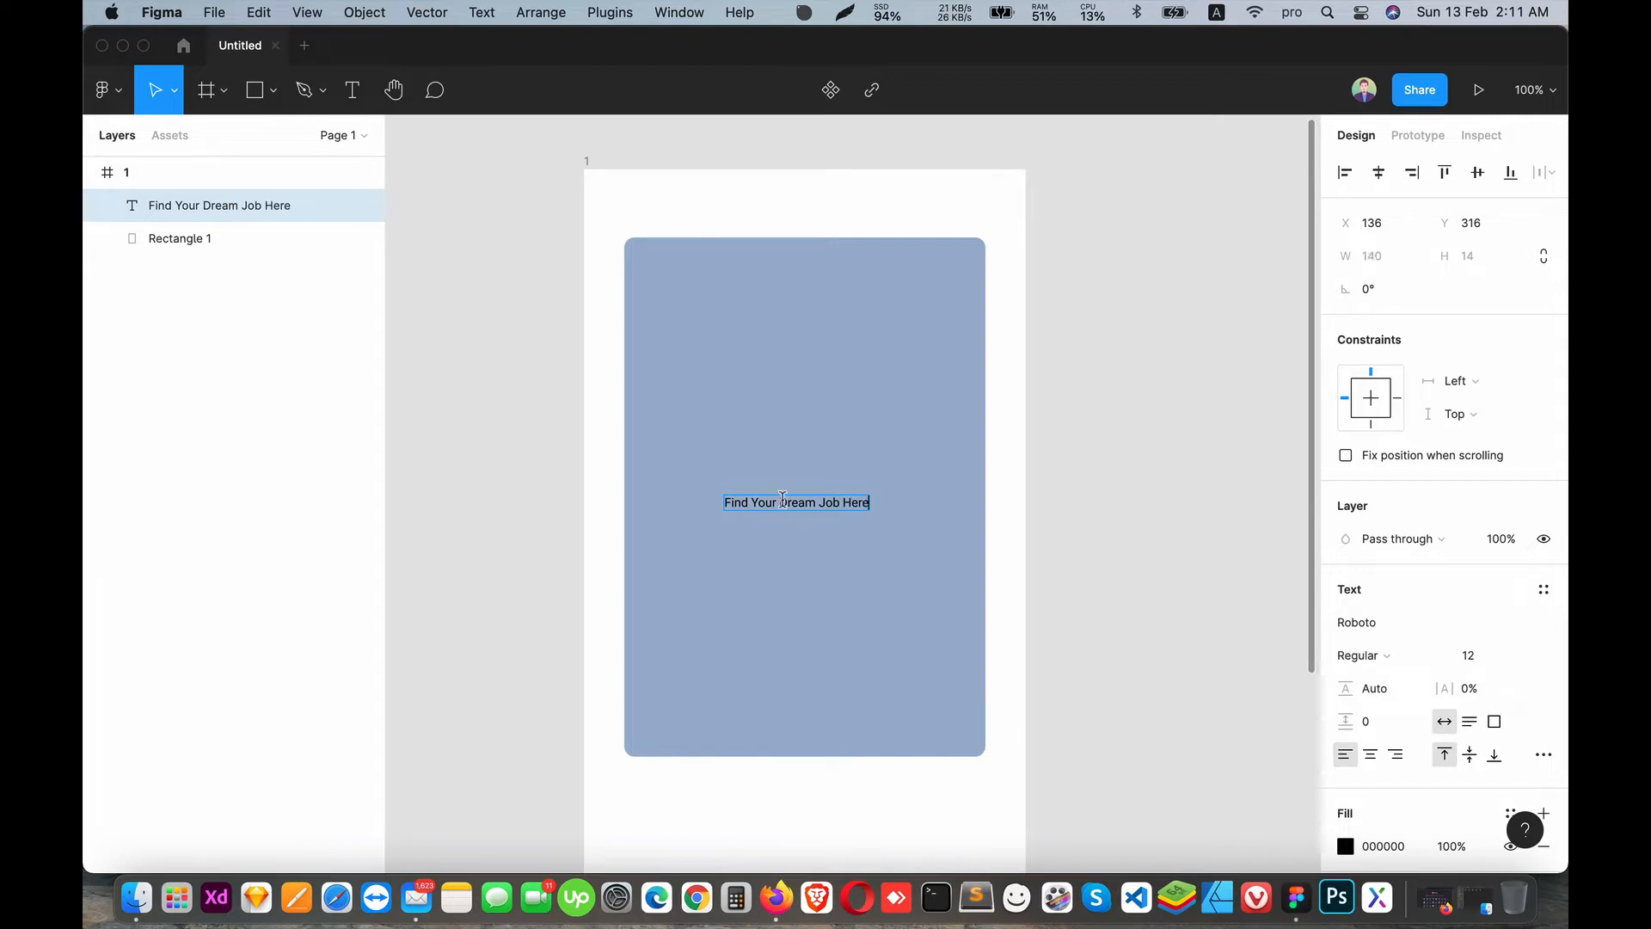
{"action": "key", "text": "Return"}
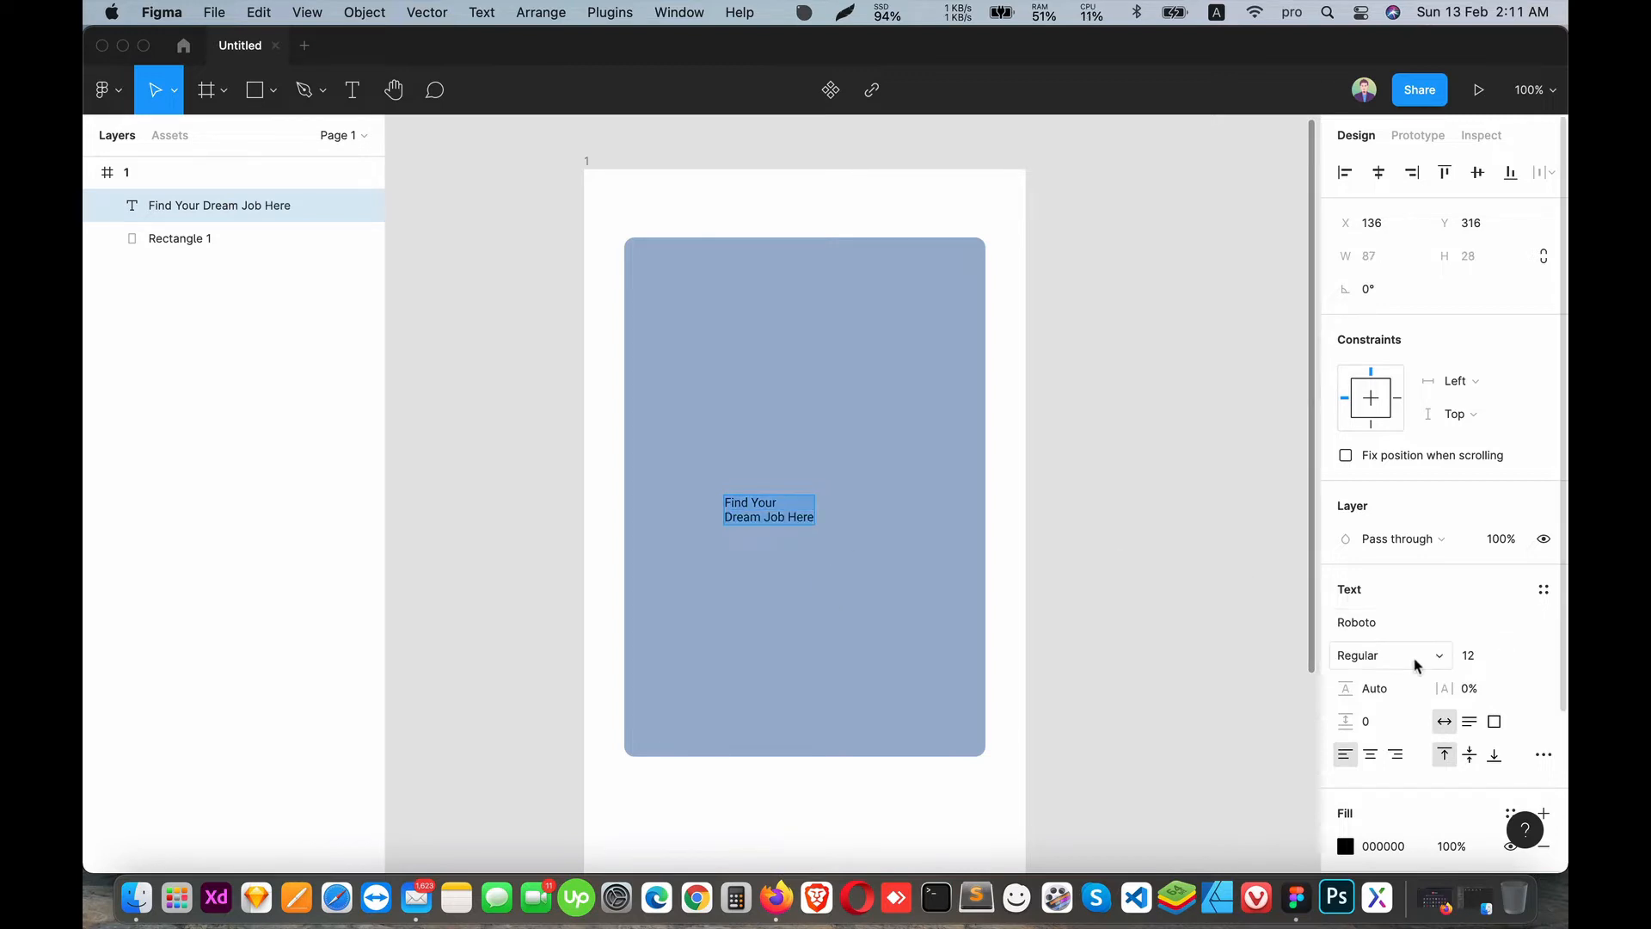
{"action": "left_click", "coordinate": [1370, 755]}
{"action": "left_click", "coordinate": [1490, 657]}
{"action": "type", "text": "30"}
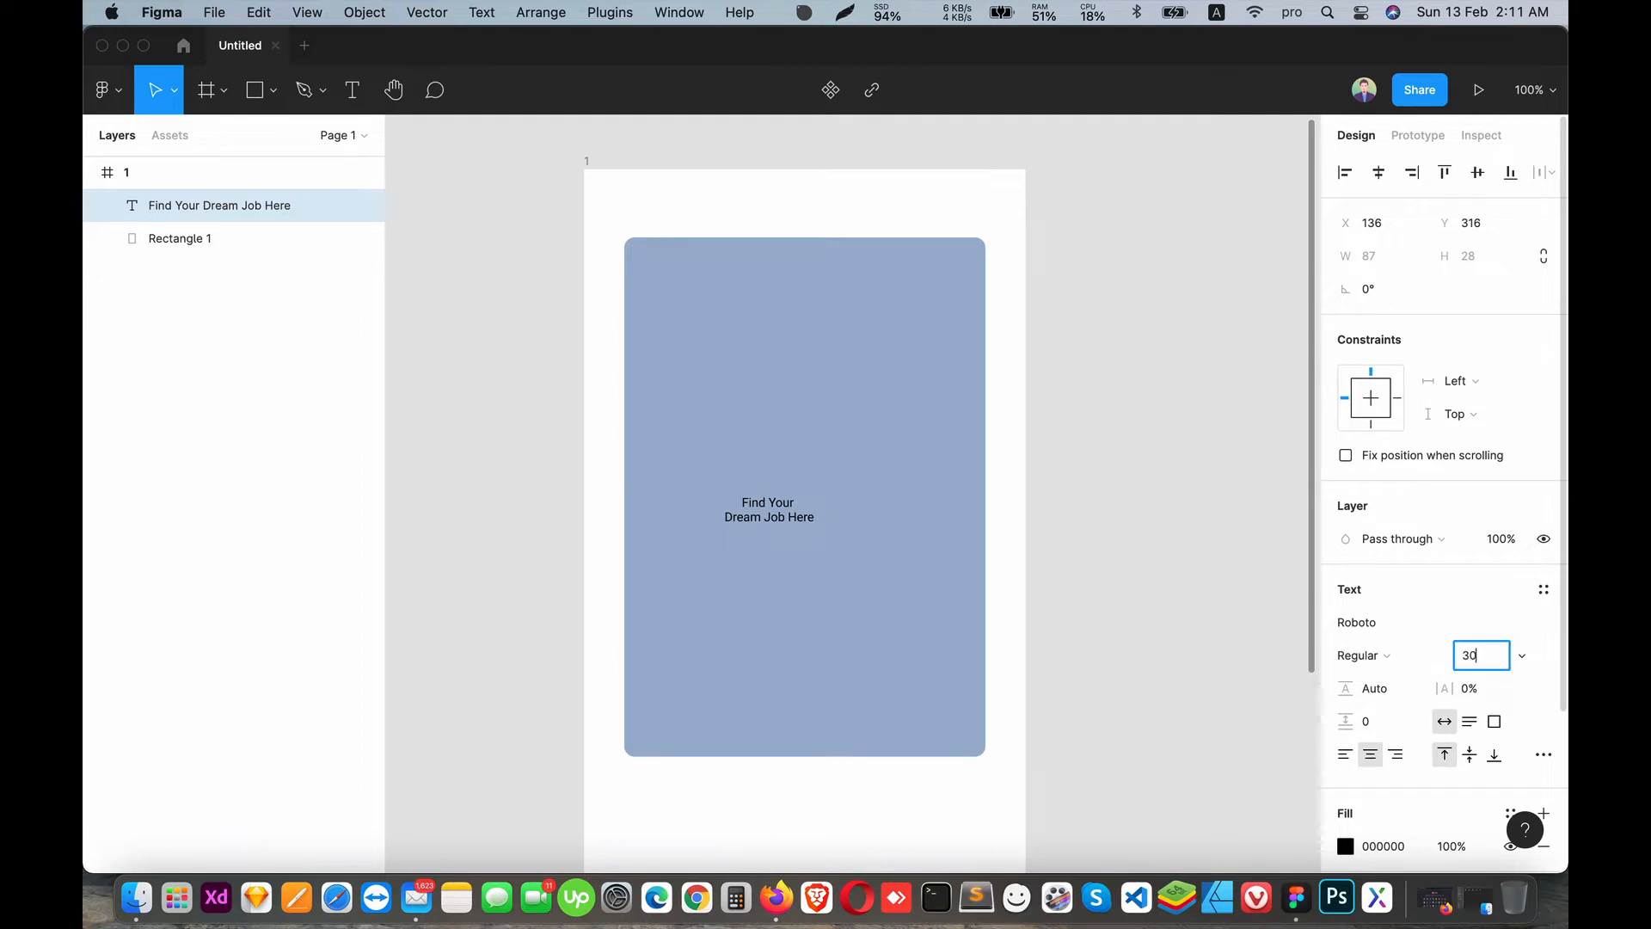
{"action": "key", "text": "Return"}
- Make the heading white (FFFFFF) and bold, and centre it within the rectangle
{"action": "left_click", "coordinate": [1345, 847]}
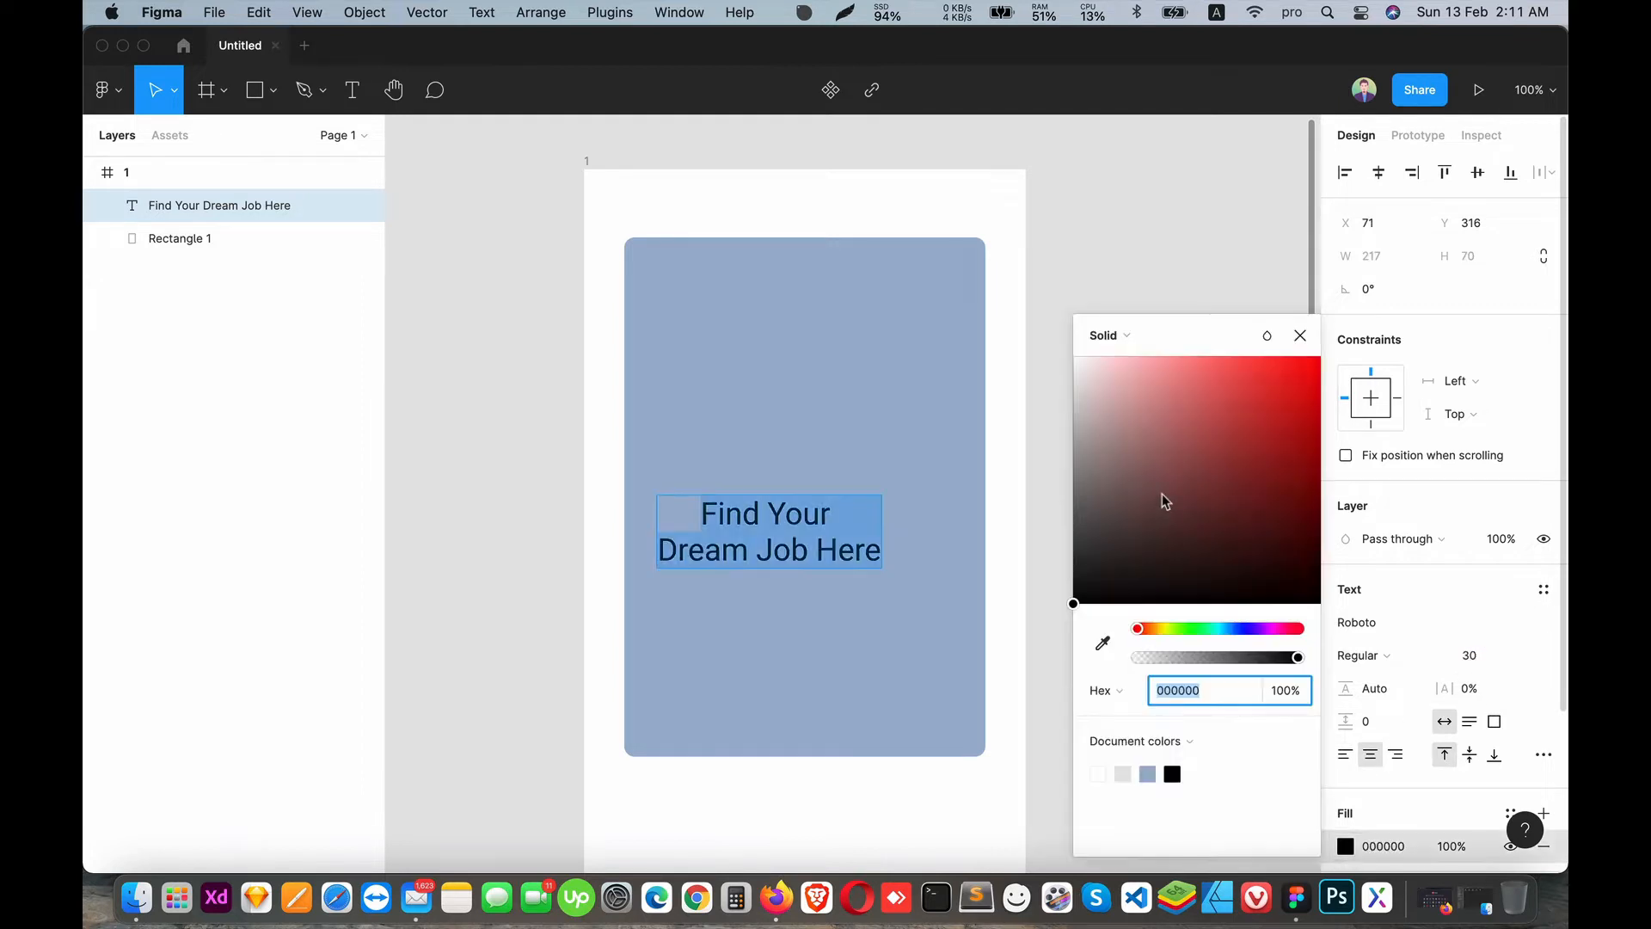
{"action": "left_click", "coordinate": [1075, 360]}
{"action": "left_click", "coordinate": [1385, 653]}
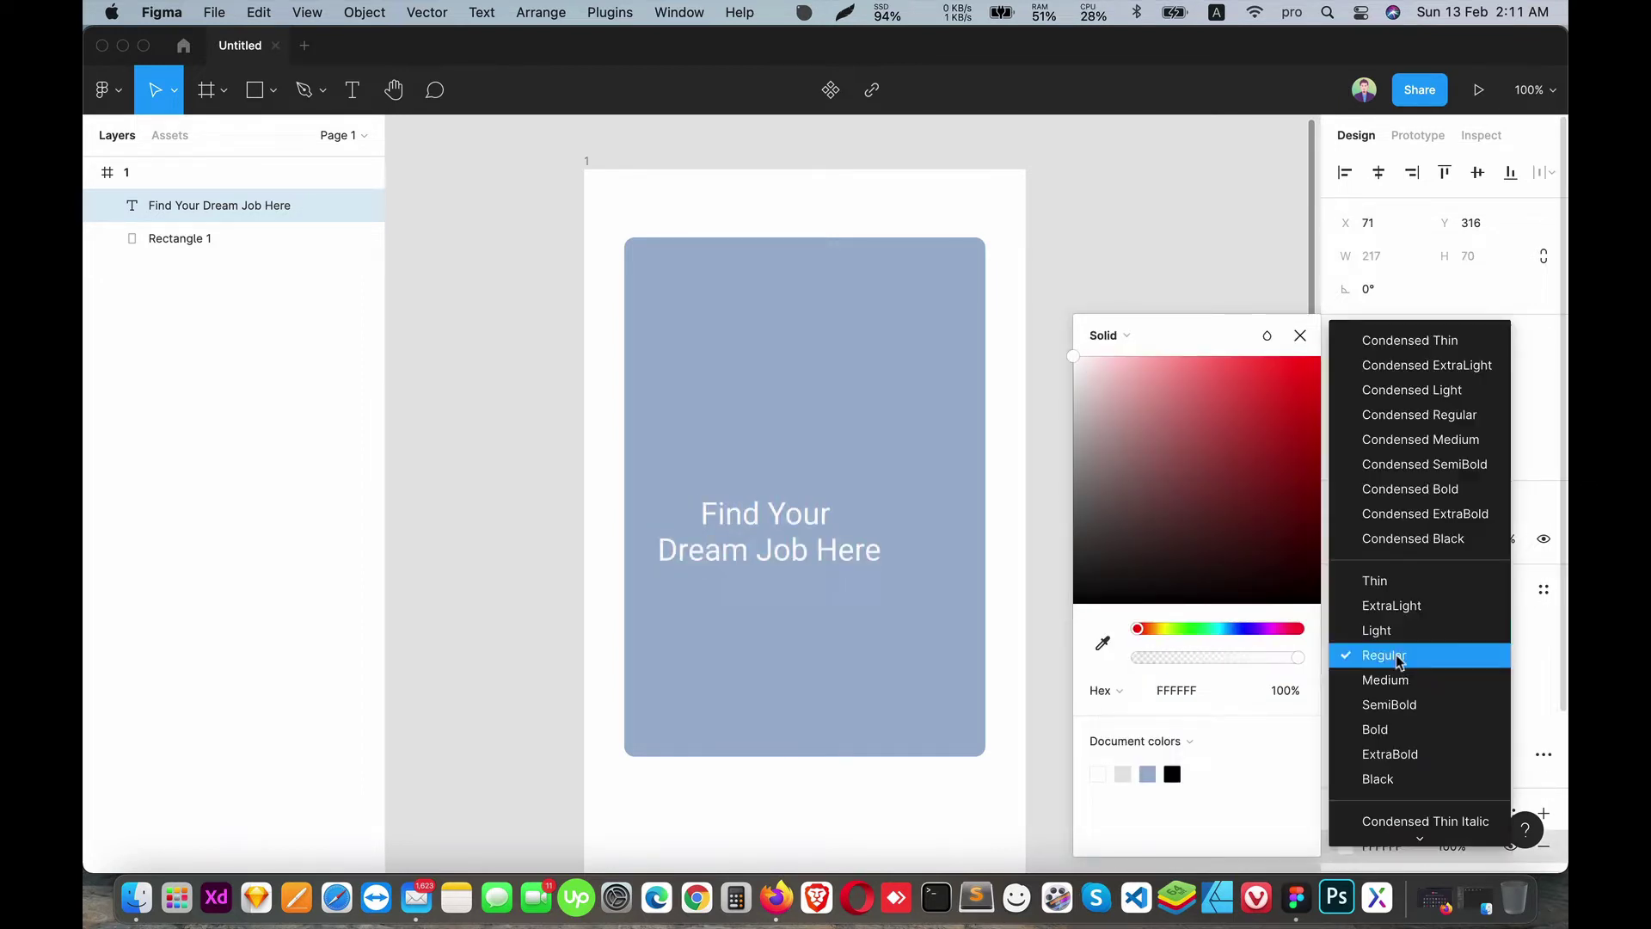
{"action": "left_click", "coordinate": [1376, 729]}
{"action": "left_click_drag", "start_coordinate": [825, 542], "coordinate": [828, 499]}
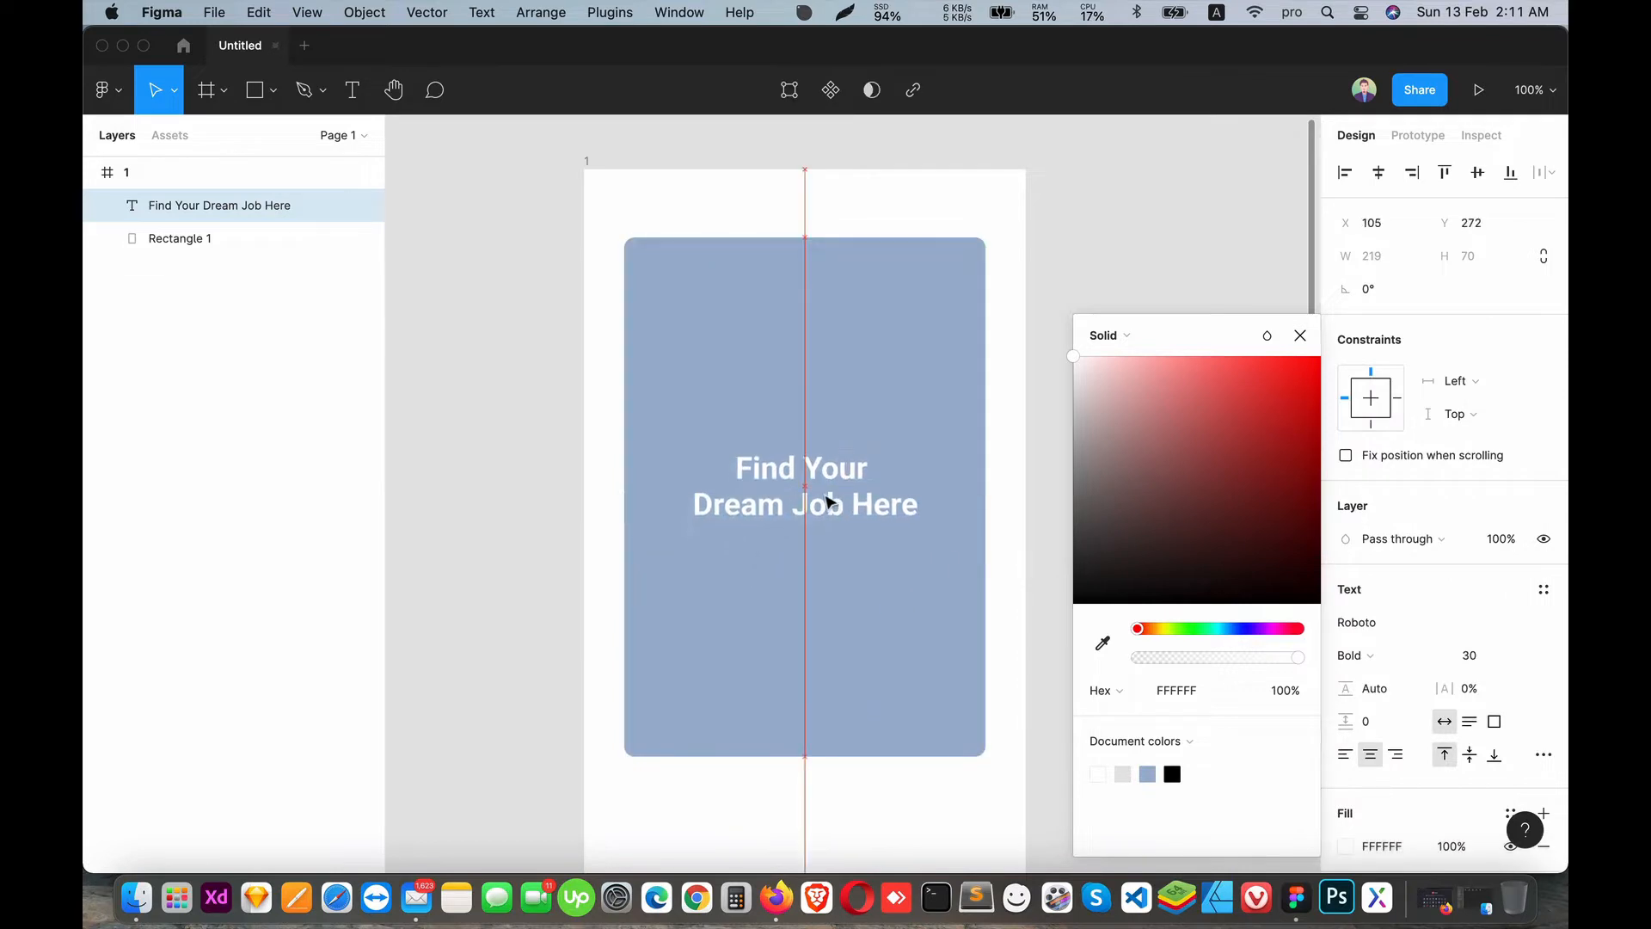
- Darken the rectangle's fill to a deeper blue and fit the whole frame in view
{"action": "left_click", "coordinate": [898, 593]}
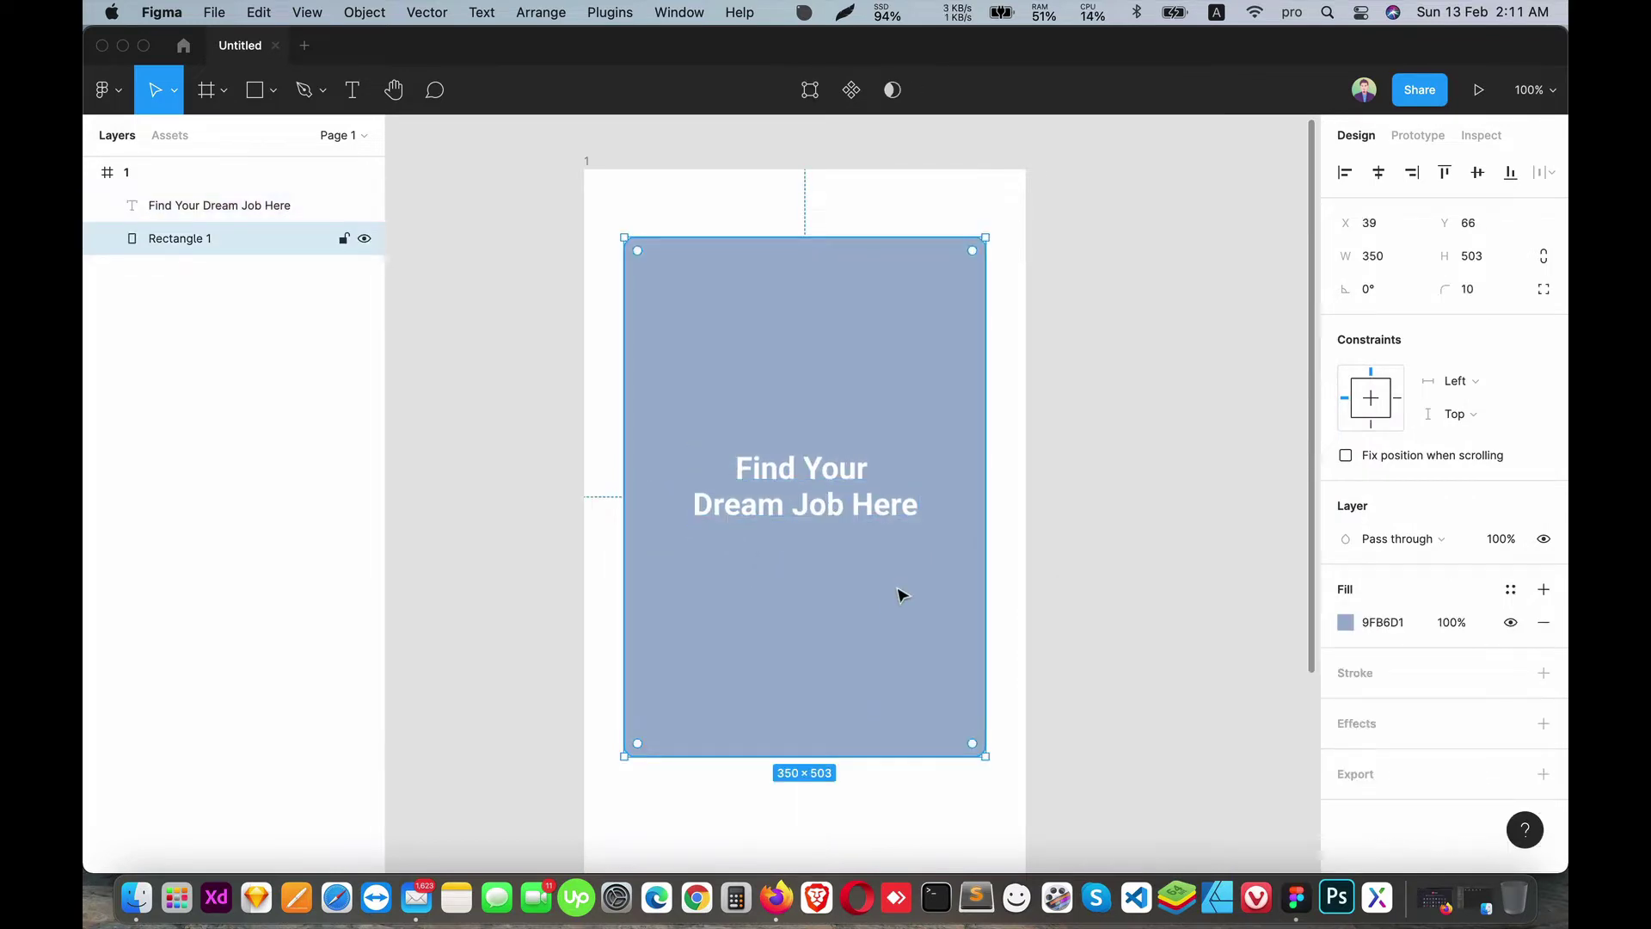
{"action": "left_click", "coordinate": [864, 499], "text": "shift"}
{"action": "left_click", "coordinate": [934, 581], "text": "shift"}
{"action": "left_click", "coordinate": [1378, 172]}
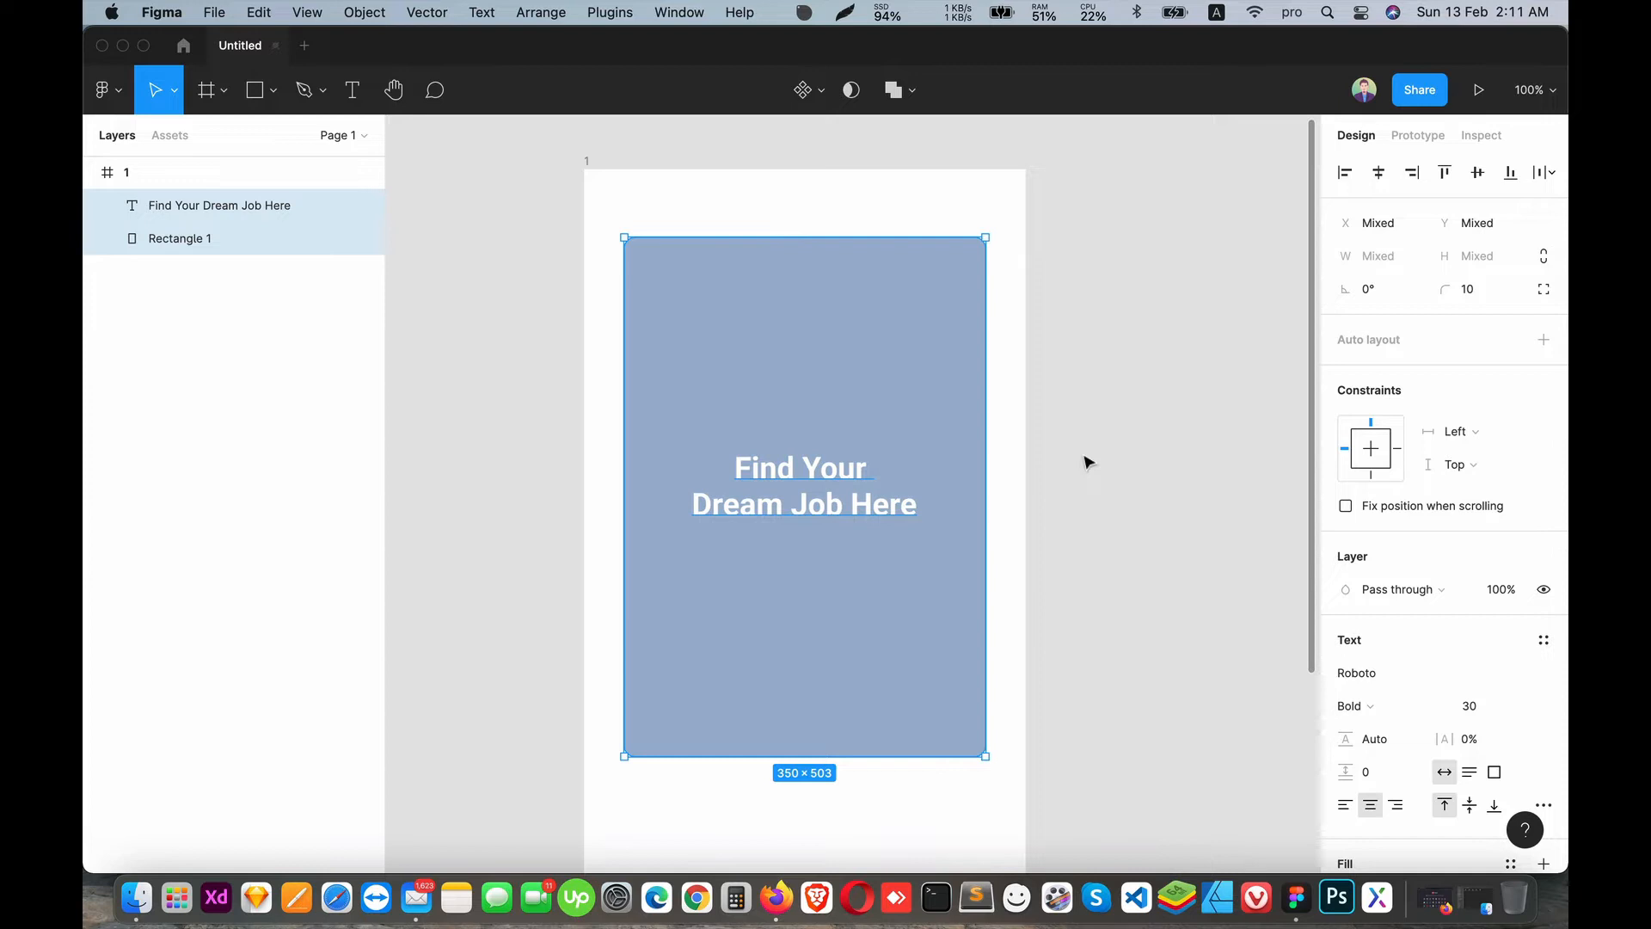
{"action": "left_click", "coordinate": [1260, 593]}
{"action": "left_click", "coordinate": [822, 641]}
{"action": "left_click", "coordinate": [1346, 622]}
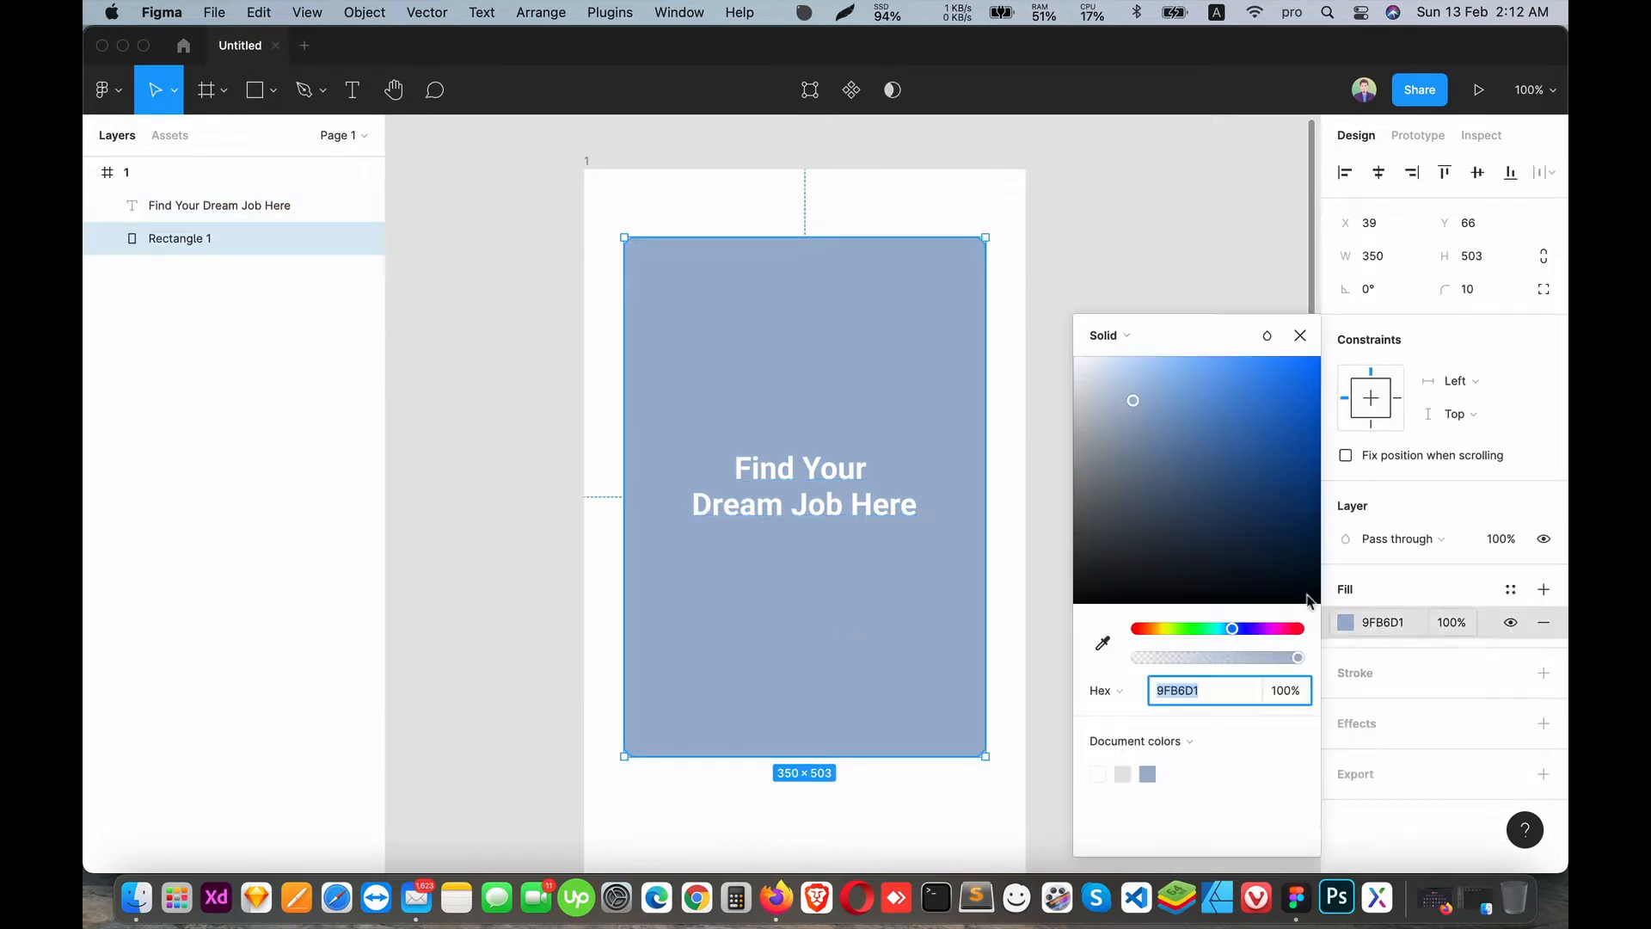
{"action": "left_click_drag", "start_coordinate": [1176, 412], "coordinate": [1190, 416]}
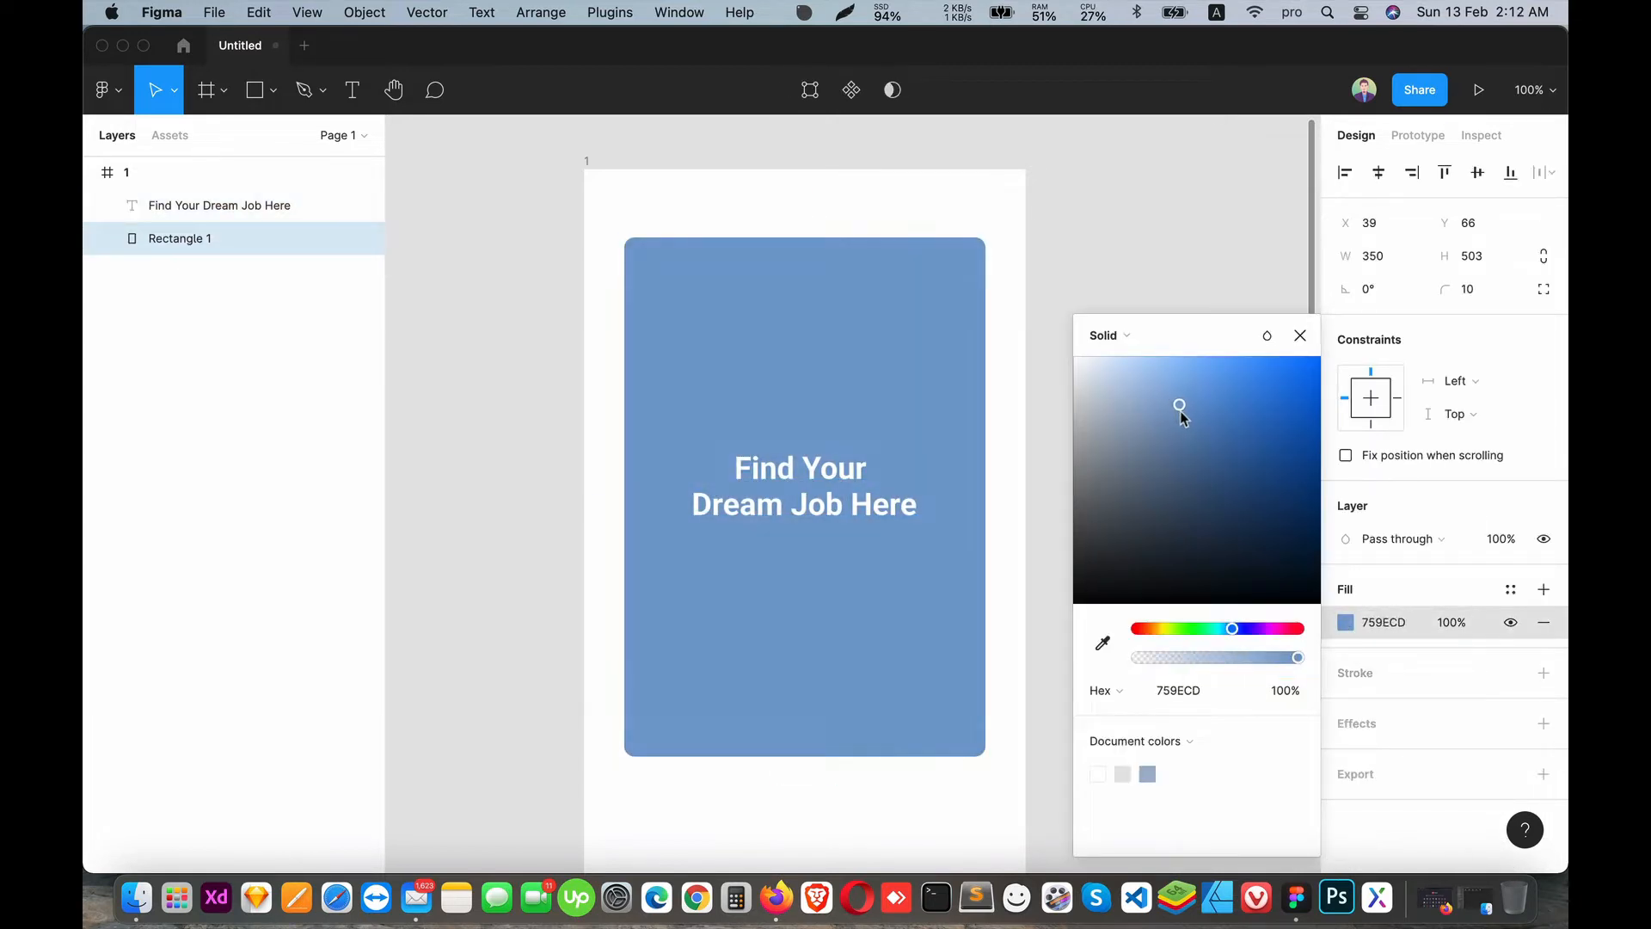
{"action": "left_click", "coordinate": [1058, 362]}
{"action": "left_click_drag", "start_coordinate": [877, 582], "coordinate": [892, 365]}
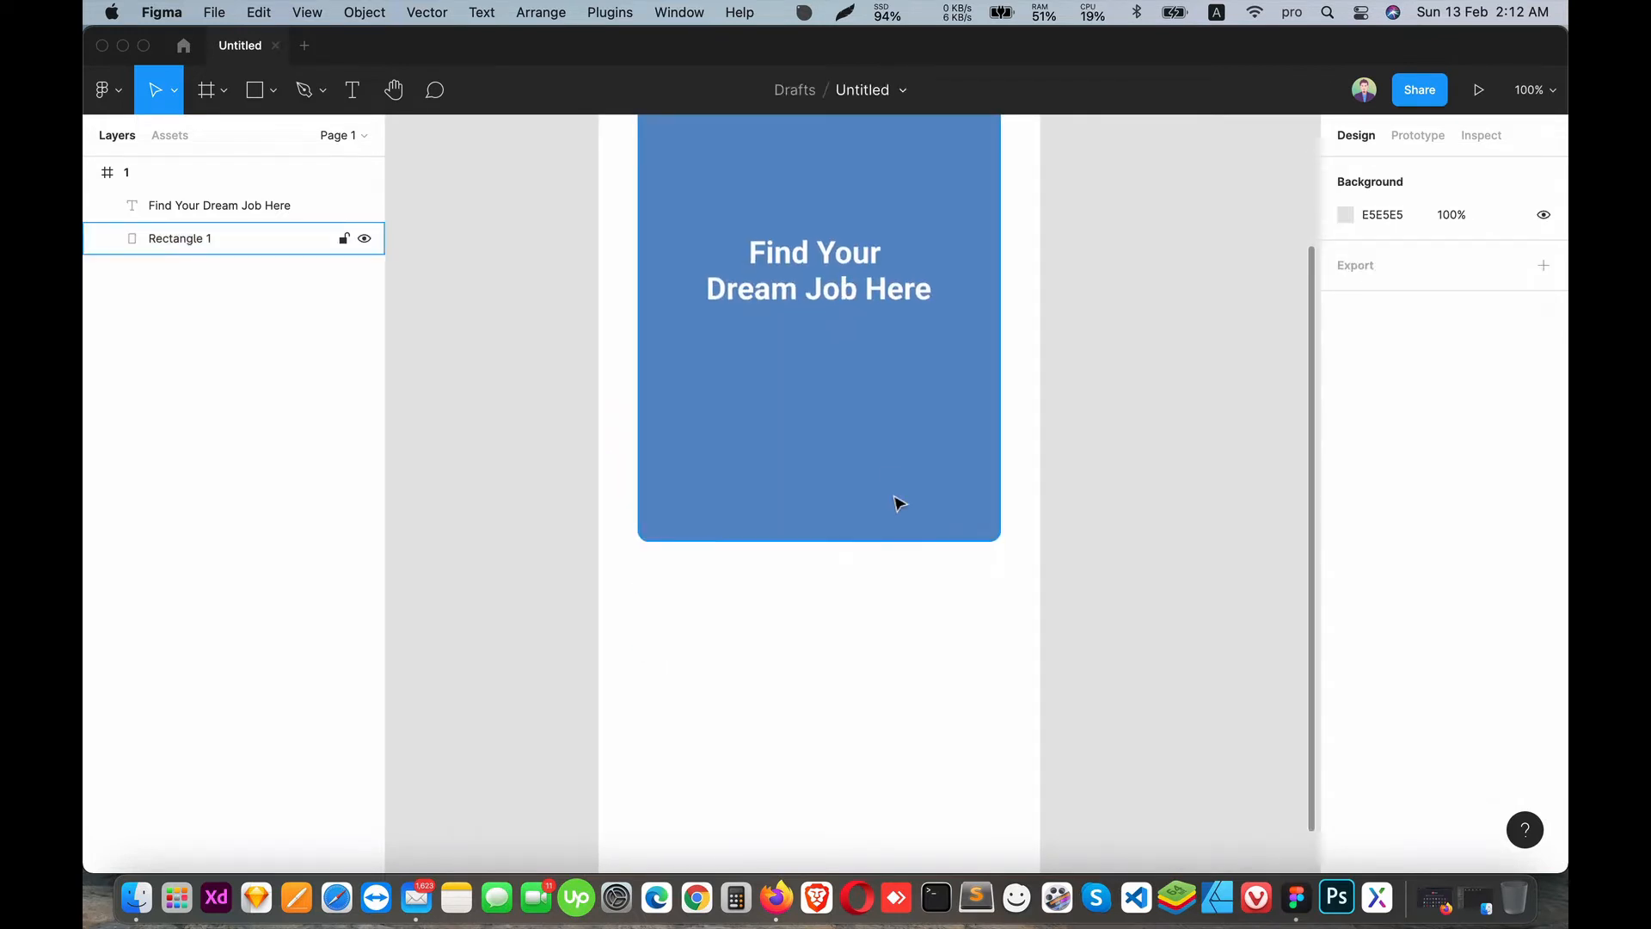
{"action": "key", "text": "shift+1"}
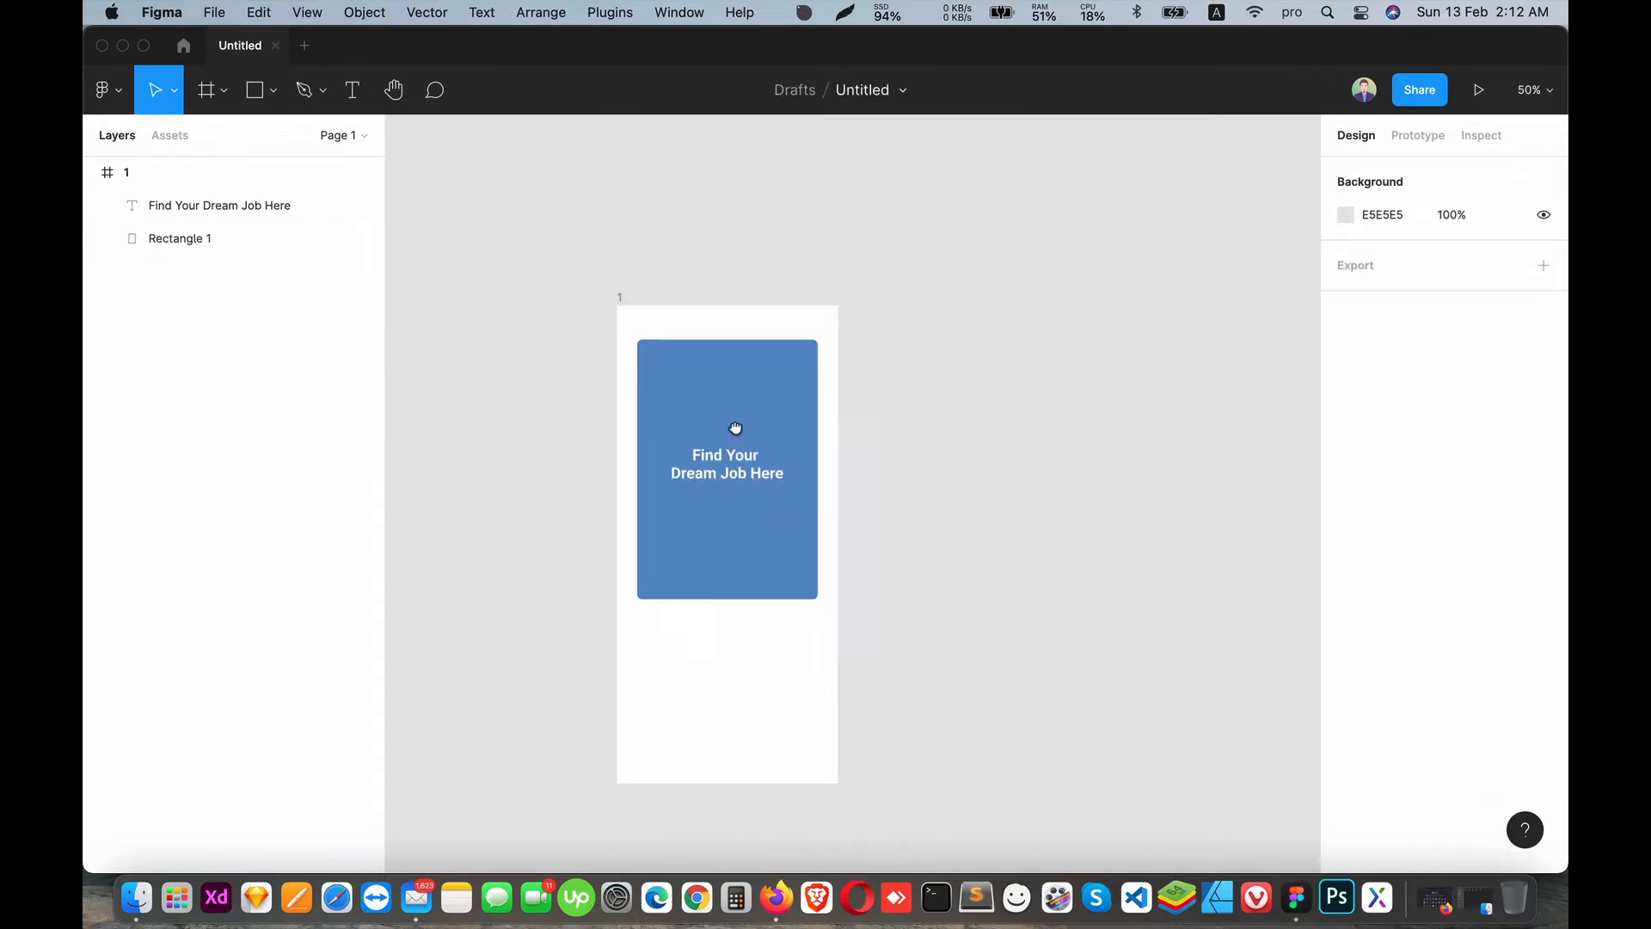
{"action": "left_click_drag", "start_coordinate": [901, 503], "coordinate": [730, 478]}
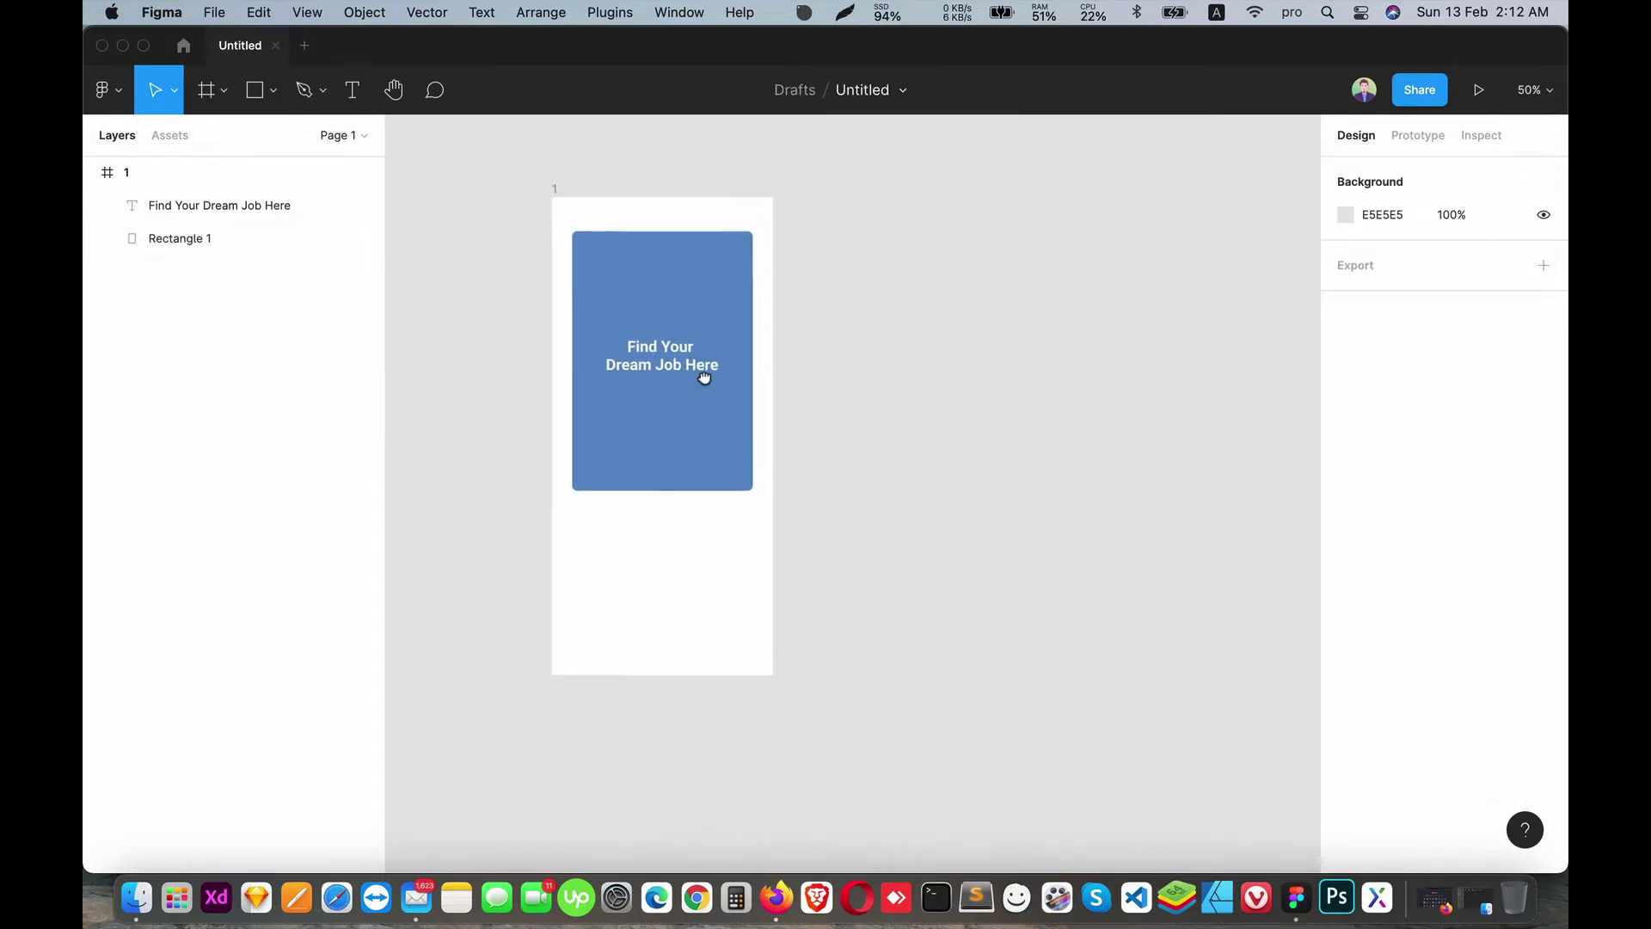
- Group the heading and the blue card into one layer named 'box'
{"action": "left_click", "coordinate": [191, 207]}
{"action": "left_click", "coordinate": [195, 249], "text": "shift"}
{"action": "key", "text": "super+g"}
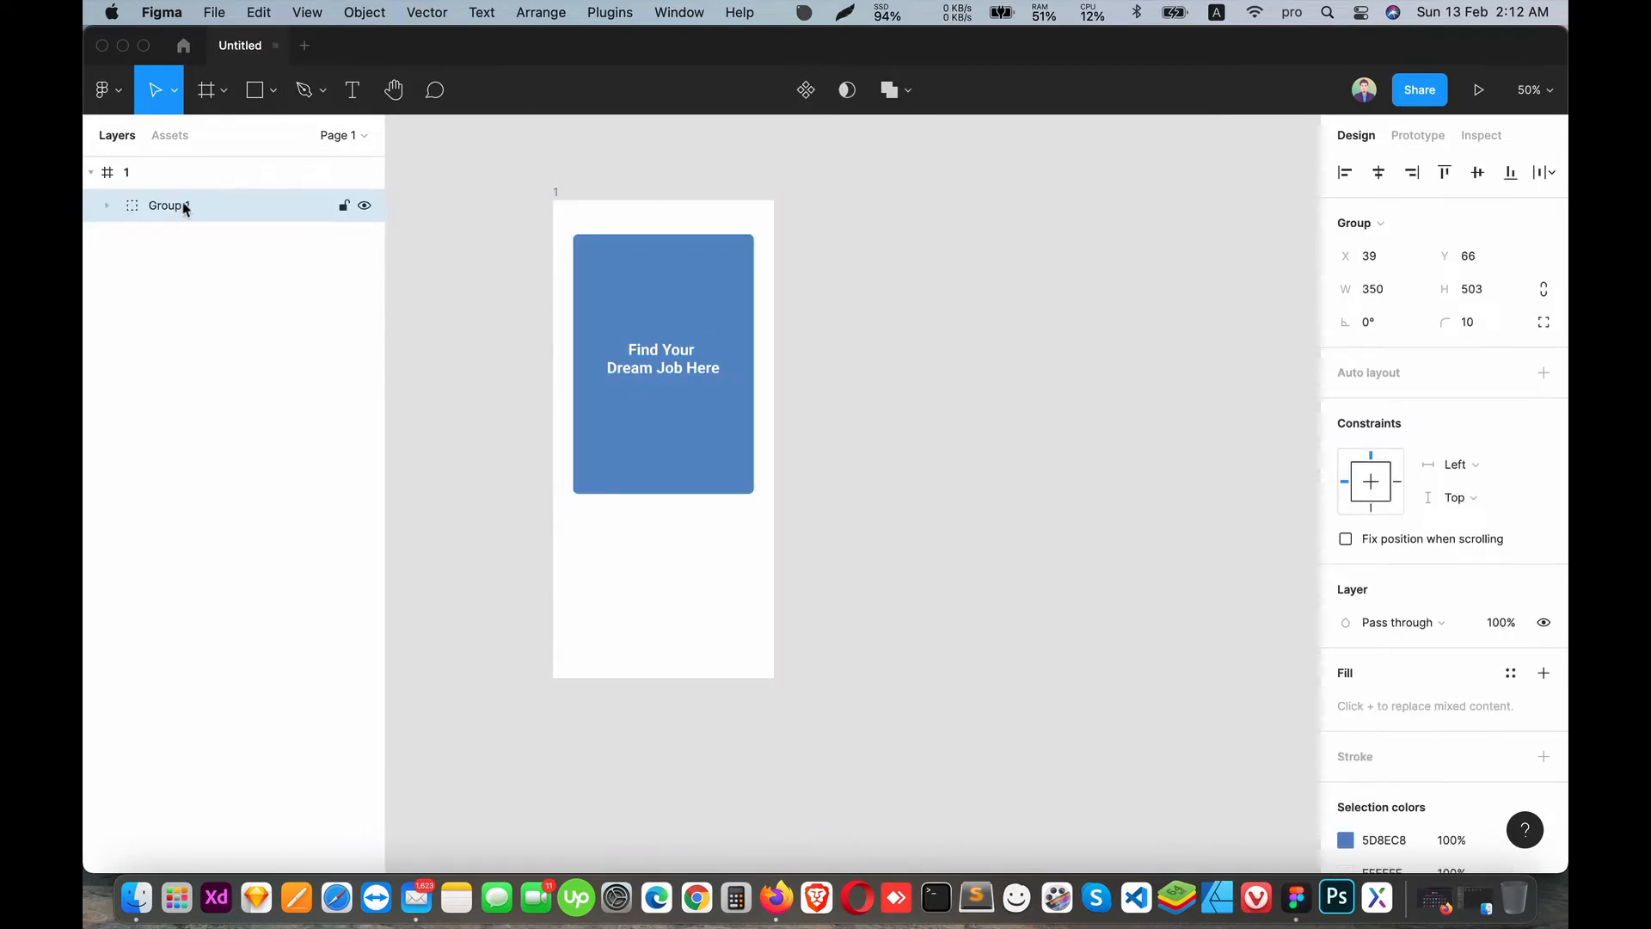
{"action": "double_click", "coordinate": [167, 205]}
{"action": "type", "text": "box"}
{"action": "key", "text": "Return"}
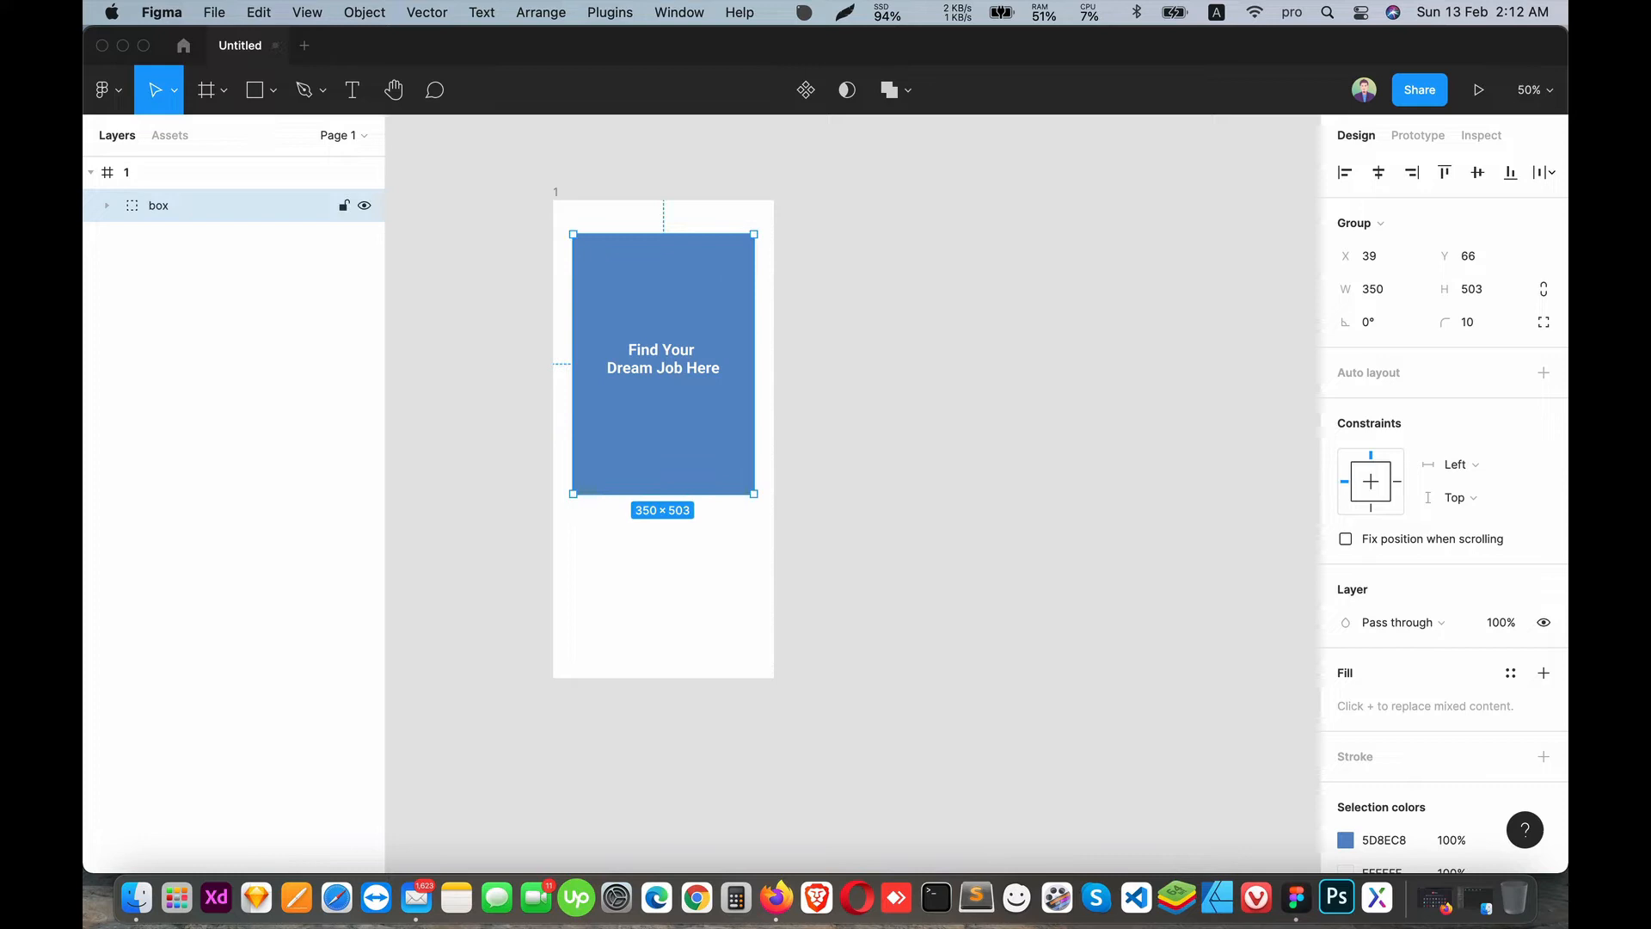
- Draw a 13×13 grey dot below the card and paste copies beside it to make three dots
{"action": "left_click", "coordinate": [272, 89]}
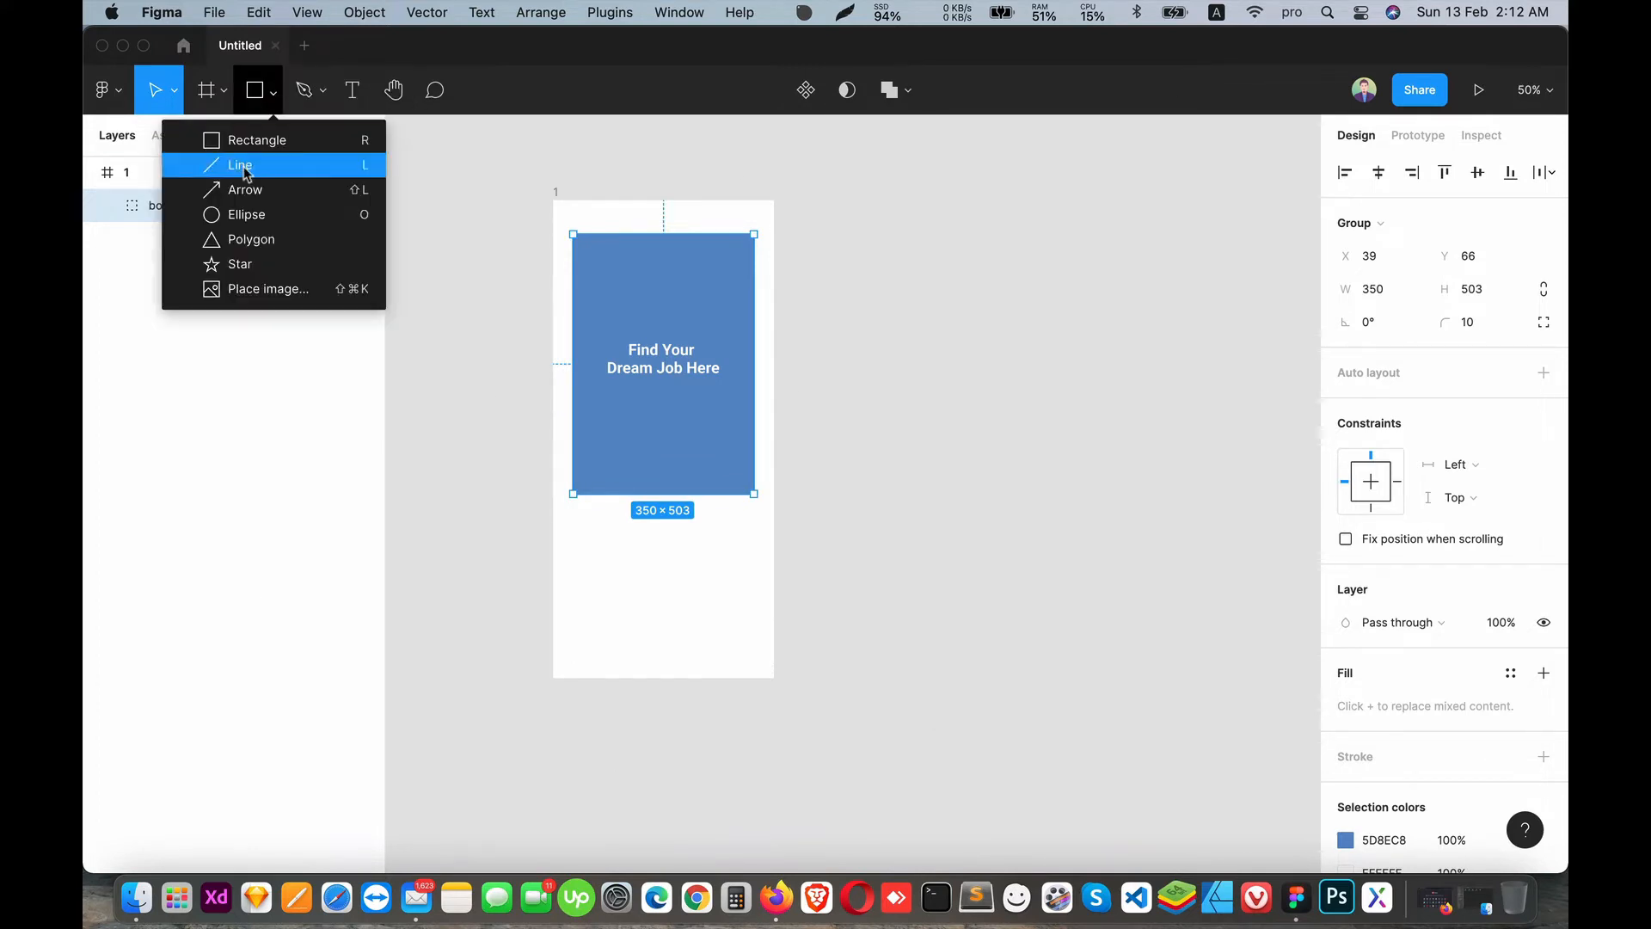
{"action": "left_click", "coordinate": [247, 215]}
{"action": "scroll", "coordinate": [544, 584], "scroll_direction": "up", "scroll_amount": 5}
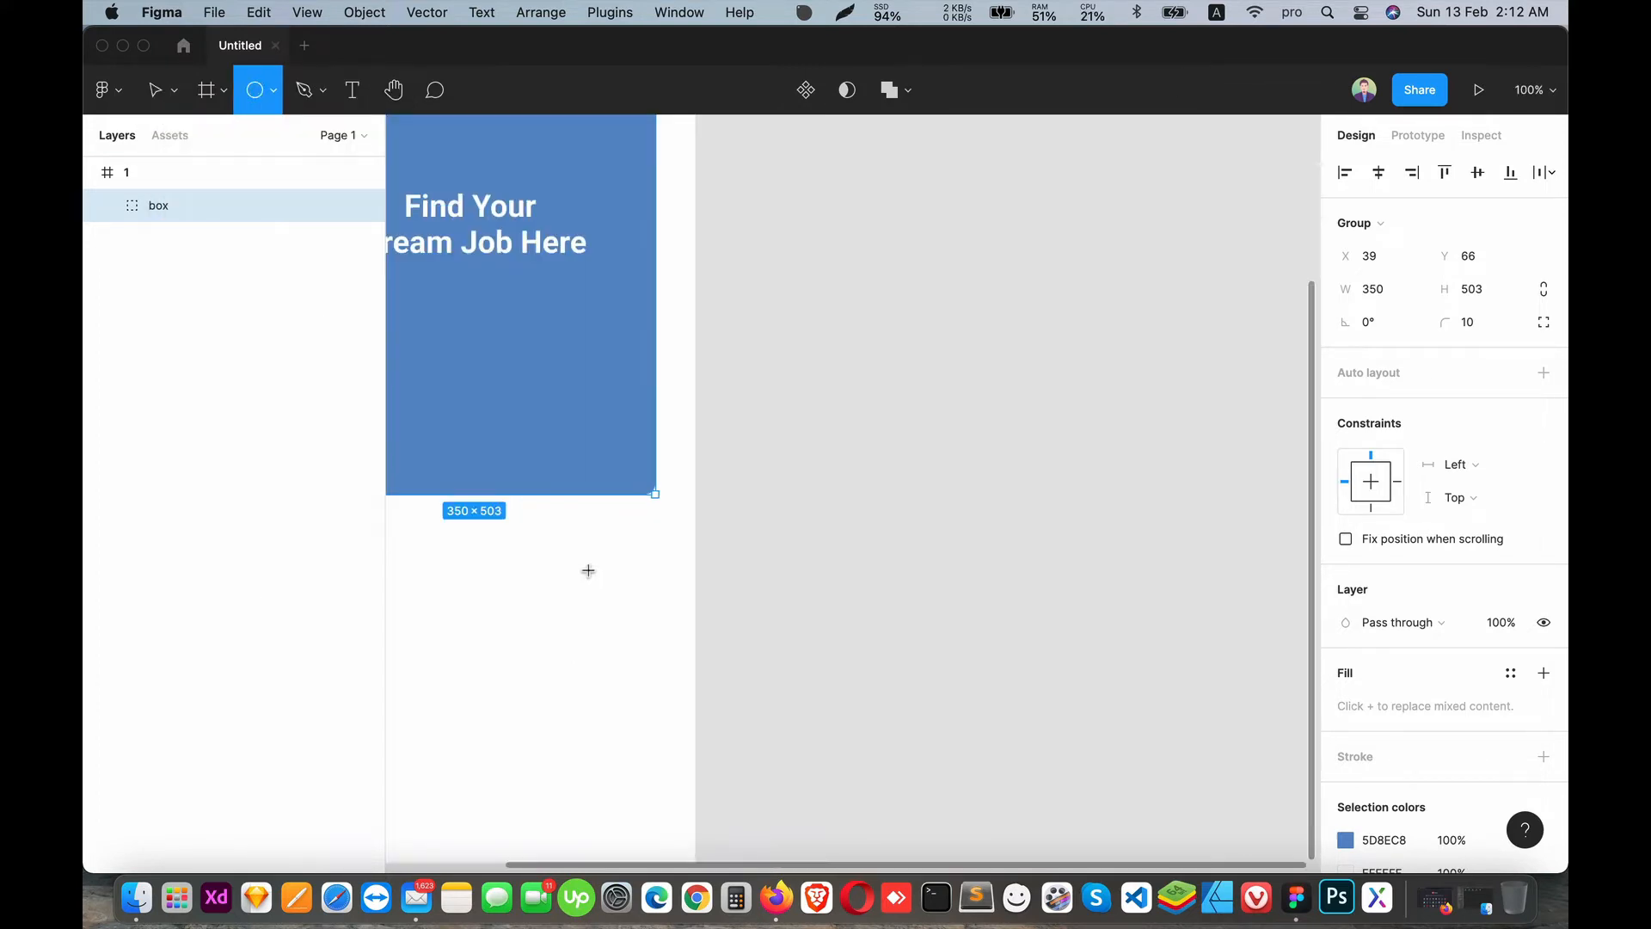
{"action": "scroll", "coordinate": [826, 530], "scroll_direction": "up", "scroll_amount": 5}
{"action": "left_click_drag", "start_coordinate": [824, 479], "coordinate": [840, 497]}
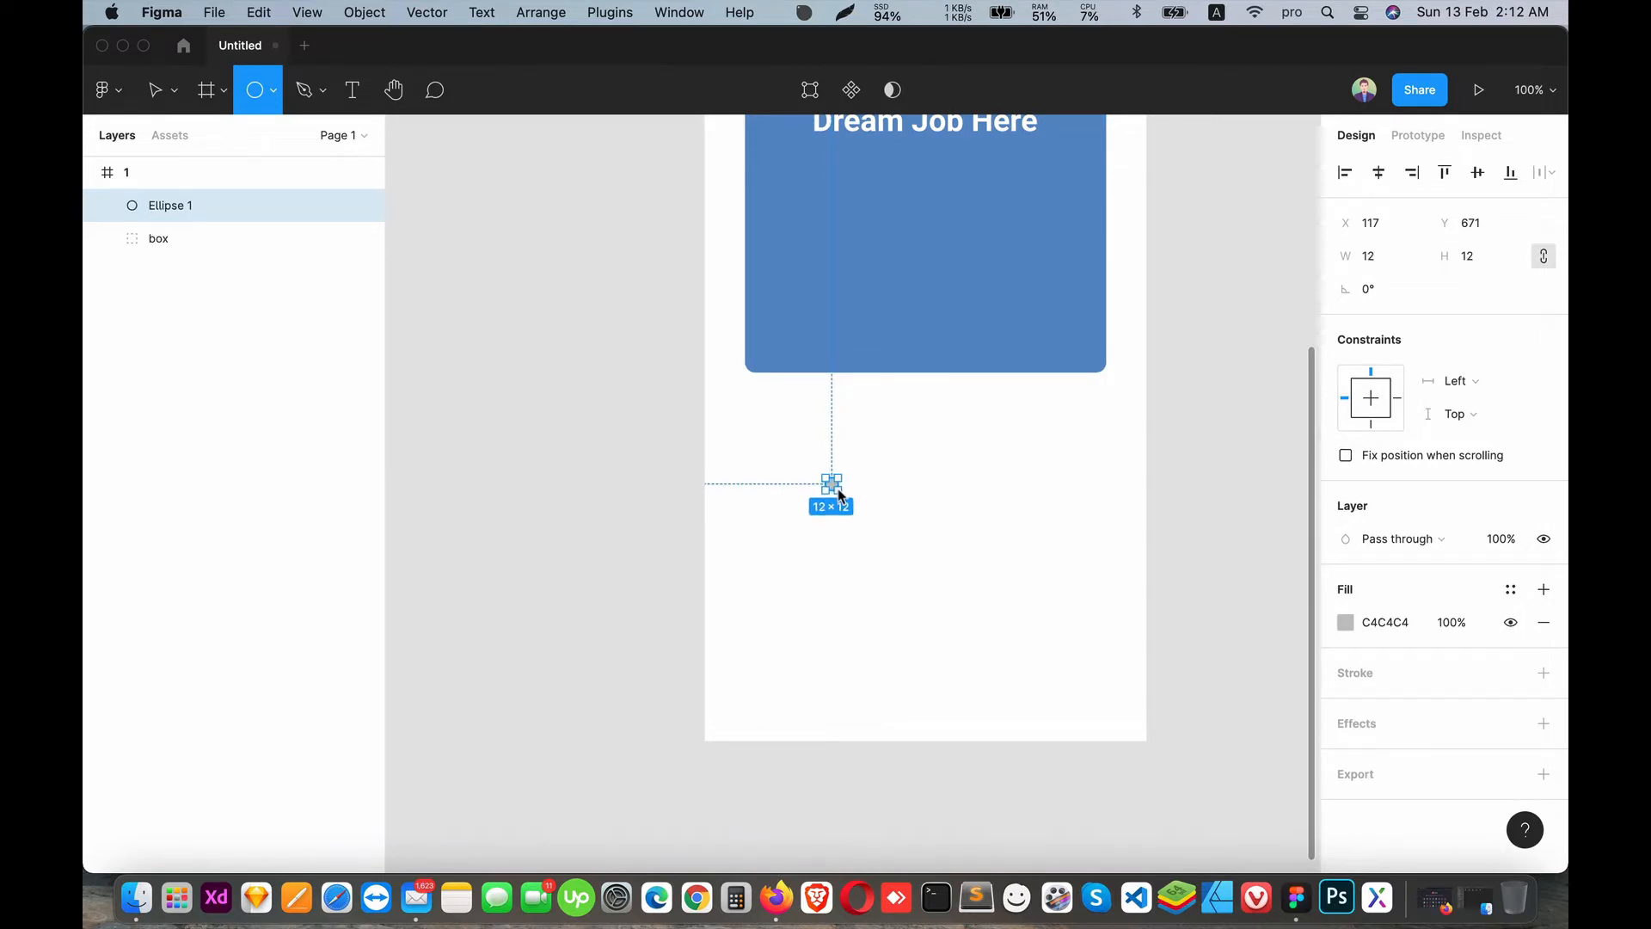
{"action": "key", "text": "Escape"}
{"action": "left_click", "coordinate": [833, 488]}
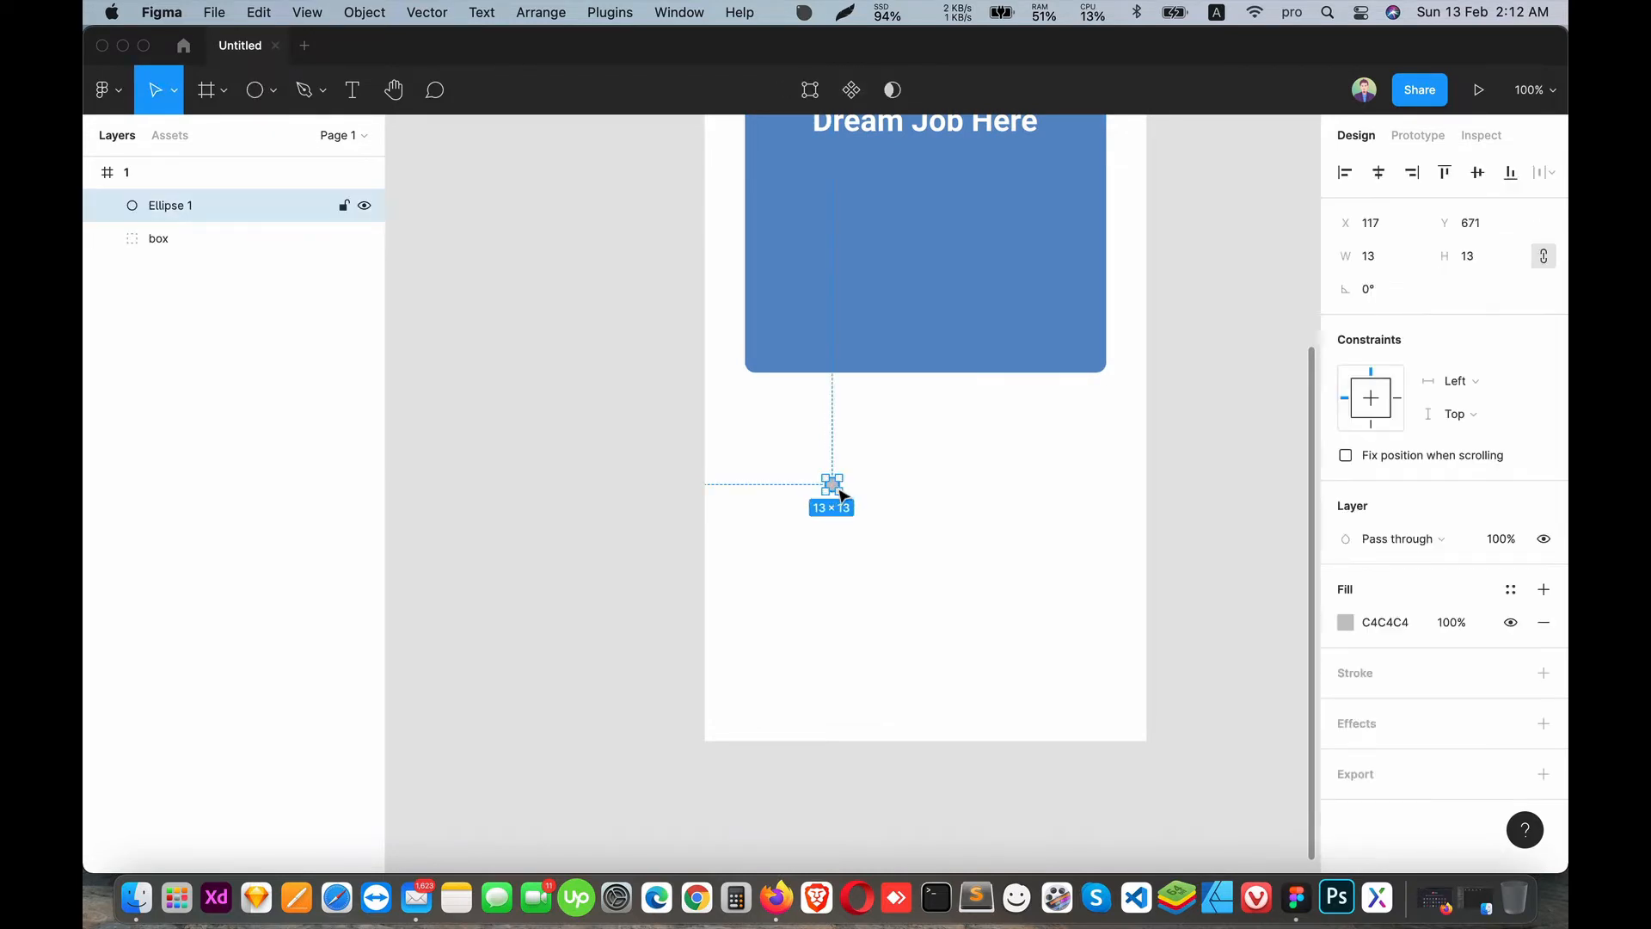
{"action": "key", "text": "super+c"}
{"action": "key", "text": "super+v"}
{"action": "left_click_drag", "start_coordinate": [833, 488], "coordinate": [906, 492]}
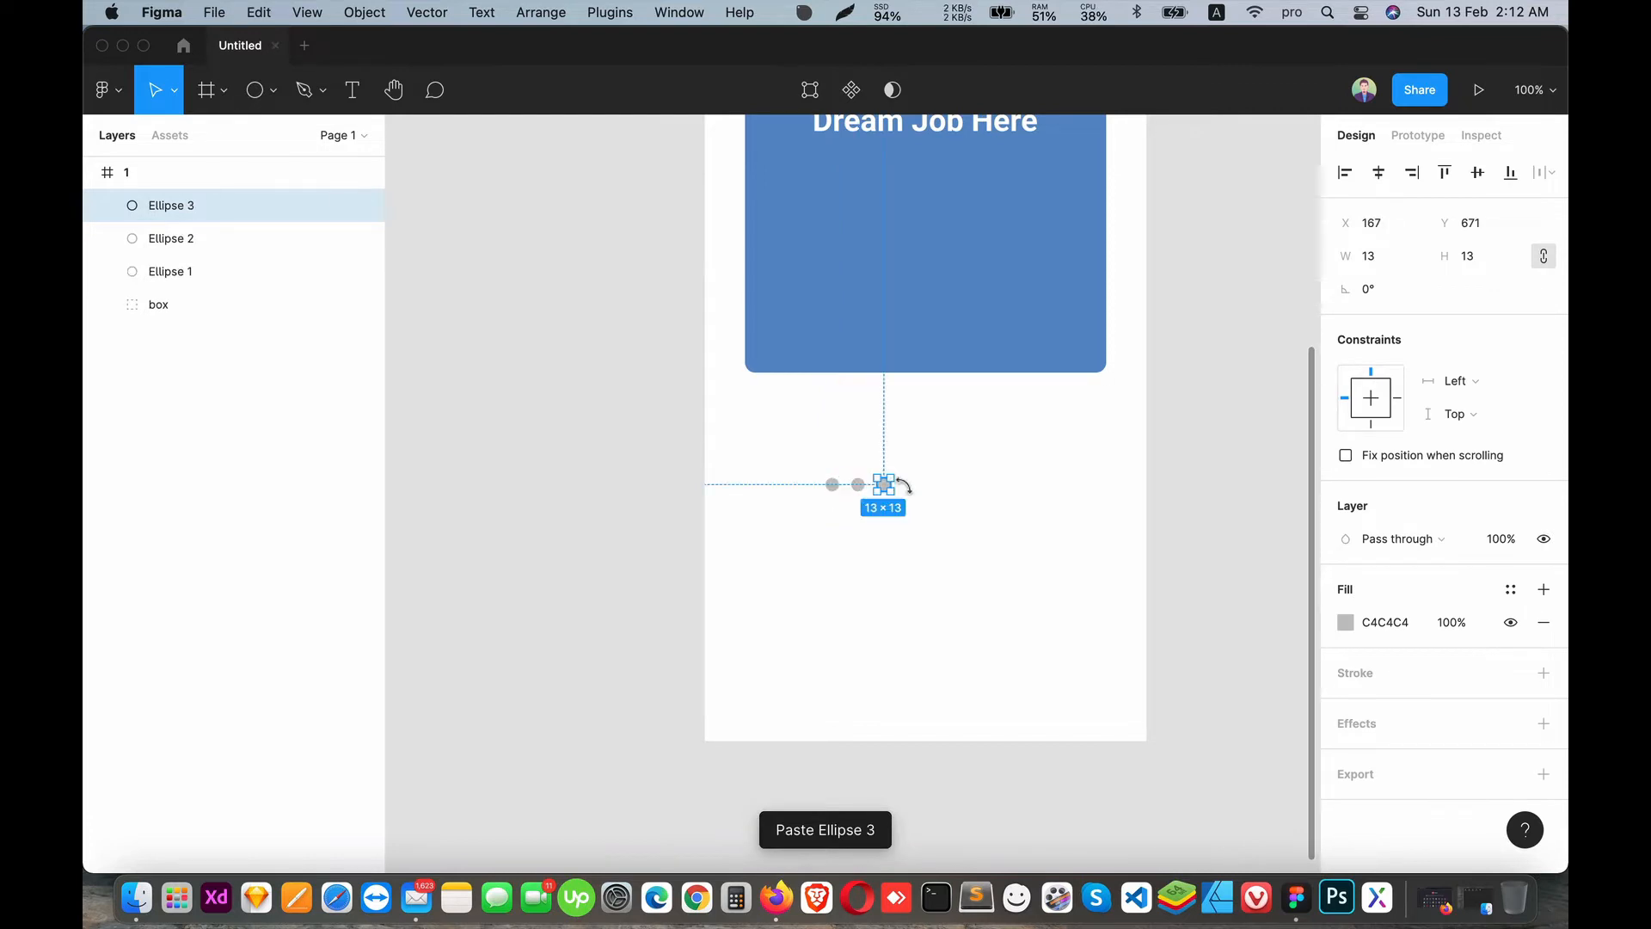
- Group the three dots as 'slide' and centre the group horizontally in the frame
{"action": "left_click", "coordinate": [225, 274], "text": "shift"}
{"action": "key", "text": "super+g"}
{"action": "double_click", "coordinate": [167, 206]}
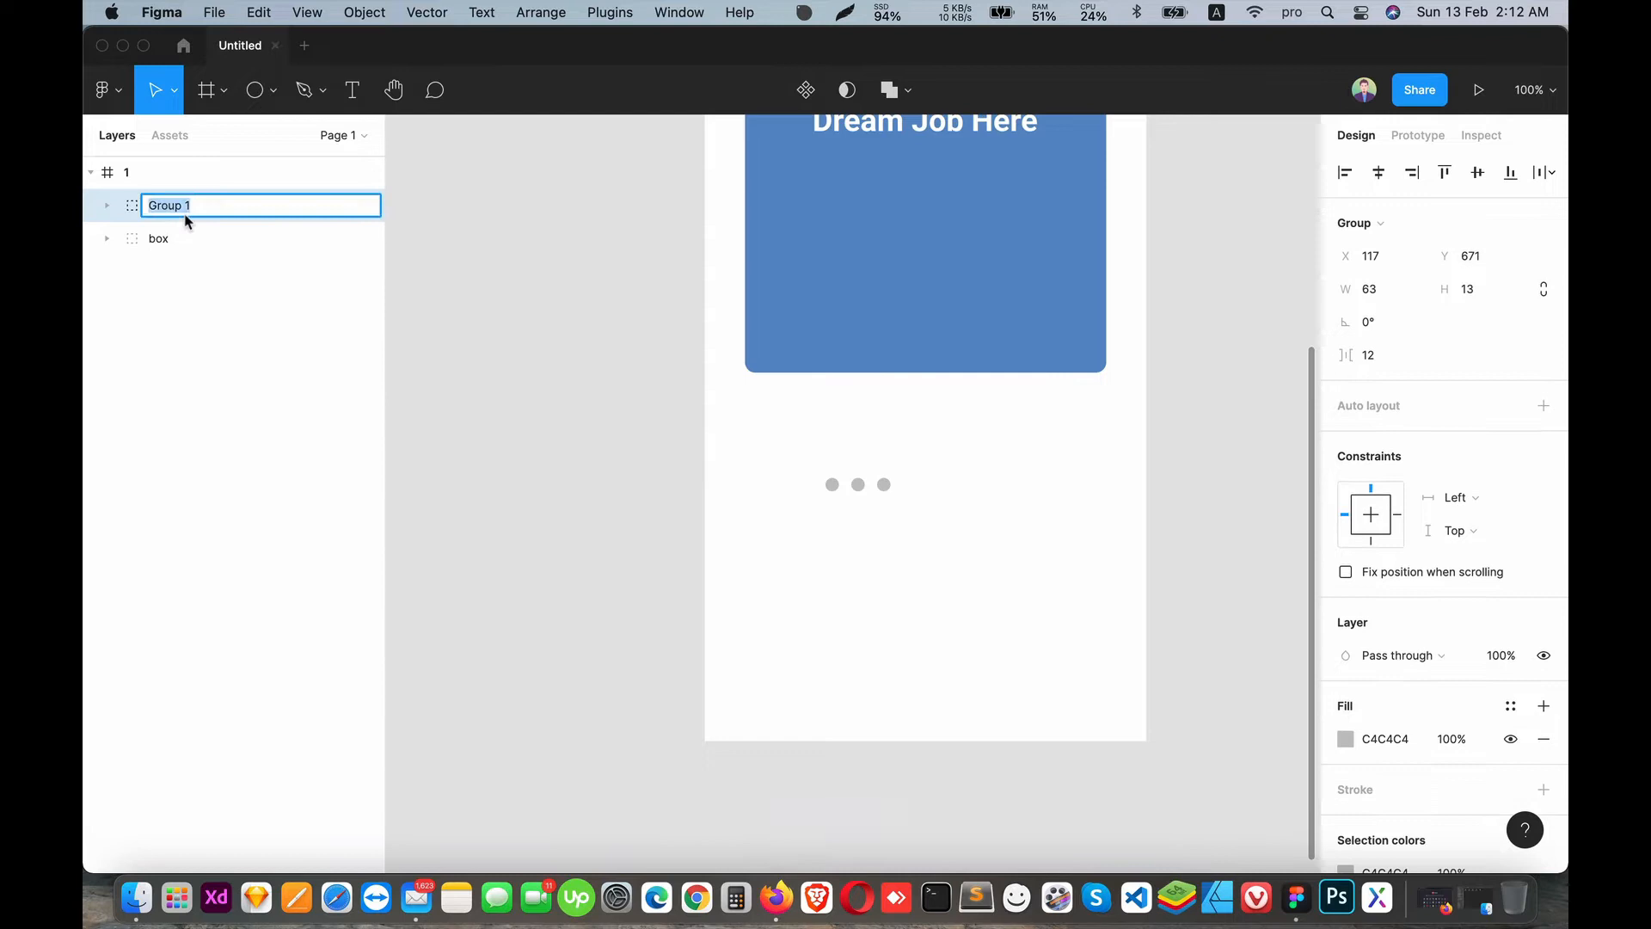
{"action": "type", "text": "nav"}
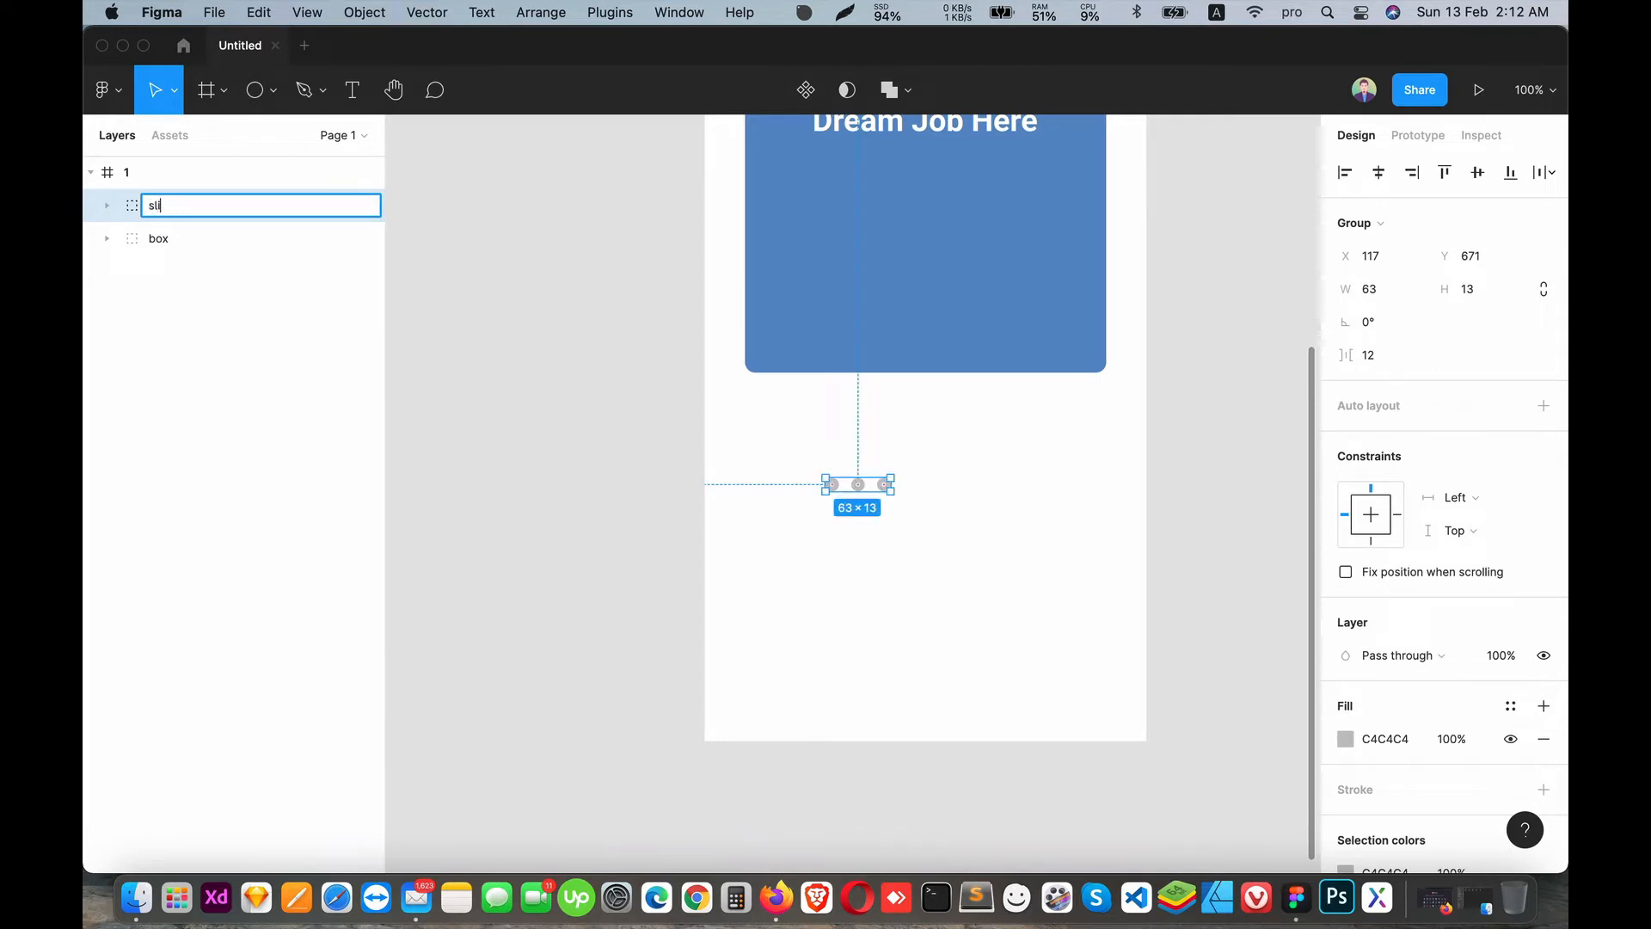
{"action": "type", "text": "de"}
{"action": "key", "text": "Return"}
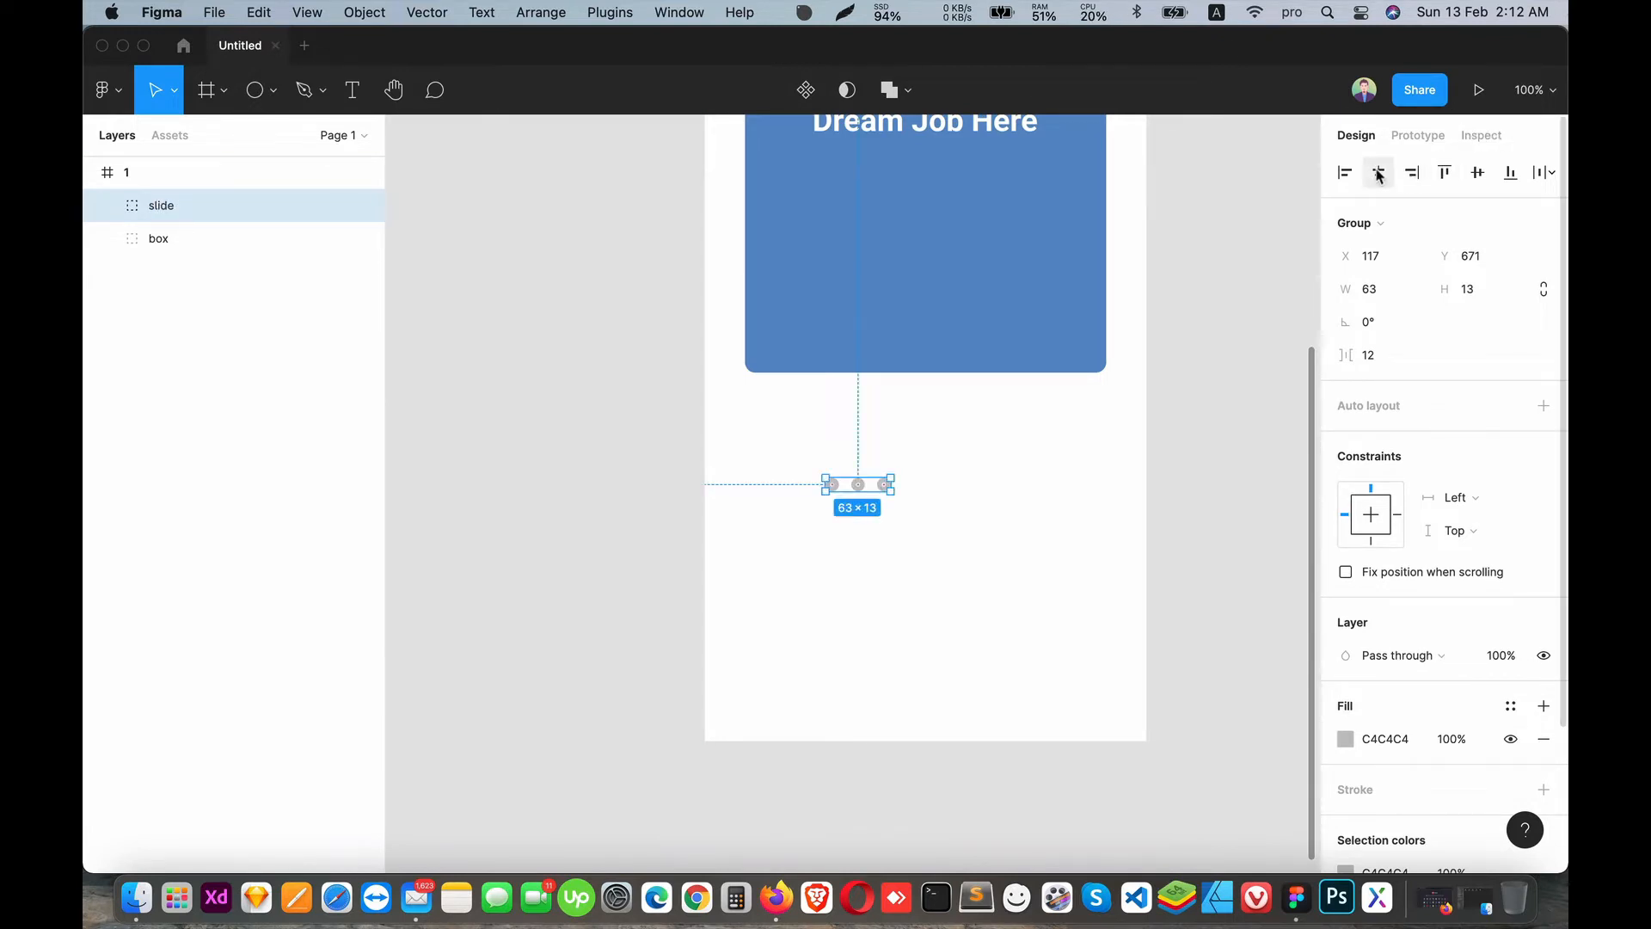
{"action": "left_click", "coordinate": [1377, 171]}
{"action": "left_click", "coordinate": [1129, 471]}
{"action": "scroll", "coordinate": [1006, 531], "scroll_direction": "up", "scroll_amount": 5}
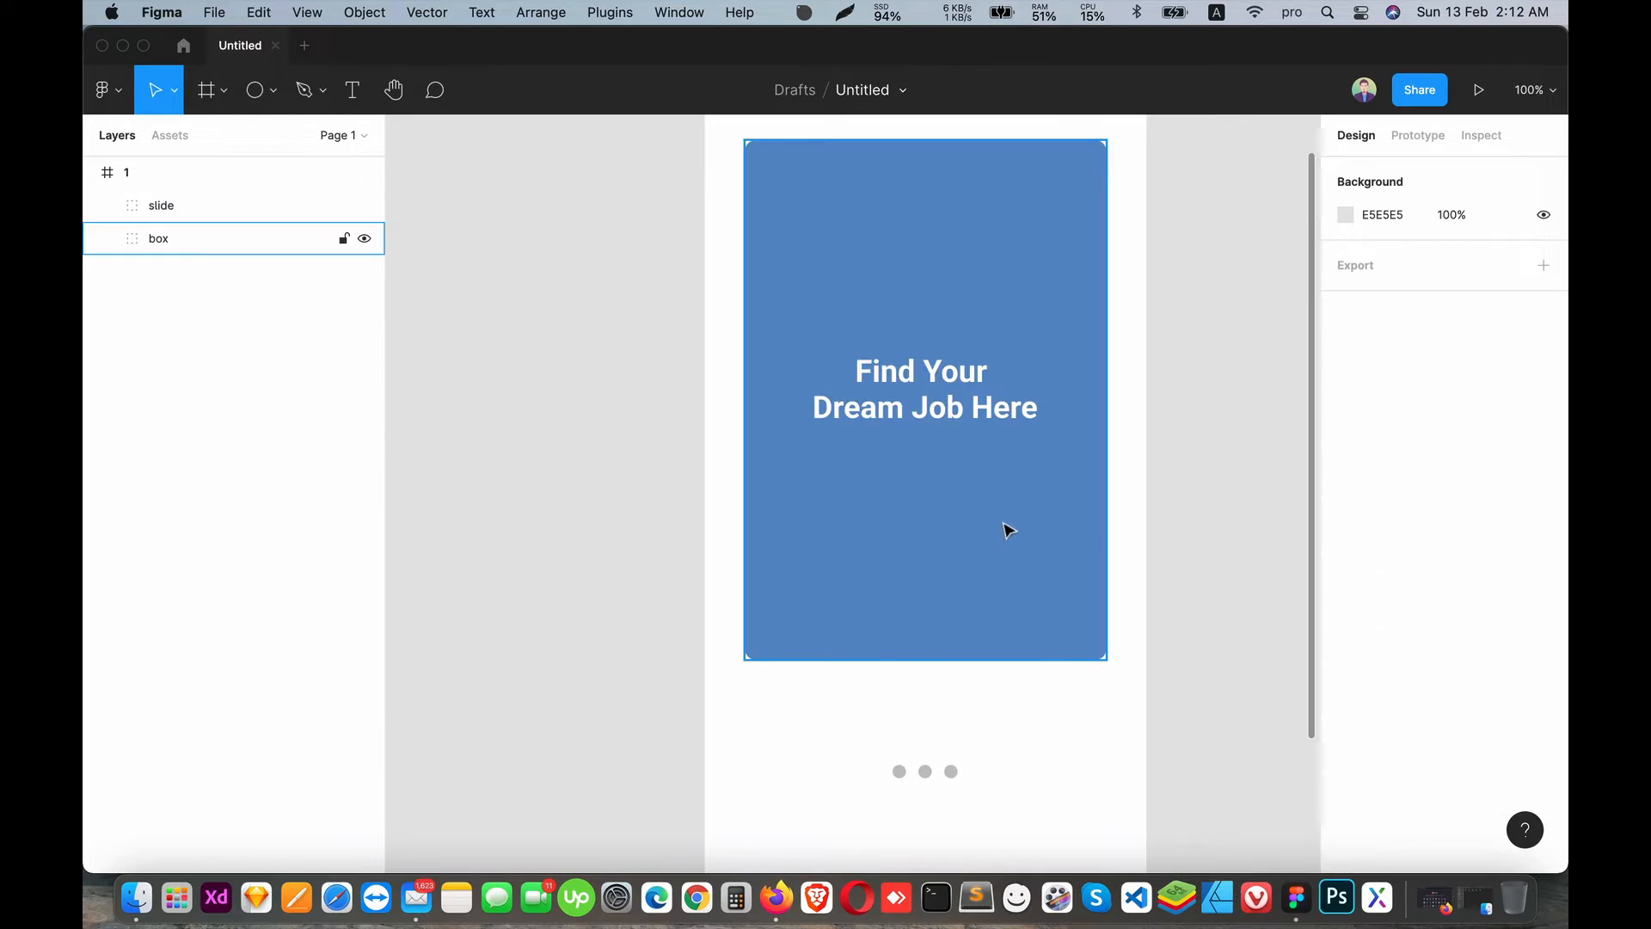
{"action": "scroll", "coordinate": [1009, 526], "scroll_direction": "down", "scroll_amount": 3}
{"action": "scroll", "coordinate": [1058, 503], "scroll_direction": "up", "scroll_amount": 3}
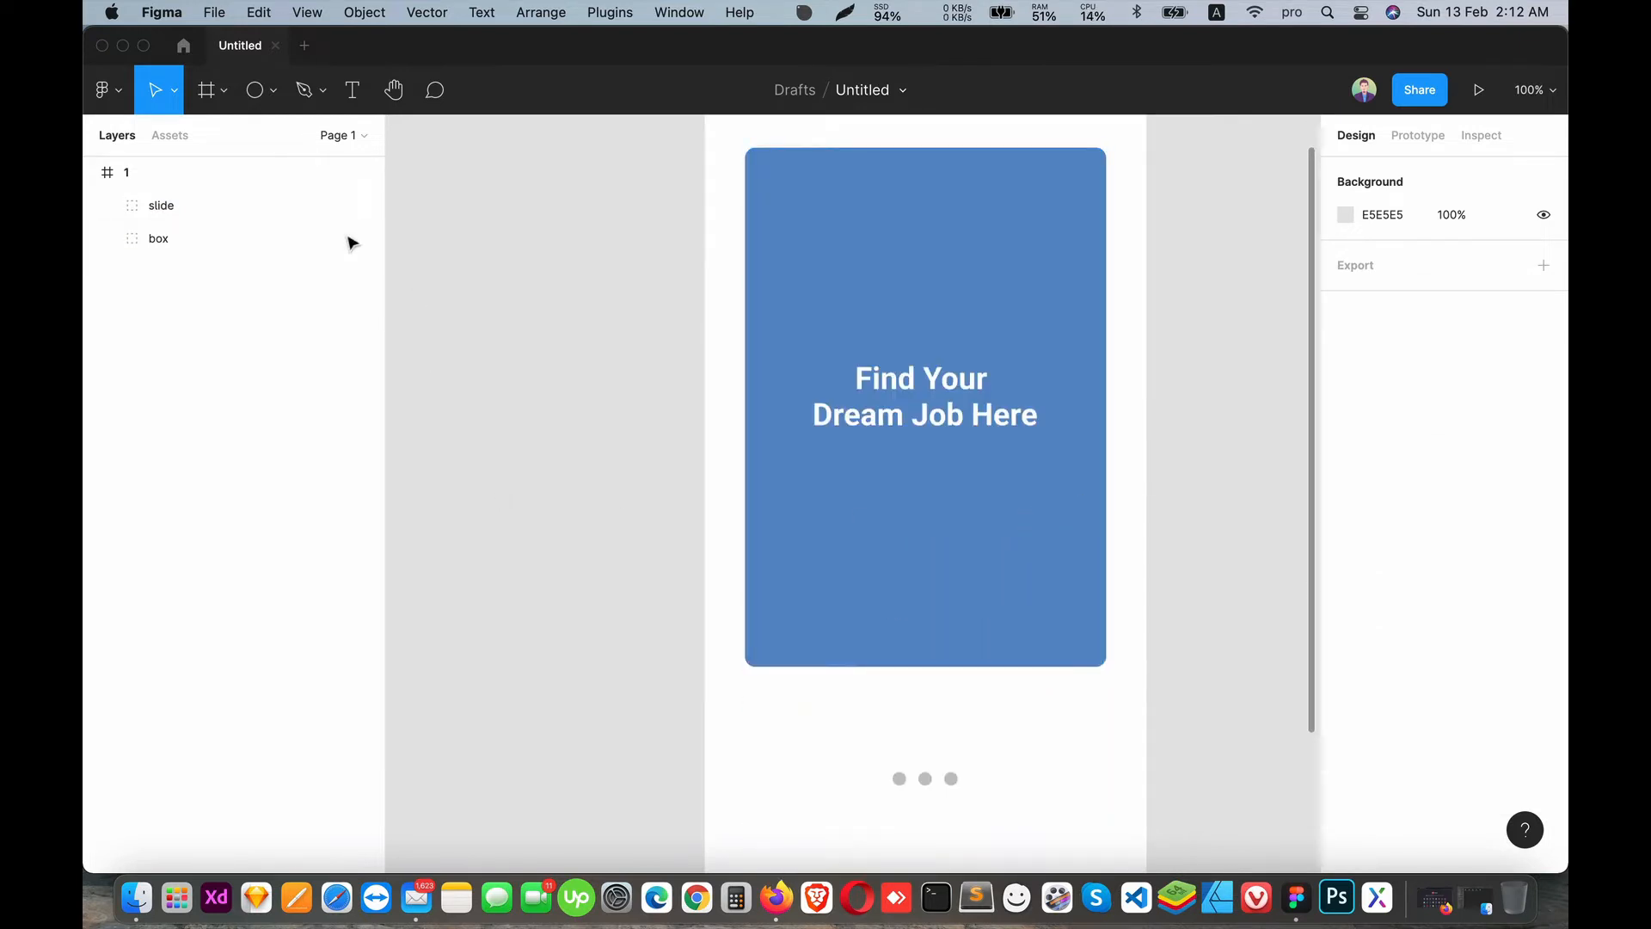
{"action": "left_click", "coordinate": [173, 173]}
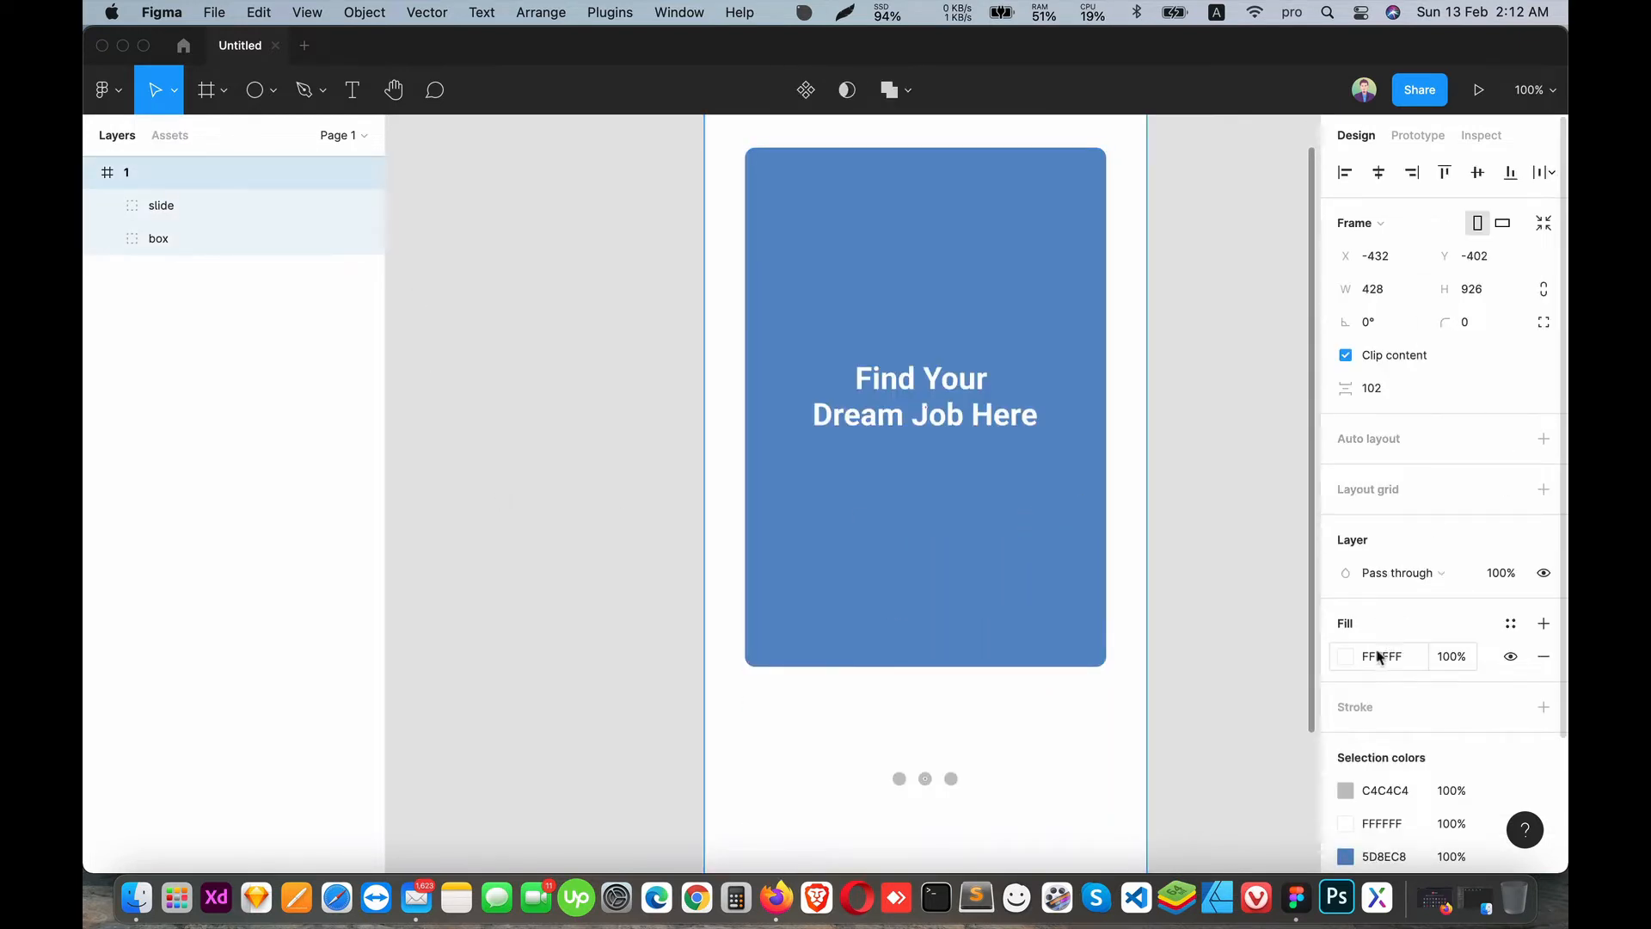
- Change frame 1's fill from Solid to Linear and set the first gradient stop to a bright blue
{"action": "left_click", "coordinate": [1510, 624]}
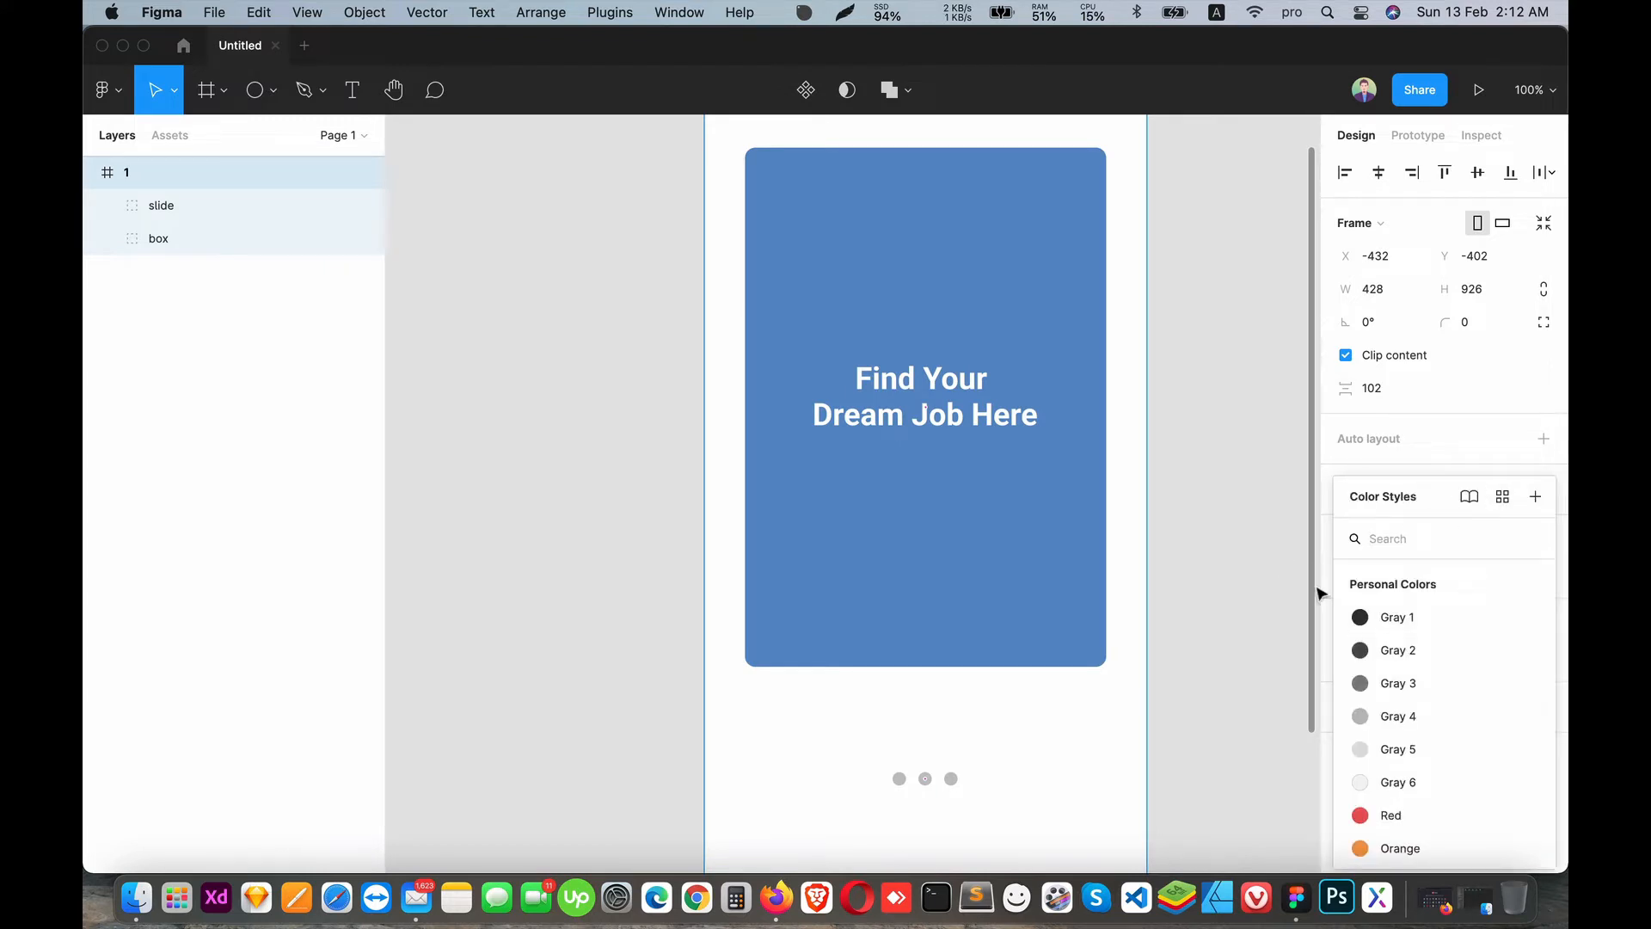
{"action": "left_click", "coordinate": [1261, 666]}
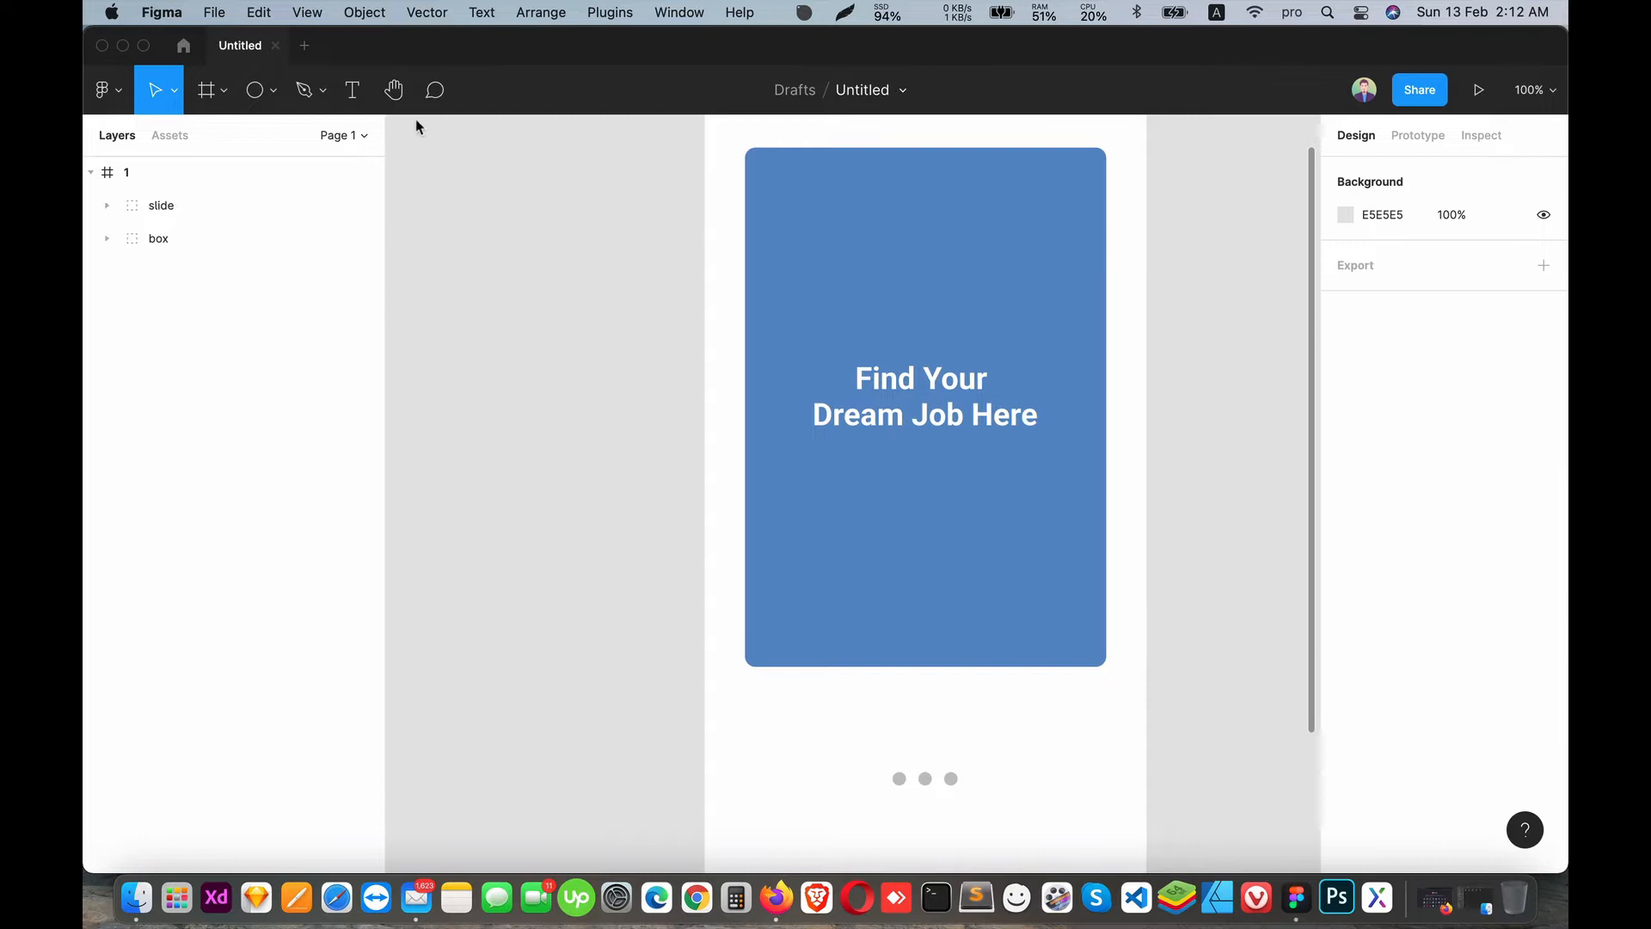
{"action": "left_click", "coordinate": [168, 172]}
{"action": "left_click", "coordinate": [1347, 656]}
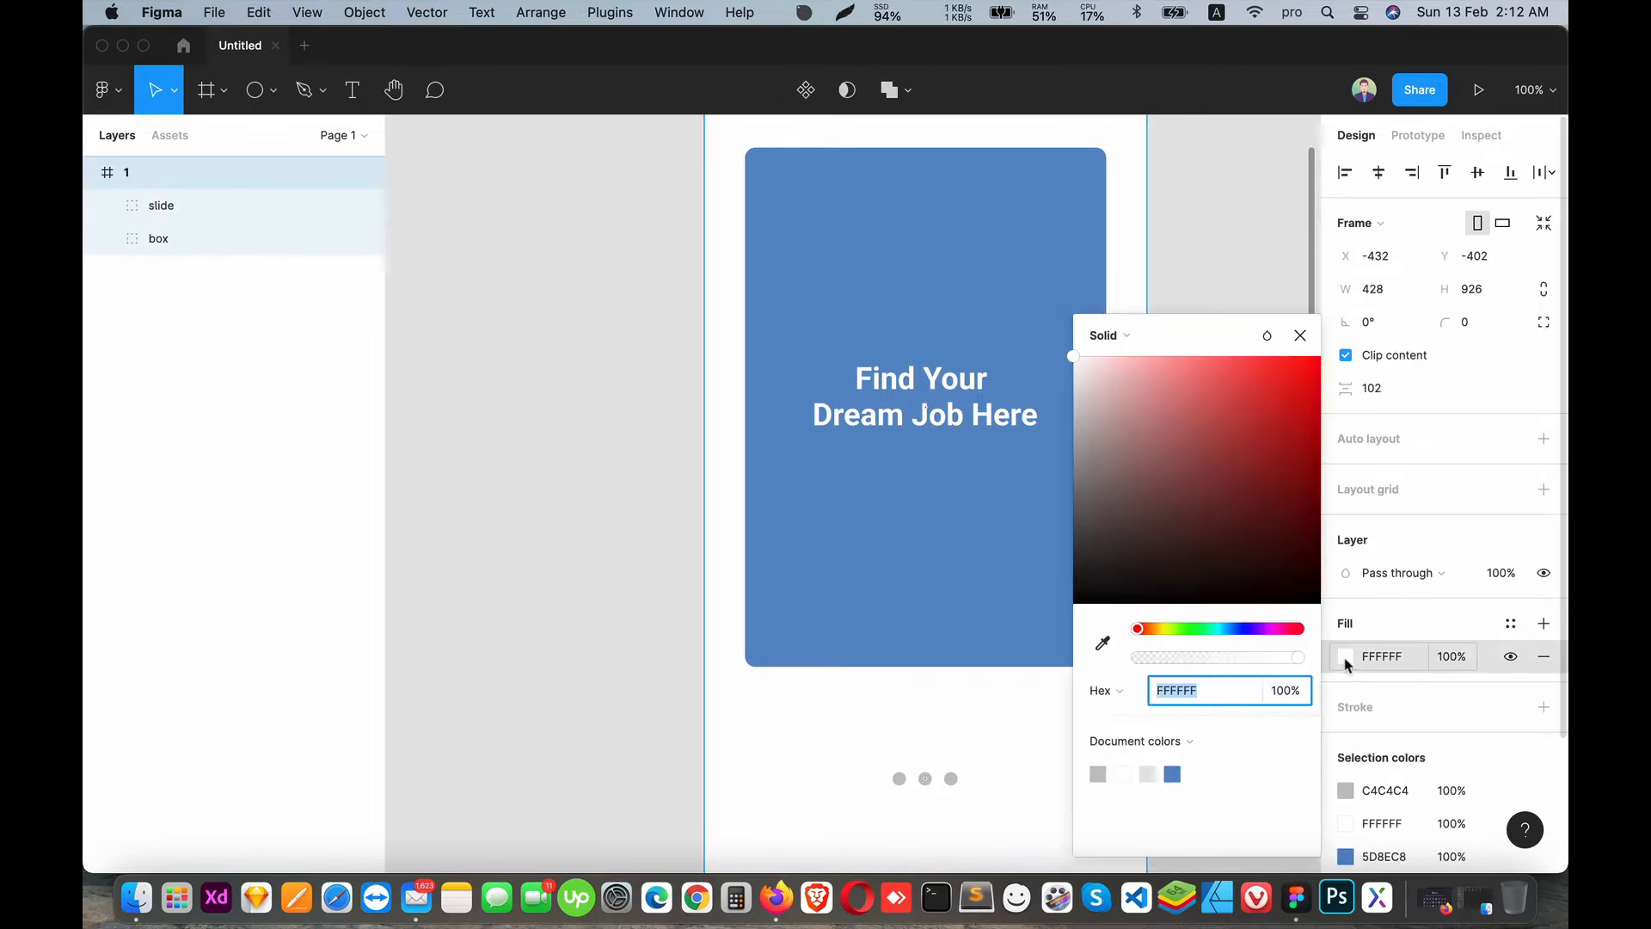
{"action": "left_click", "coordinate": [1128, 335]}
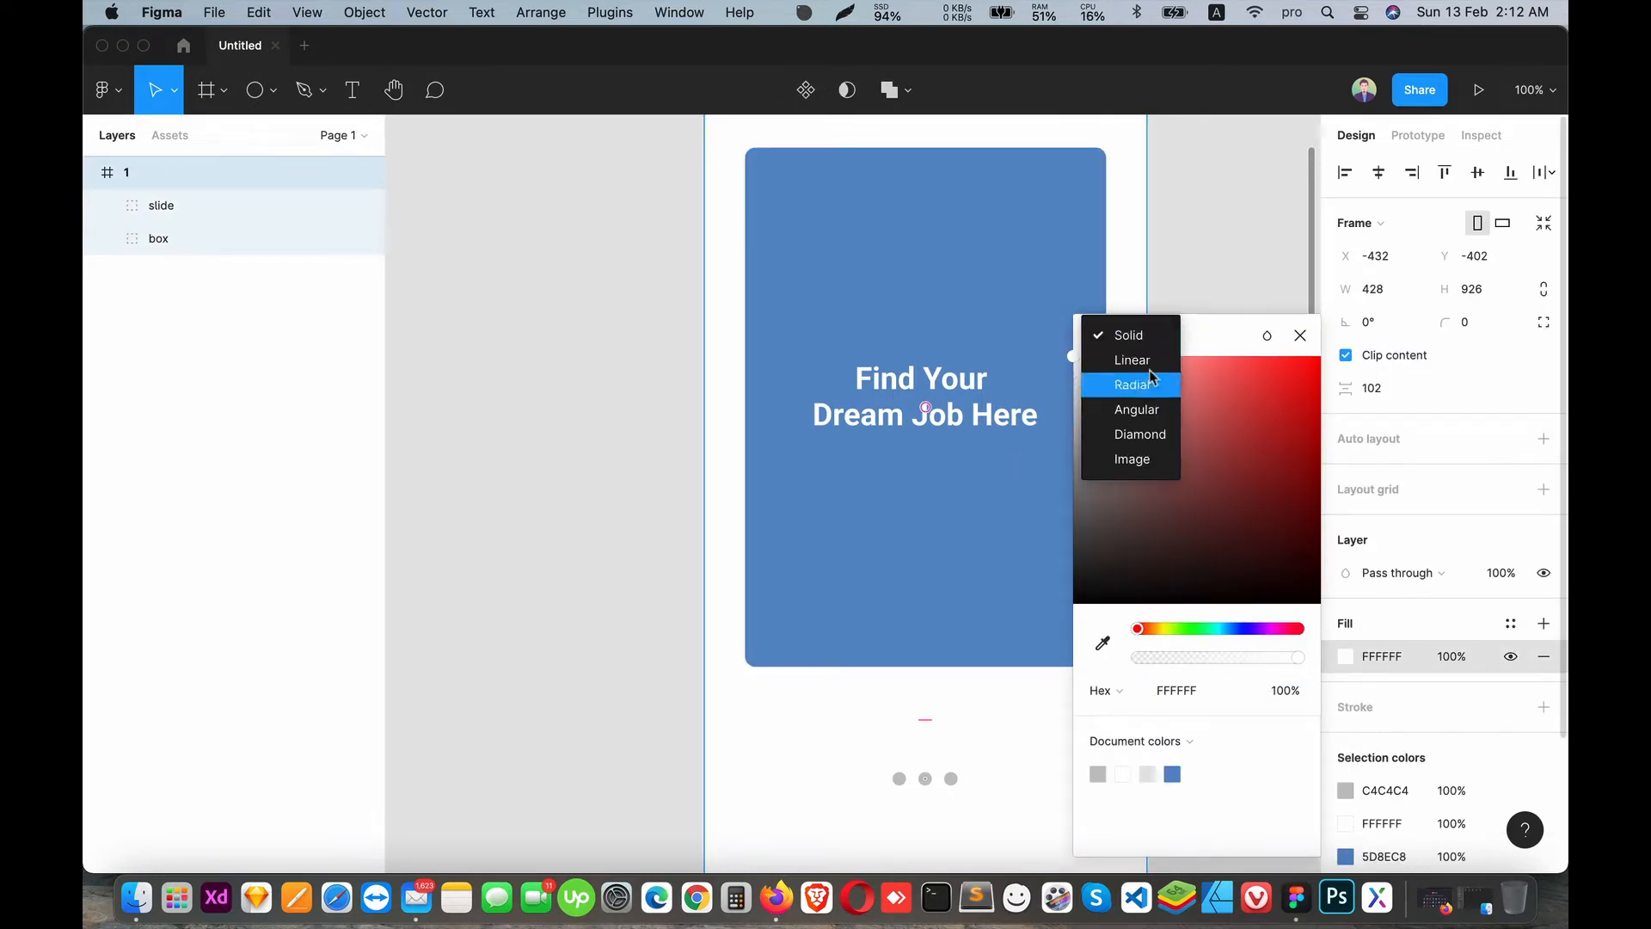
{"action": "left_click", "coordinate": [1134, 361]}
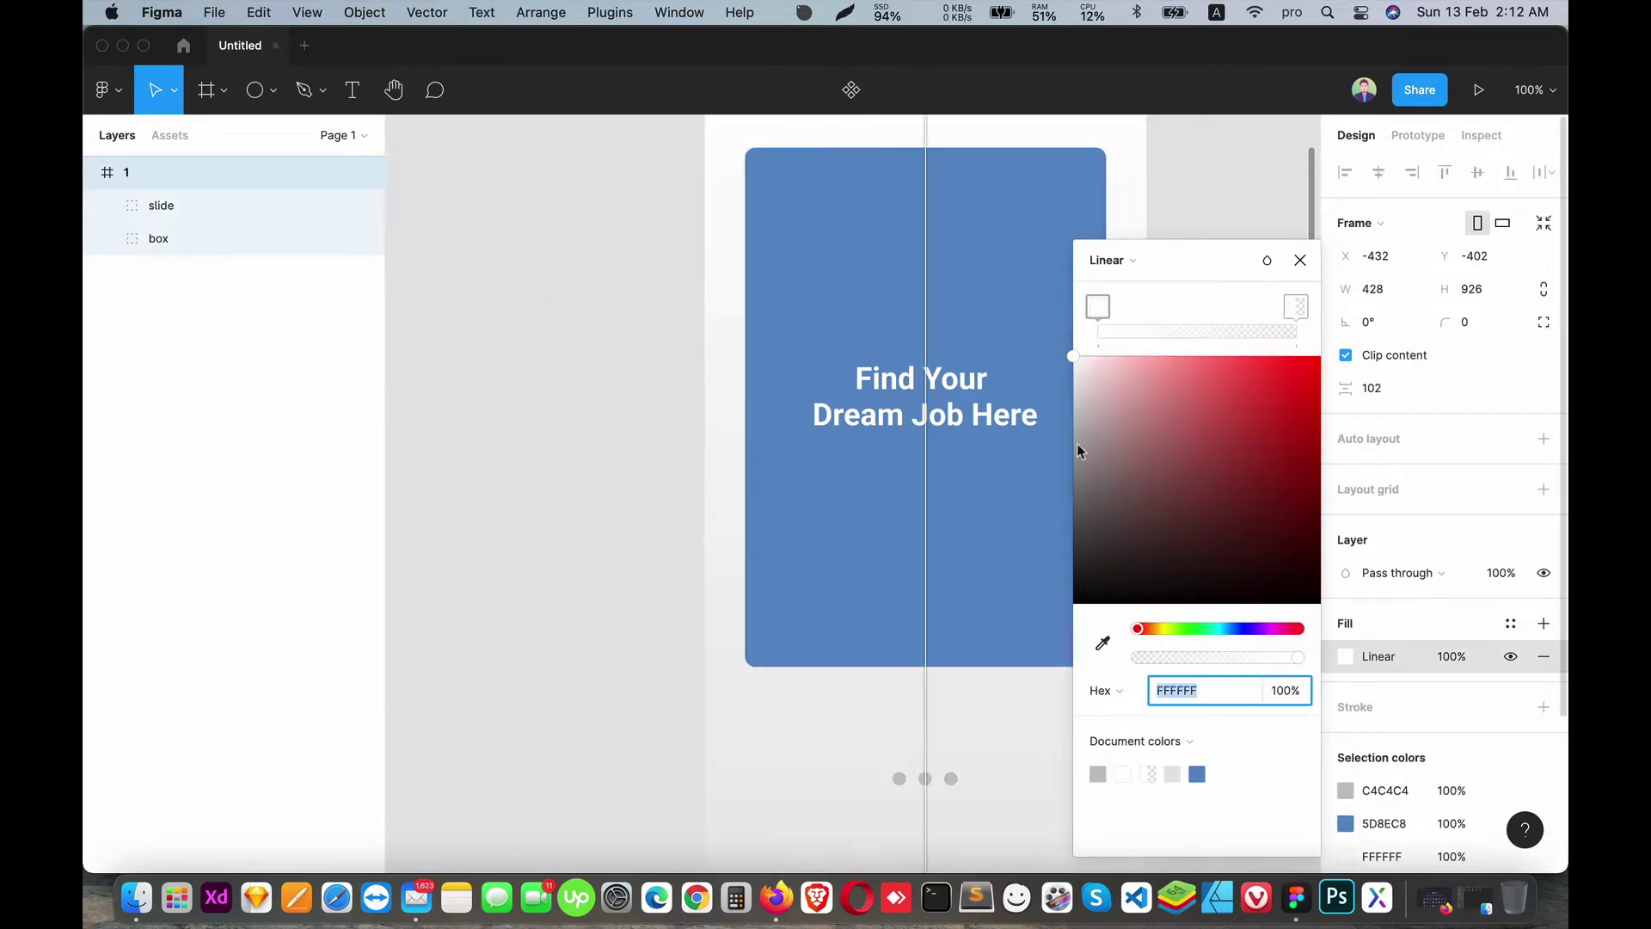
{"action": "left_click", "coordinate": [1101, 309]}
{"action": "left_click", "coordinate": [1206, 630]}
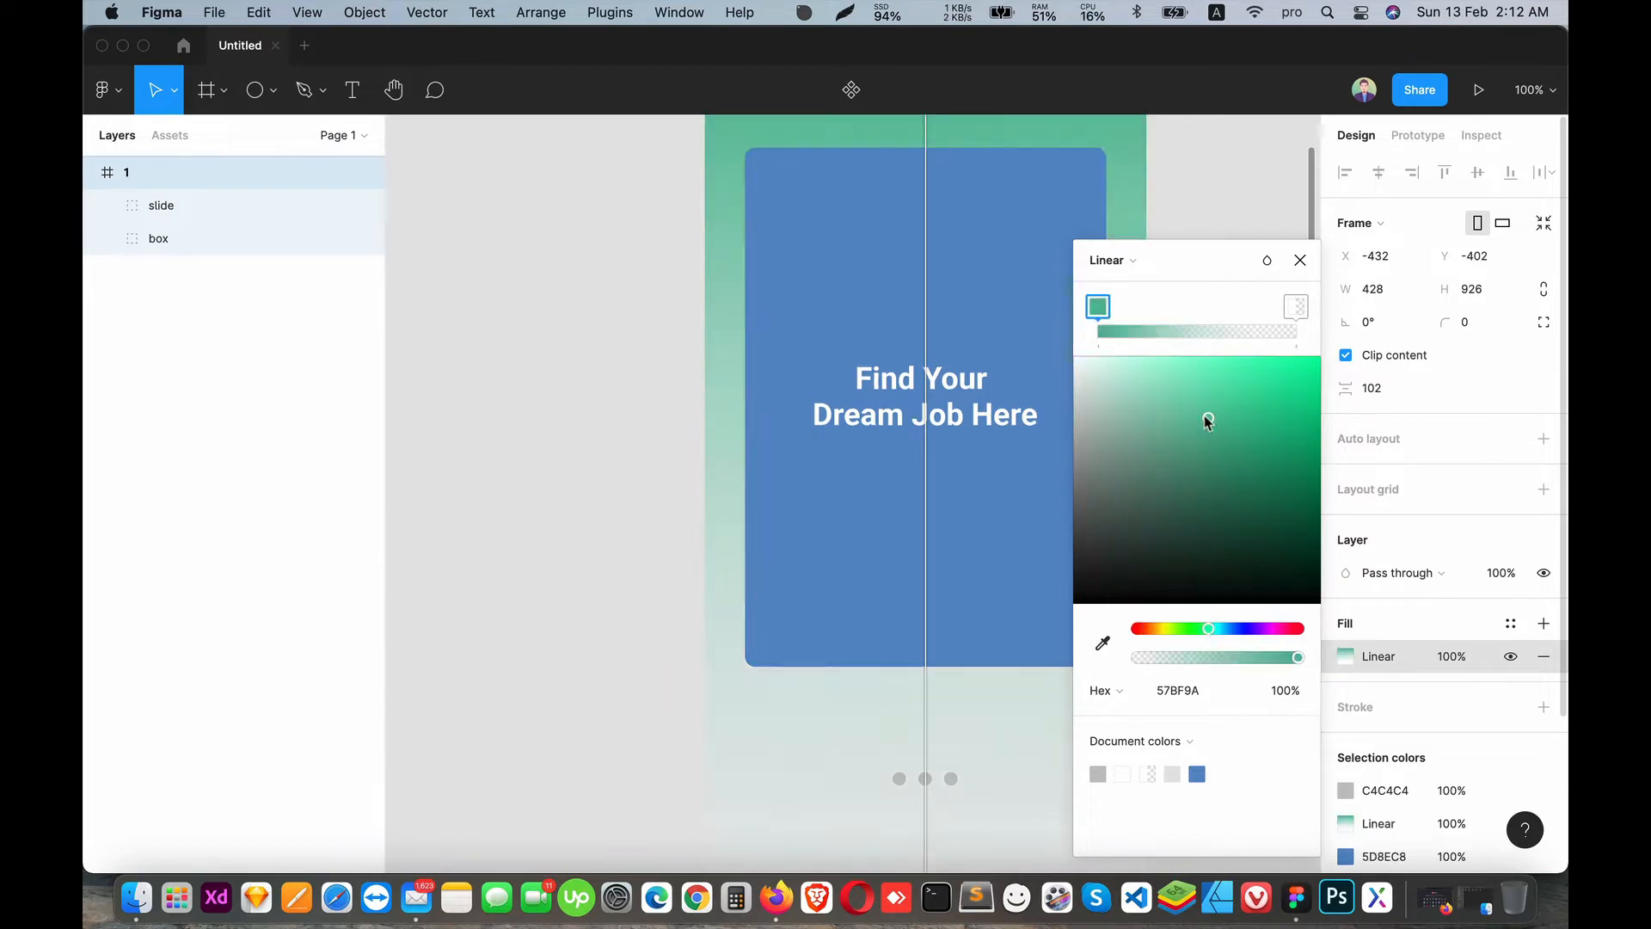
{"action": "mouse_move", "coordinate": [1222, 460]}
{"action": "left_mouse_down"}
{"action": "mouse_move", "coordinate": [1199, 374]}
{"action": "mouse_move", "coordinate": [1224, 537]}
{"action": "left_mouse_up"}
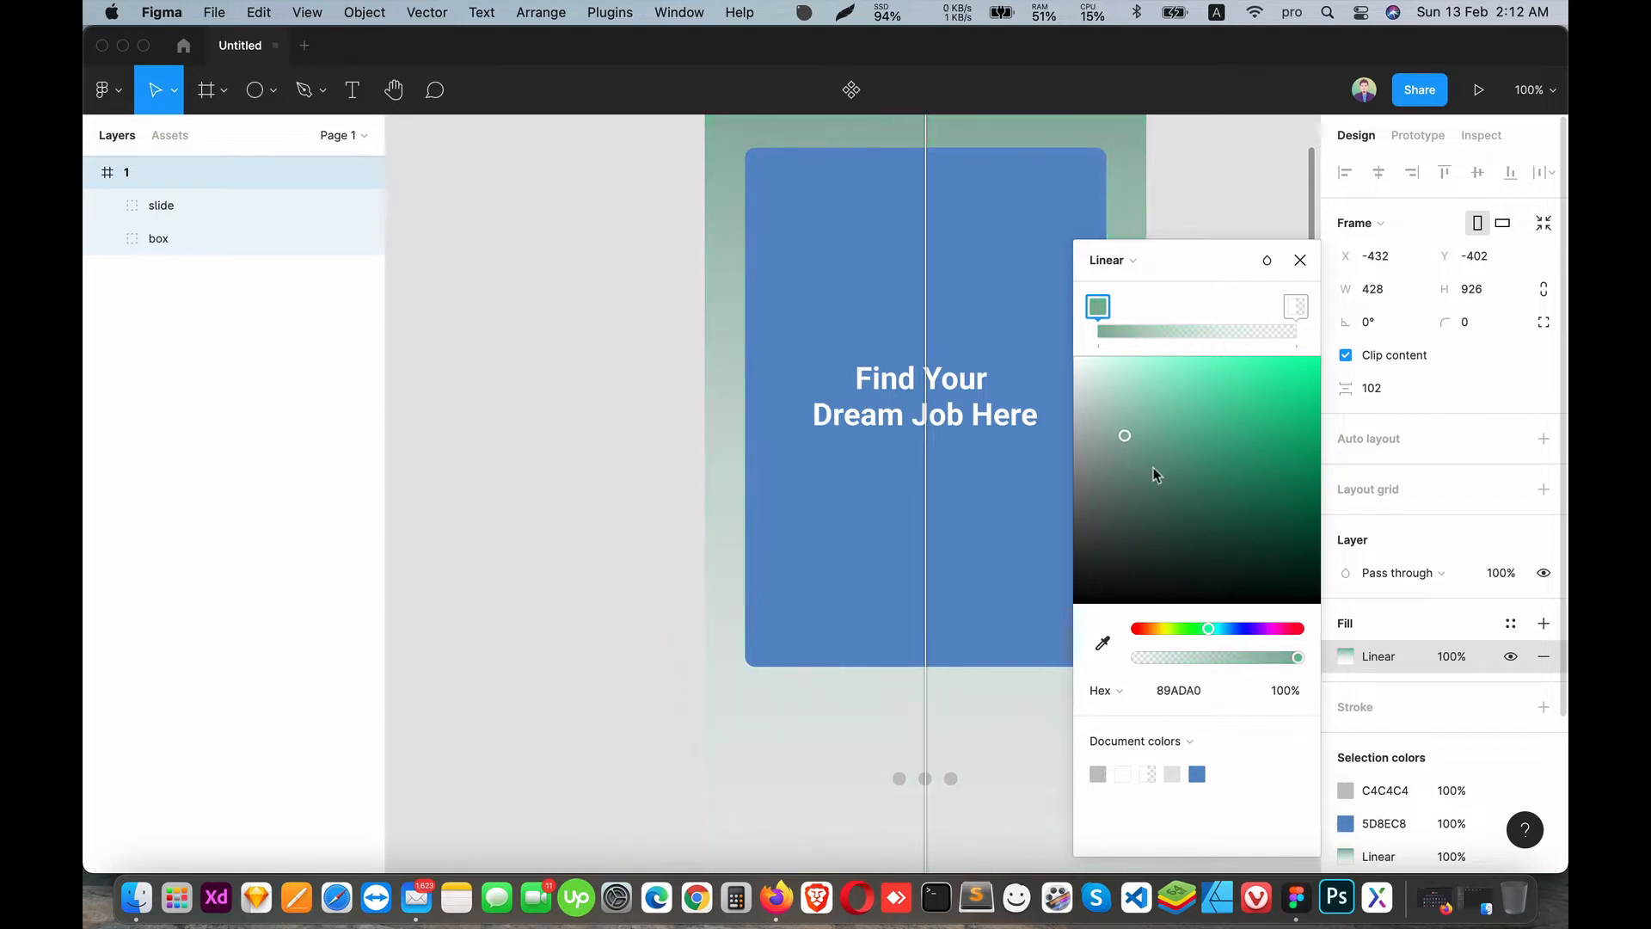
{"action": "left_click_drag", "start_coordinate": [1208, 630], "coordinate": [1238, 630]}
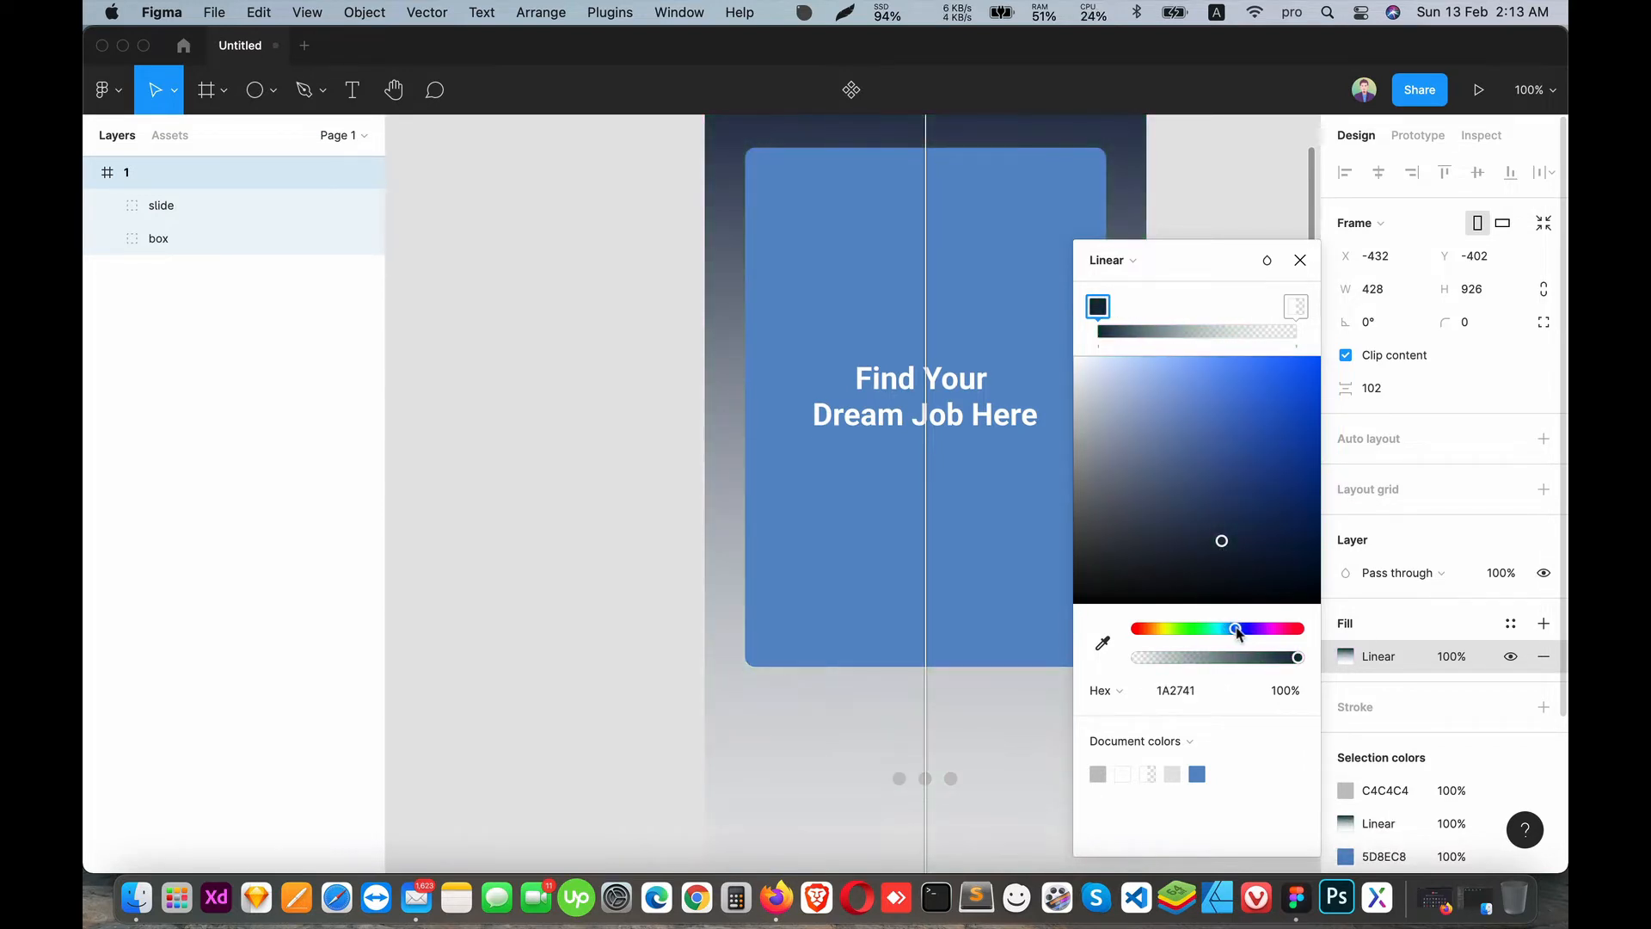
{"action": "mouse_move", "coordinate": [1223, 538]}
{"action": "left_mouse_down"}
{"action": "mouse_move", "coordinate": [1221, 396]}
{"action": "mouse_move", "coordinate": [1235, 408]}
{"action": "left_mouse_up"}
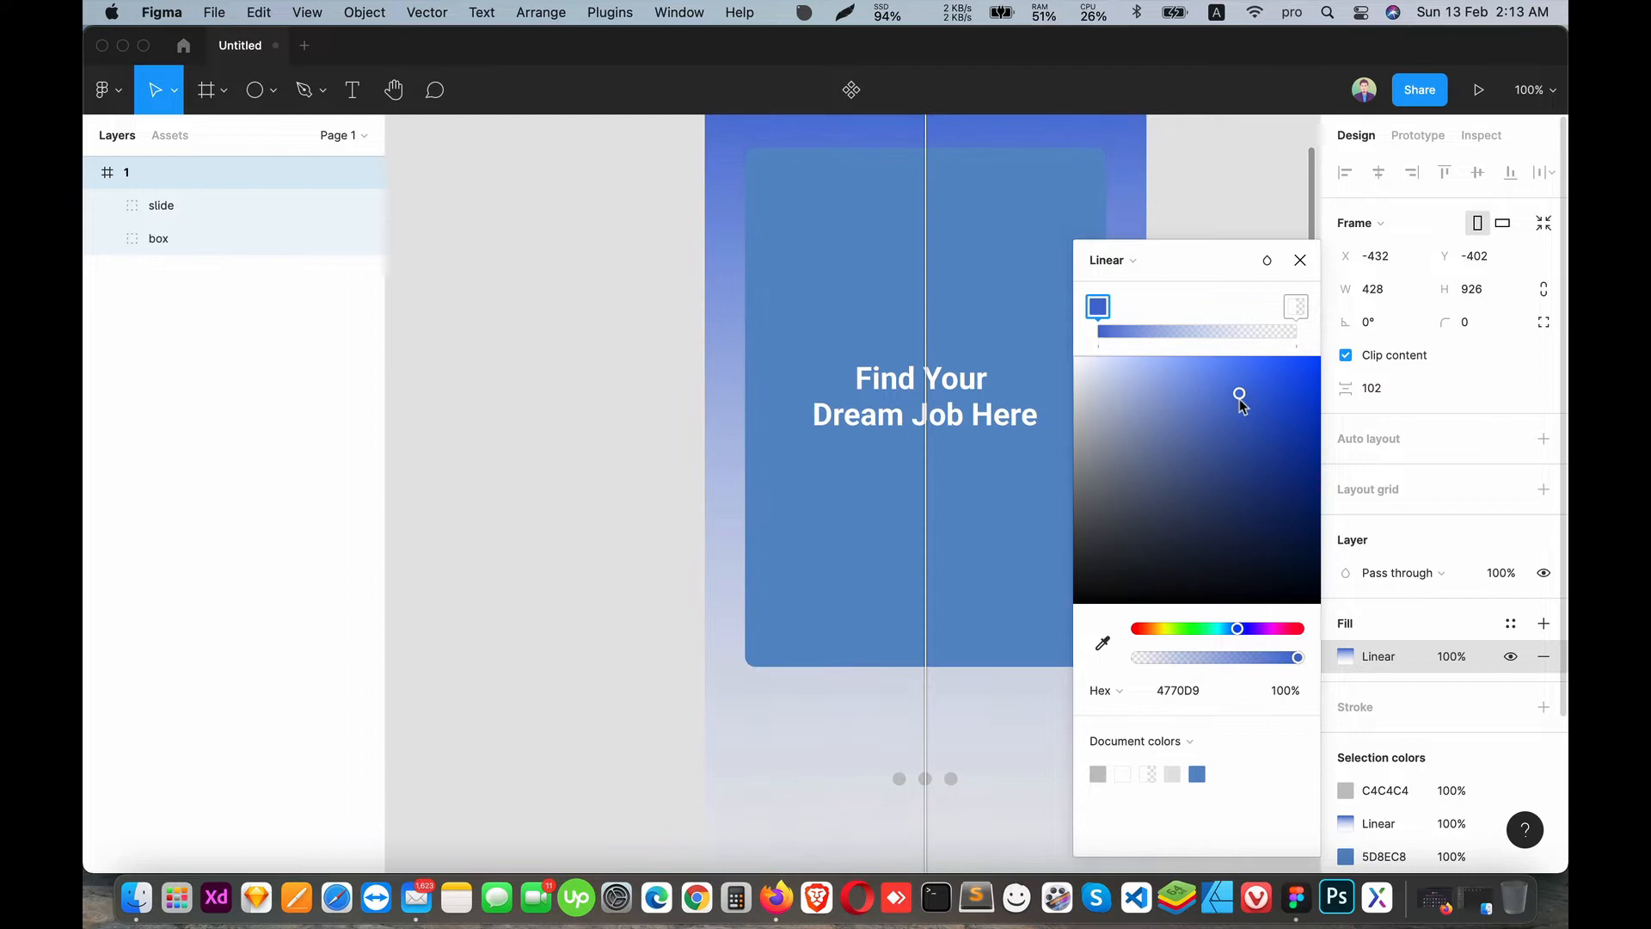
- Make the second gradient stop fully opaque and colour it yellow-green
{"action": "left_click", "coordinate": [1296, 308]}
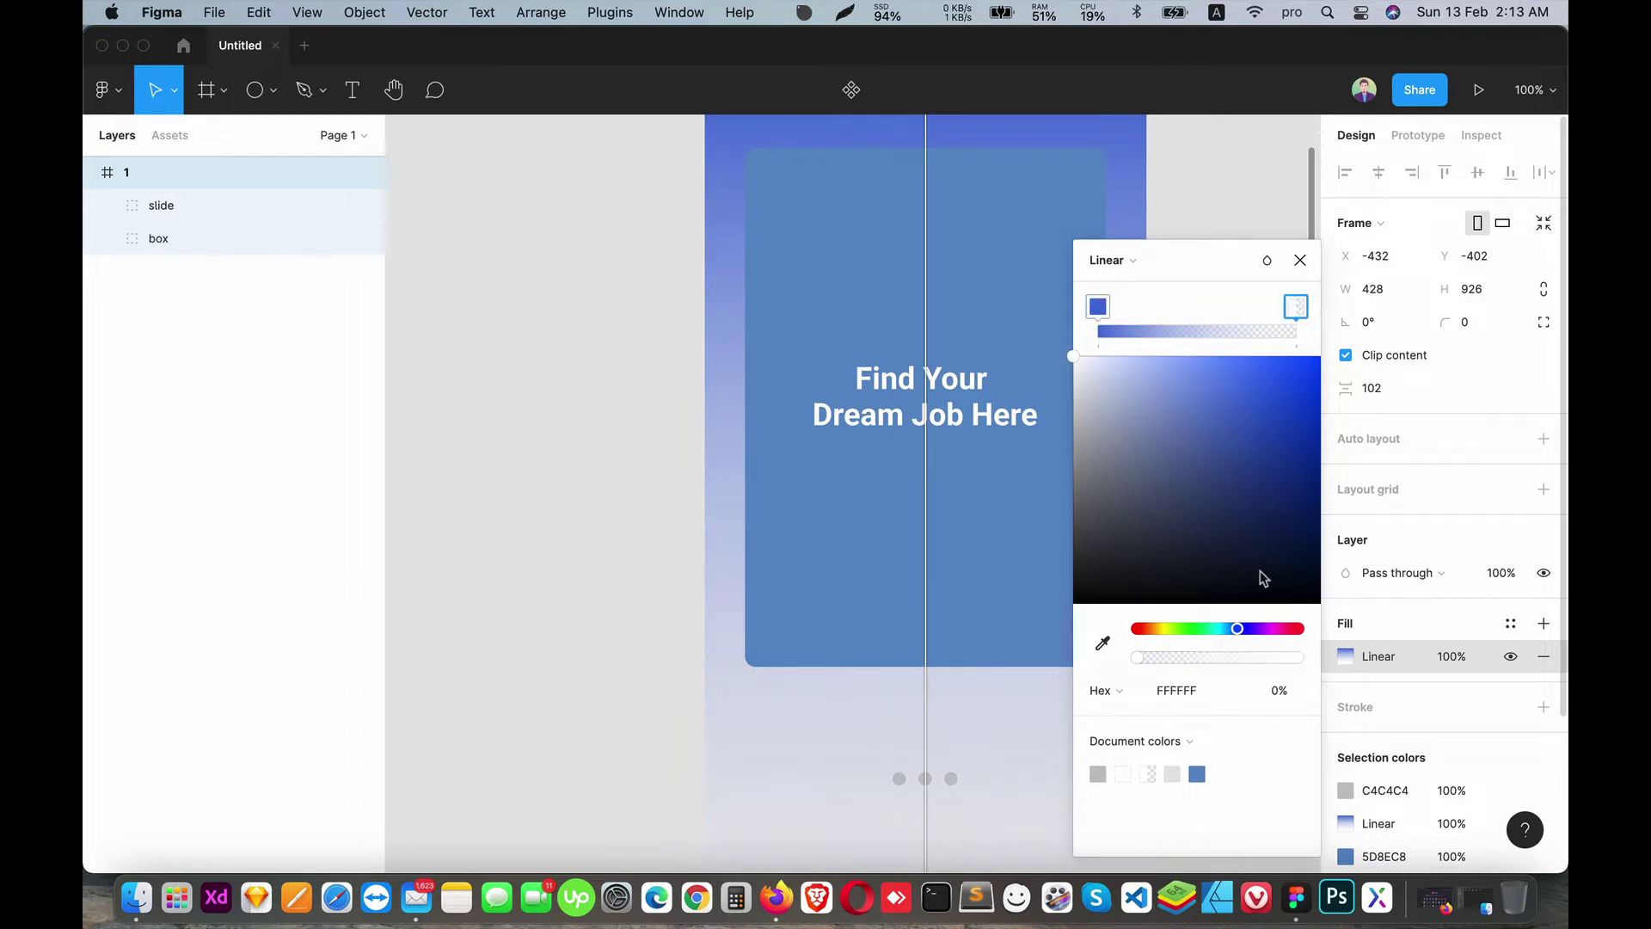
{"action": "left_click", "coordinate": [1277, 692]}
{"action": "type", "text": "00"}
{"action": "key", "text": "Return"}
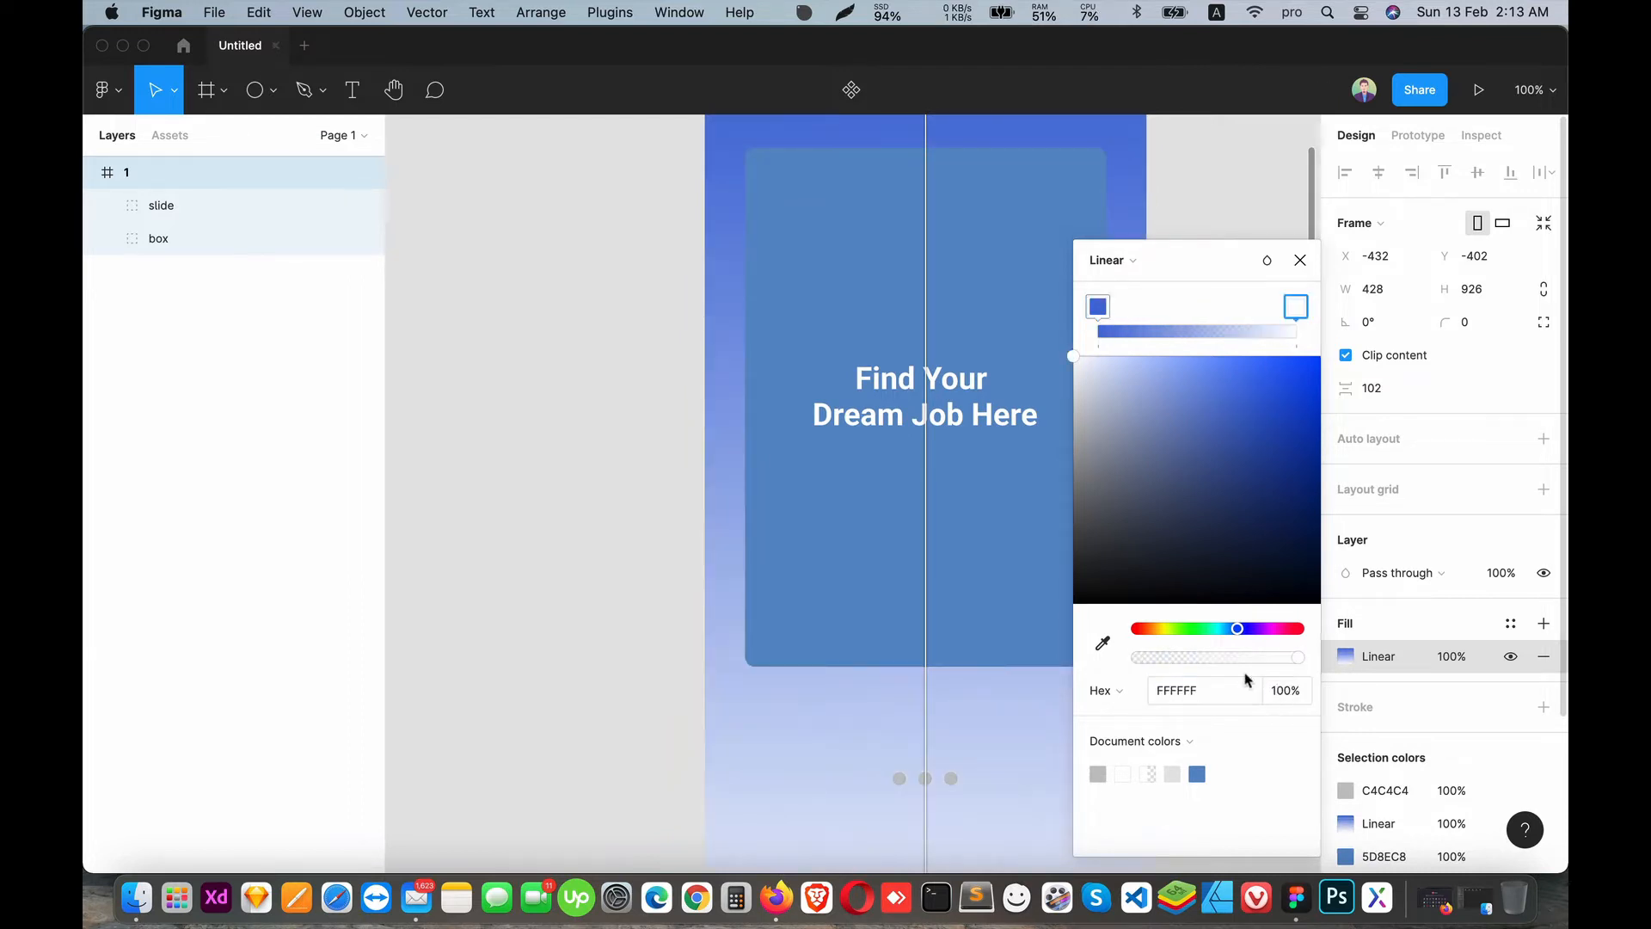
{"action": "left_click_drag", "start_coordinate": [1161, 374], "coordinate": [1180, 451]}
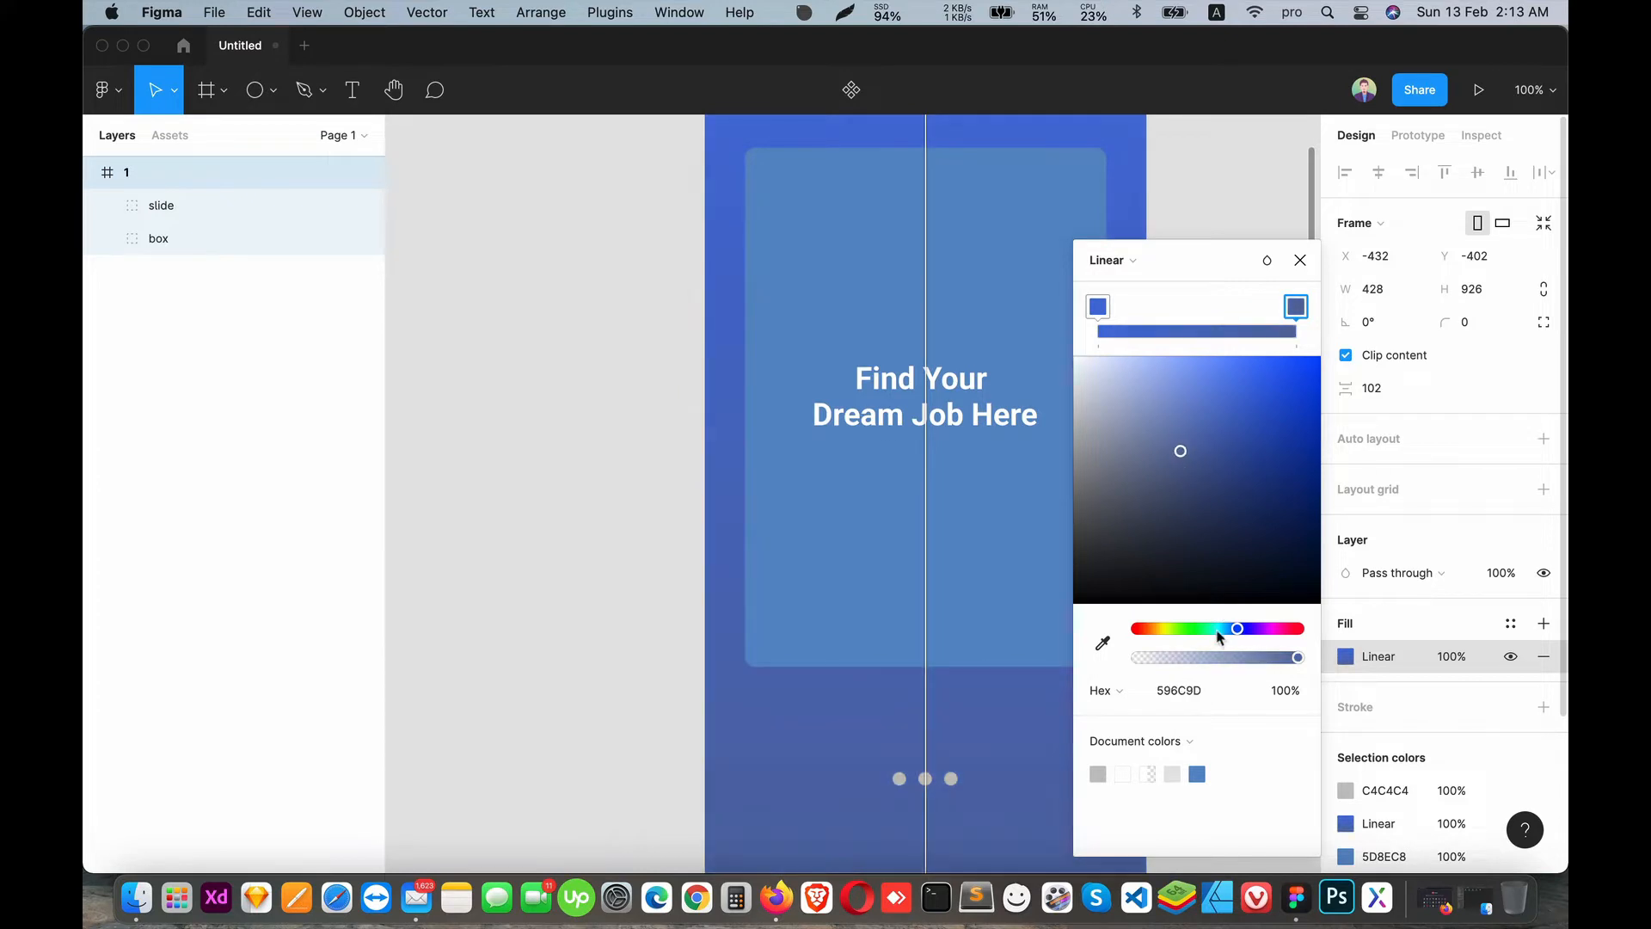
{"action": "left_click_drag", "start_coordinate": [1219, 630], "coordinate": [1200, 629]}
{"action": "mouse_move", "coordinate": [1177, 412]}
{"action": "left_mouse_down"}
{"action": "mouse_move", "coordinate": [1171, 362]}
{"action": "mouse_move", "coordinate": [1132, 360]}
{"action": "mouse_move", "coordinate": [1153, 312]}
{"action": "mouse_move", "coordinate": [1203, 358]}
{"action": "left_mouse_up"}
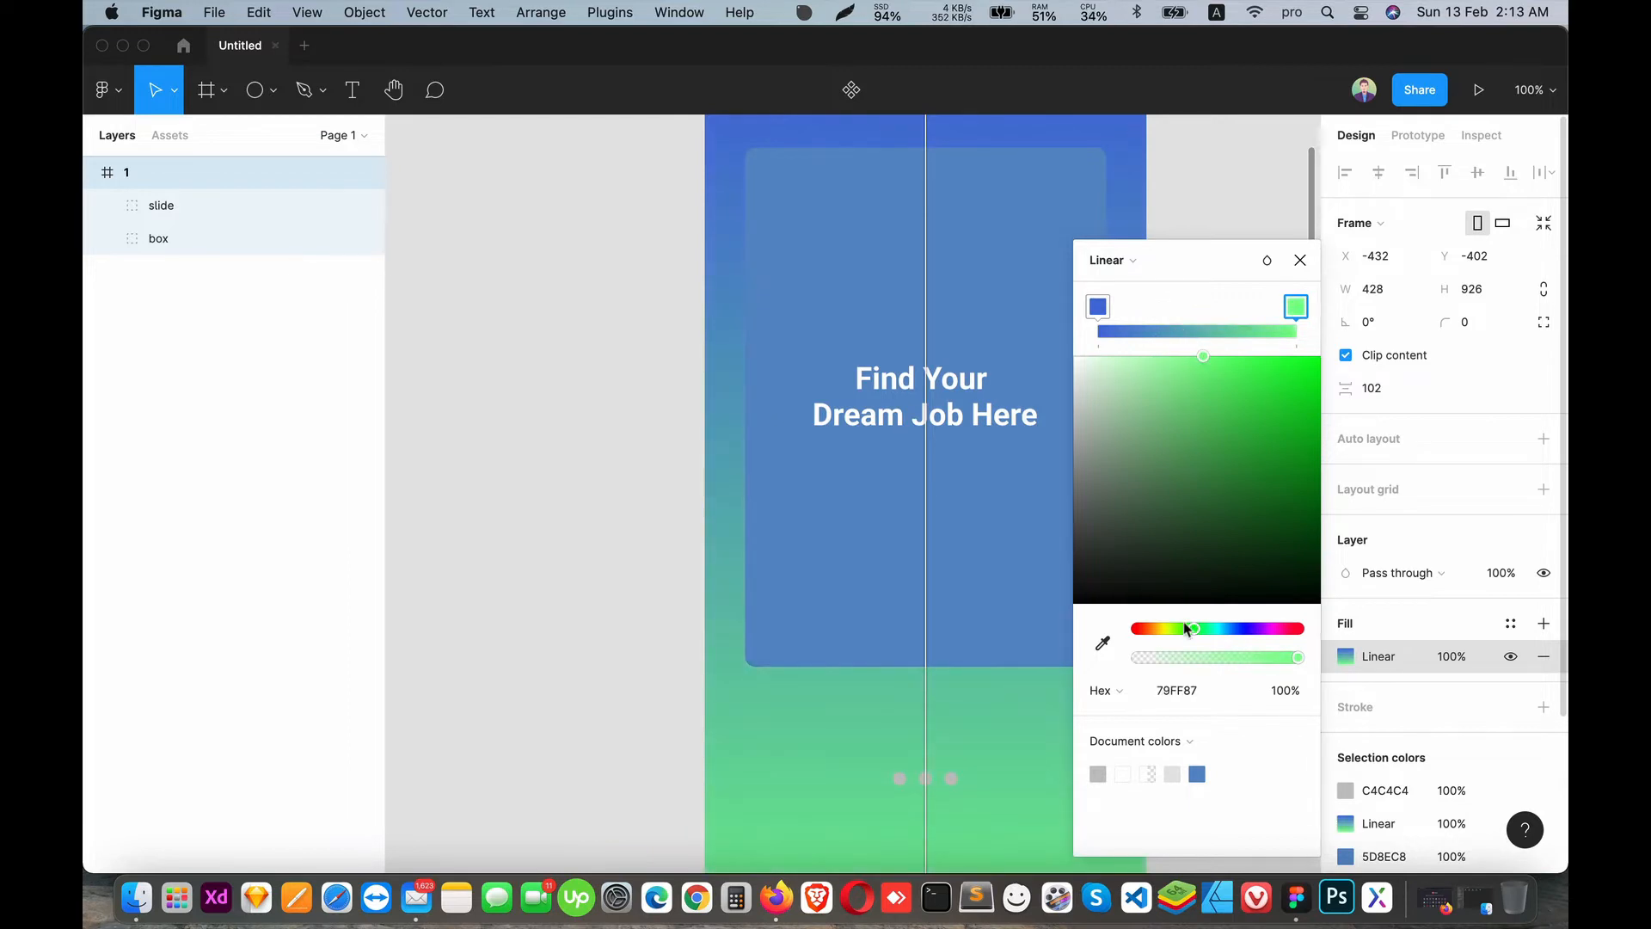
{"action": "left_click_drag", "start_coordinate": [1187, 629], "coordinate": [1168, 629]}
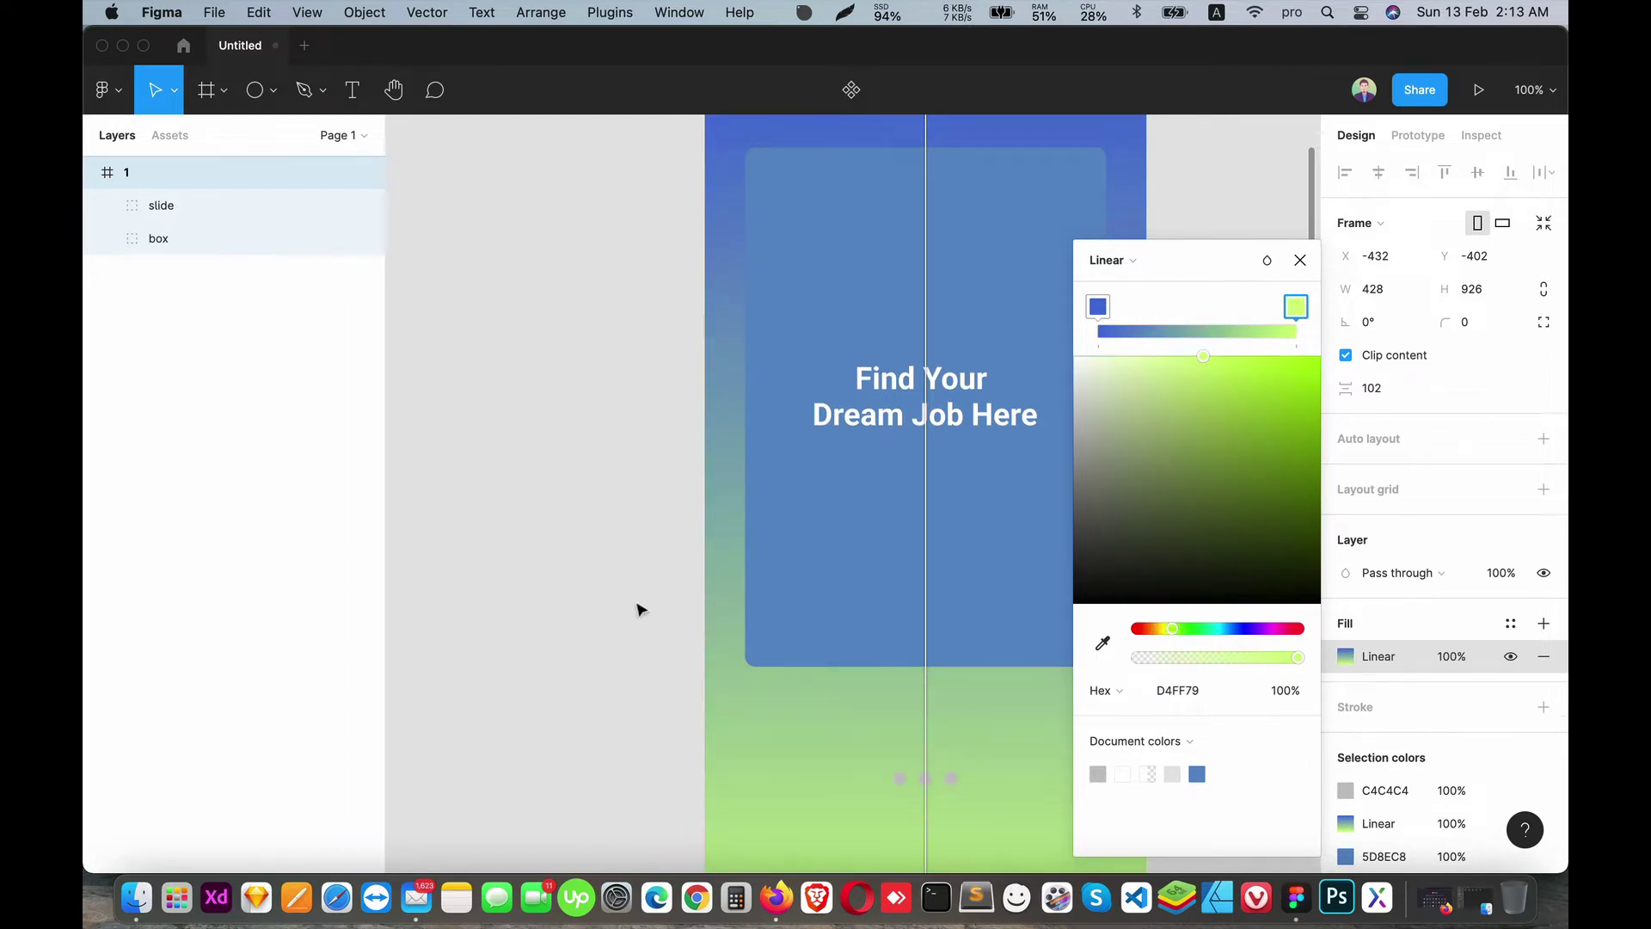
{"action": "left_click", "coordinate": [1300, 259]}
{"action": "scroll", "coordinate": [1143, 516], "scroll_direction": "down", "scroll_amount": 5}
{"action": "scroll", "coordinate": [1139, 530], "scroll_direction": "down", "scroll_amount": 3}
{"action": "scroll", "coordinate": [1139, 529], "scroll_direction": "down", "scroll_amount": 3}
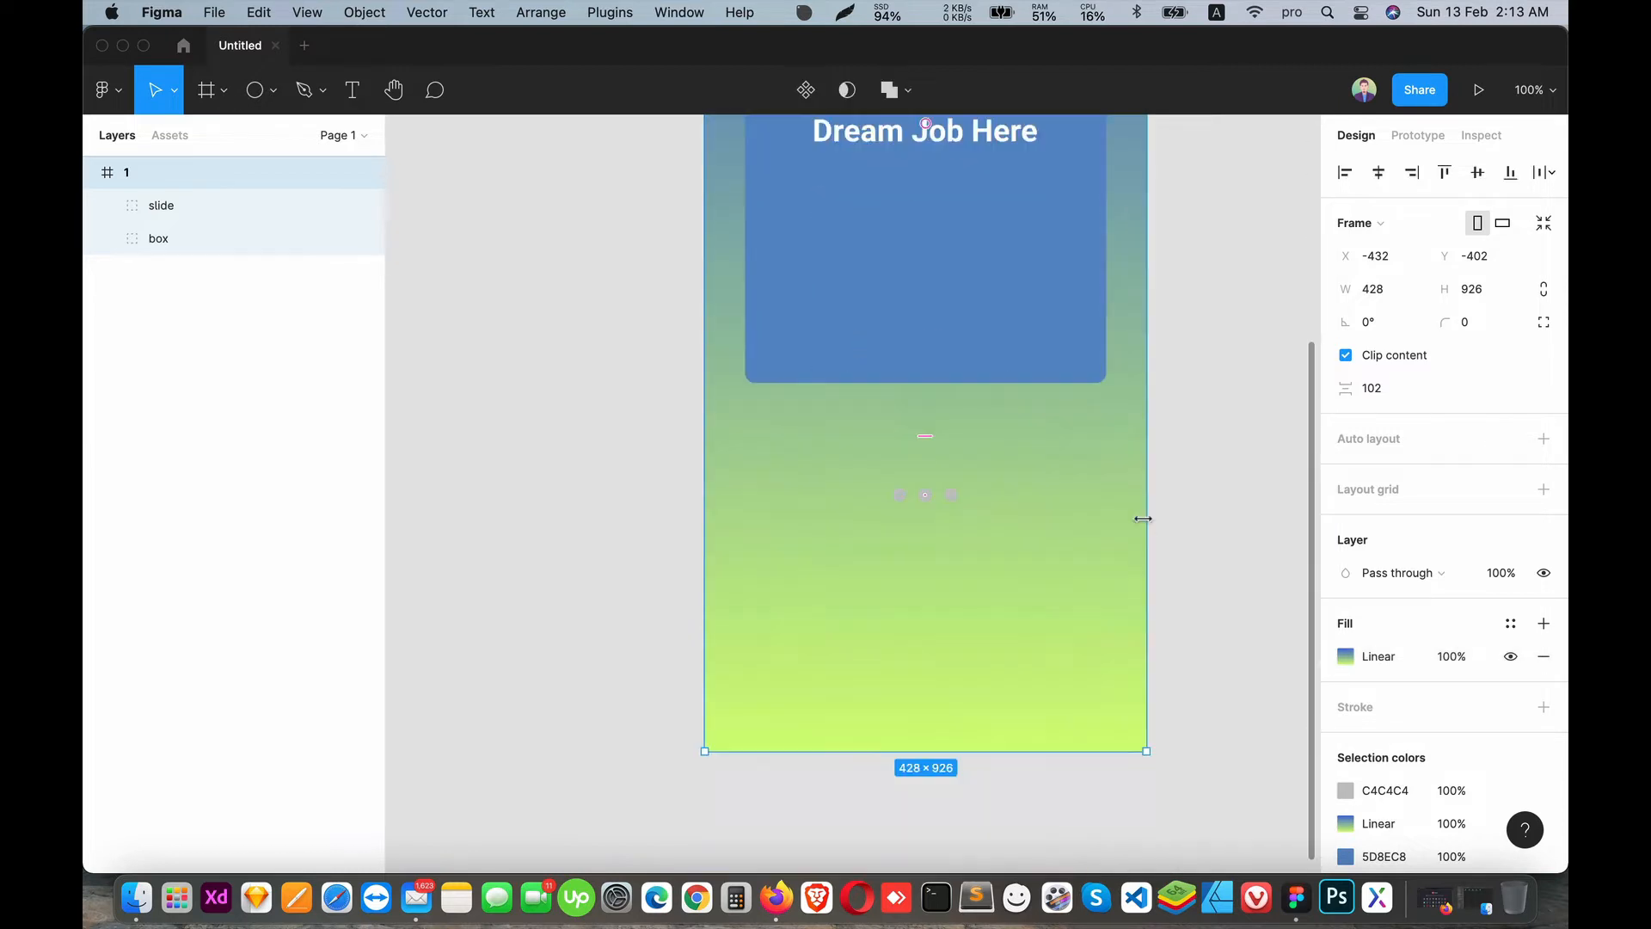
- Rework the gradient stops to a vivid green top and lighter green bottom
{"action": "left_click", "coordinate": [1346, 657]}
{"action": "left_click_drag", "start_coordinate": [1236, 628], "coordinate": [1190, 627]}
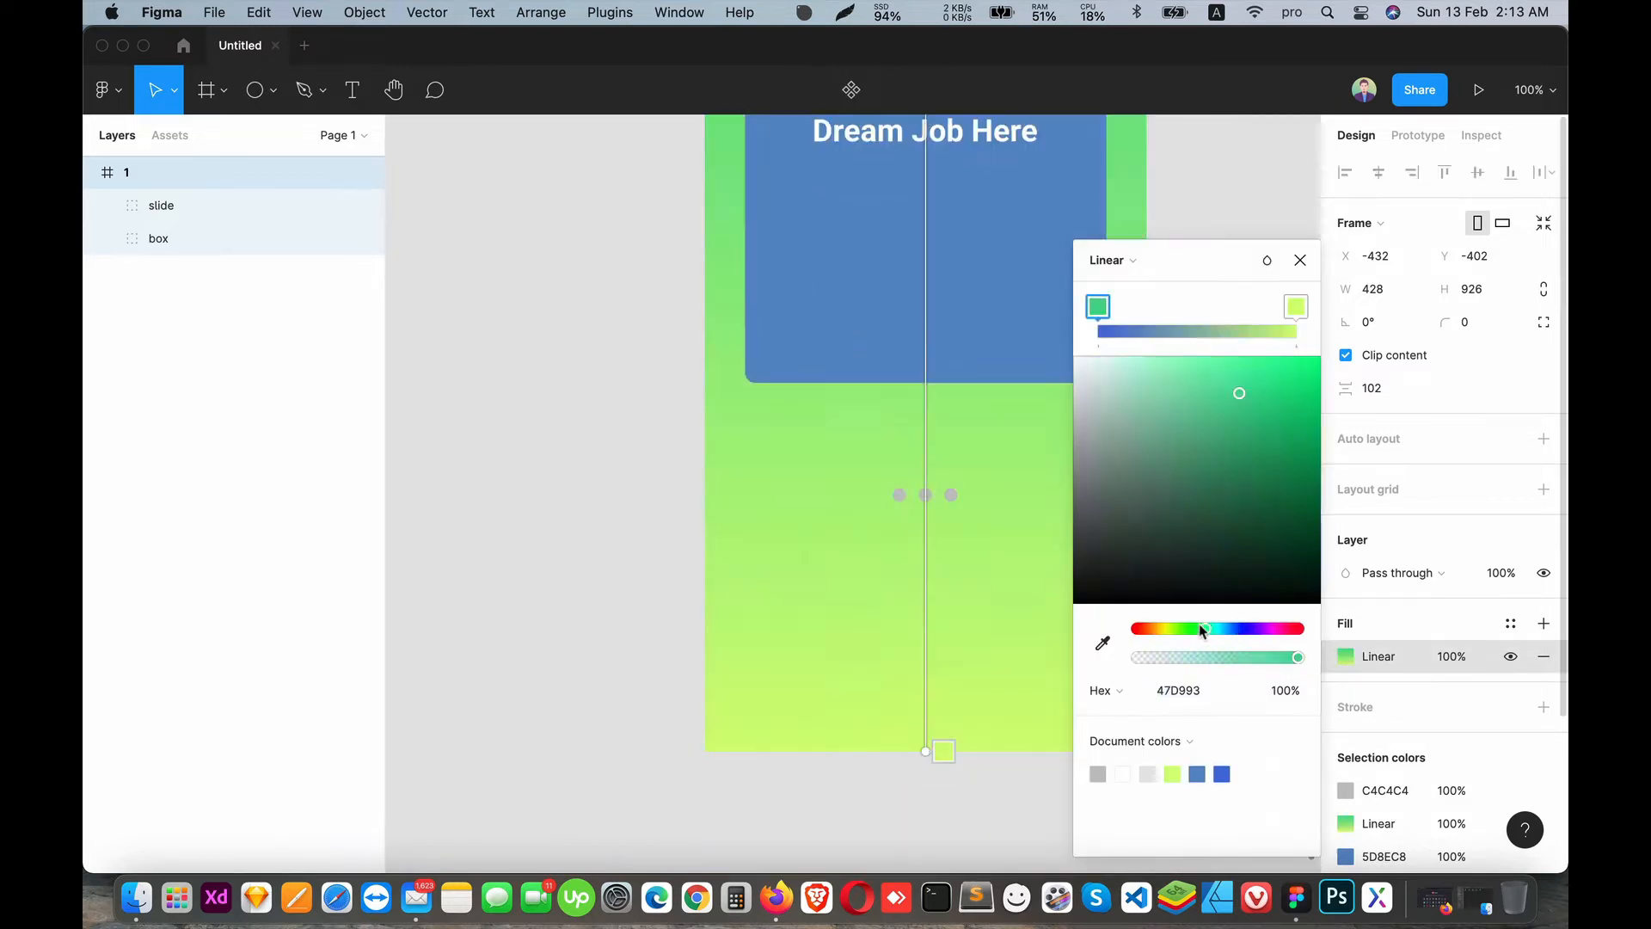
{"action": "left_click_drag", "start_coordinate": [1239, 392], "coordinate": [1271, 365]}
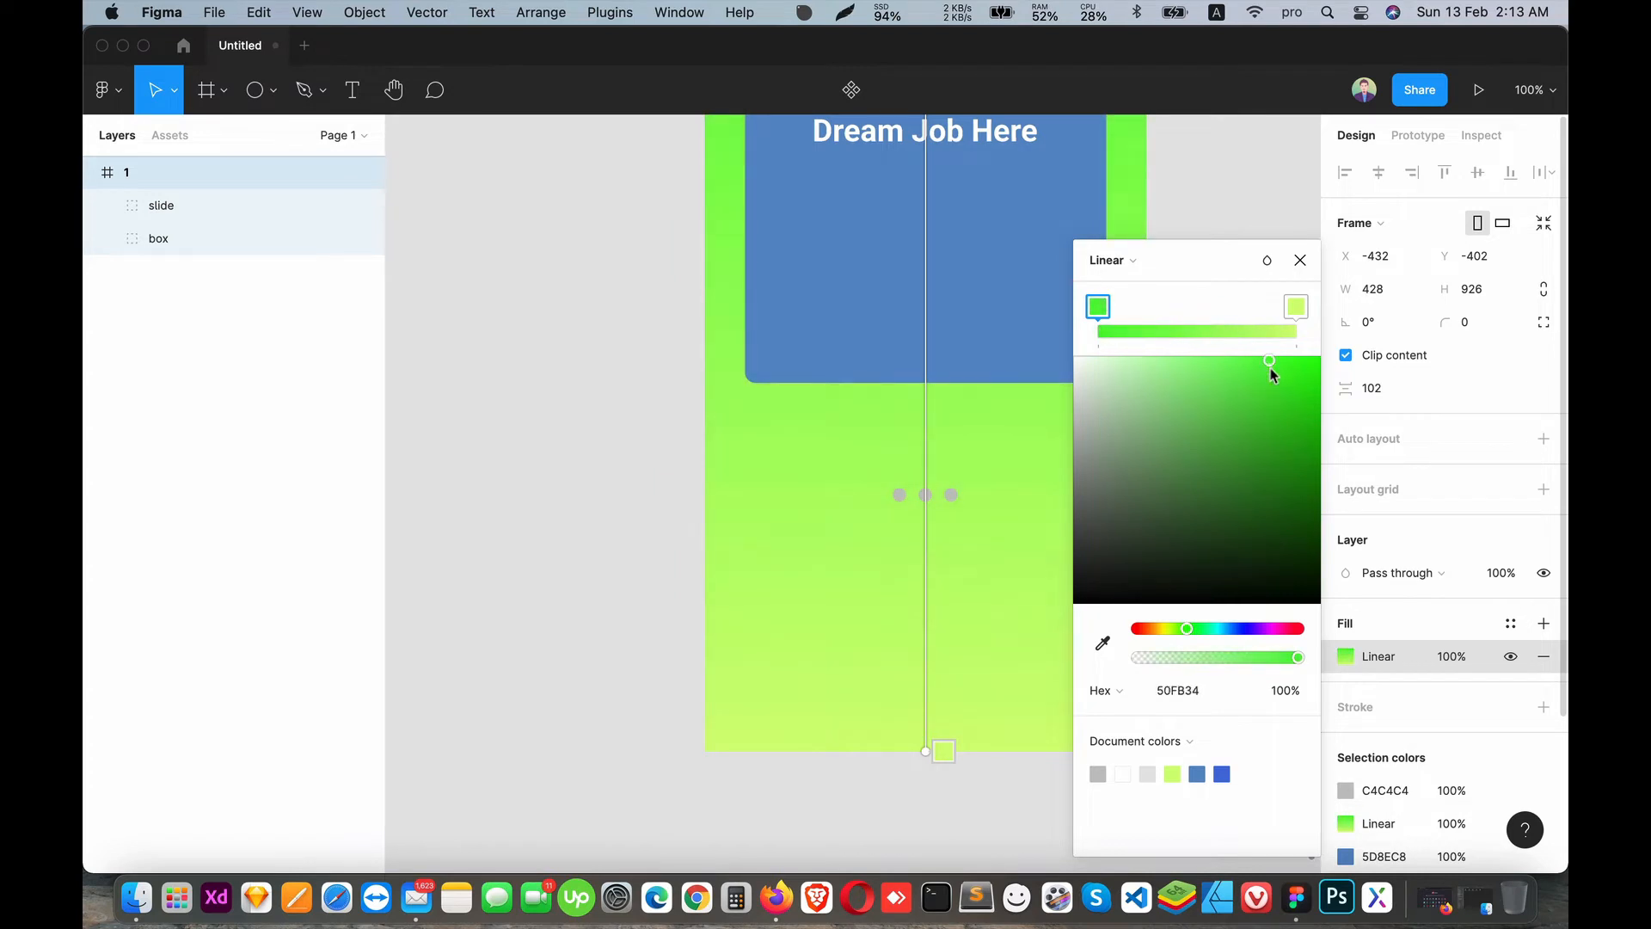
{"action": "left_click", "coordinate": [1296, 305]}
{"action": "left_click", "coordinate": [1284, 443]}
{"action": "left_click_drag", "start_coordinate": [1186, 630], "coordinate": [1200, 629]}
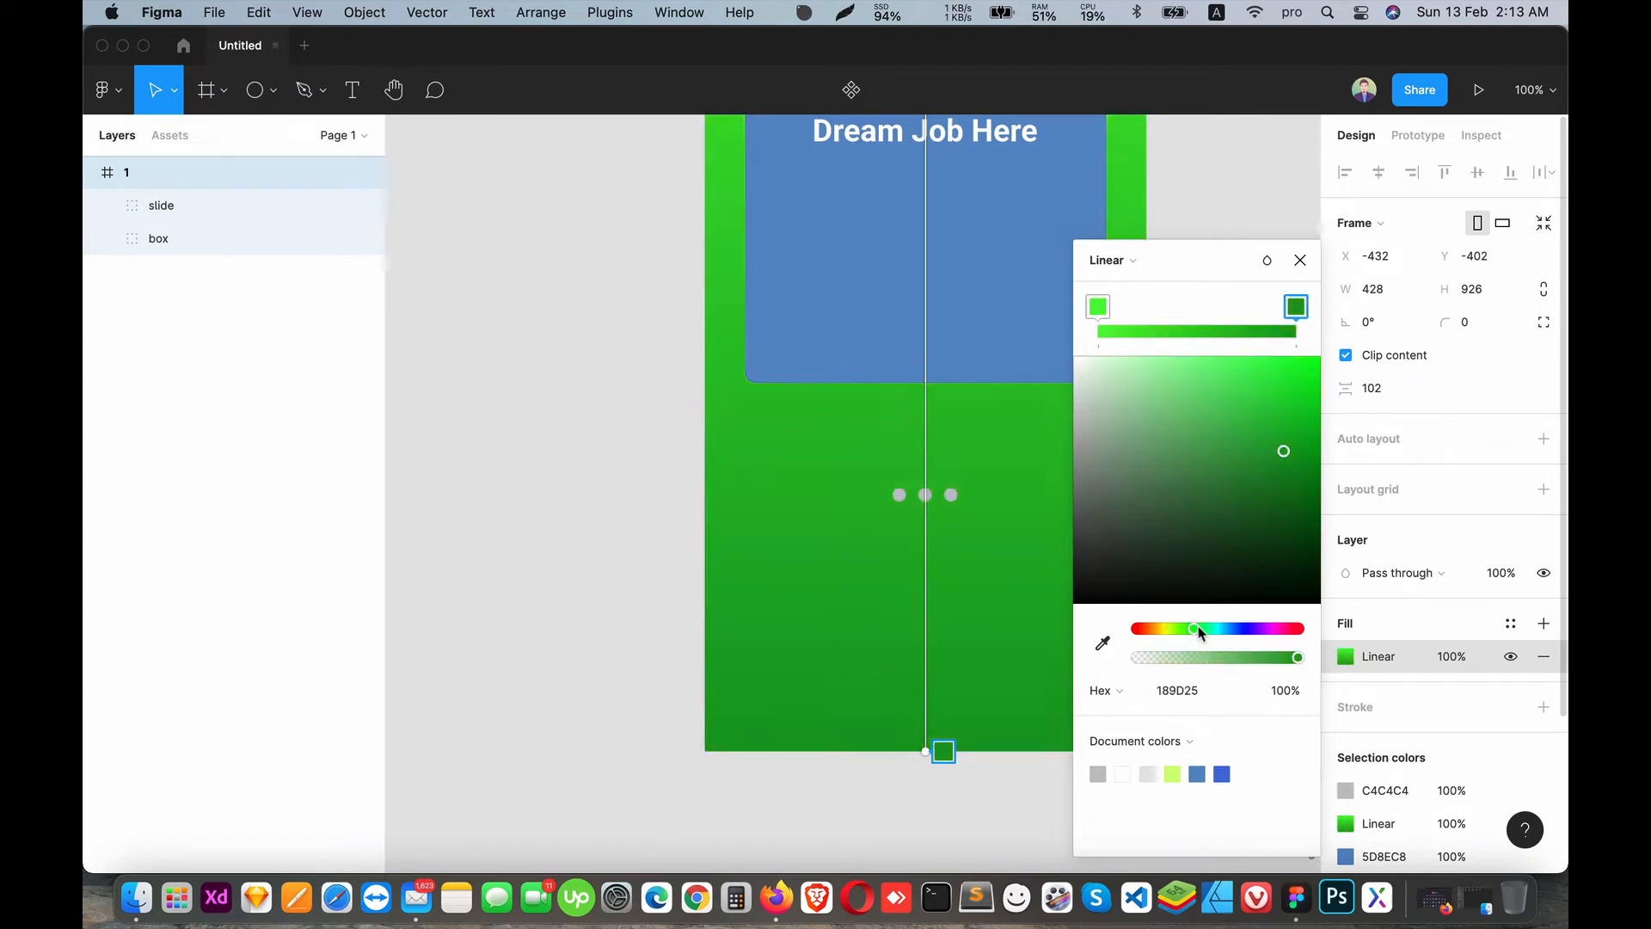
{"action": "left_click_drag", "start_coordinate": [1282, 449], "coordinate": [1241, 407]}
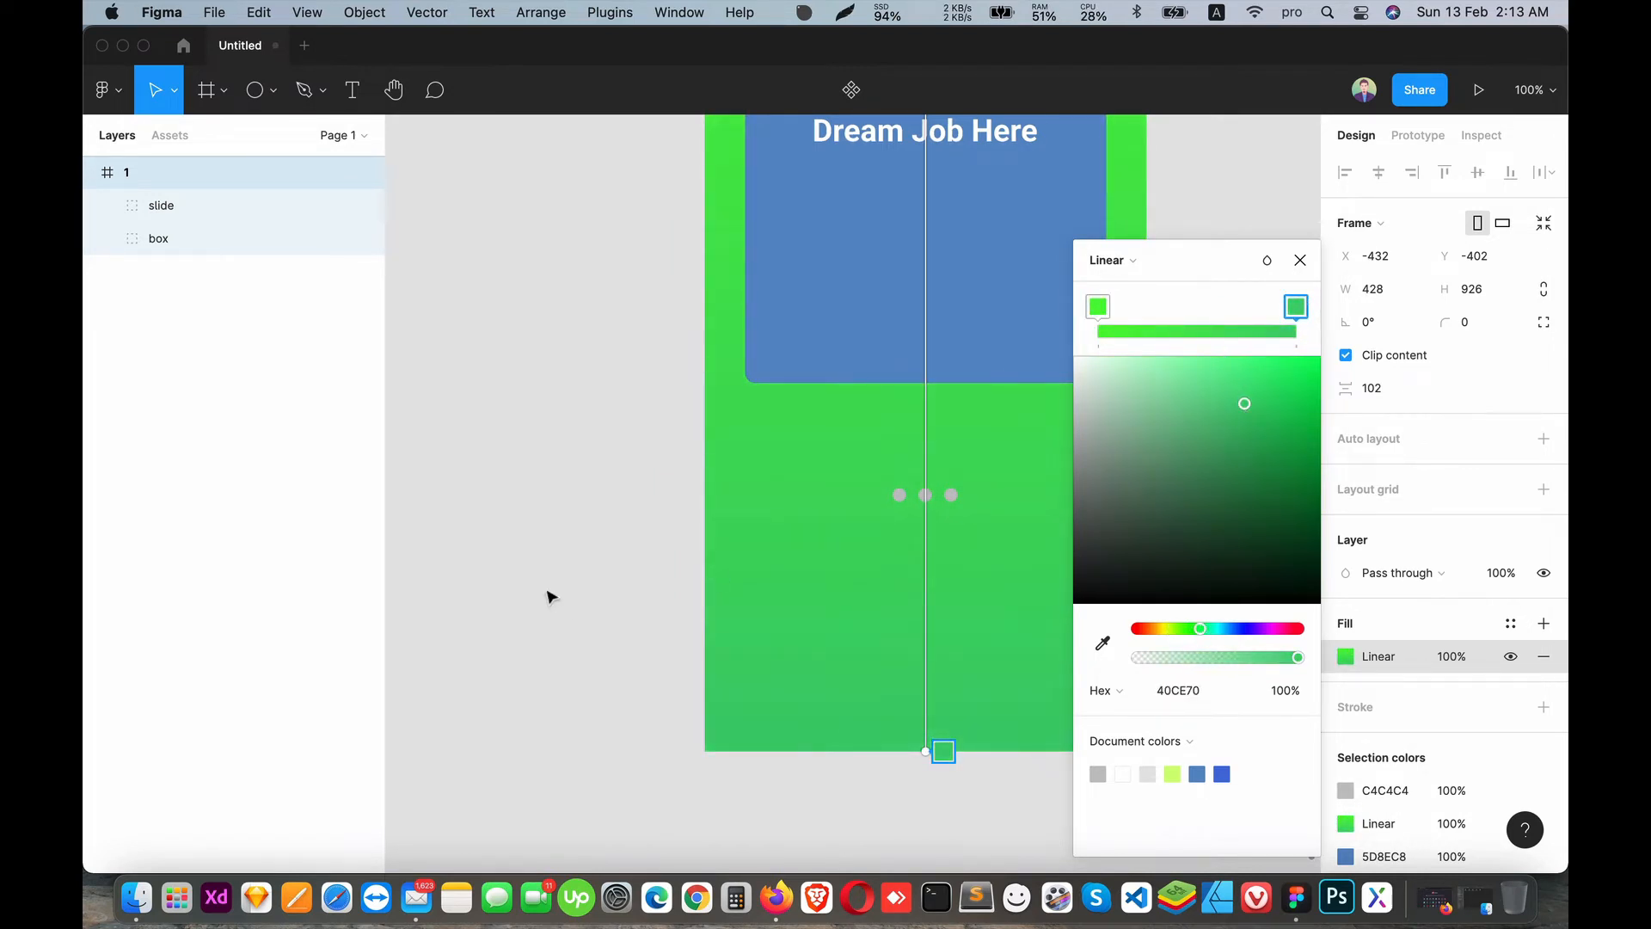
{"action": "scroll", "coordinate": [708, 627], "scroll_direction": "up", "scroll_amount": 5}
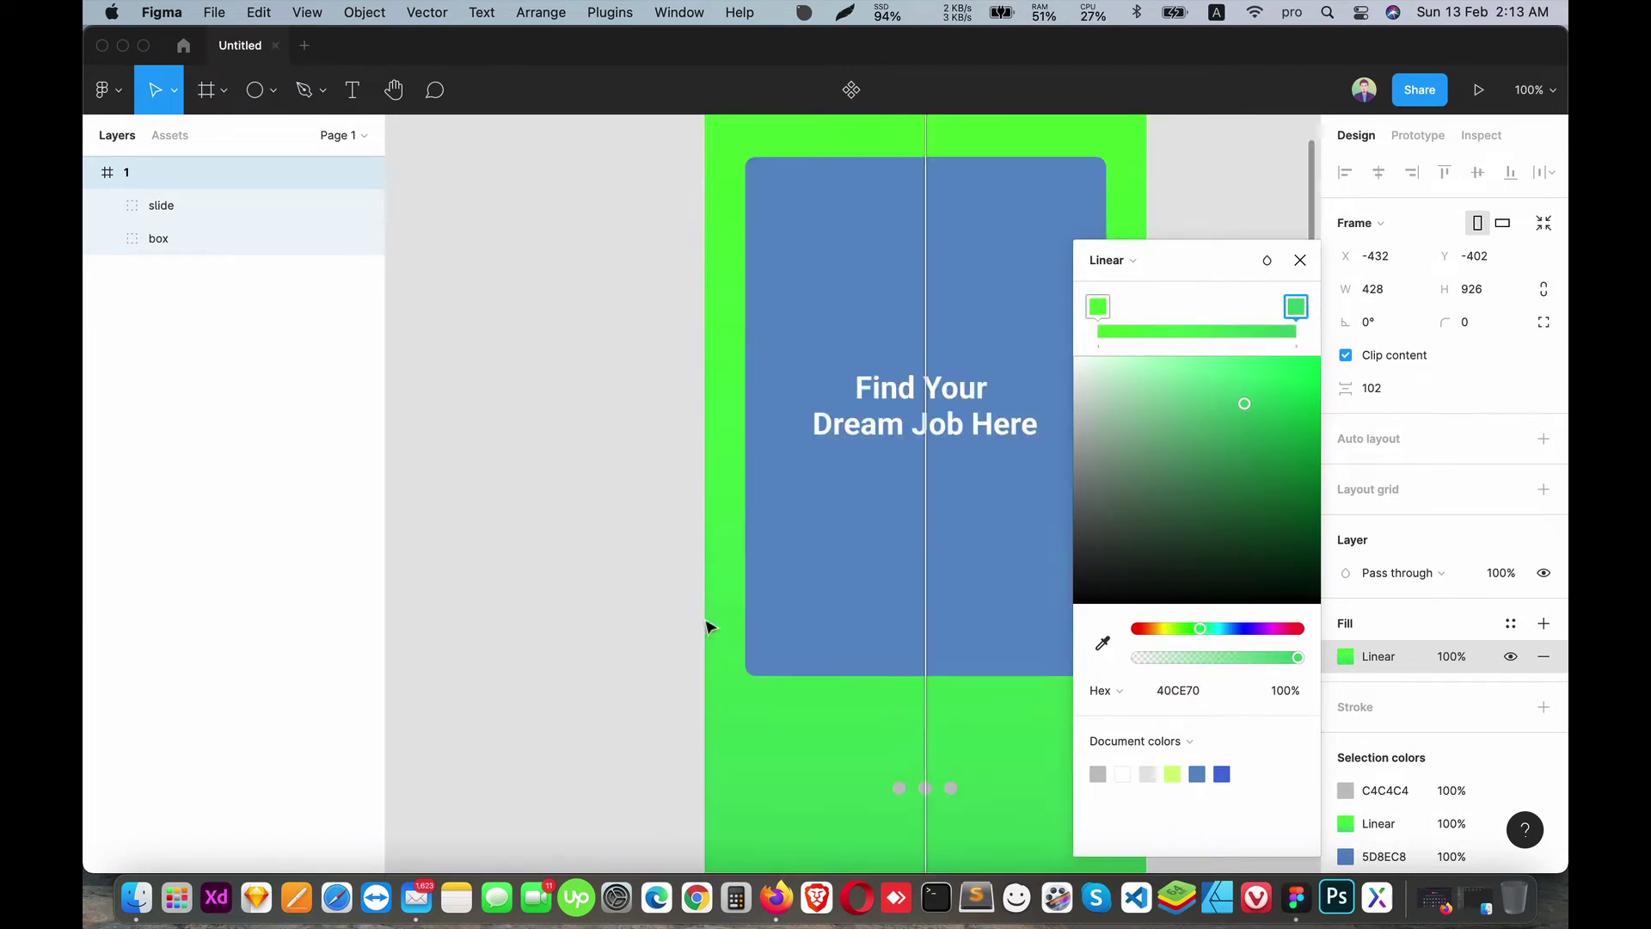
- Shift the left stop to deep blue so the gradient runs from blue to green
{"action": "left_click", "coordinate": [1098, 308]}
{"action": "left_click_drag", "start_coordinate": [1190, 630], "coordinate": [1239, 629]}
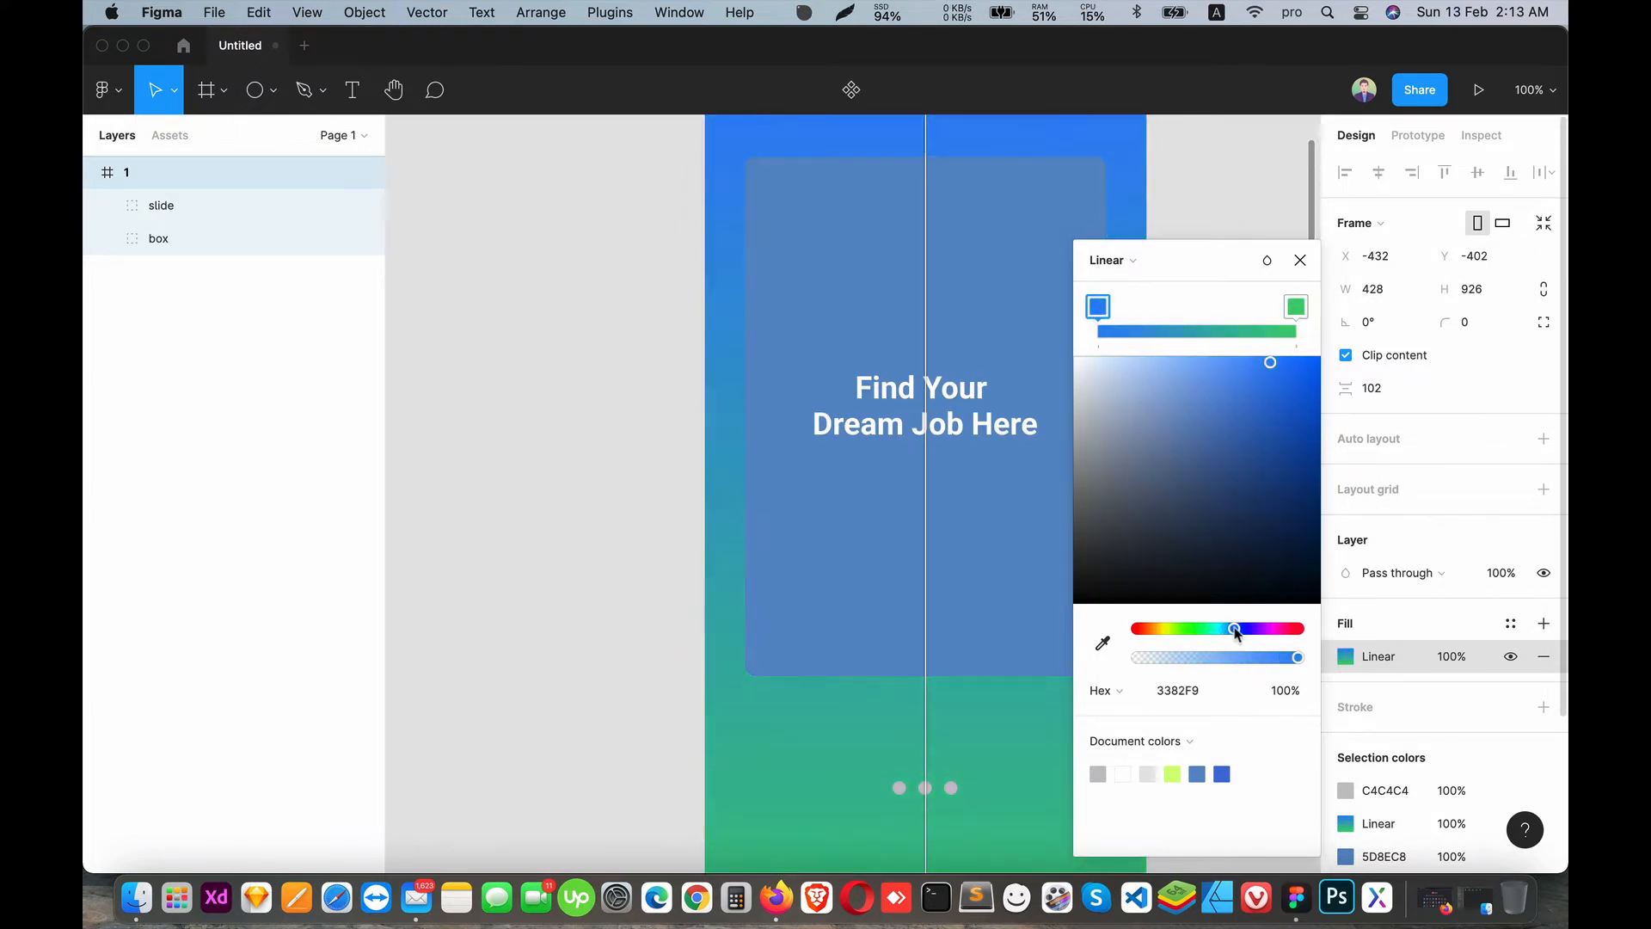
{"action": "left_click_drag", "start_coordinate": [1245, 410], "coordinate": [1285, 411]}
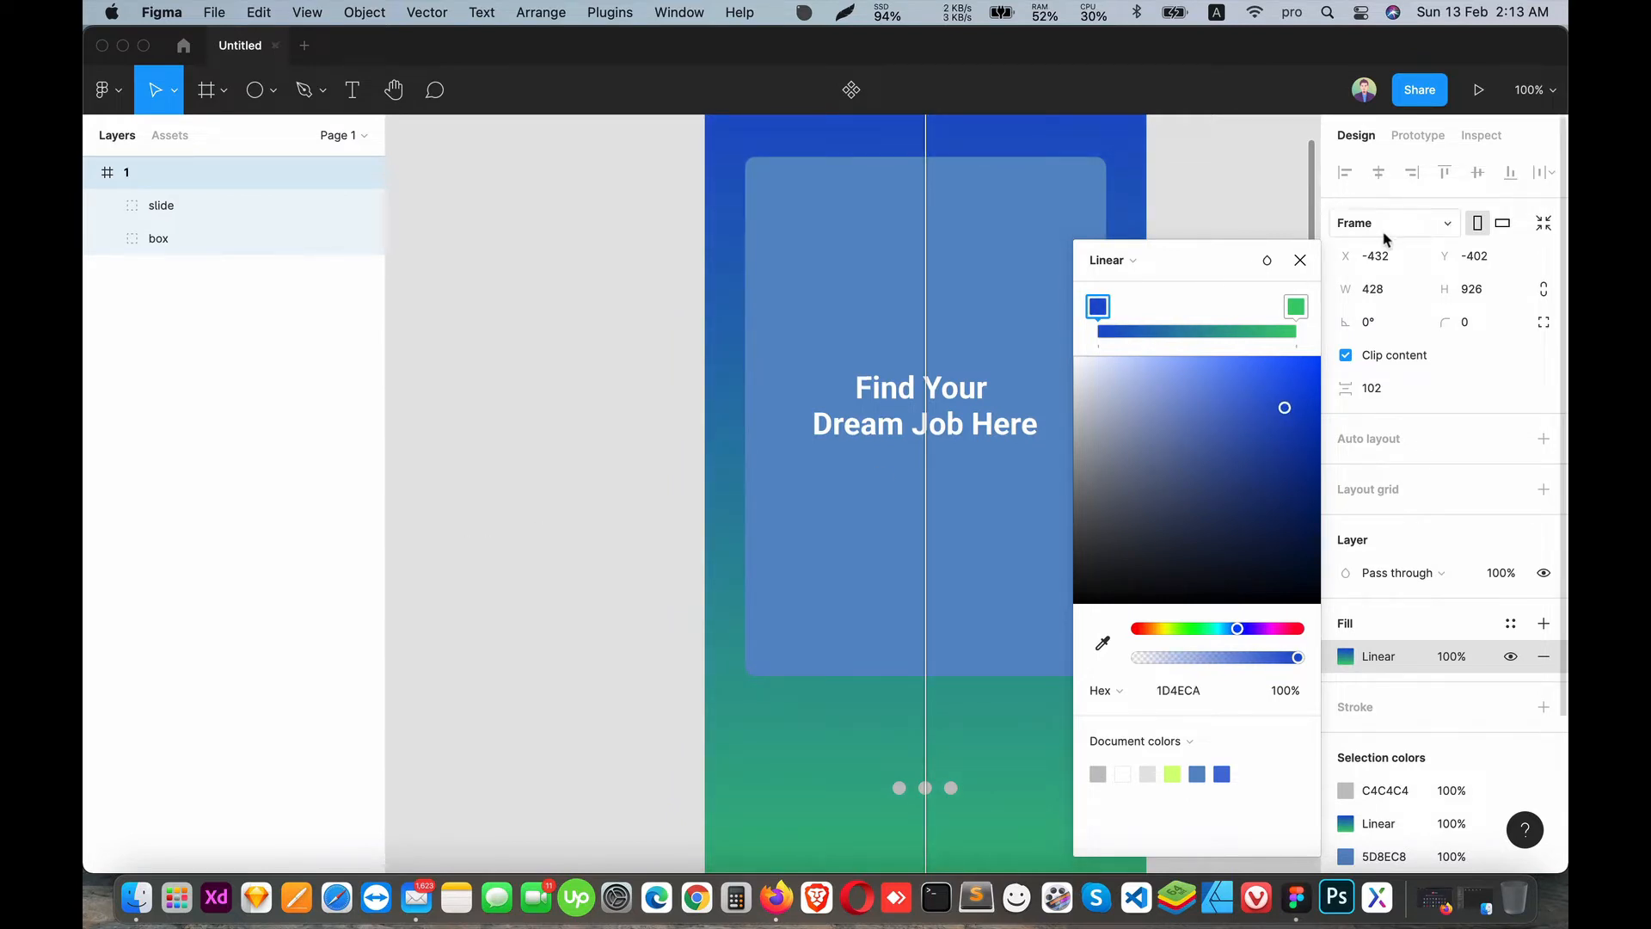
{"action": "left_click", "coordinate": [1299, 259]}
{"action": "key", "text": "Escape"}
- Set the card's fill to white and the headline text colour to charcoal 313131
{"action": "left_click", "coordinate": [968, 606]}
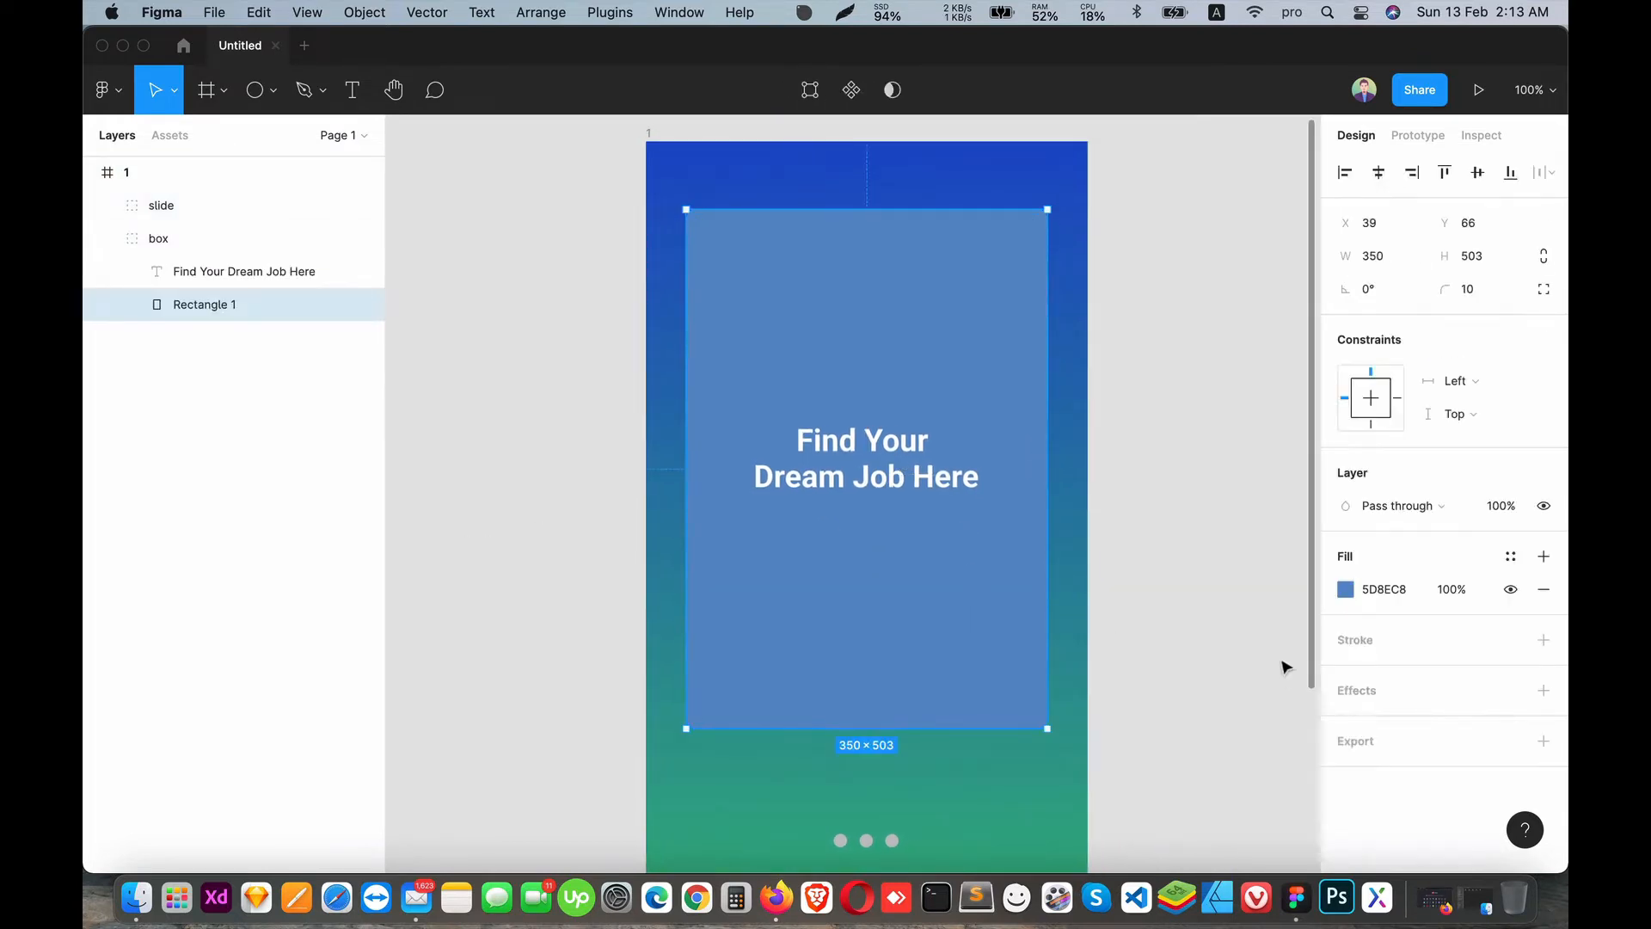
{"action": "left_click", "coordinate": [1345, 588]}
{"action": "left_click", "coordinate": [1090, 368]}
{"action": "left_click", "coordinate": [891, 460]}
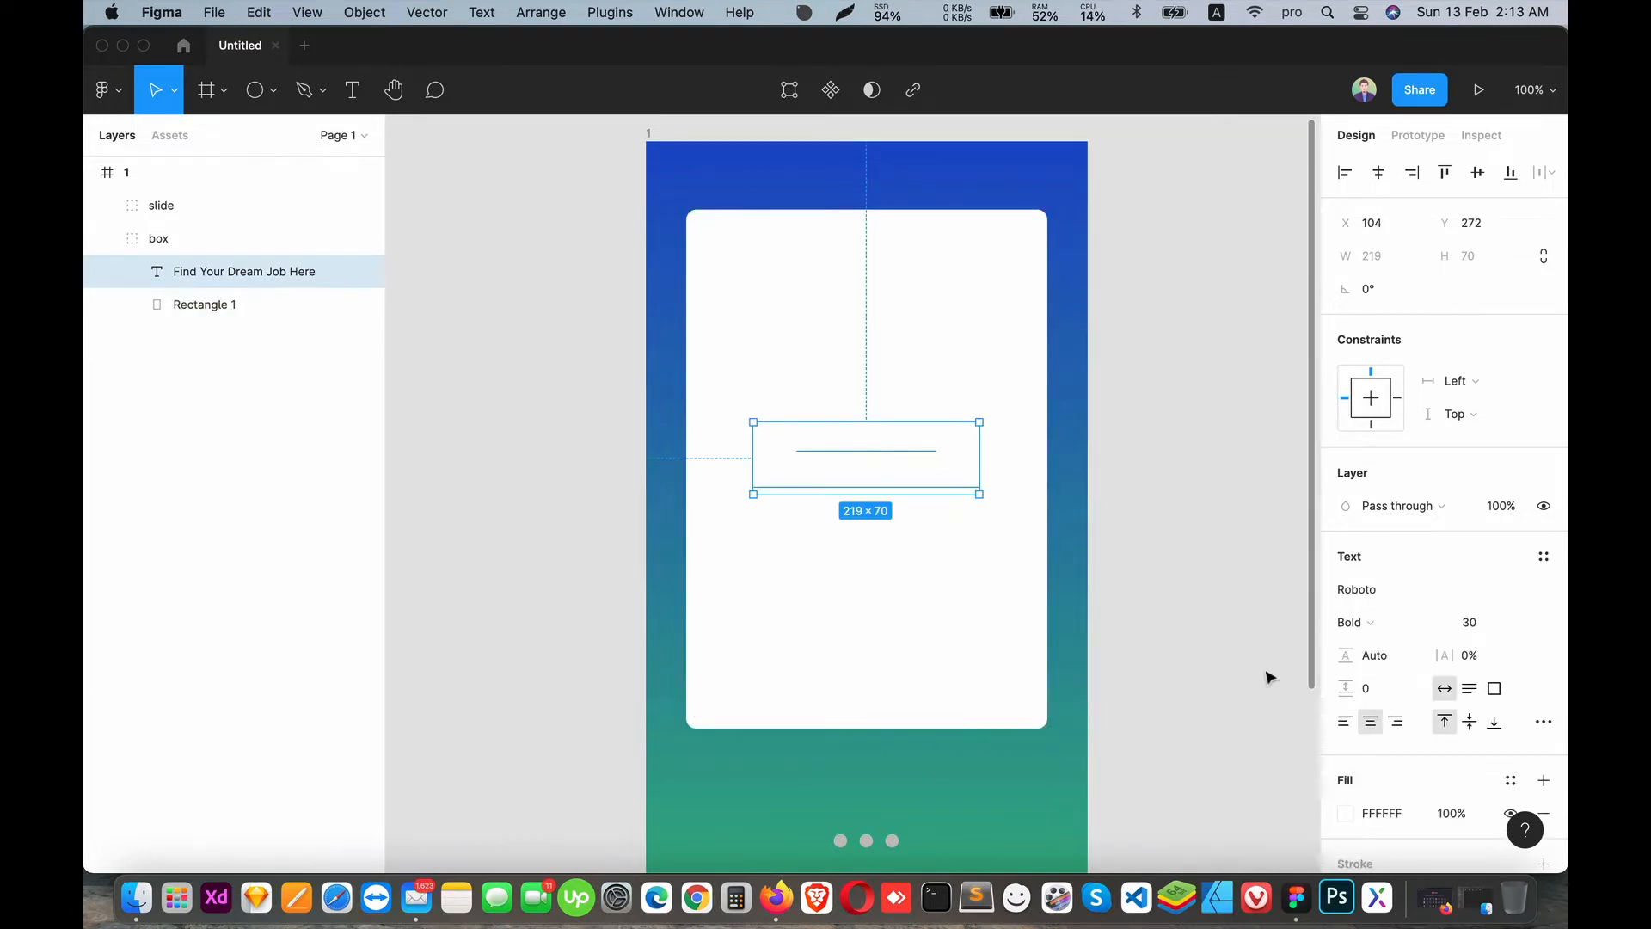
{"action": "scroll", "coordinate": [1415, 623], "scroll_direction": "down", "scroll_amount": 3}
{"action": "left_click", "coordinate": [1345, 647]}
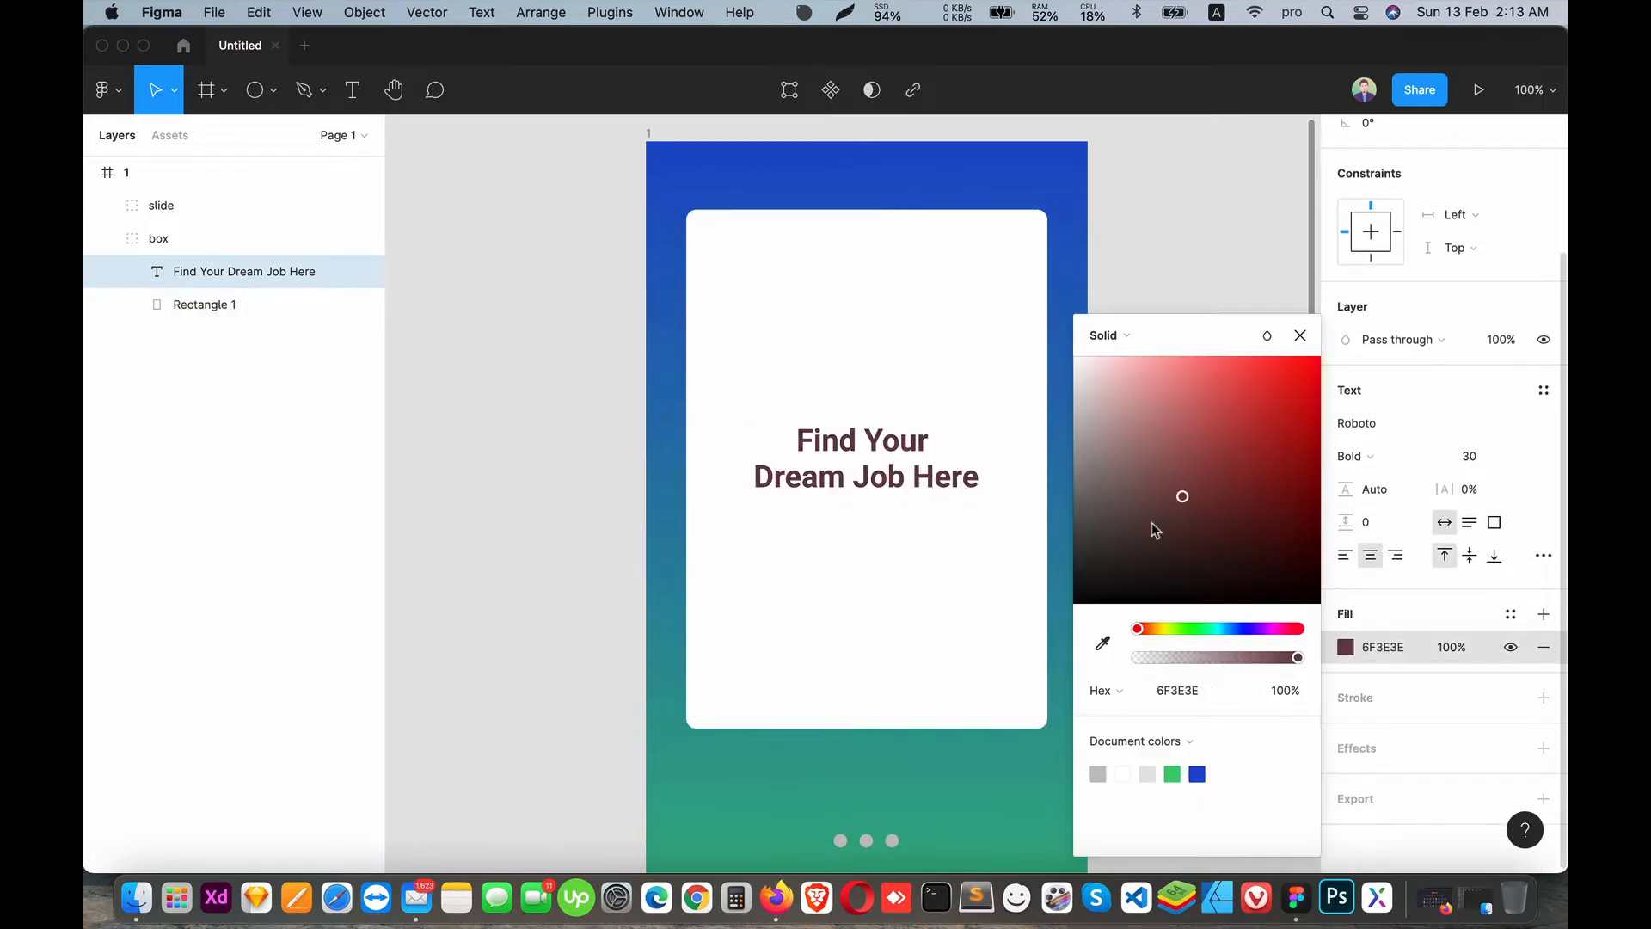
{"action": "left_click_drag", "start_coordinate": [1180, 522], "coordinate": [1014, 572]}
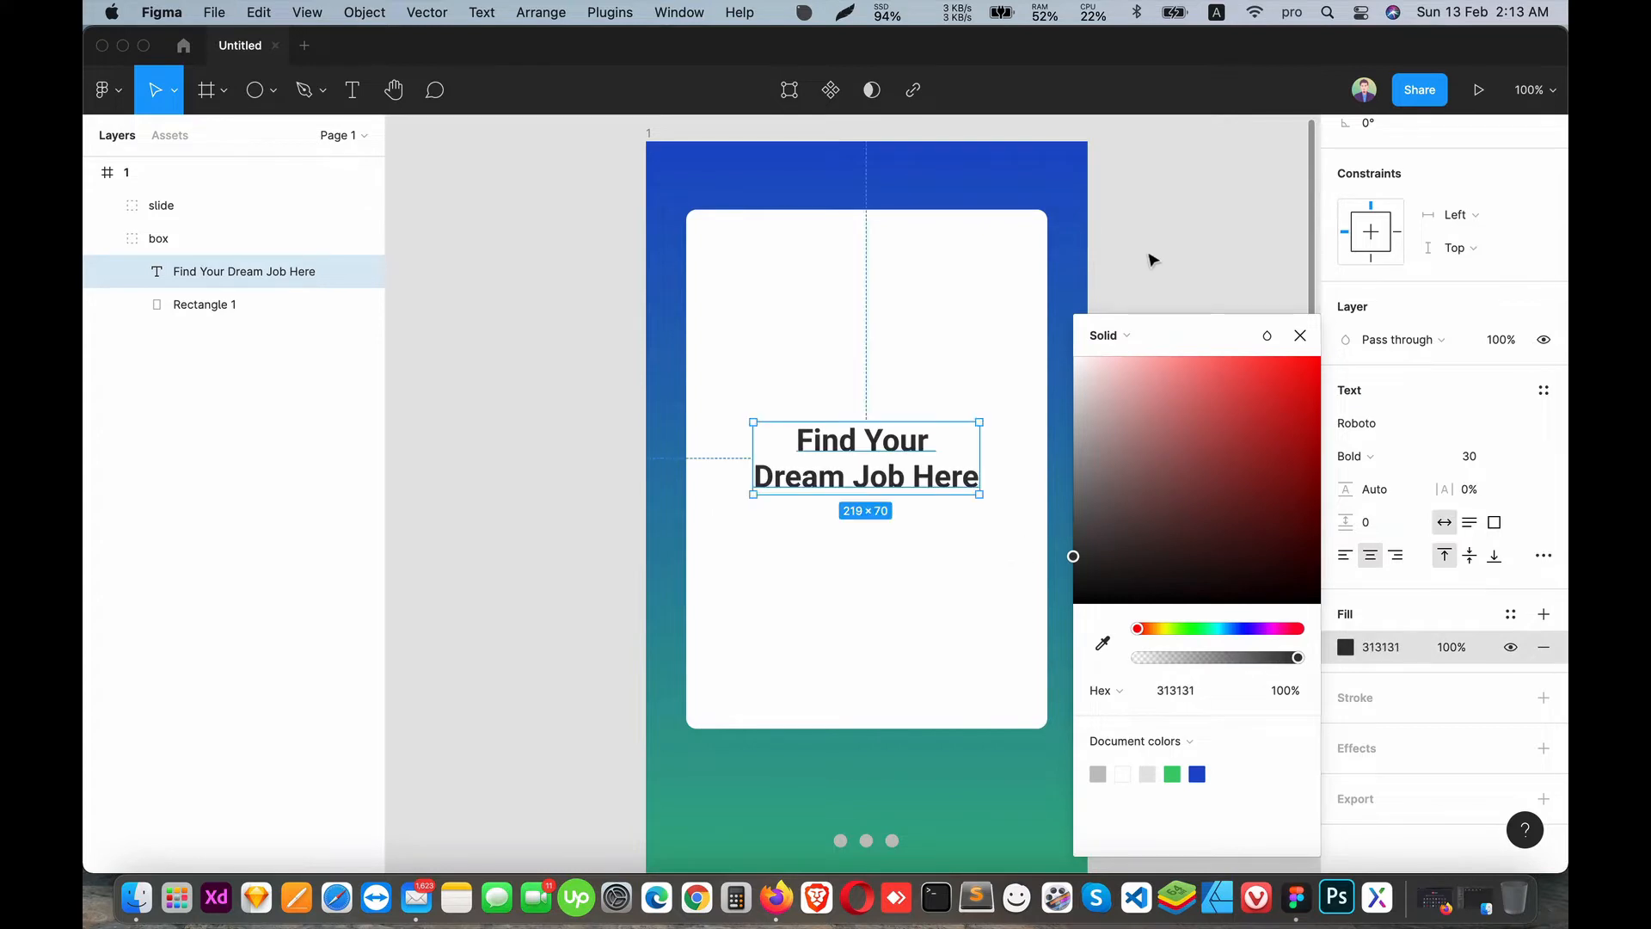
{"action": "key", "text": "Escape"}
{"action": "scroll", "coordinate": [1014, 571], "scroll_direction": "down", "scroll_amount": 3}
{"action": "scroll", "coordinate": [1032, 573], "scroll_direction": "down", "scroll_amount": 2}
{"action": "scroll", "coordinate": [1039, 574], "scroll_direction": "up", "scroll_amount": 3}
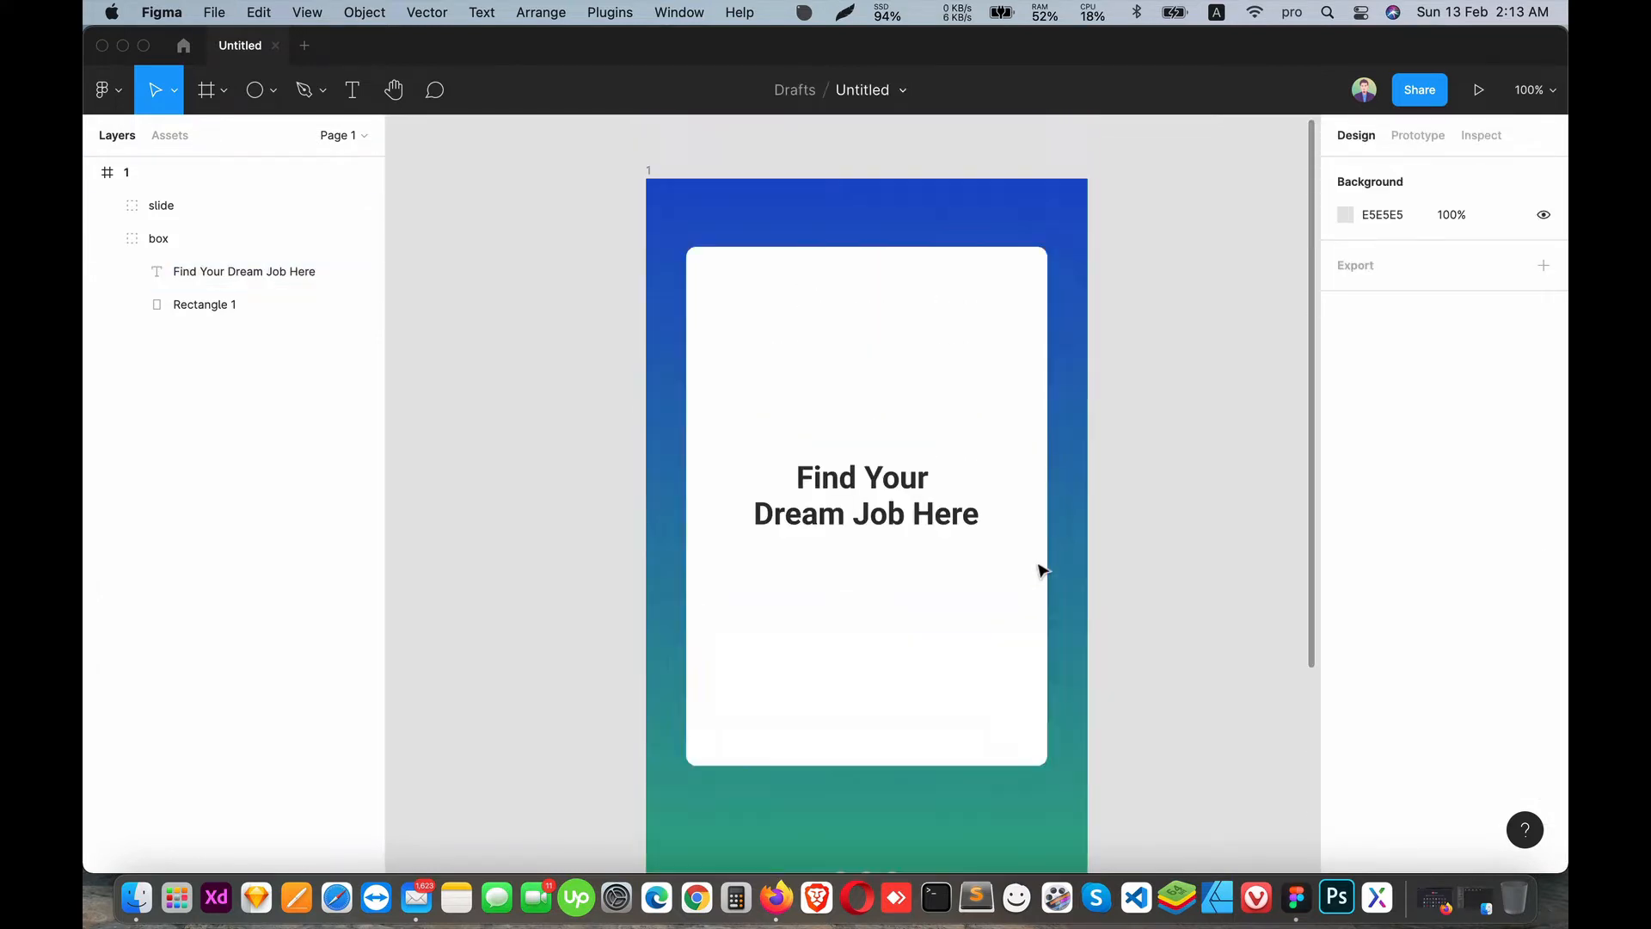
- Tint the card's fill to light grey E4E4E4
{"action": "left_click", "coordinate": [1012, 645]}
{"action": "left_click", "coordinate": [1345, 588]}
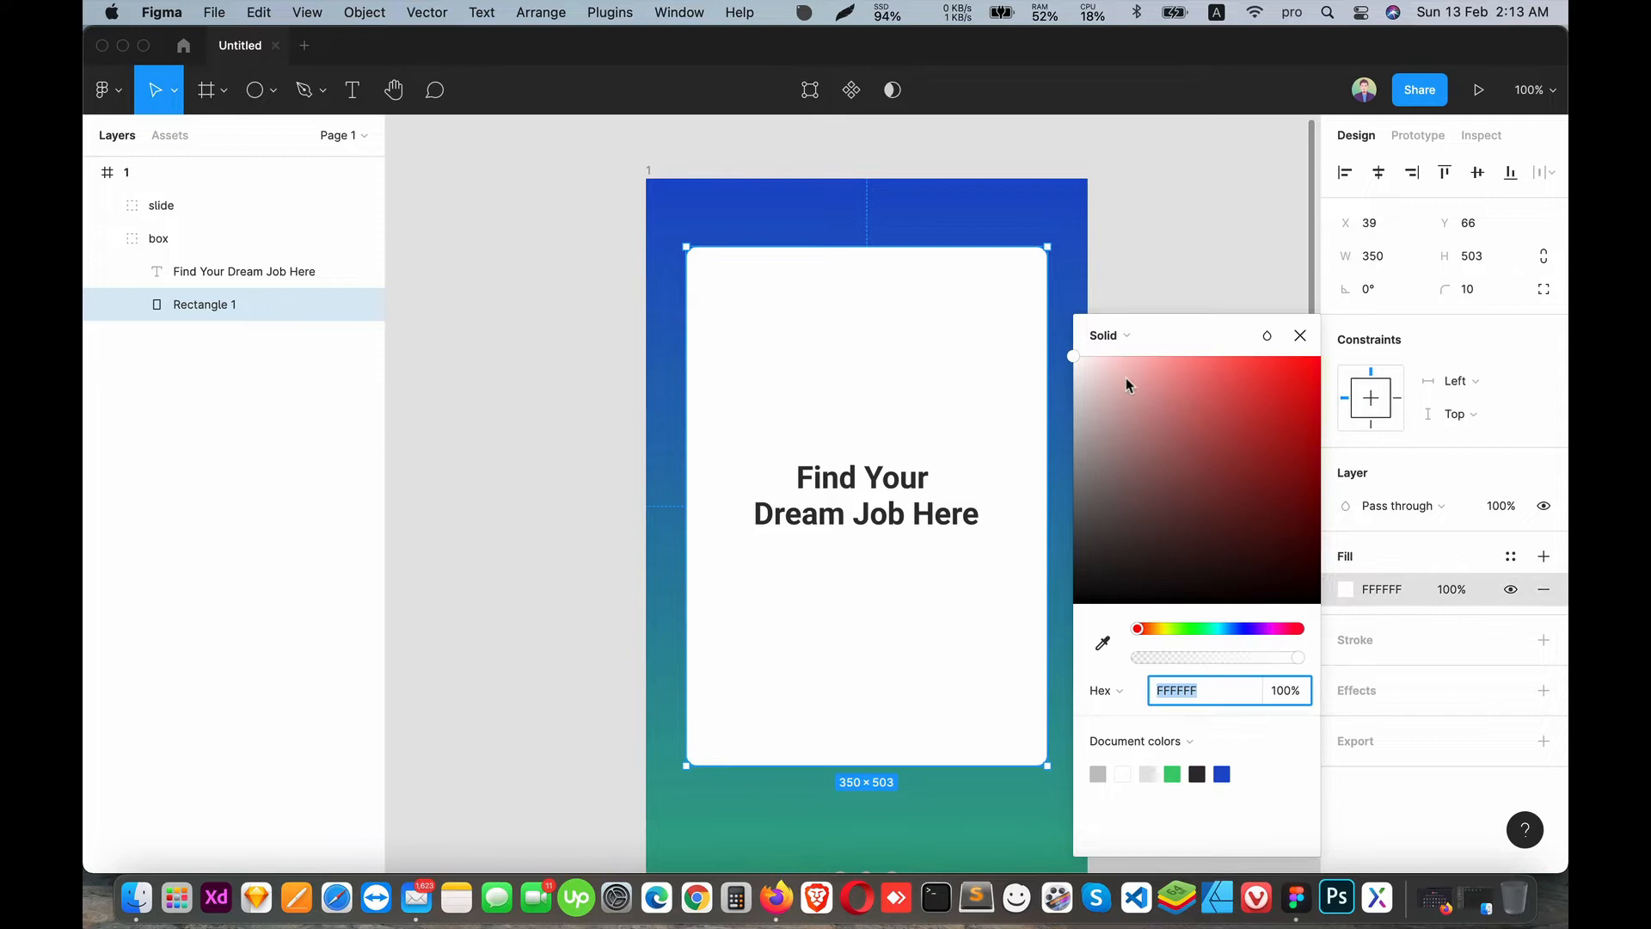
{"action": "left_click_drag", "start_coordinate": [1126, 377], "coordinate": [1053, 397]}
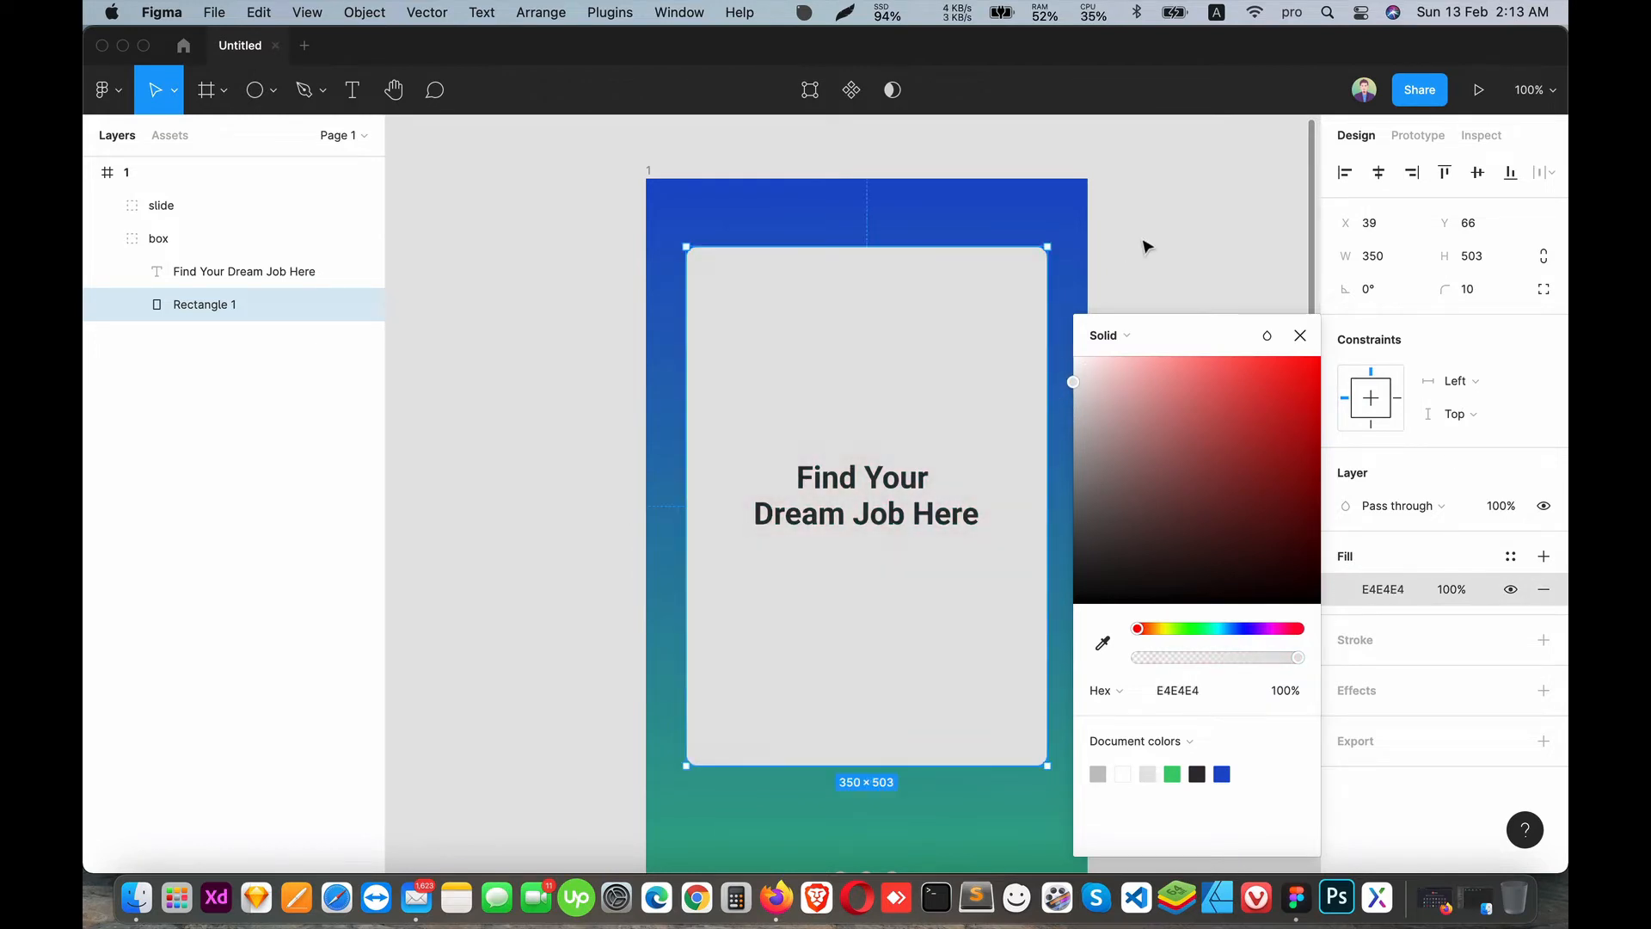
{"action": "key", "text": "Escape"}
{"action": "scroll", "coordinate": [1045, 517], "scroll_direction": "down", "scroll_amount": 5}
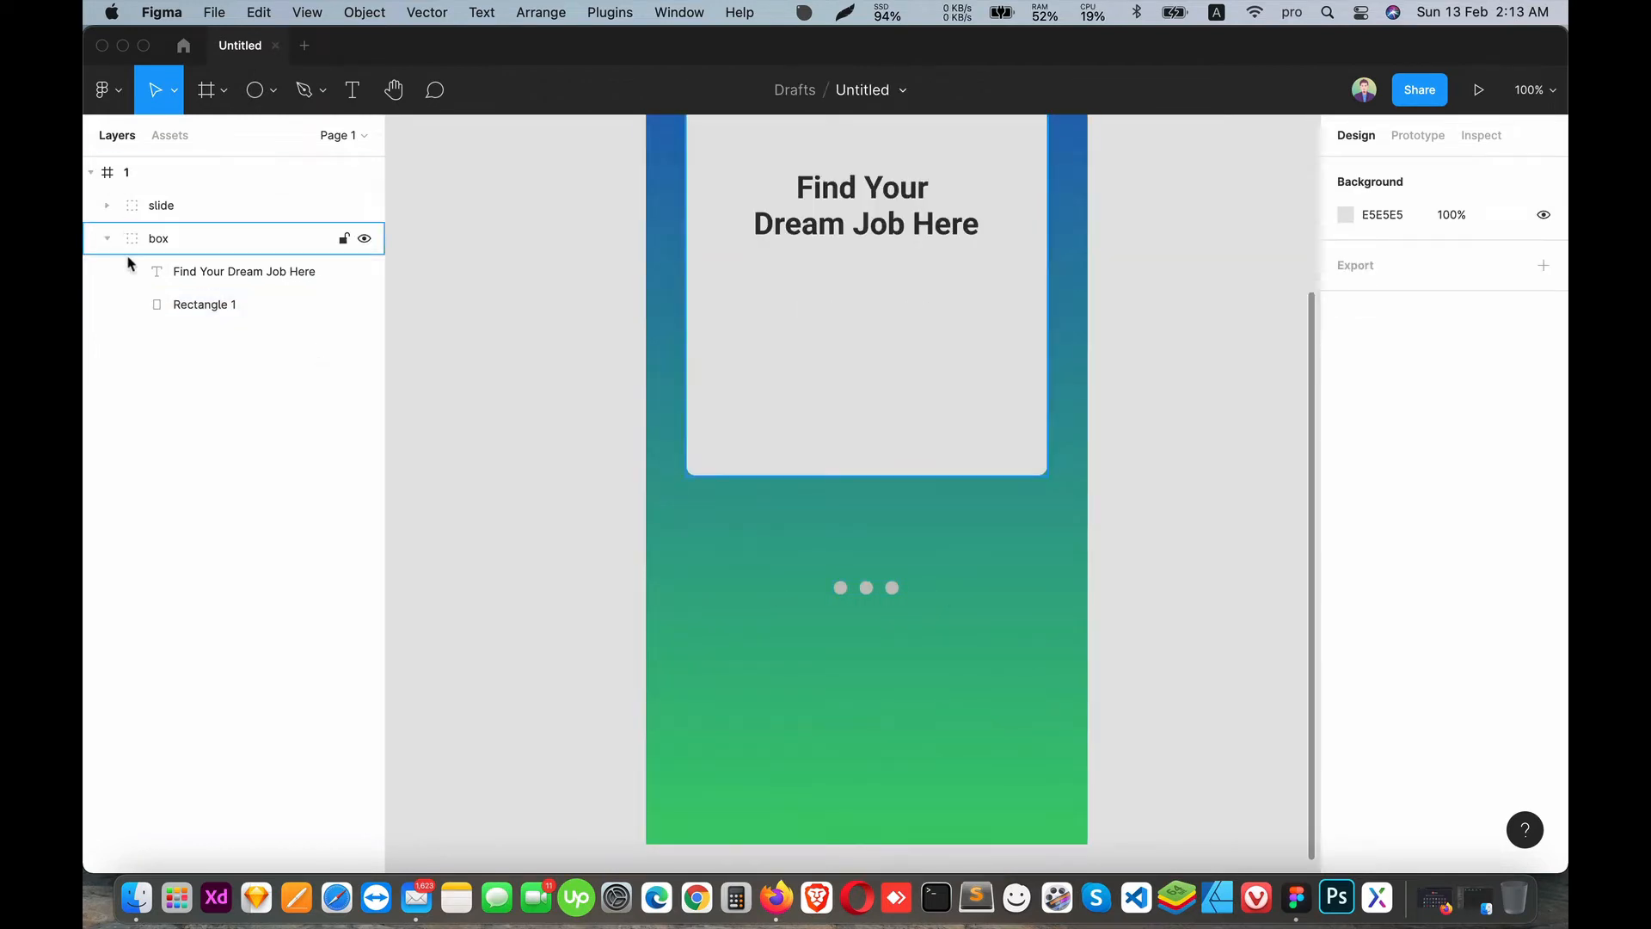
- Recolour the three slider dots Ellipse 1–3 to white FFFFFF
{"action": "left_click", "coordinate": [840, 588]}
{"action": "left_click", "coordinate": [160, 206]}
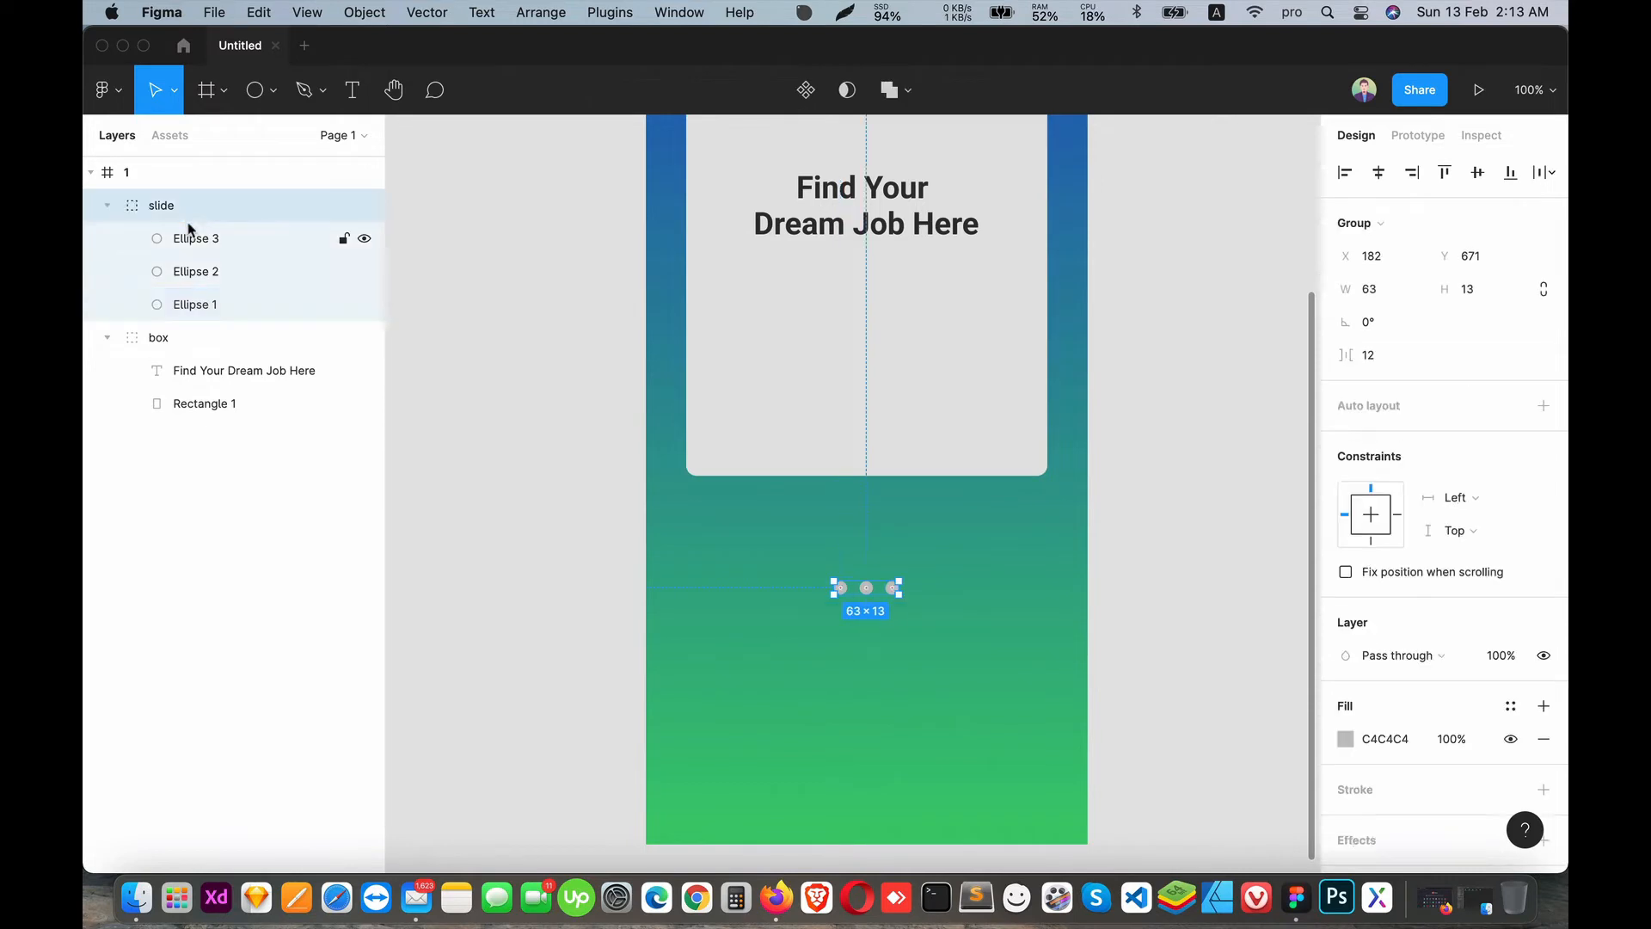
{"action": "left_click", "coordinate": [196, 271]}
{"action": "left_click", "coordinate": [197, 238], "text": "shift"}
{"action": "left_click", "coordinate": [194, 305], "text": "shift"}
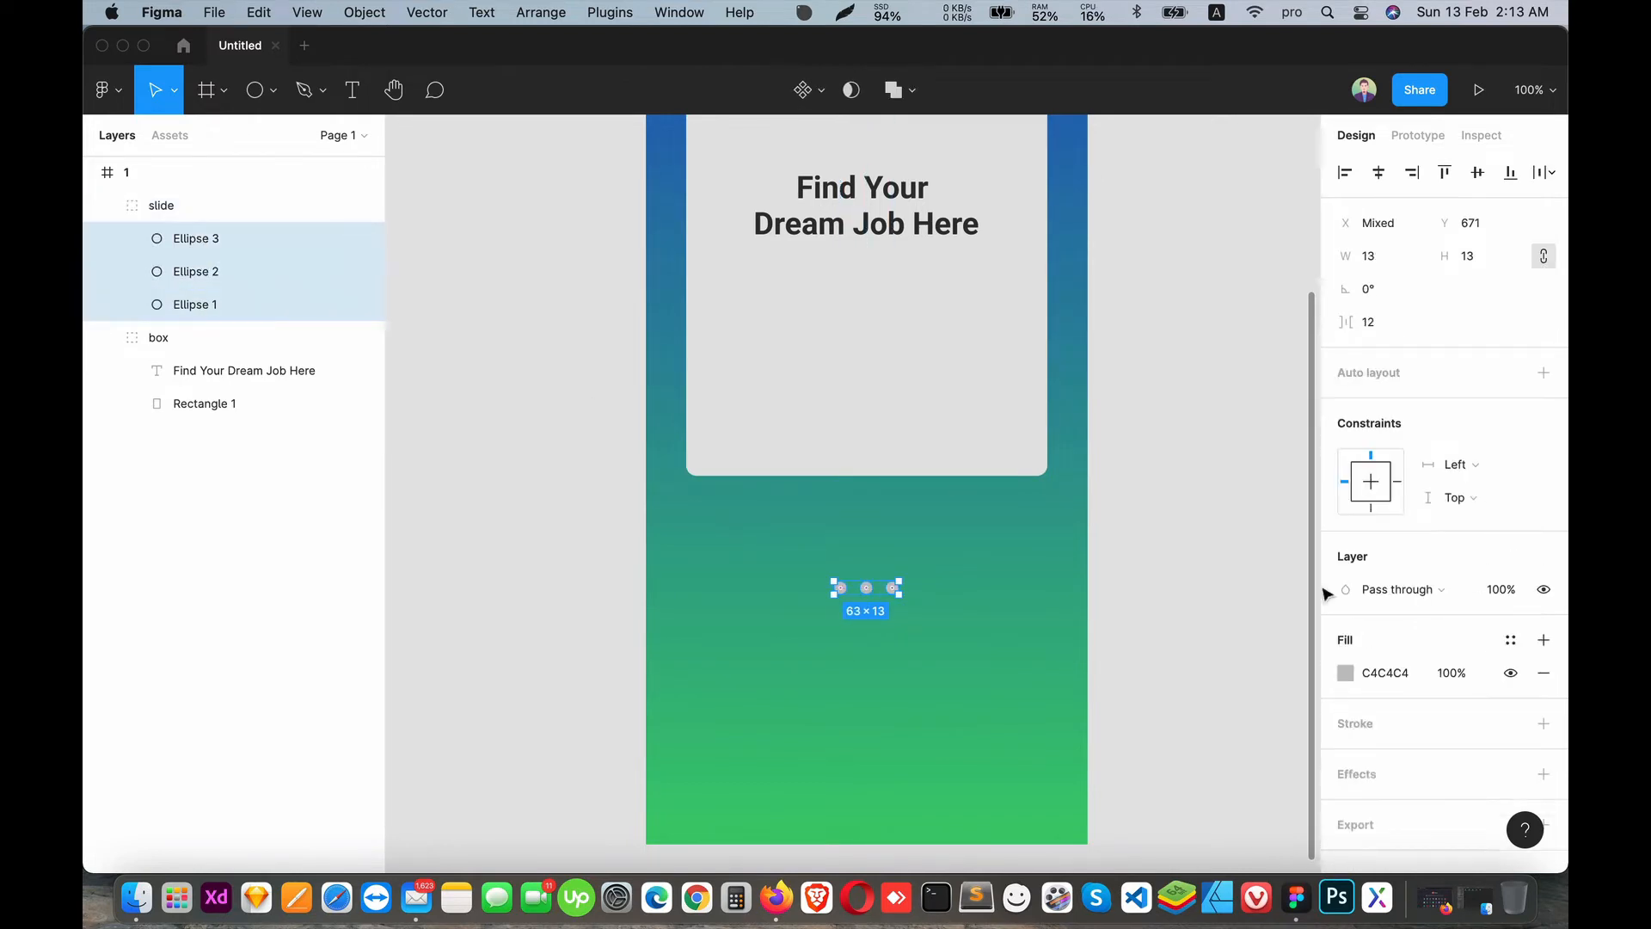
{"action": "left_click", "coordinate": [1345, 673]}
{"action": "left_click", "coordinate": [1094, 339]}
{"action": "left_click", "coordinate": [1026, 494]}
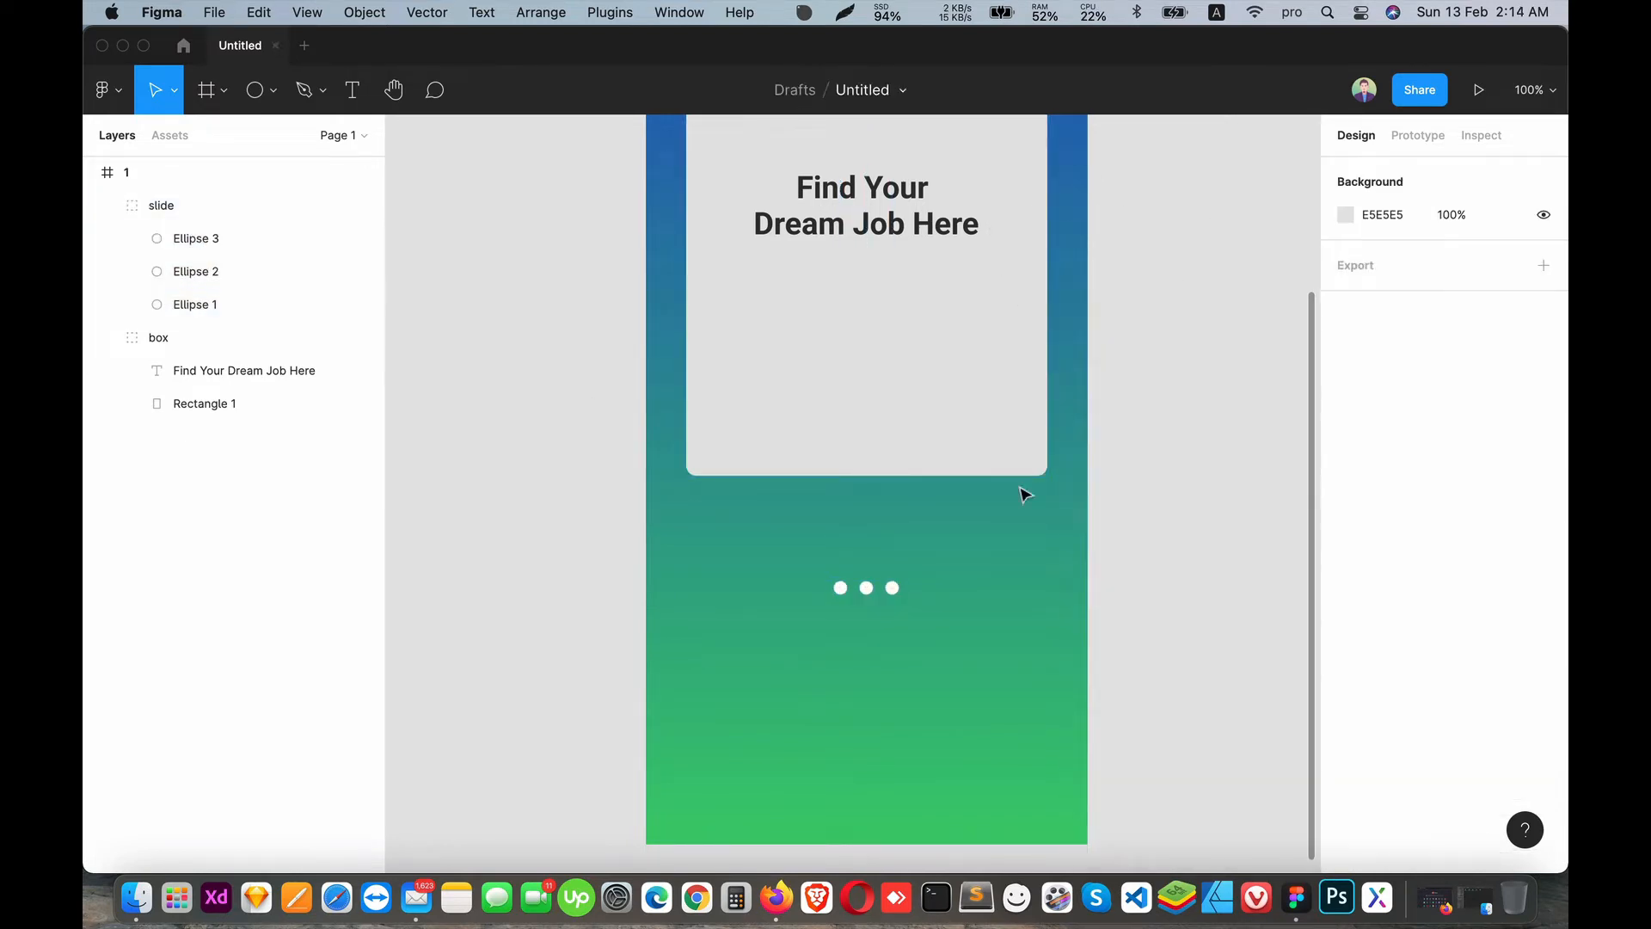
- Collapse the slide and box groups and select frame 1
{"action": "left_click", "coordinate": [840, 589]}
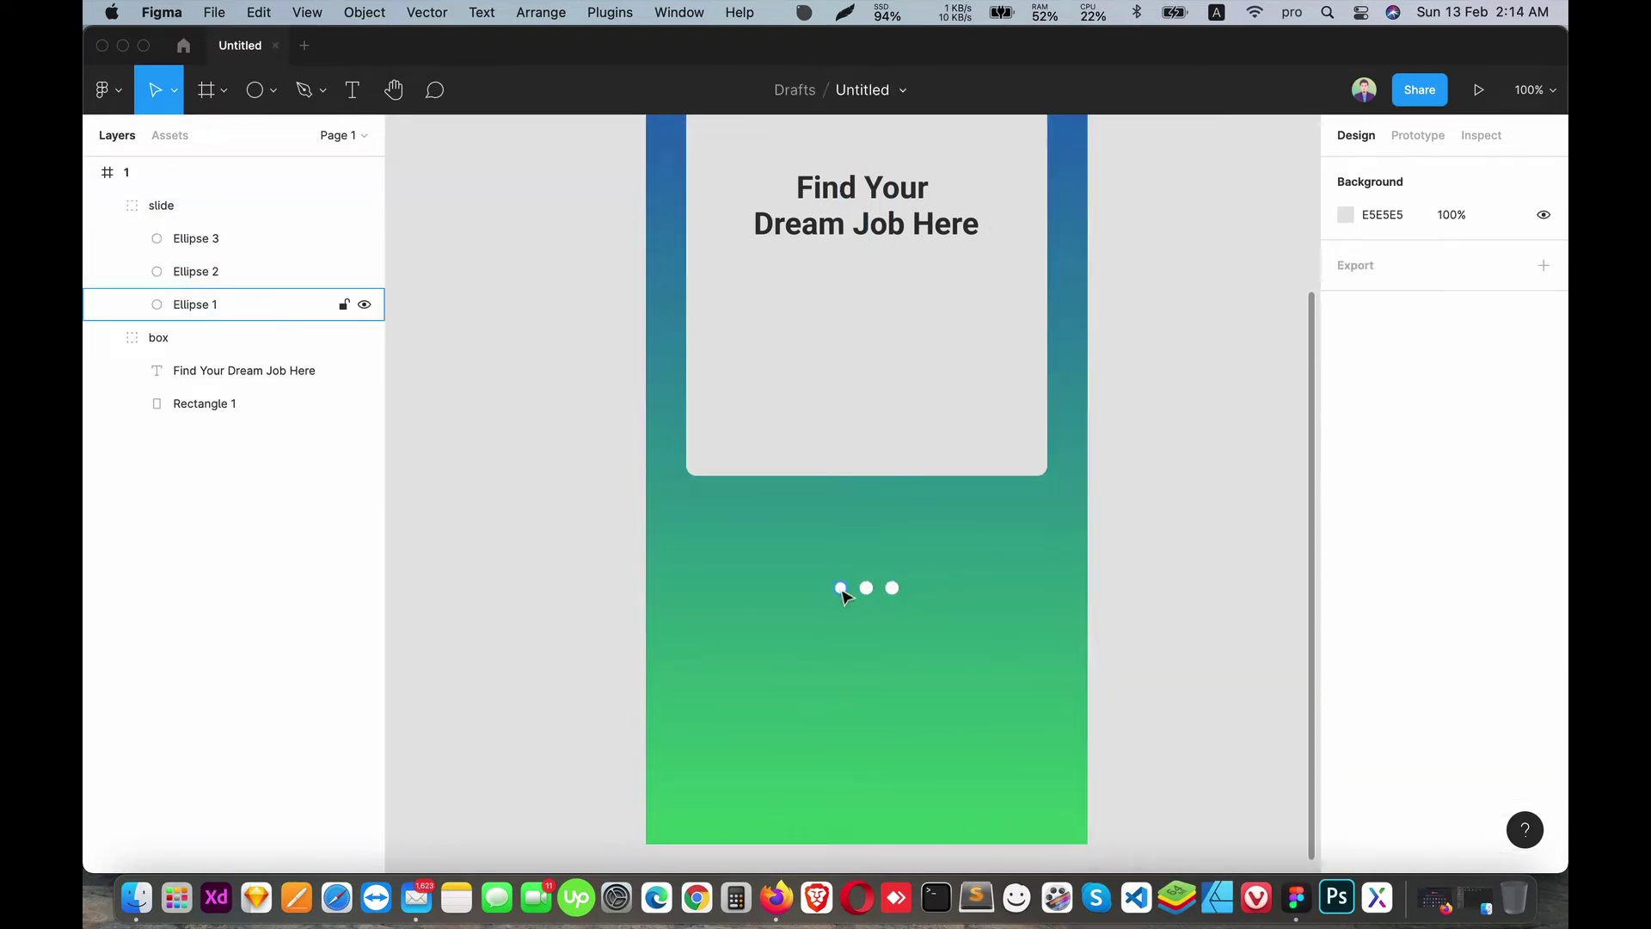
{"action": "left_click", "coordinate": [107, 205]}
{"action": "left_click", "coordinate": [107, 237]}
{"action": "left_click", "coordinate": [107, 171]}
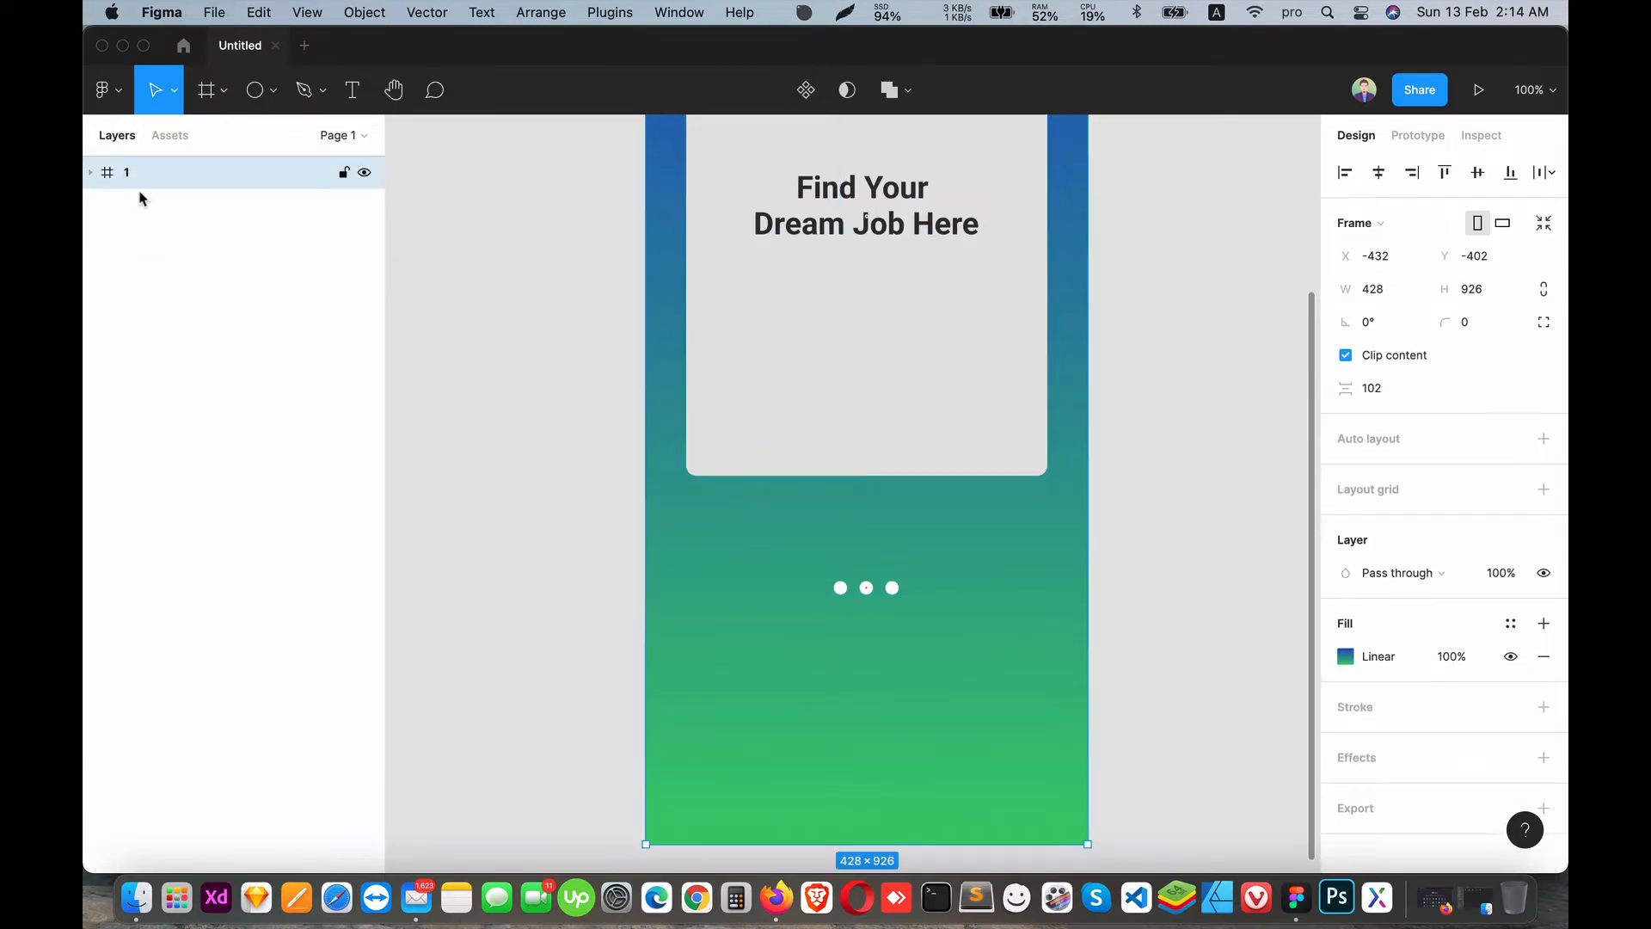
- Duplicate frame 1 twice with Cmd+D to create frames 2 and 3 side by side
{"action": "key", "text": "shift+1"}
{"action": "key", "text": "super+d"}
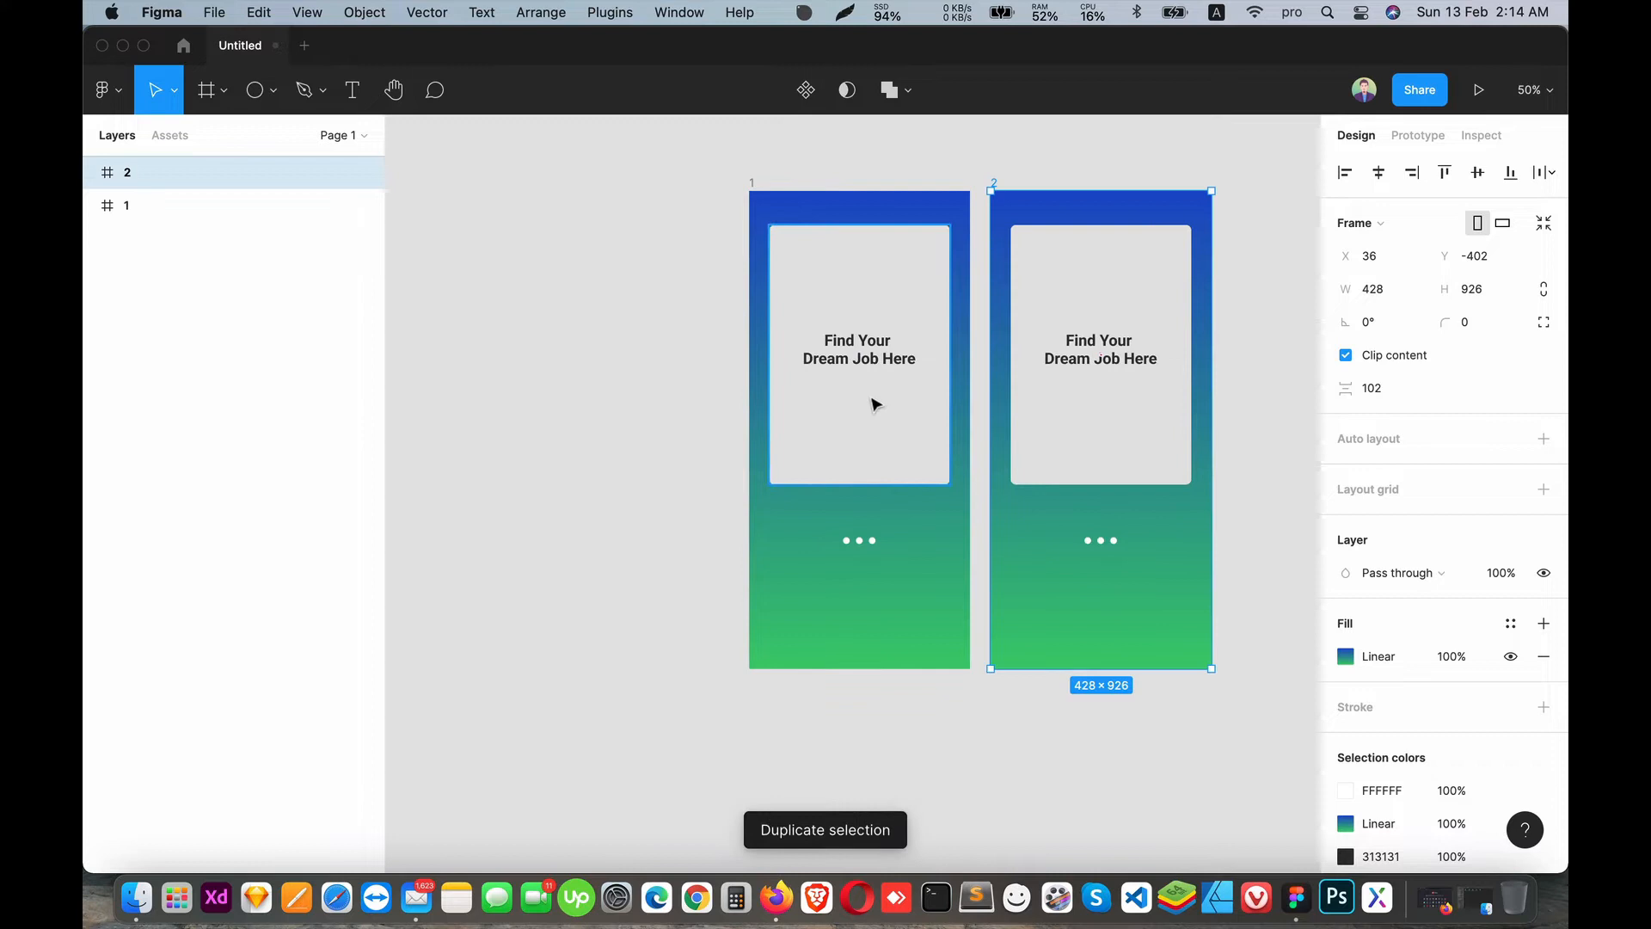
{"action": "key", "text": "super+d"}
{"action": "key", "text": "shift+1"}
{"action": "scroll", "coordinate": [973, 495], "scroll_direction": "up", "scroll_amount": 5}
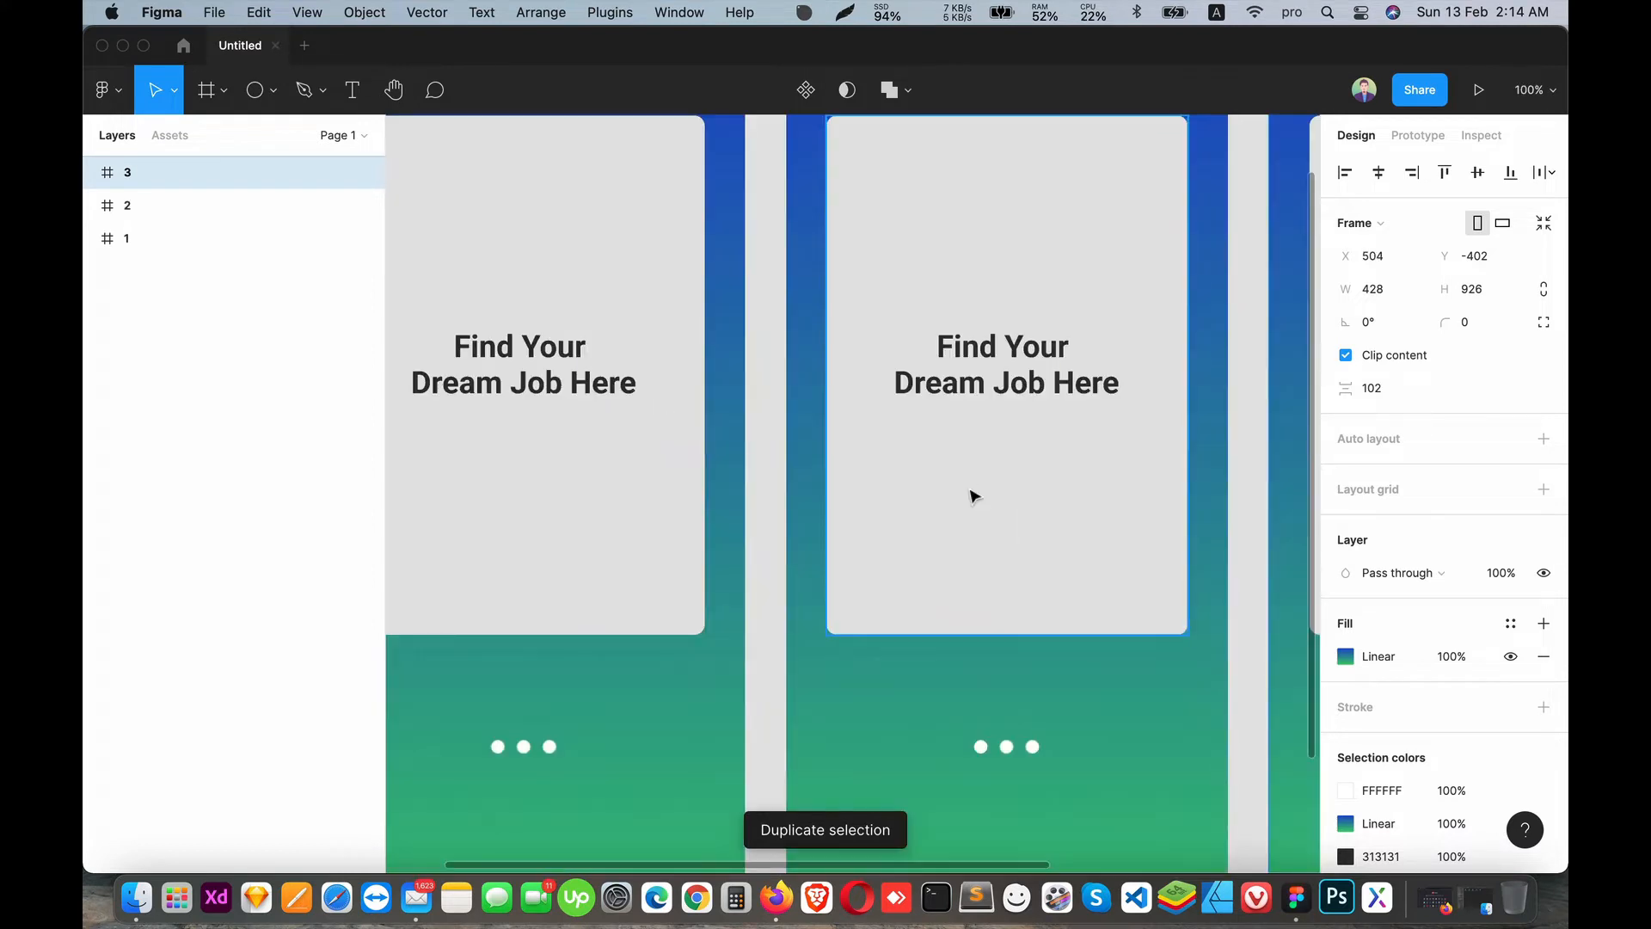
{"action": "scroll", "coordinate": [973, 497], "scroll_direction": "up", "scroll_amount": 3}
{"action": "scroll", "coordinate": [973, 496], "scroll_direction": "down", "scroll_amount": 5}
{"action": "scroll", "coordinate": [968, 499], "scroll_direction": "down", "scroll_amount": 2}
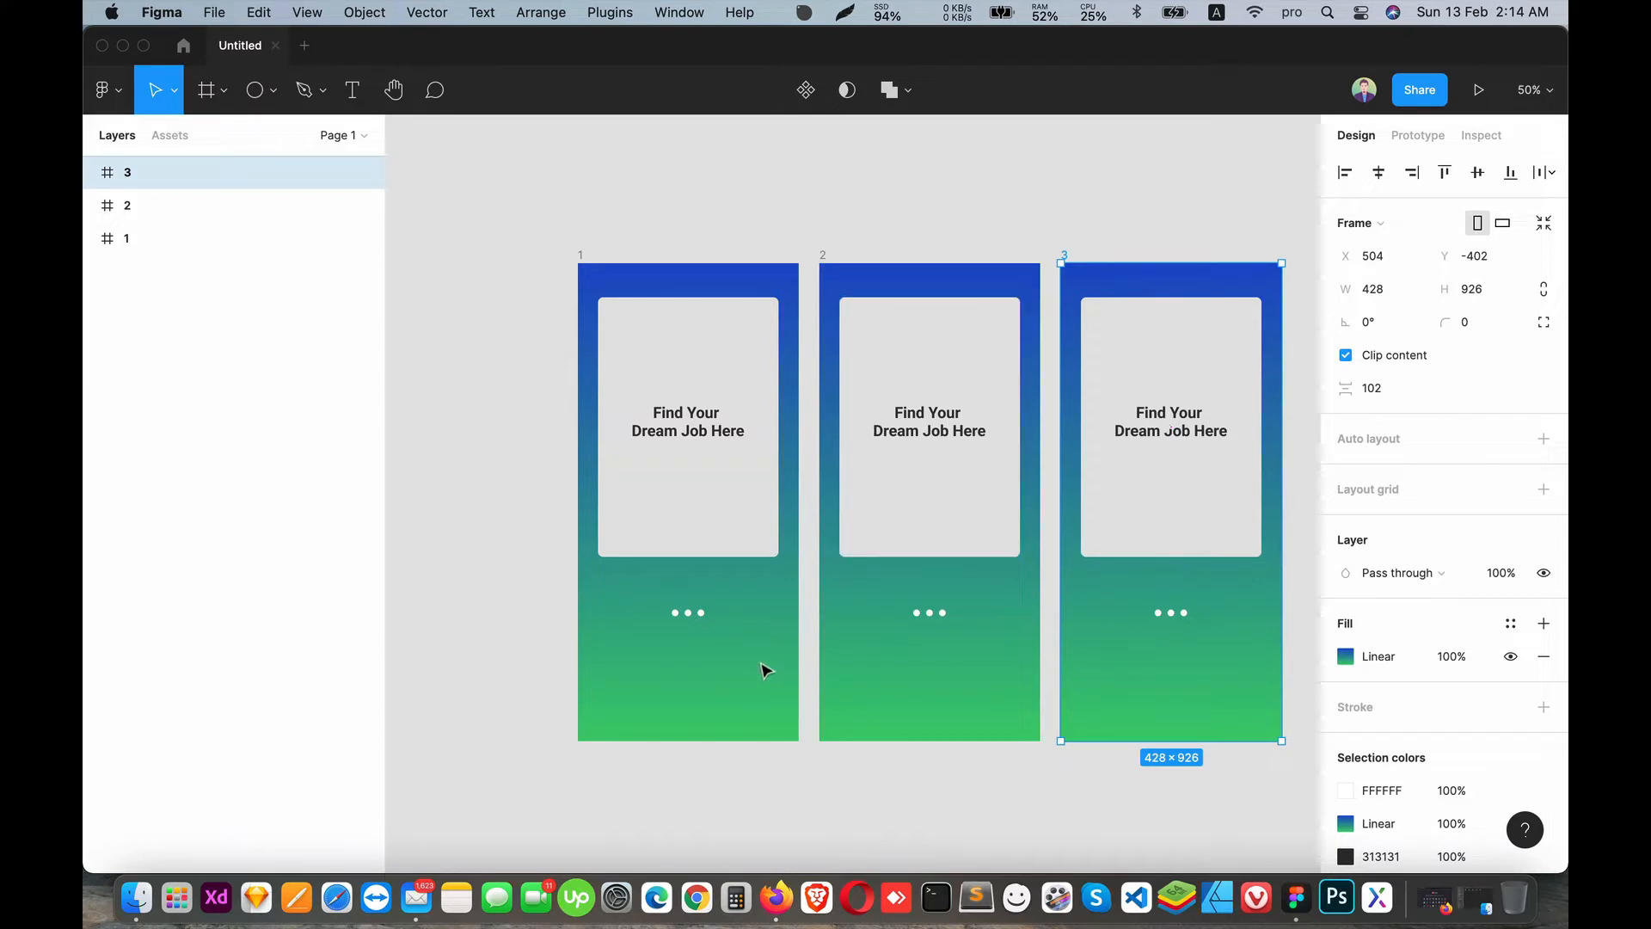
{"action": "key", "text": "shift+0"}
{"action": "scroll", "coordinate": [764, 667], "scroll_direction": "up", "scroll_amount": 3}
- Recolour frame 2's card to a bright yellow fill
{"action": "left_click", "coordinate": [1084, 668]}
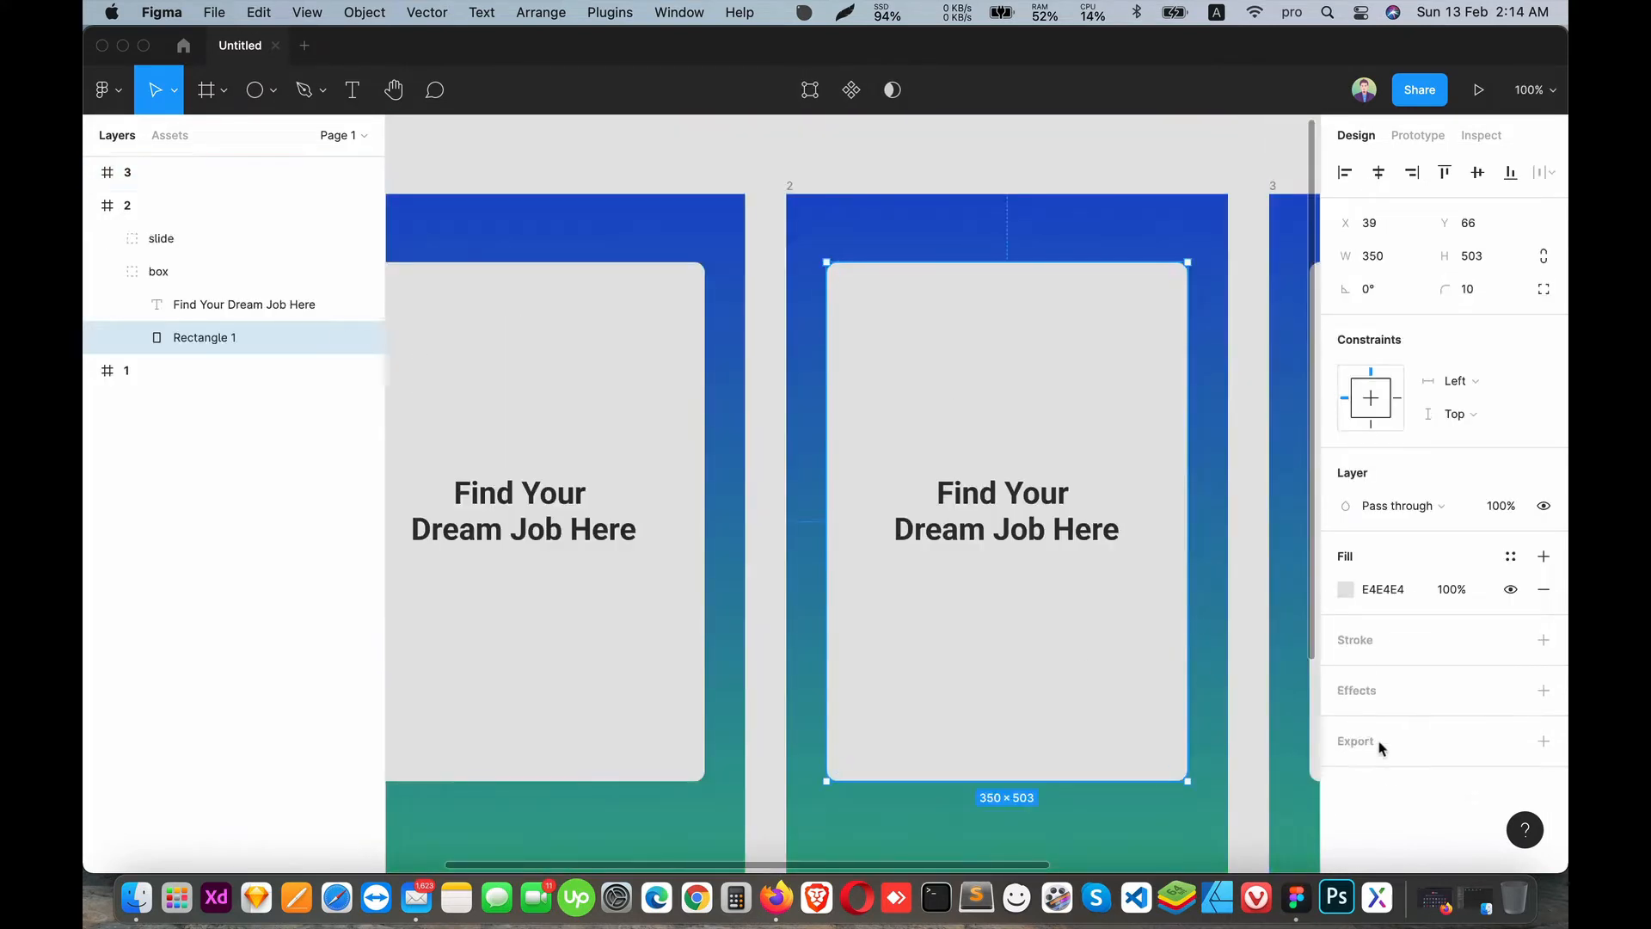
{"action": "left_click", "coordinate": [1348, 590]}
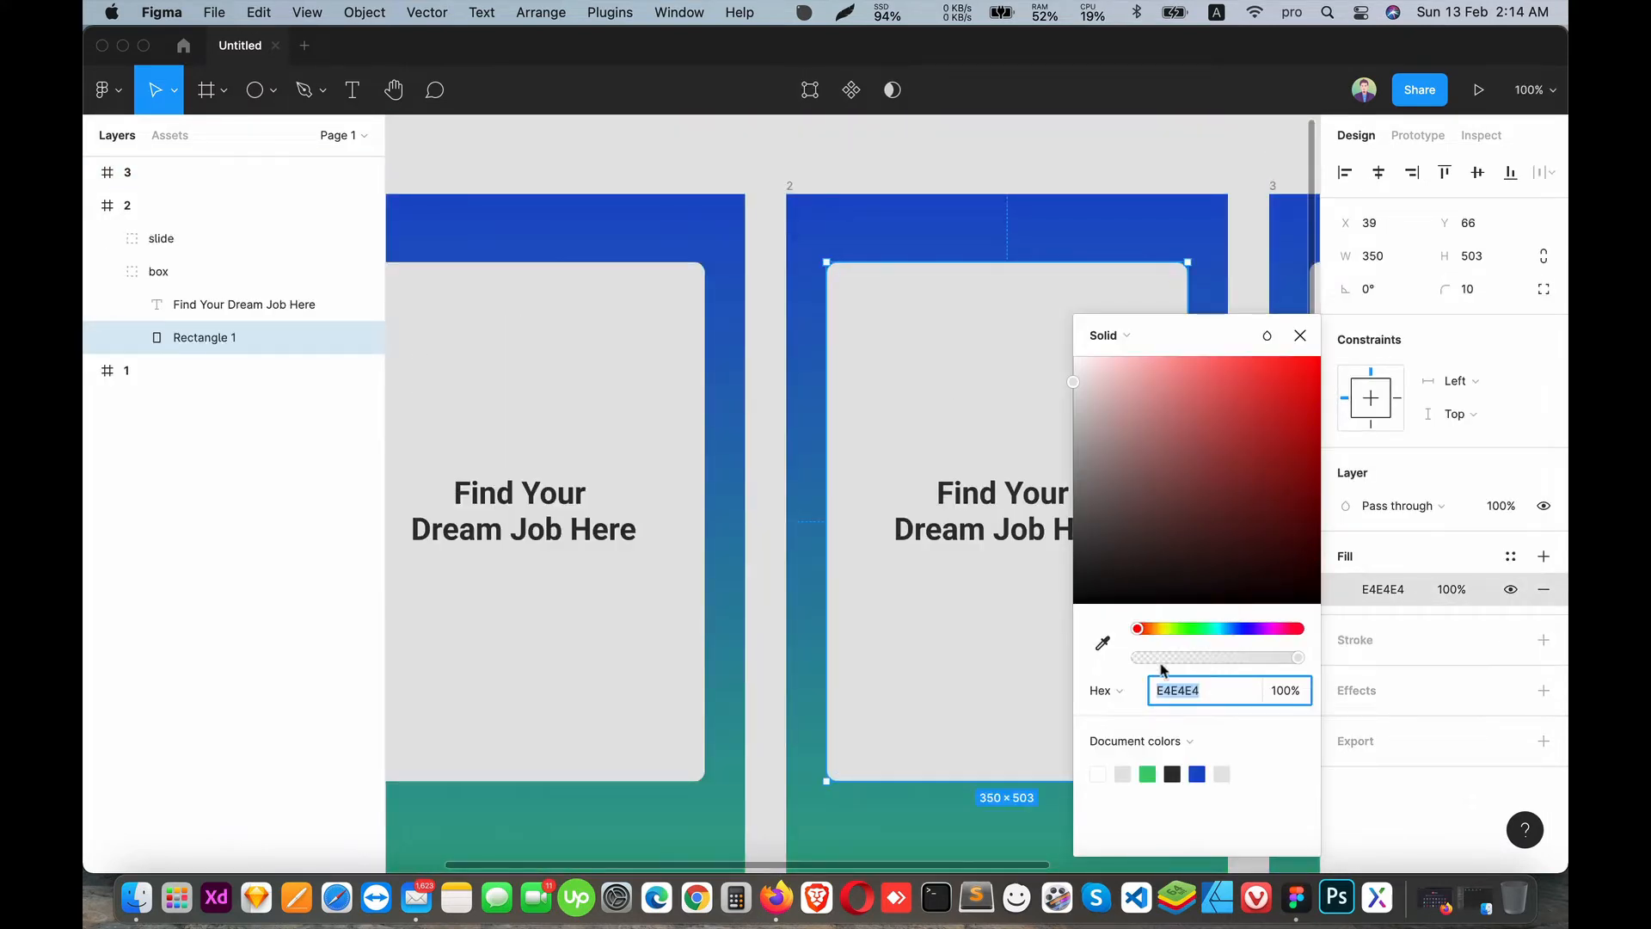
{"action": "left_click", "coordinate": [1162, 630]}
{"action": "mouse_move", "coordinate": [1207, 470]}
{"action": "left_mouse_down"}
{"action": "mouse_move", "coordinate": [1235, 360]}
{"action": "mouse_move", "coordinate": [1220, 362]}
{"action": "left_mouse_up"}
{"action": "left_click", "coordinate": [728, 171]}
{"action": "left_click_drag", "start_coordinate": [825, 277], "coordinate": [591, 297]}
- Recolour frame 3's card to a light purple fill
{"action": "left_click", "coordinate": [1094, 332]}
{"action": "left_click", "coordinate": [1346, 588]}
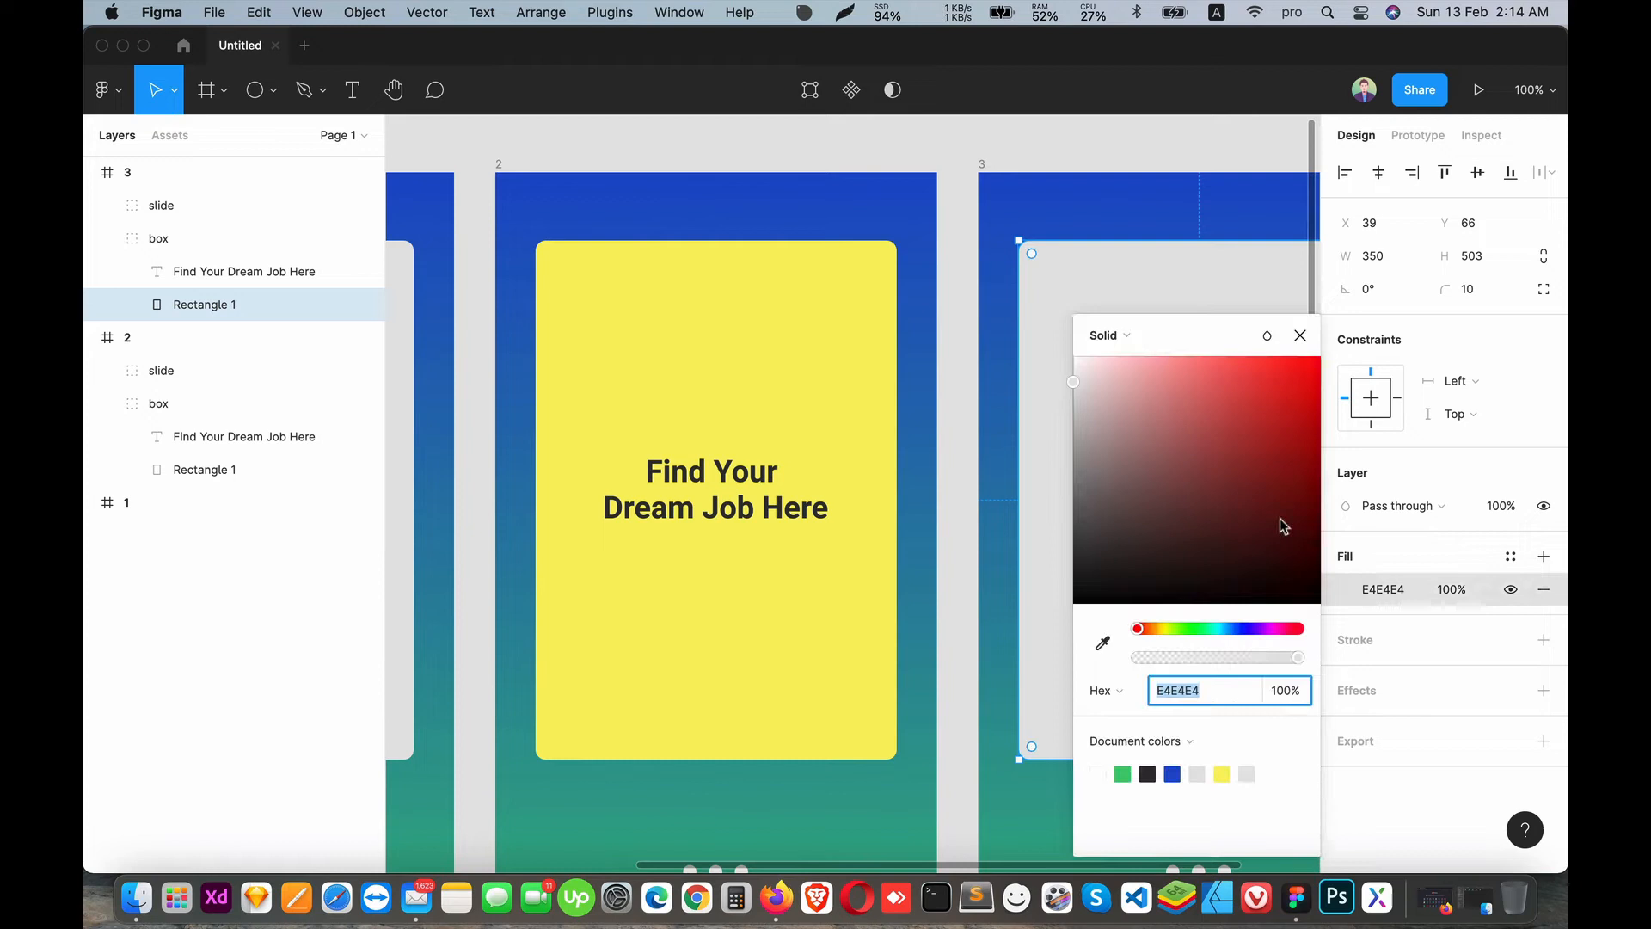
{"action": "left_click", "coordinate": [1245, 630]}
{"action": "left_click_drag", "start_coordinate": [1183, 375], "coordinate": [1159, 366]}
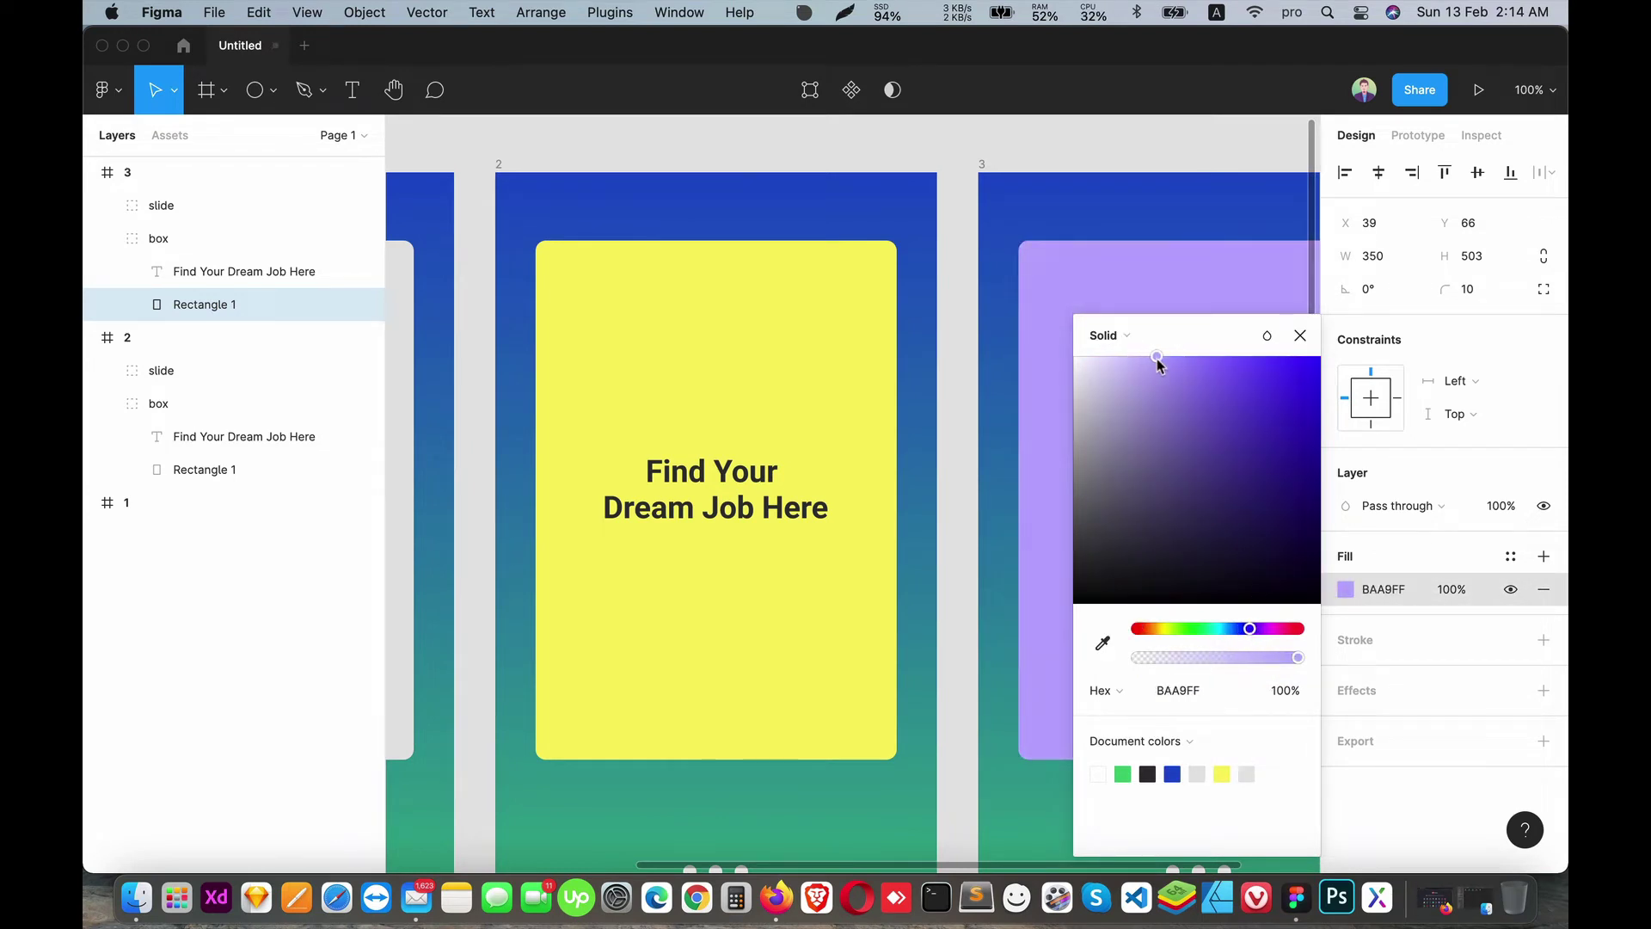
{"action": "left_click", "coordinate": [890, 193]}
{"action": "mouse_move", "coordinate": [891, 226]}
{"action": "left_mouse_down"}
{"action": "mouse_move", "coordinate": [1077, 334]}
{"action": "mouse_move", "coordinate": [981, 362]}
{"action": "left_mouse_up"}
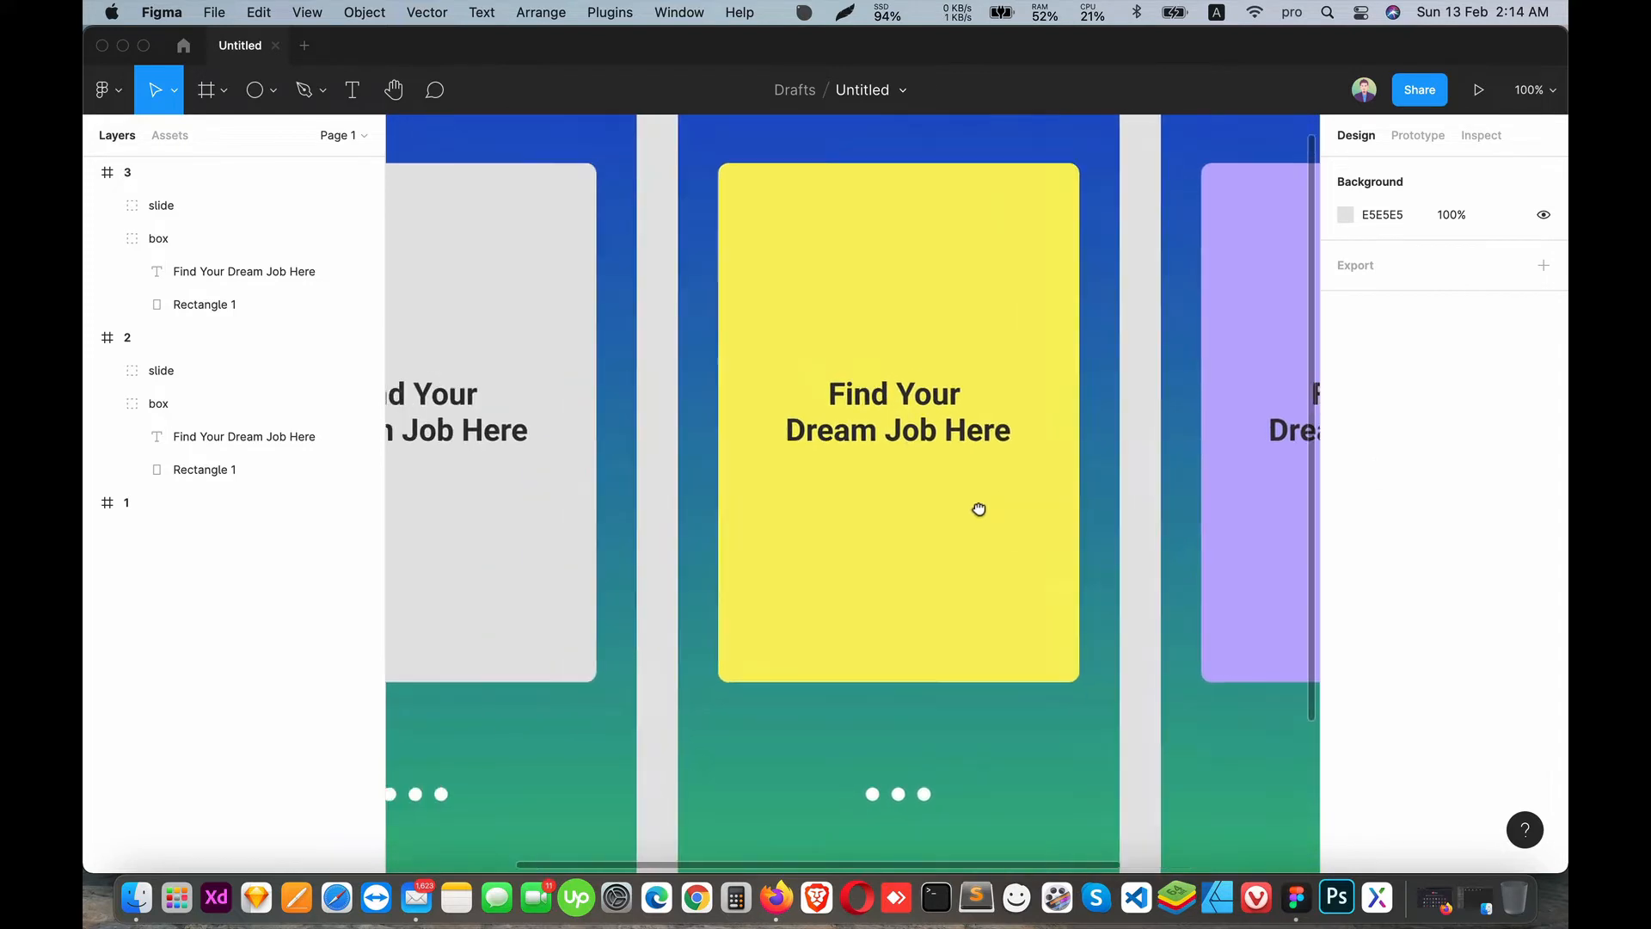
- Change frame 2's headline to 'Find Professional Freelancers' on two lines
{"action": "double_click", "coordinate": [907, 436]}
{"action": "double_click", "coordinate": [908, 437]}
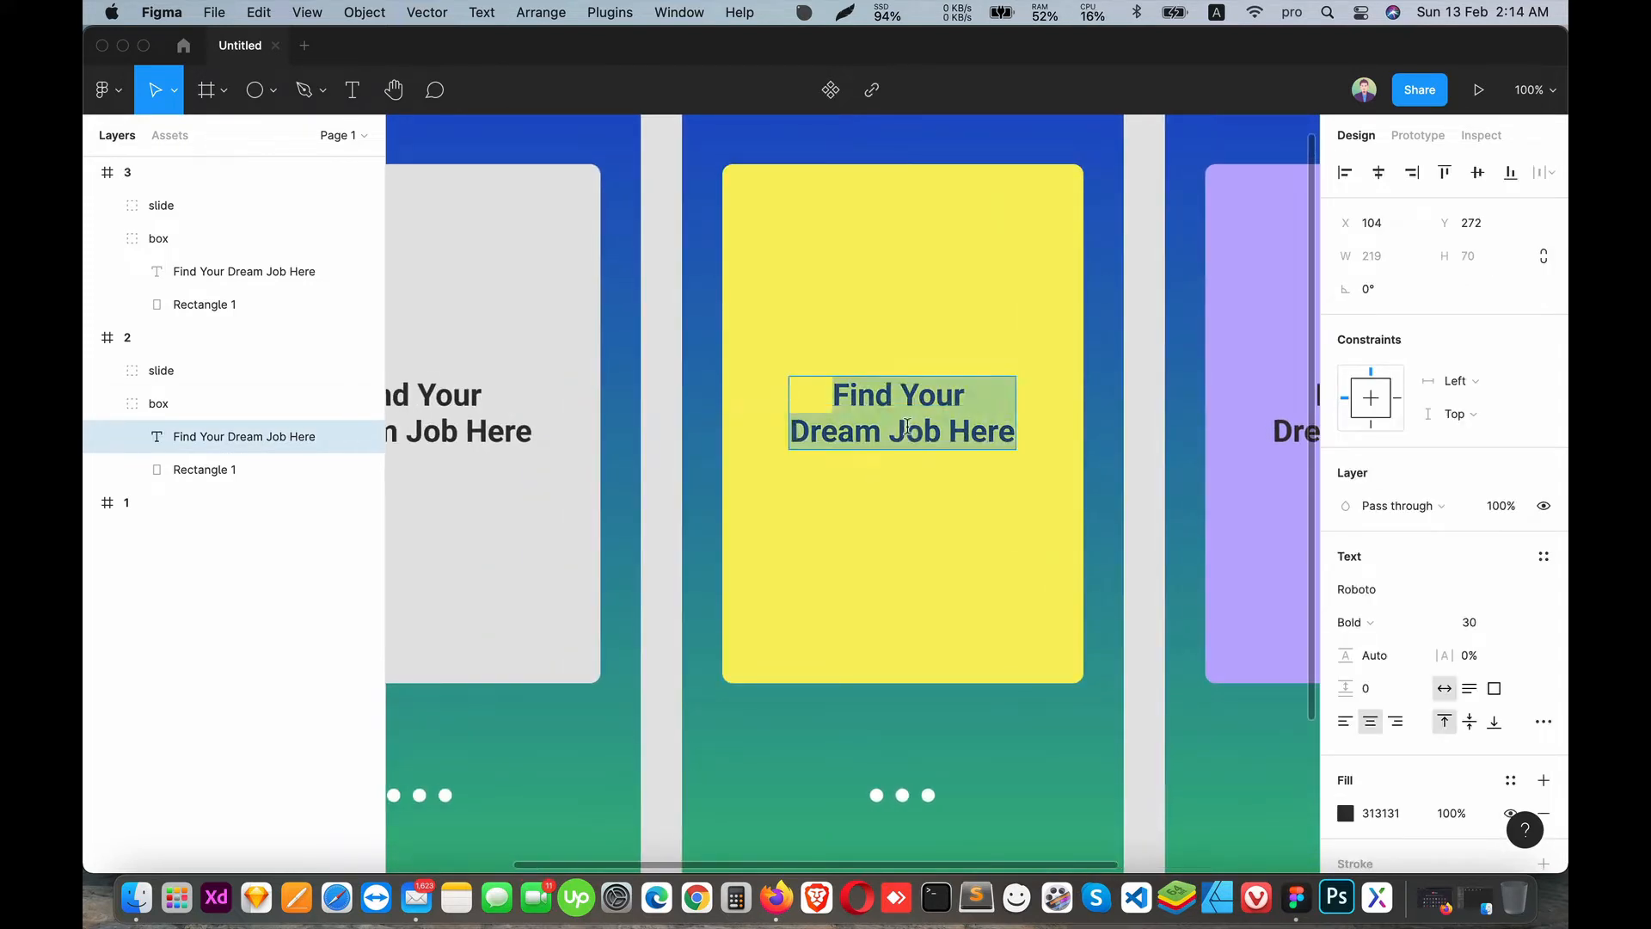
{"action": "type", "text": "Find Professio"}
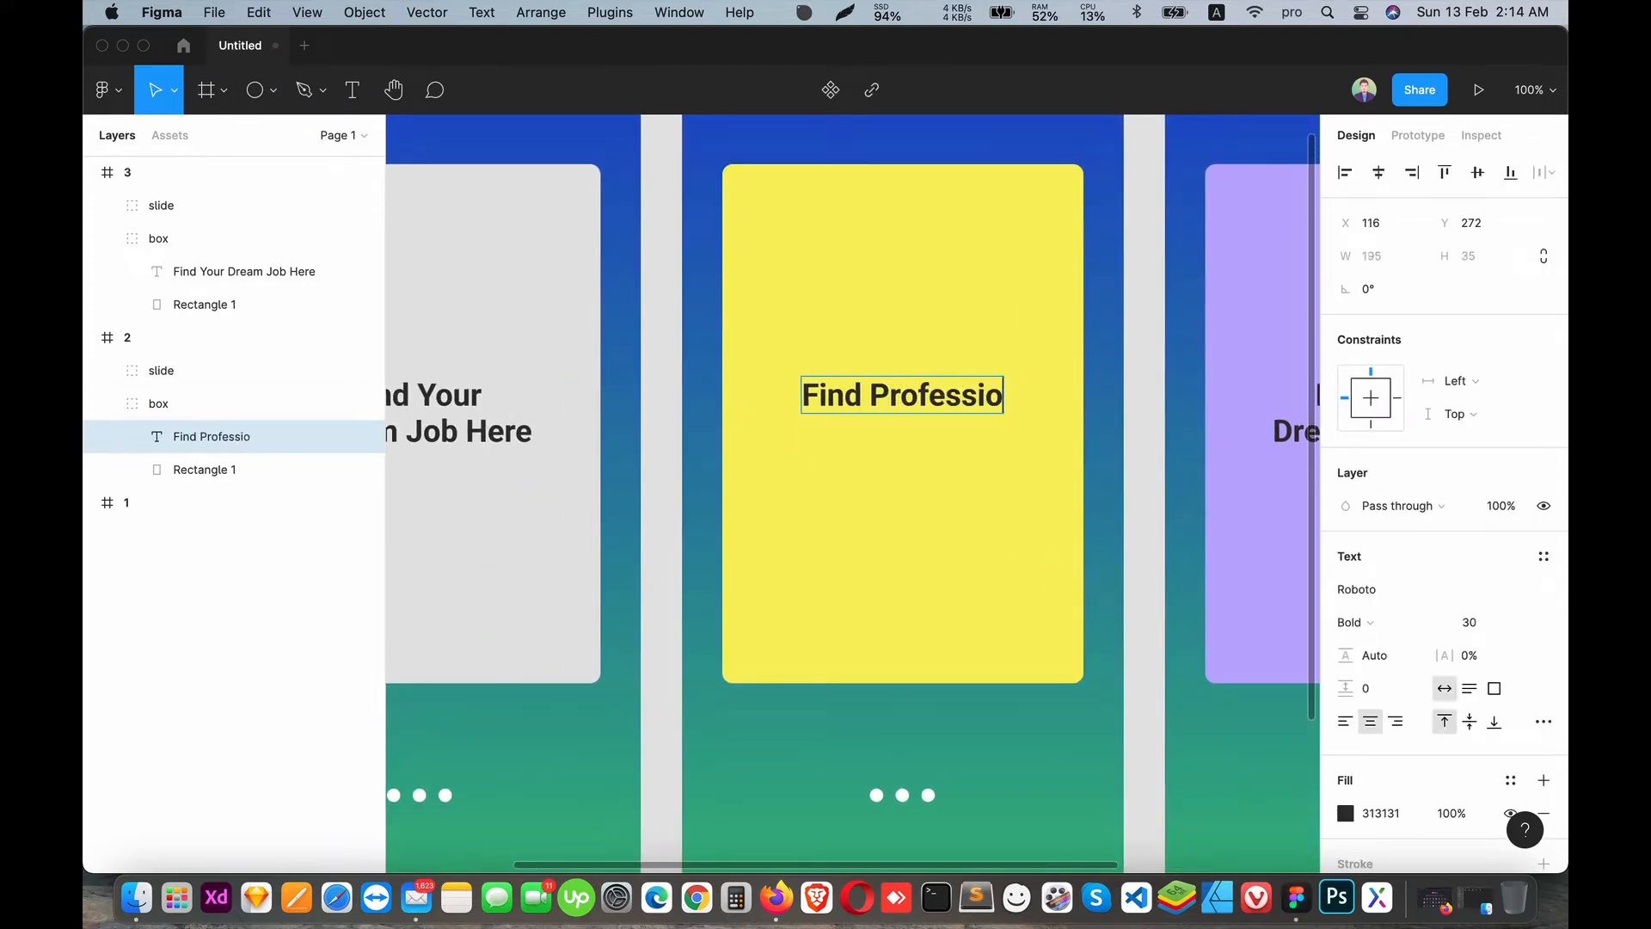
{"action": "type", "text": "nal"}
{"action": "key", "text": "Return"}
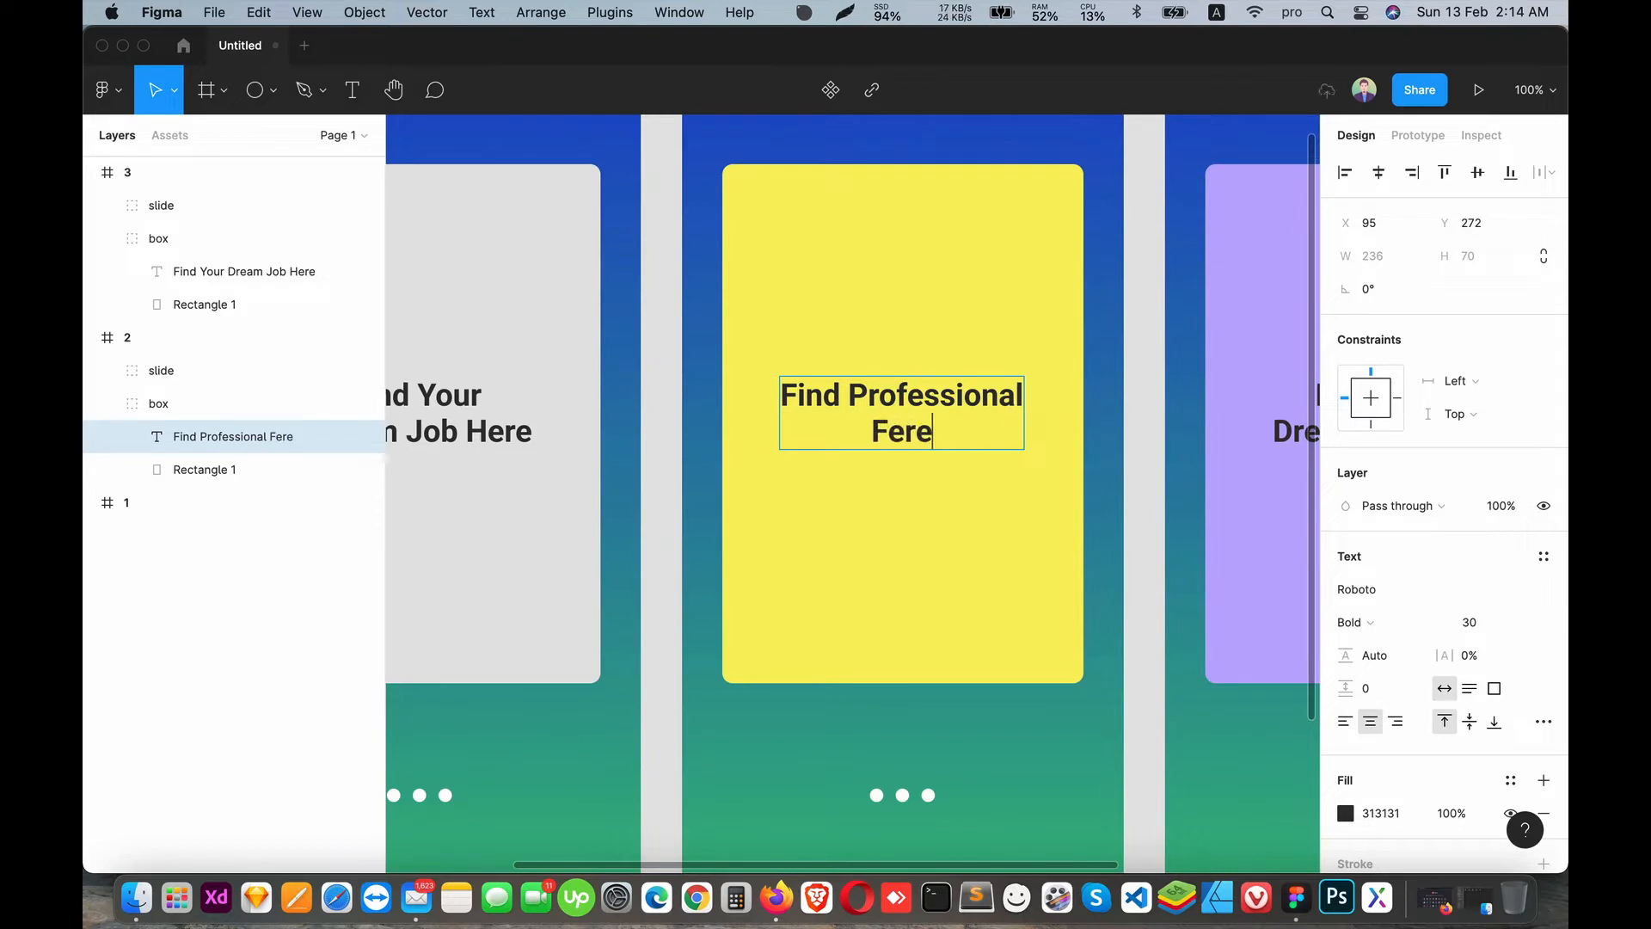
{"action": "key", "text": "BackSpace"}
{"action": "key", "text": "BackSpace"}
{"action": "key", "text": "BackSpace"}
{"action": "type", "text": "lan"}
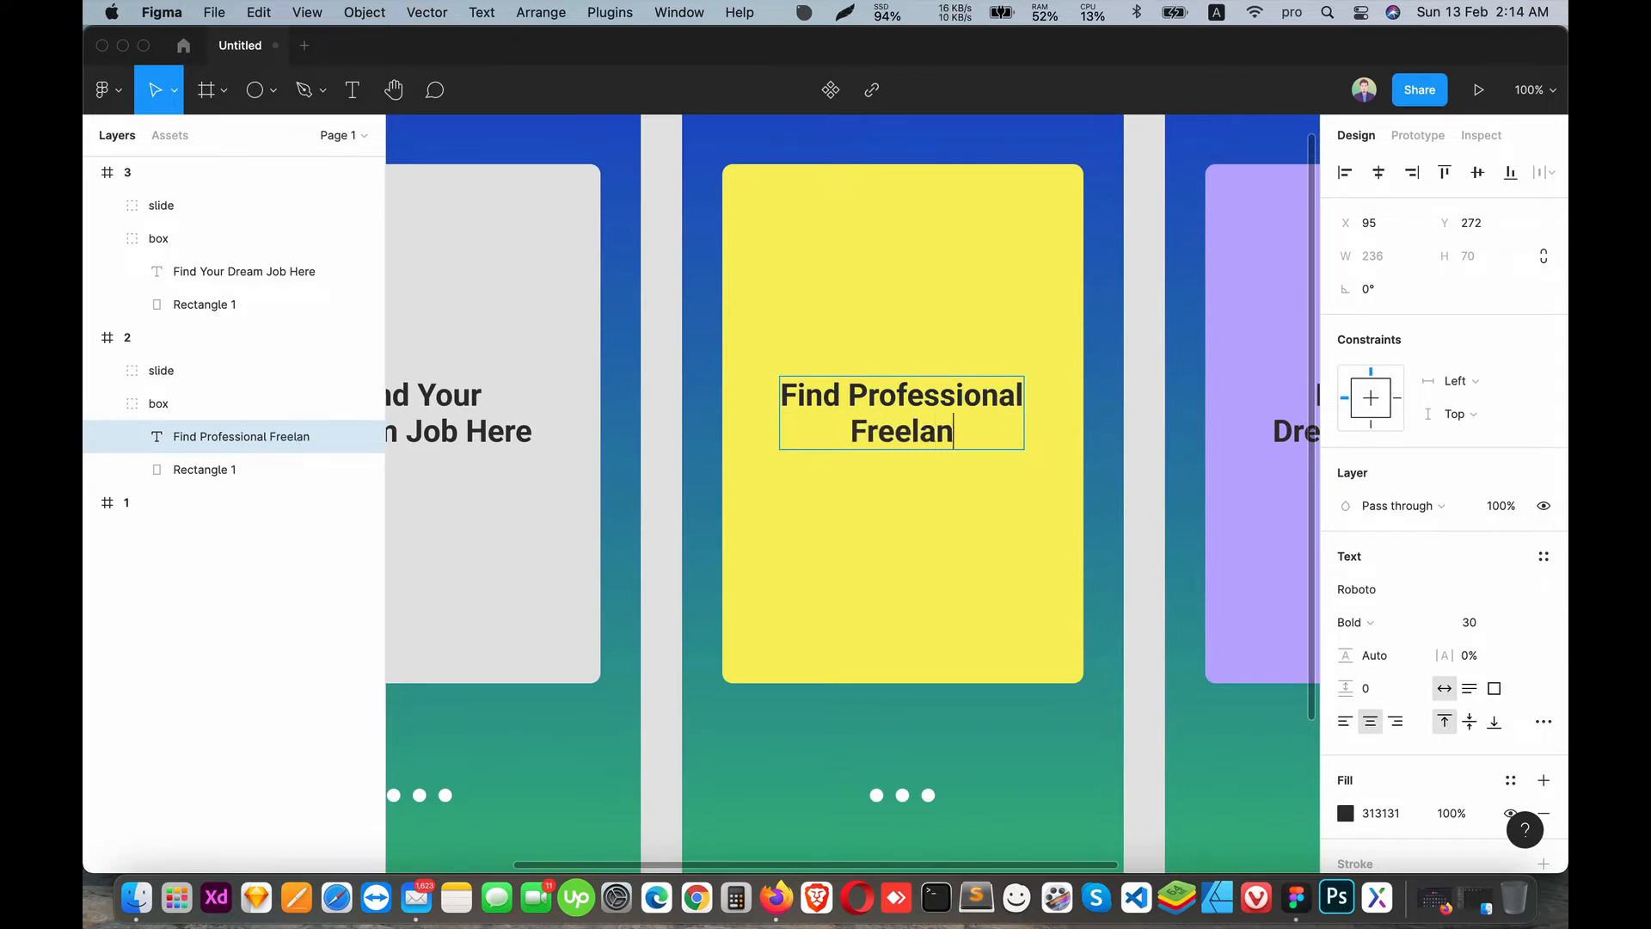
{"action": "type", "text": "cers"}
{"action": "left_click", "coordinate": [891, 748]}
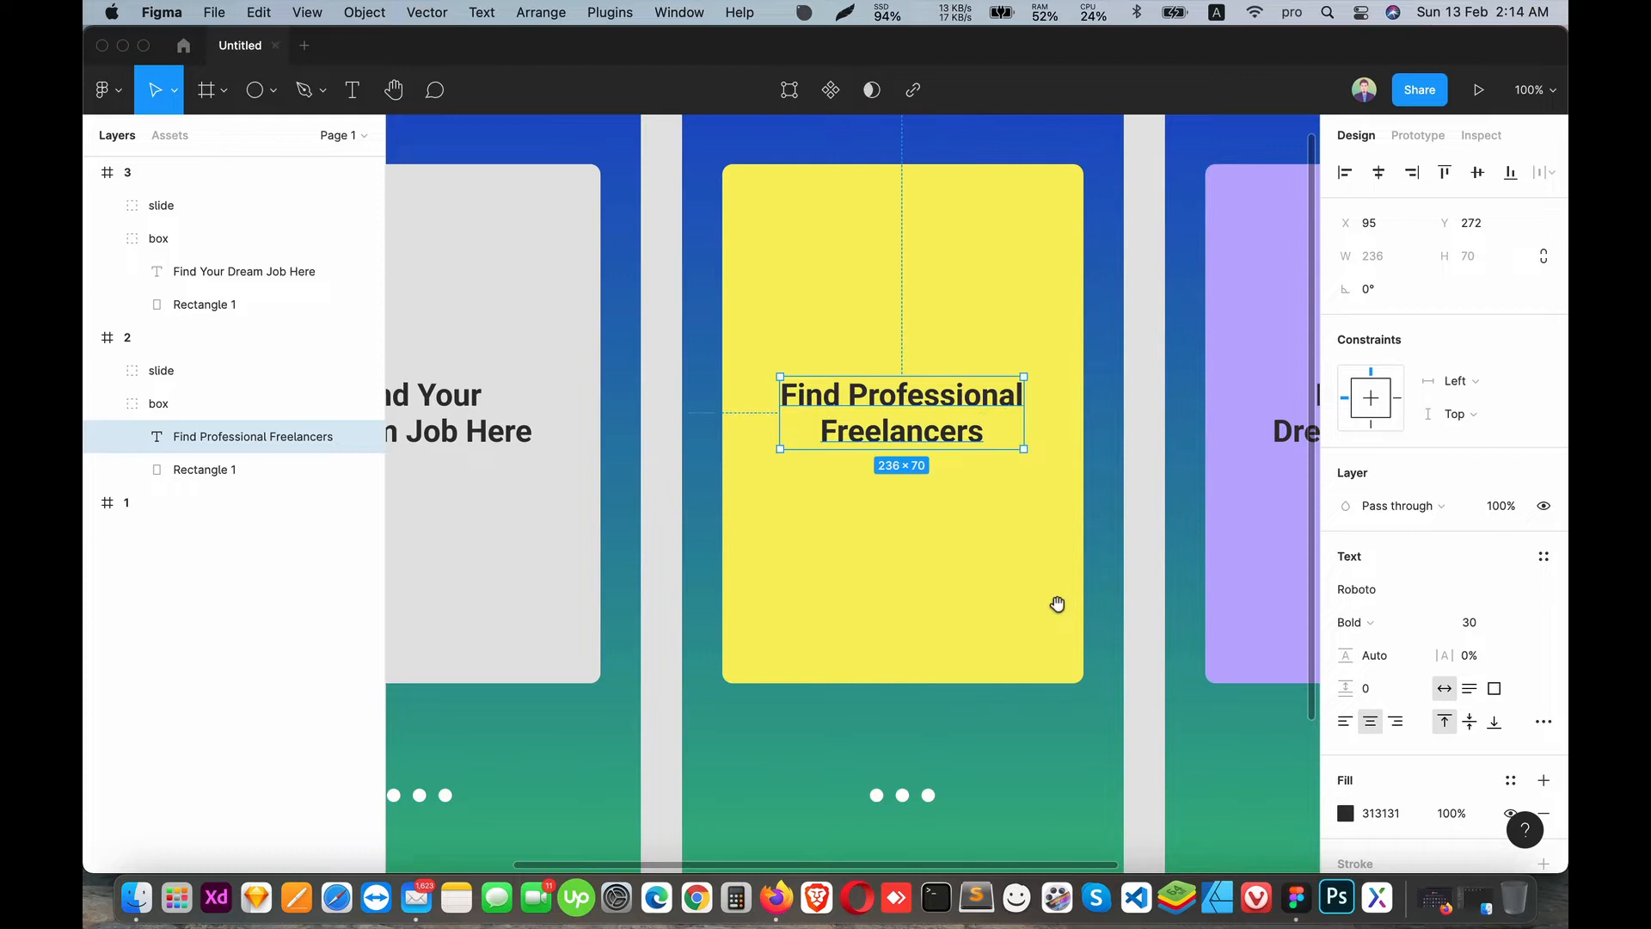
{"action": "scroll", "coordinate": [891, 748], "scroll_direction": "right", "scroll_amount": 5}
- Change frame 3's headline to 'Get Your Job Done!'
{"action": "double_click", "coordinate": [1097, 413]}
{"action": "type", "text": "Get"}
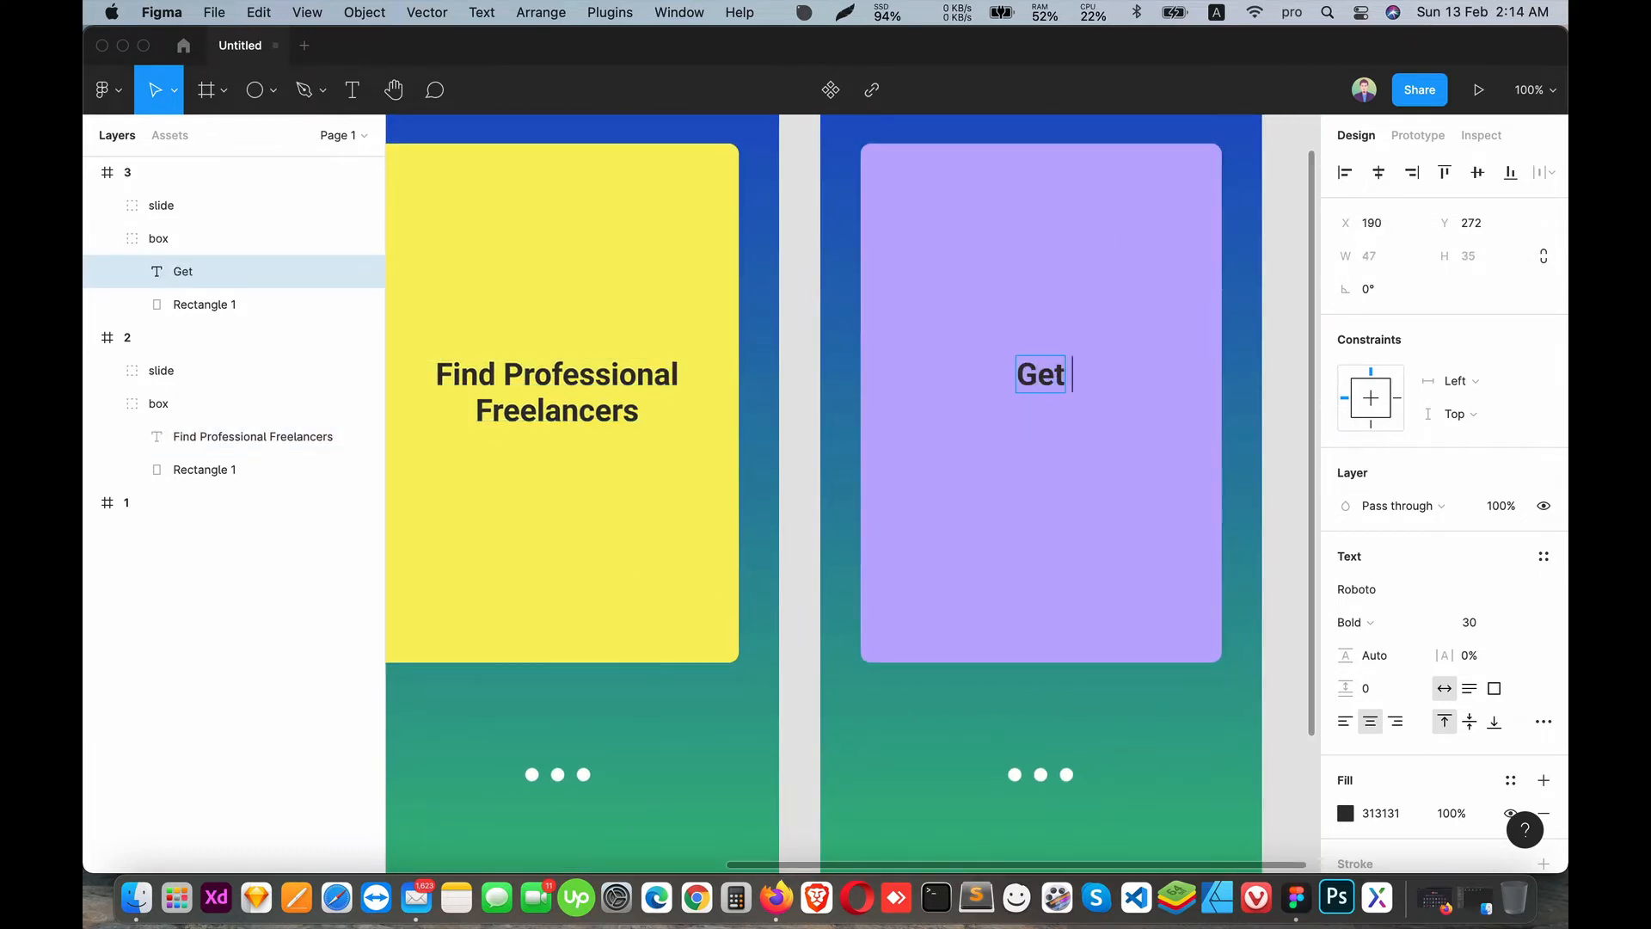
{"action": "type", "text": " Your Job Done"}
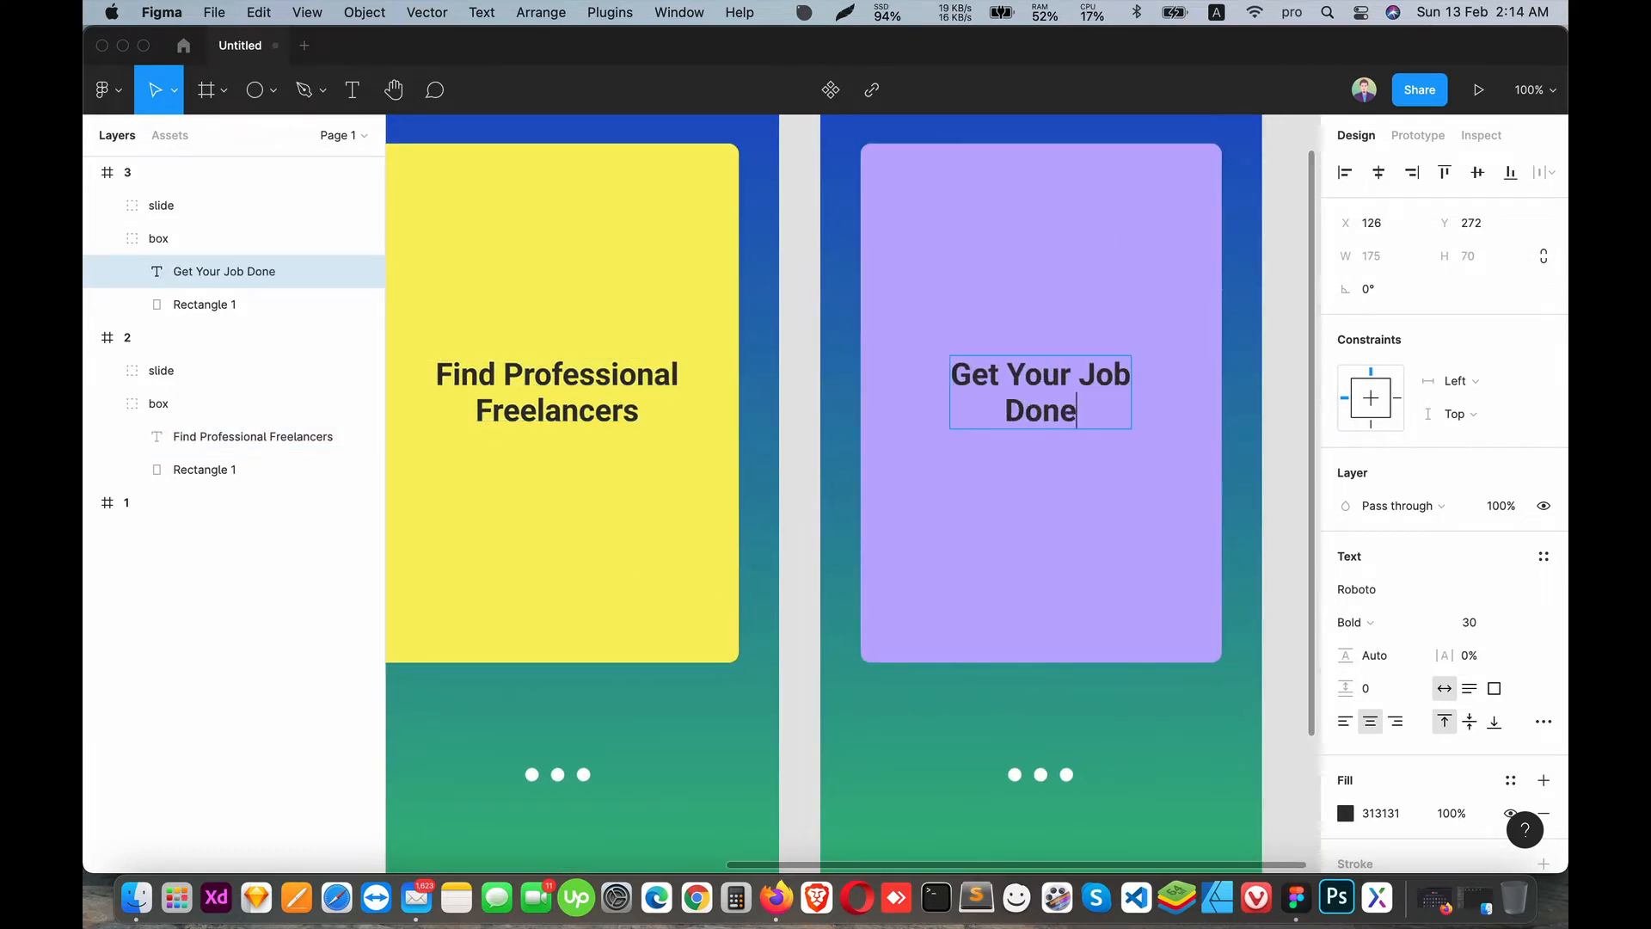
{"action": "type", "text": "!"}
{"action": "left_click", "coordinate": [965, 725]}
{"action": "left_click_drag", "start_coordinate": [949, 654], "coordinate": [1070, 567]}
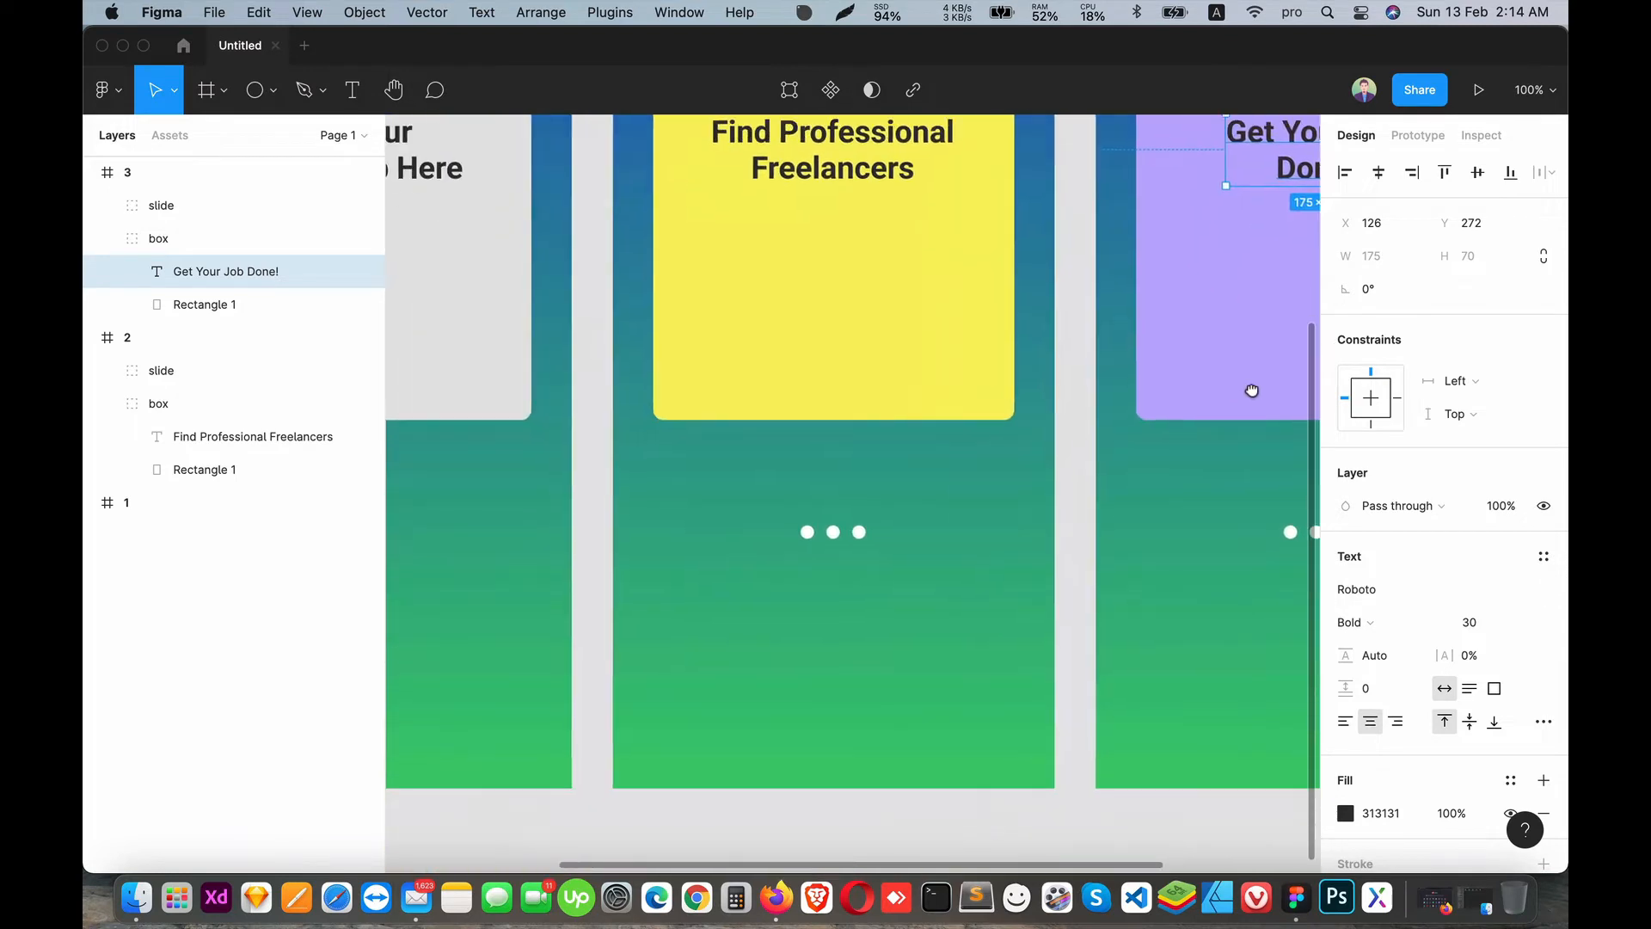
{"action": "scroll", "coordinate": [1076, 575], "scroll_direction": "down", "scroll_amount": 5}
- Collapse the layer tree to frames and bring slide 1's dots into view
{"action": "left_click", "coordinate": [988, 716]}
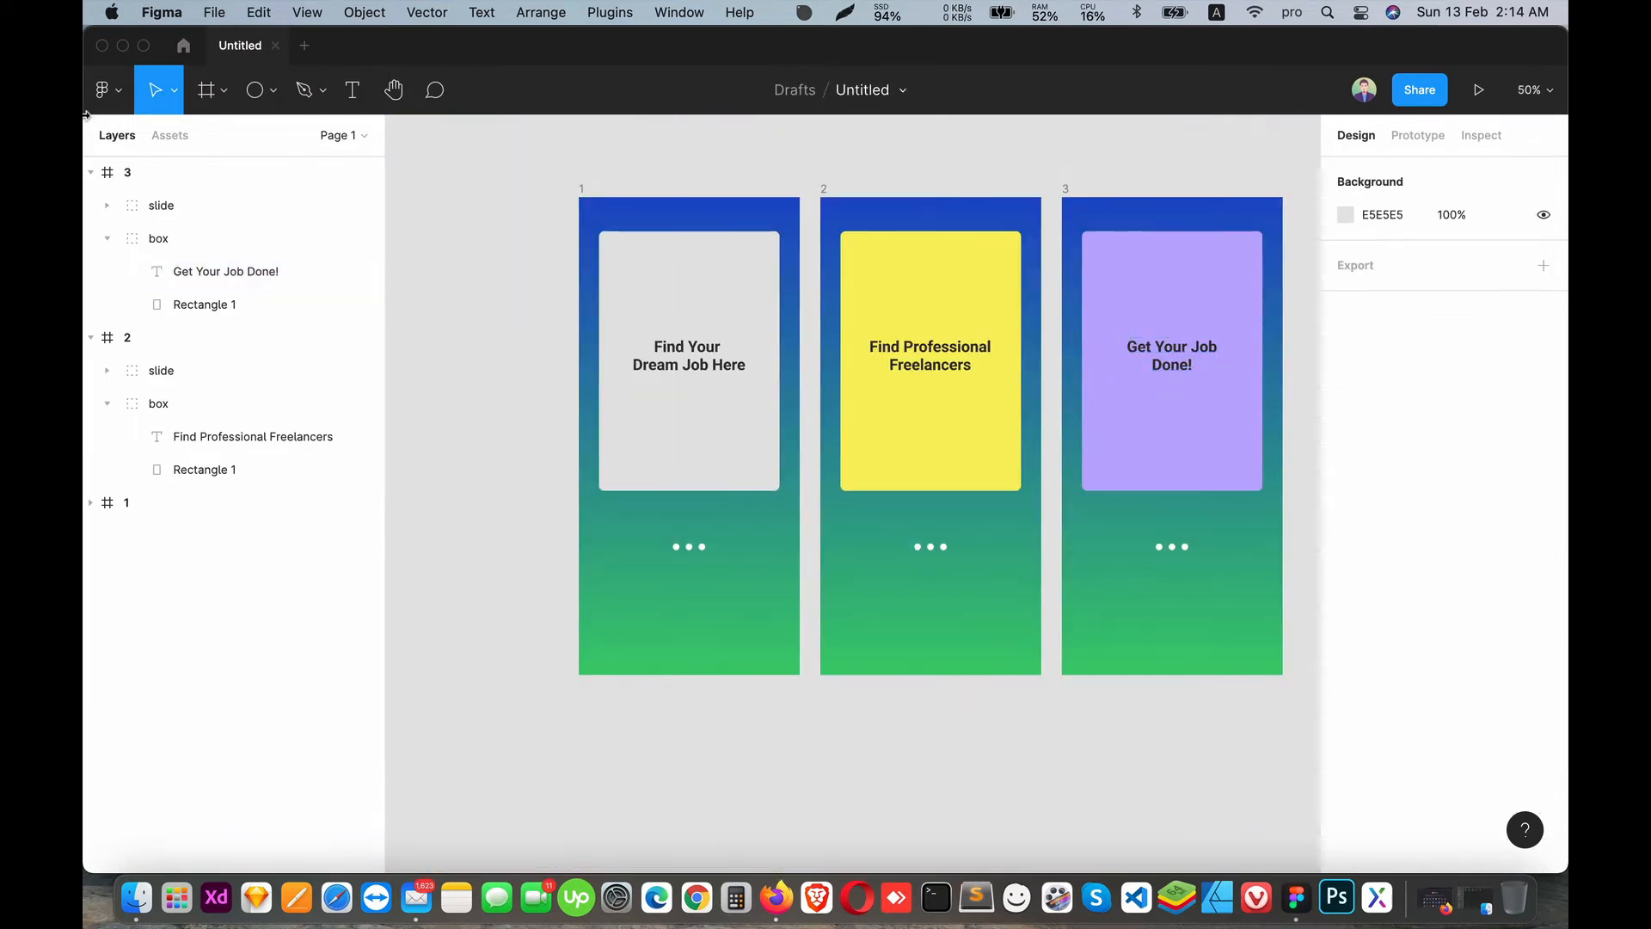
{"action": "left_click", "coordinate": [106, 271]}
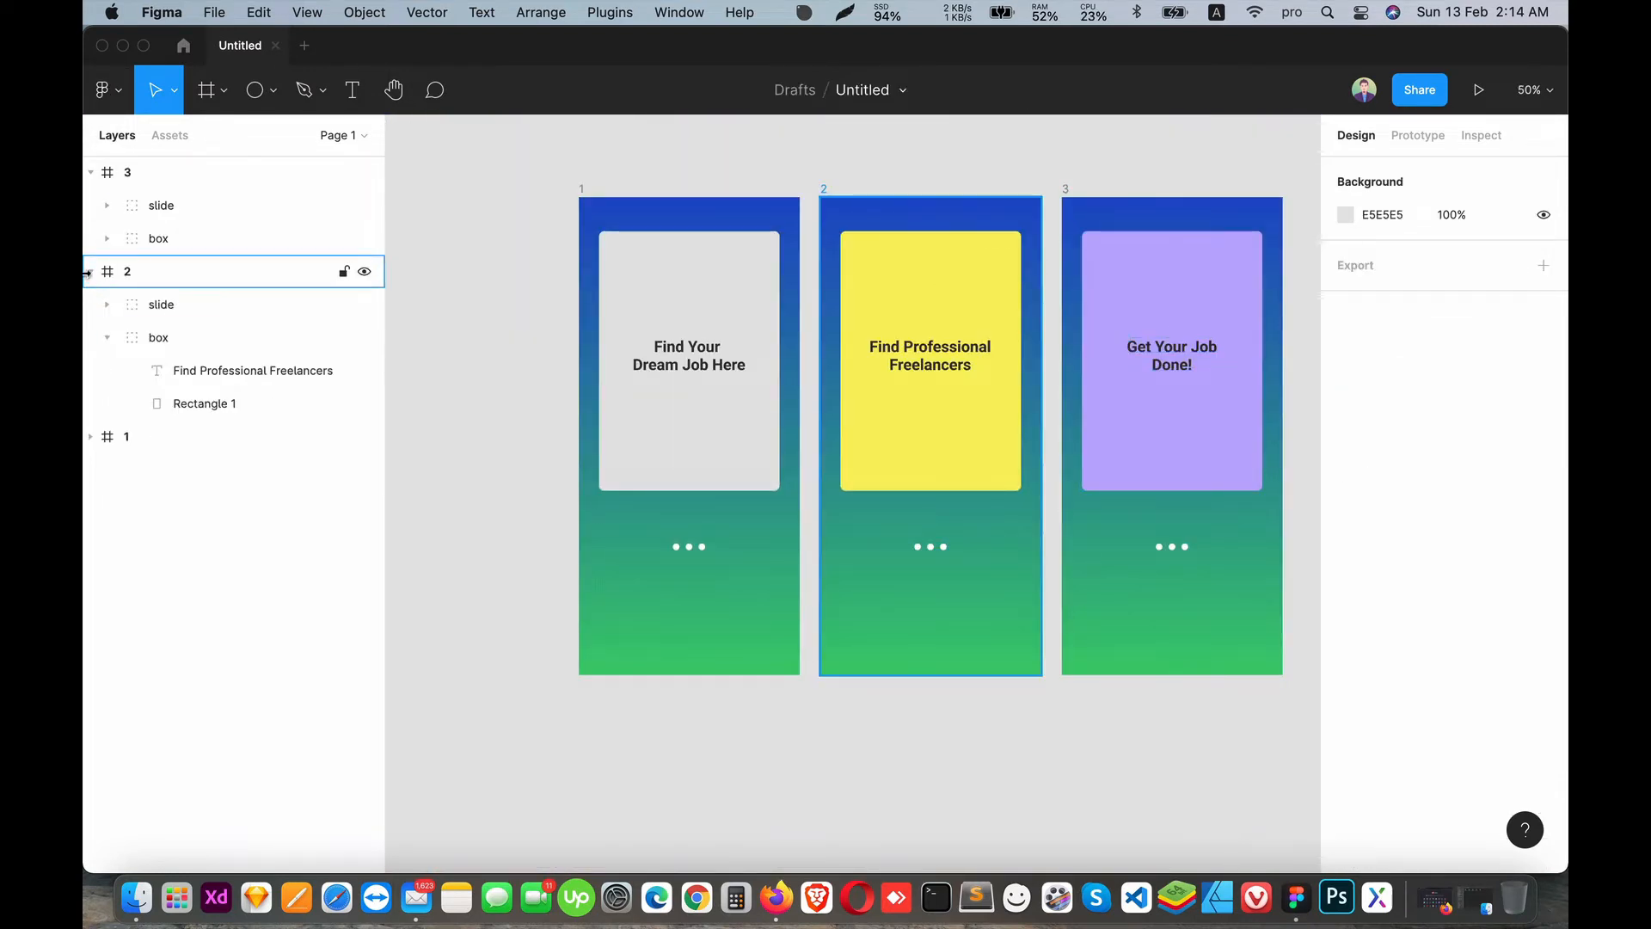
{"action": "left_click", "coordinate": [106, 172]}
{"action": "left_click", "coordinate": [860, 767]}
{"action": "left_click", "coordinate": [768, 665]}
{"action": "scroll", "coordinate": [768, 686], "scroll_direction": "up", "scroll_amount": 5}
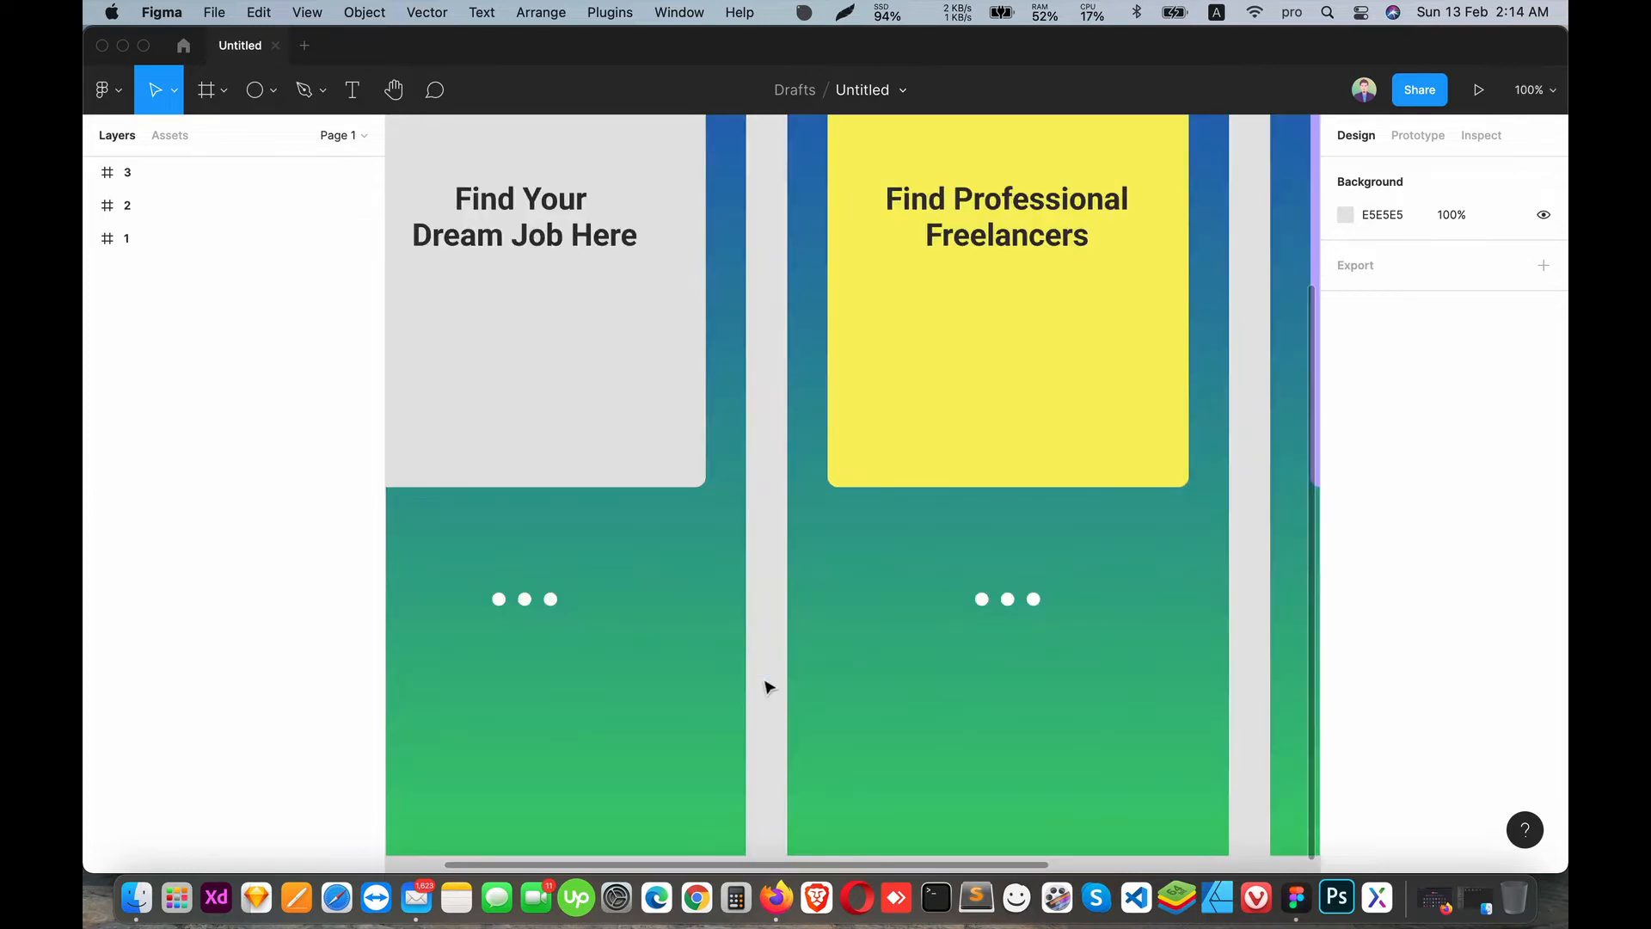
{"action": "left_click_drag", "start_coordinate": [767, 687], "coordinate": [897, 561]}
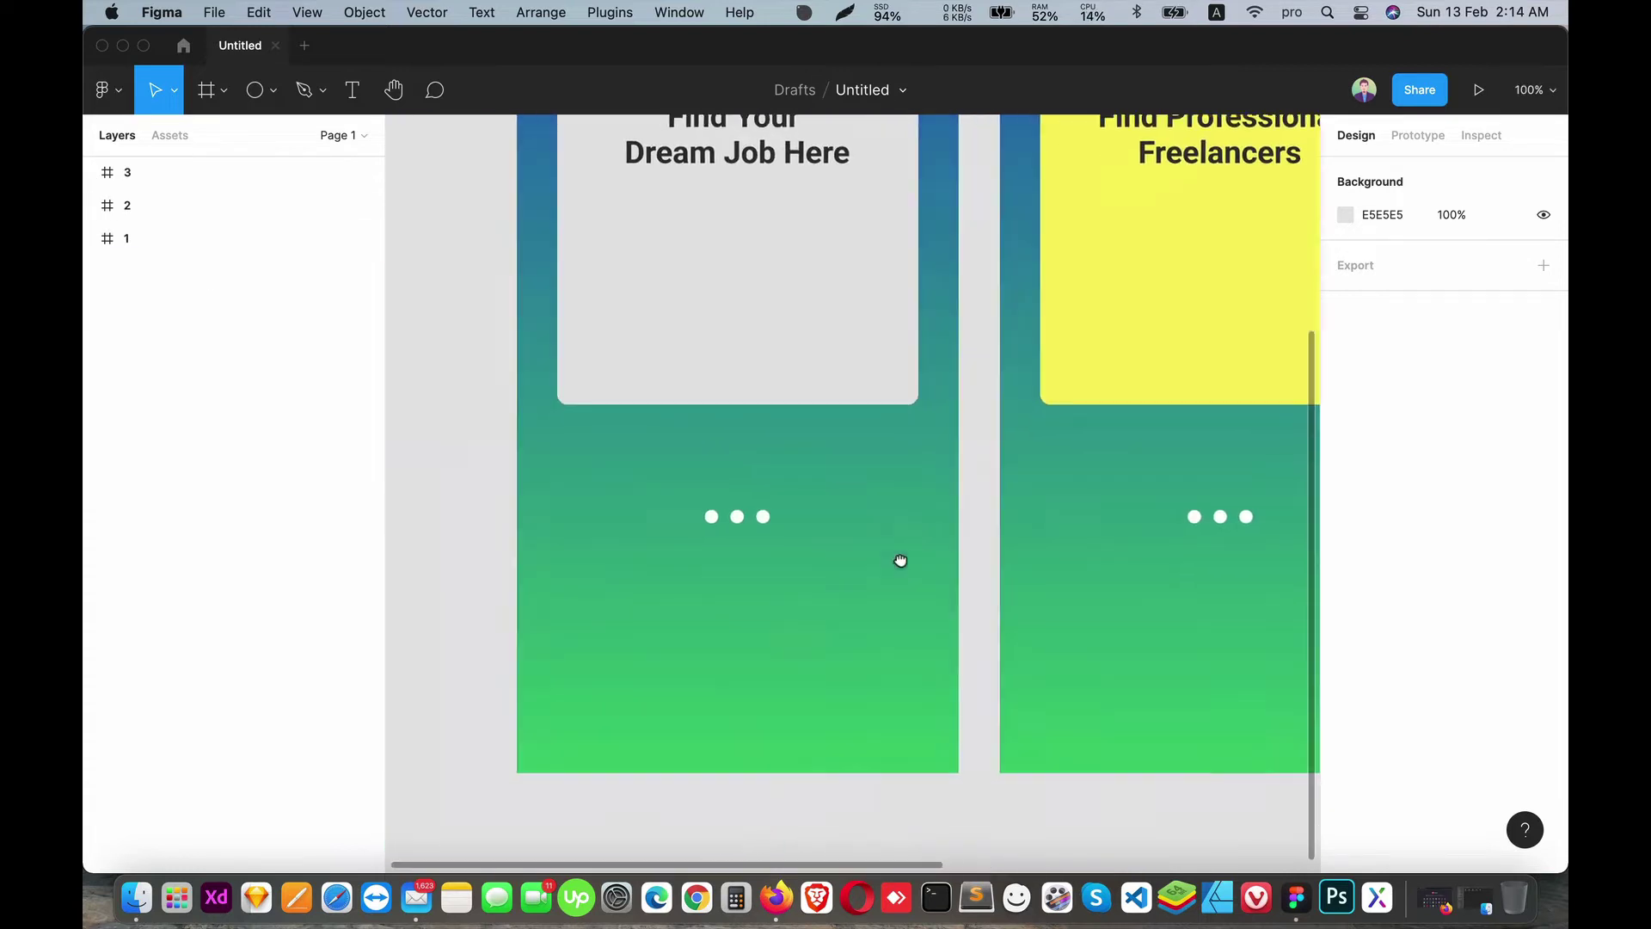
- Make the first dot of slide 1 yellow FBFE68
{"action": "double_click", "coordinate": [709, 518]}
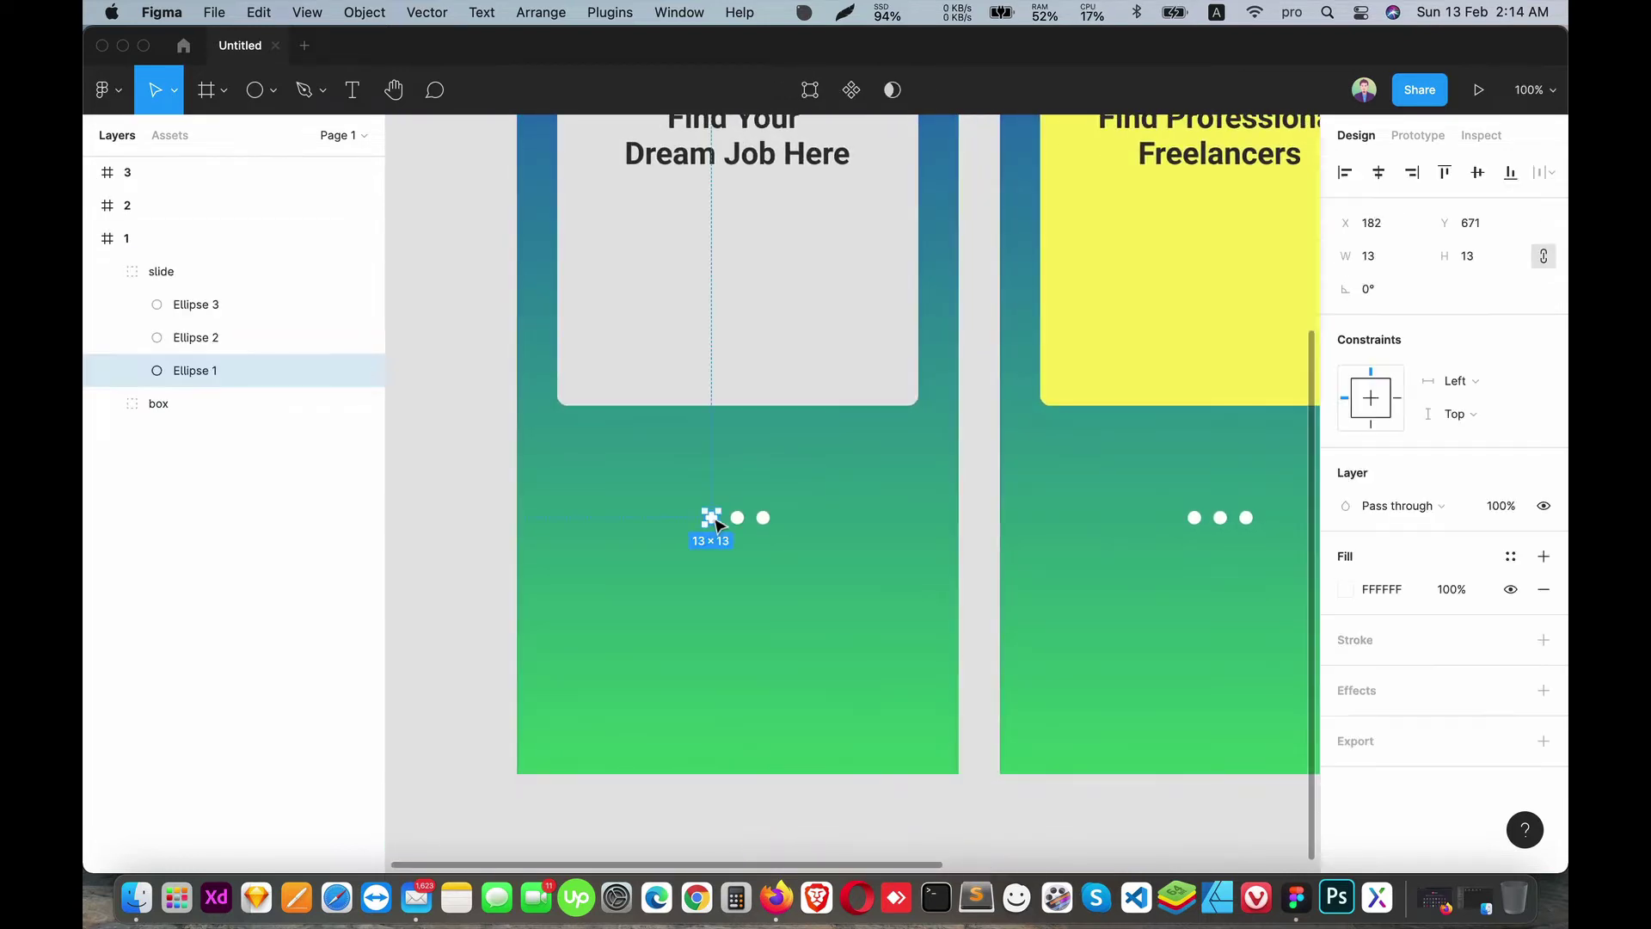
{"action": "left_click", "coordinate": [1346, 591]}
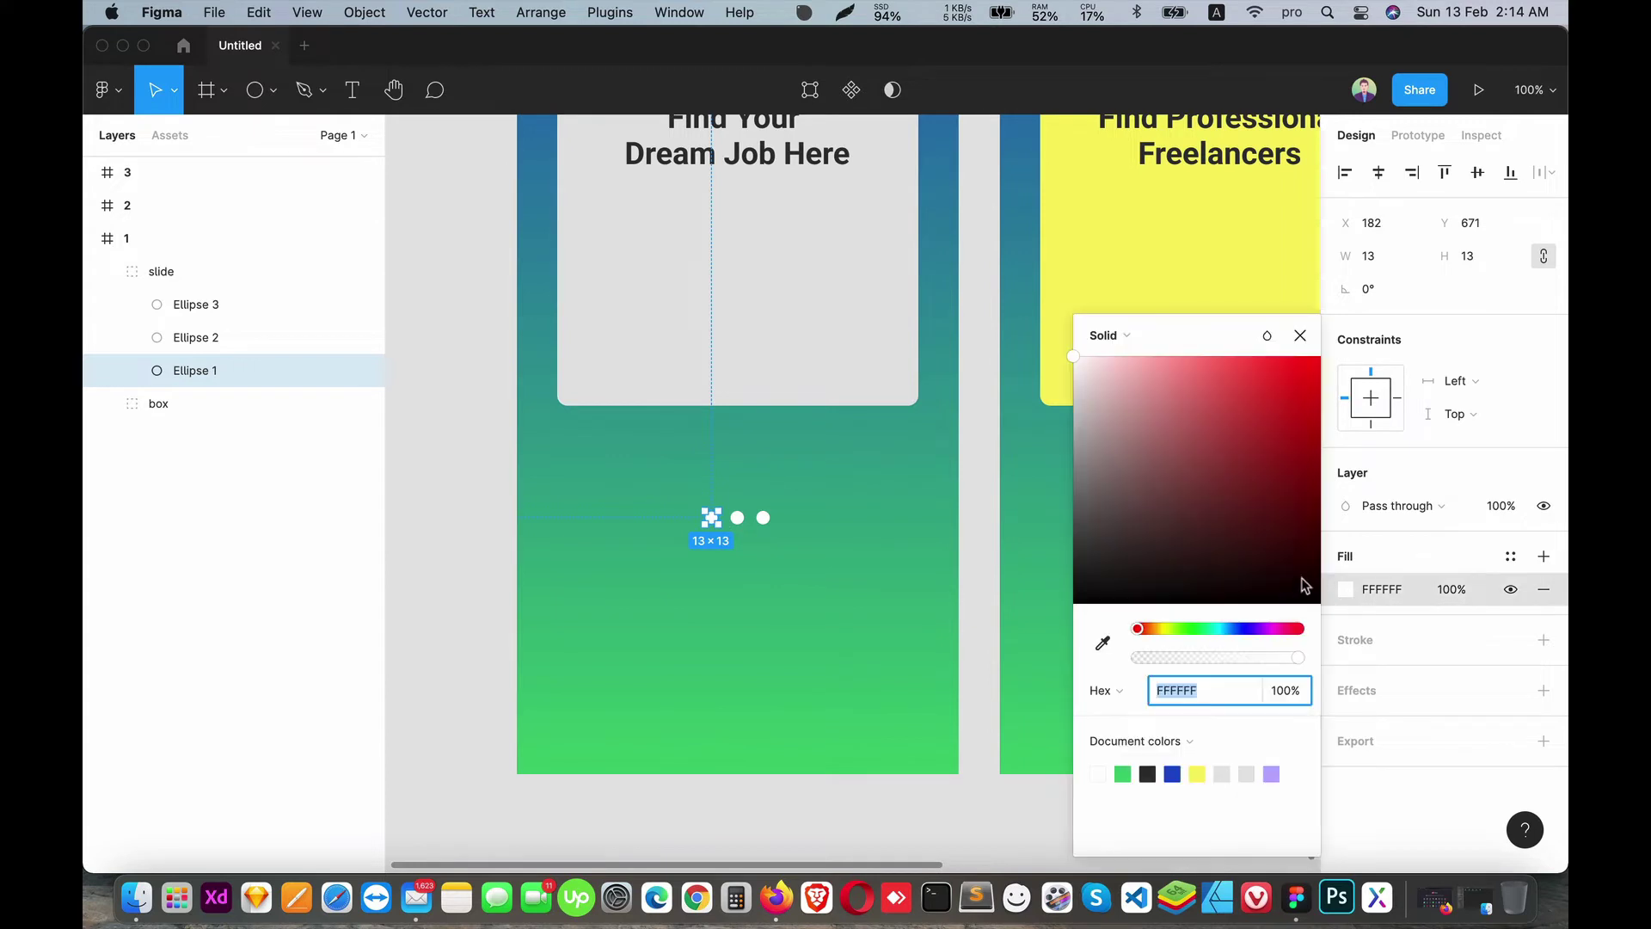
{"action": "left_click", "coordinate": [1158, 630]}
{"action": "left_click", "coordinate": [1215, 373]}
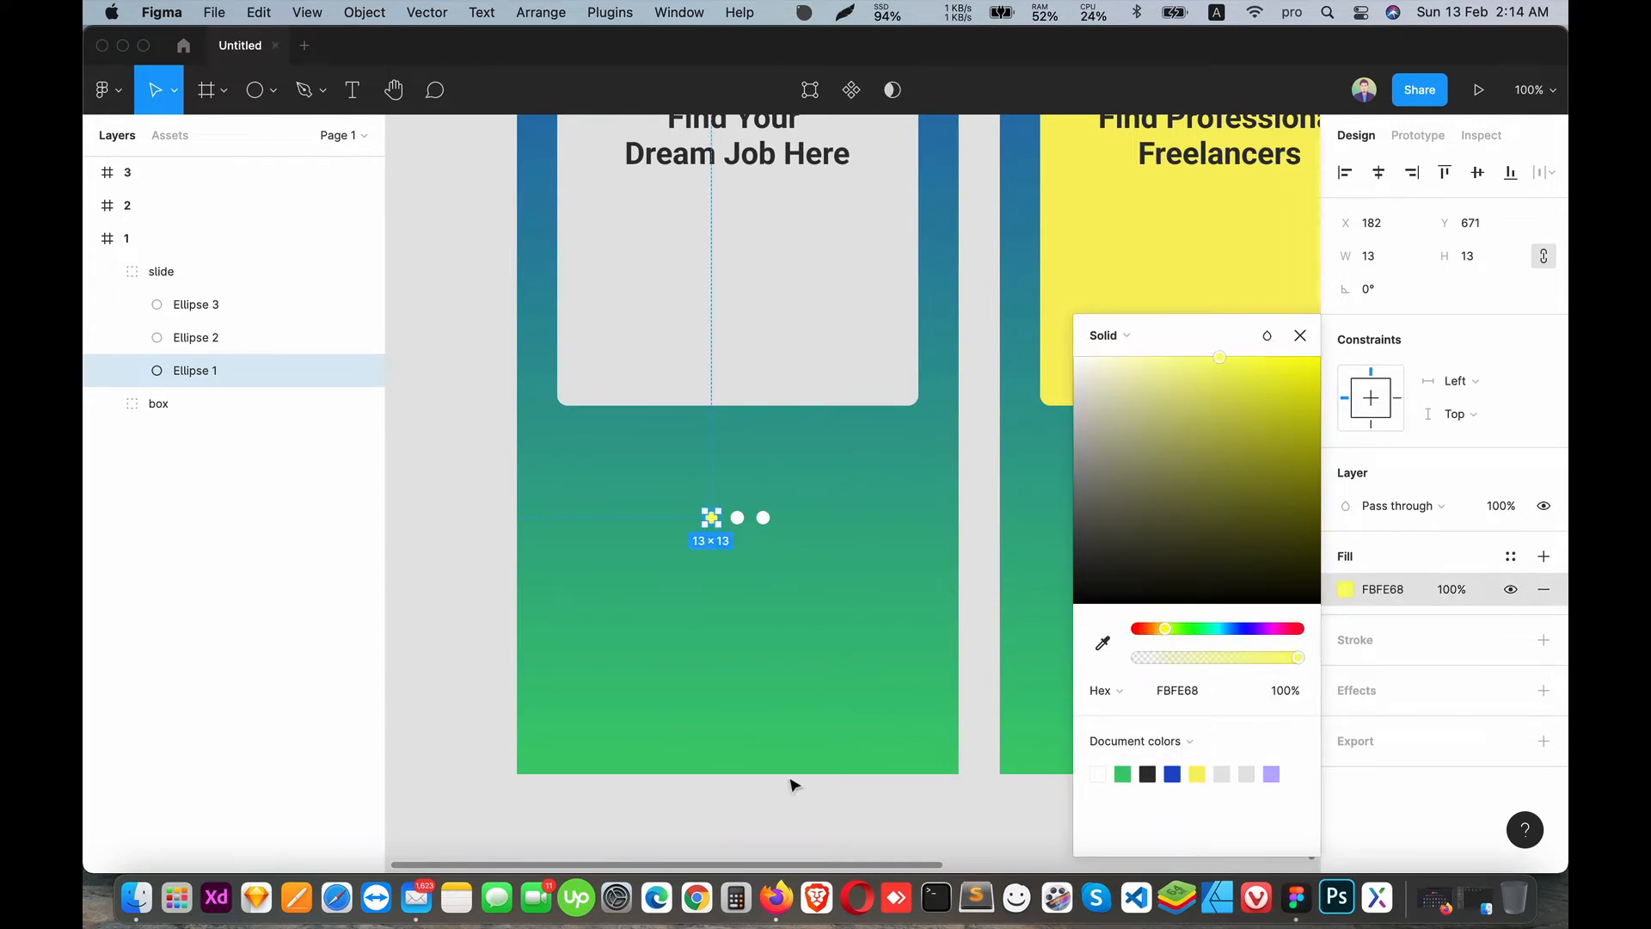
{"action": "left_click", "coordinate": [1233, 691]}
{"action": "left_click", "coordinate": [846, 807]}
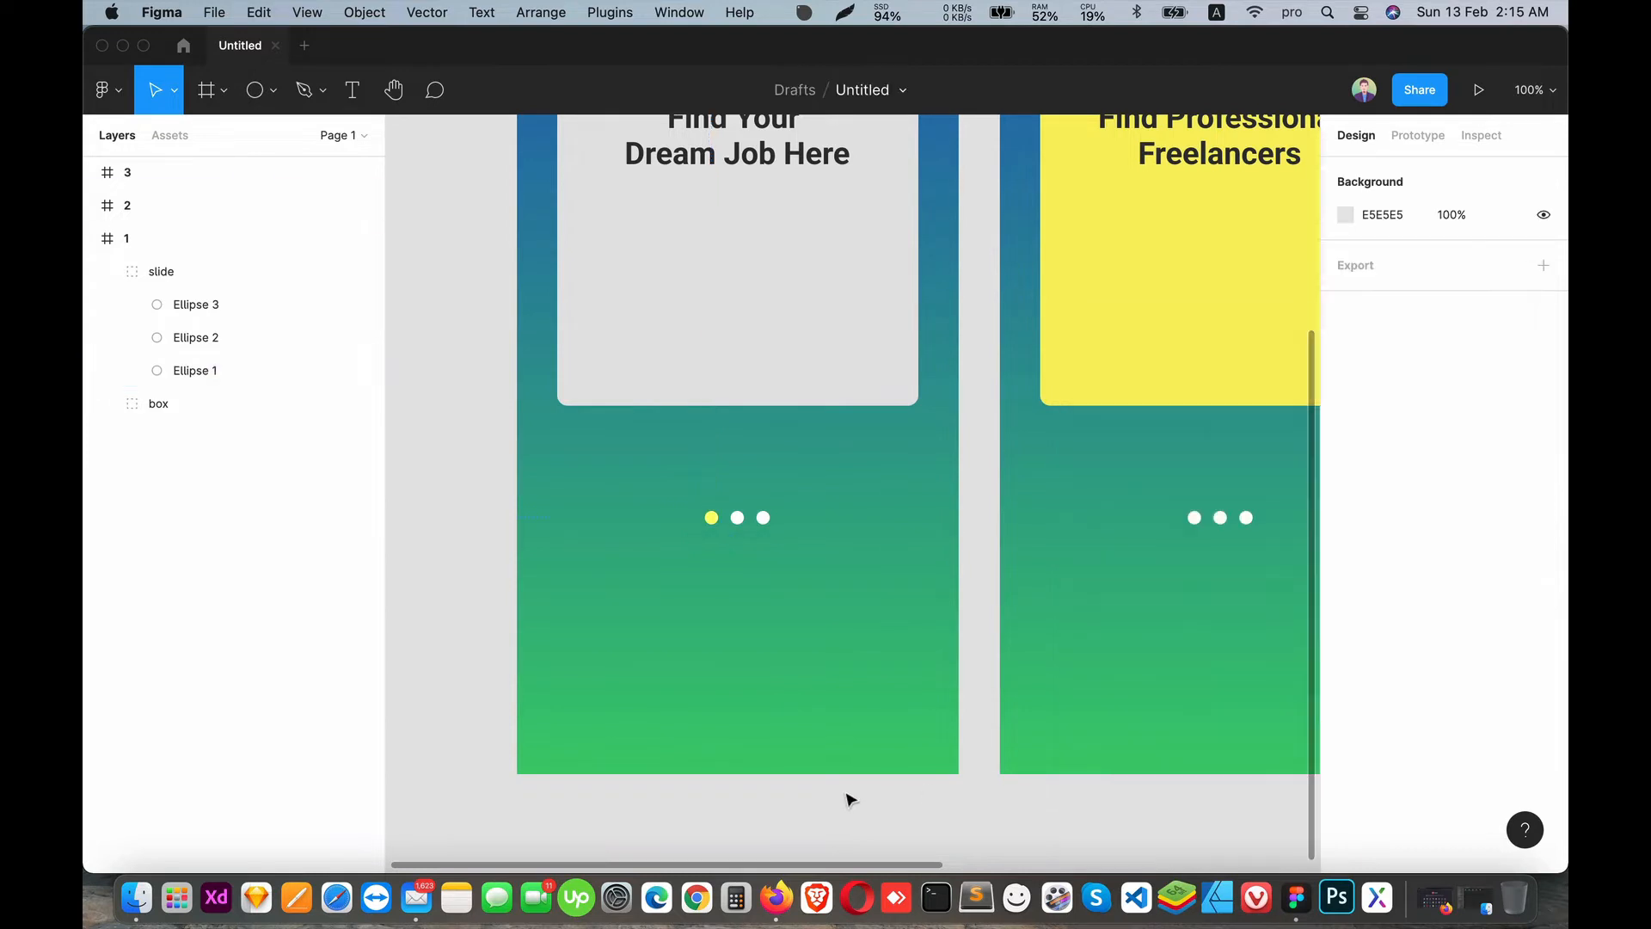
- Make the middle dot of slide 2 the same yellow
{"action": "left_click", "coordinate": [1223, 521]}
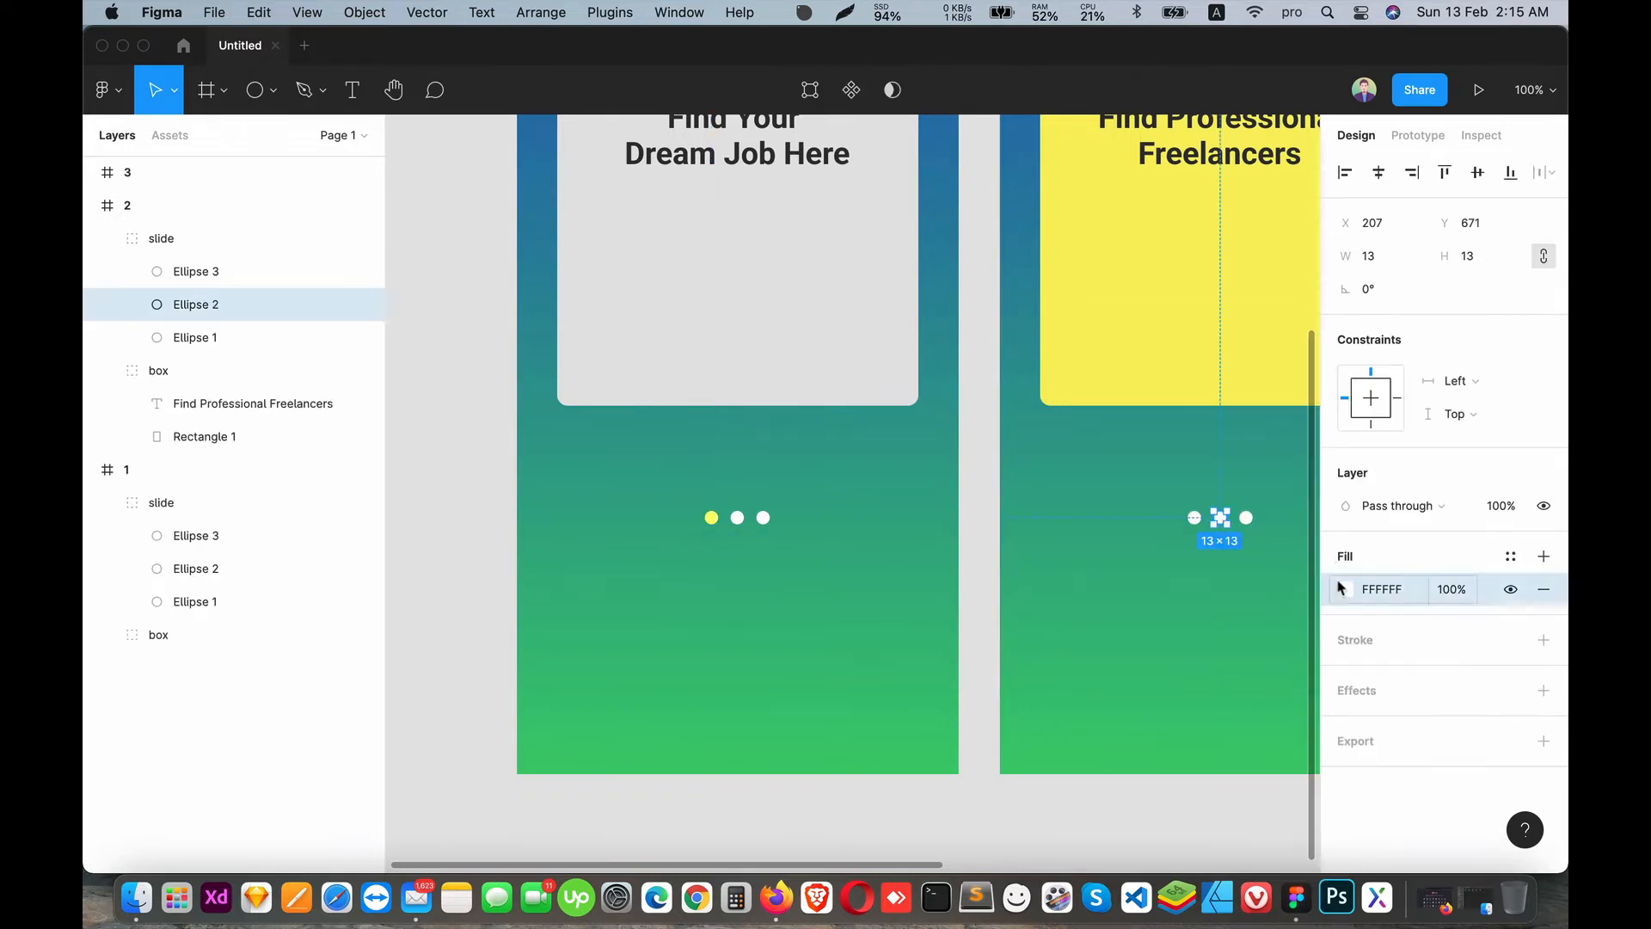
{"action": "left_click", "coordinate": [1345, 591]}
{"action": "key", "text": "Return"}
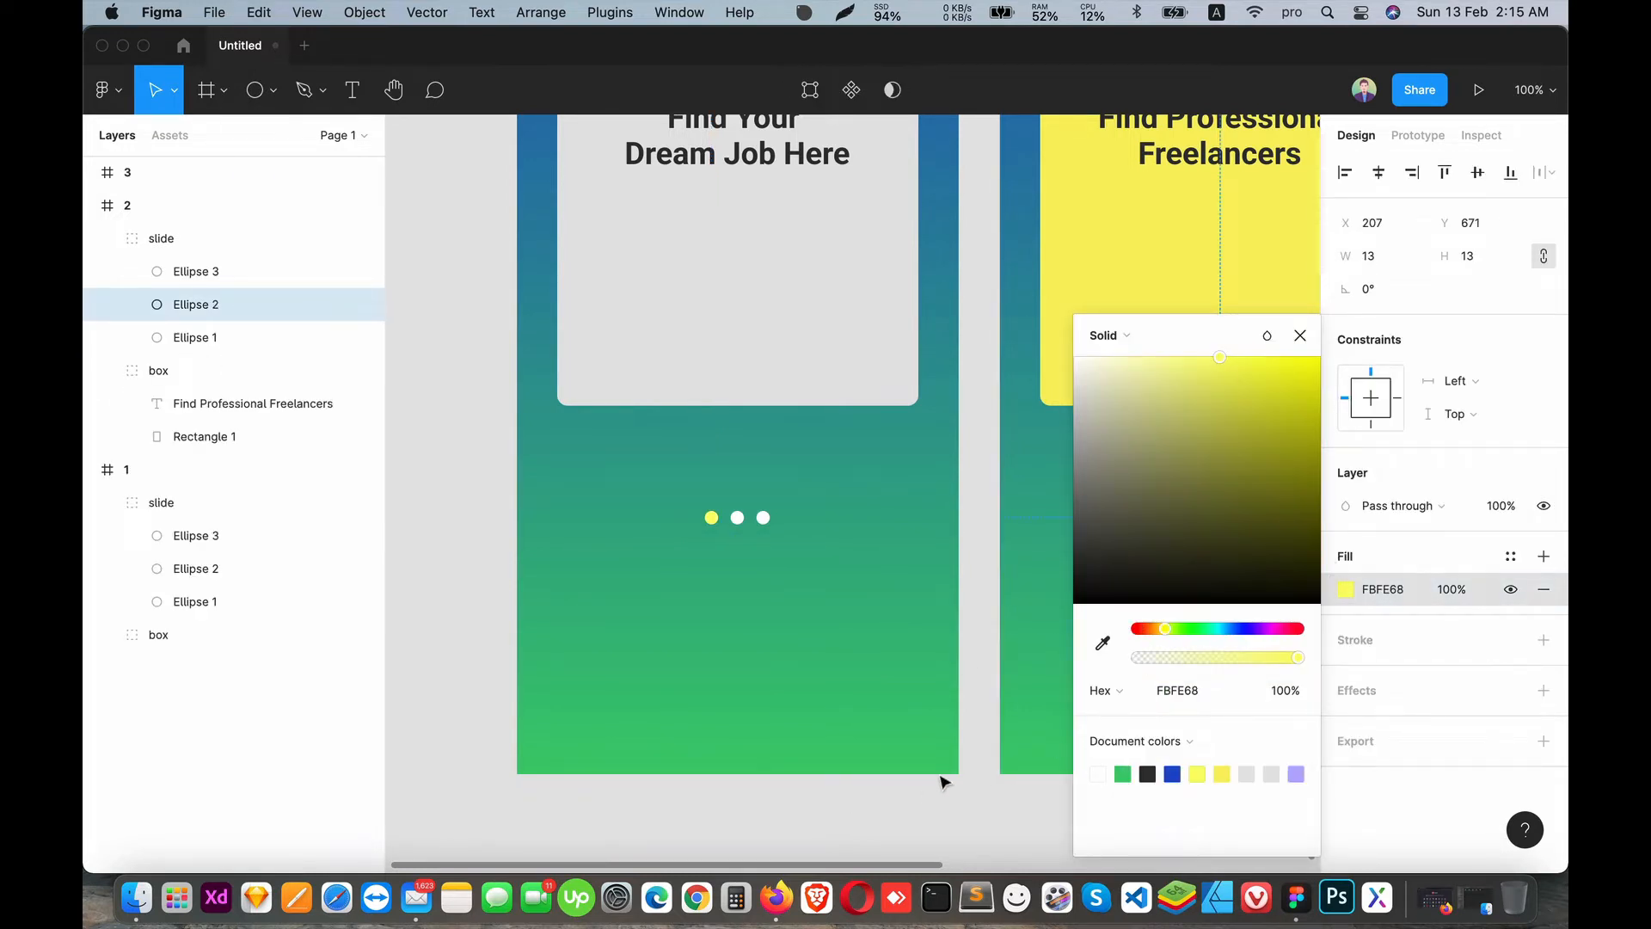
{"action": "left_click", "coordinate": [941, 781]}
{"action": "left_click_drag", "start_coordinate": [1162, 587], "coordinate": [849, 587]}
{"action": "left_click_drag", "start_coordinate": [1020, 538], "coordinate": [658, 529]}
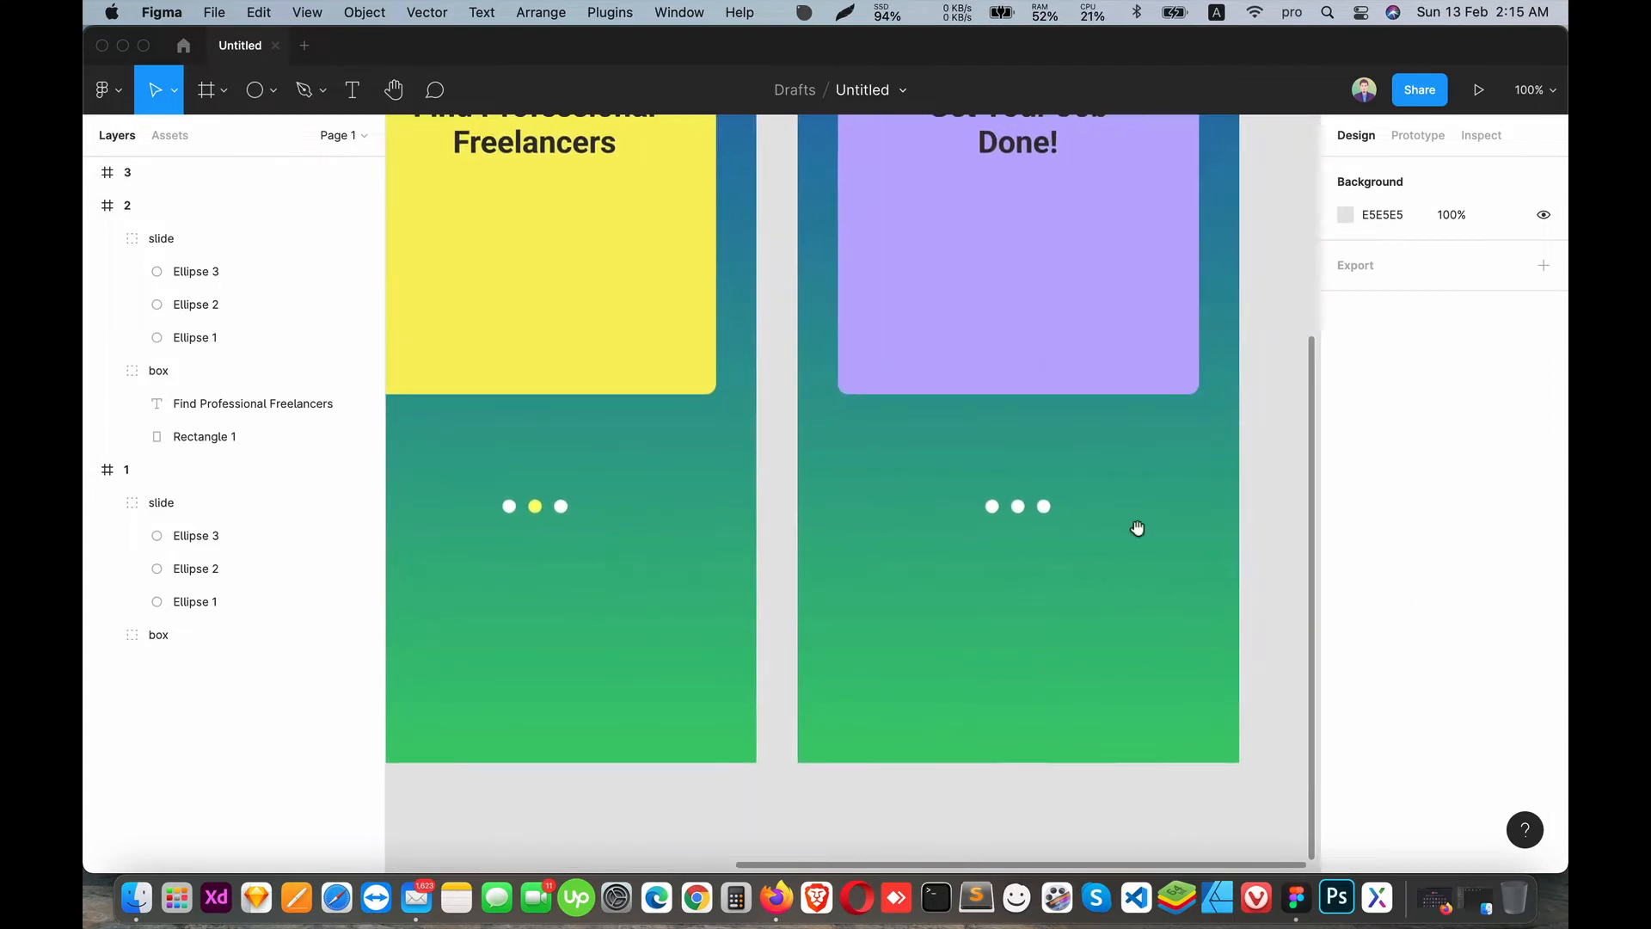
- Paste the same yellow onto the last dot of slide 3
{"action": "left_click", "coordinate": [1044, 506]}
{"action": "left_click", "coordinate": [1341, 590]}
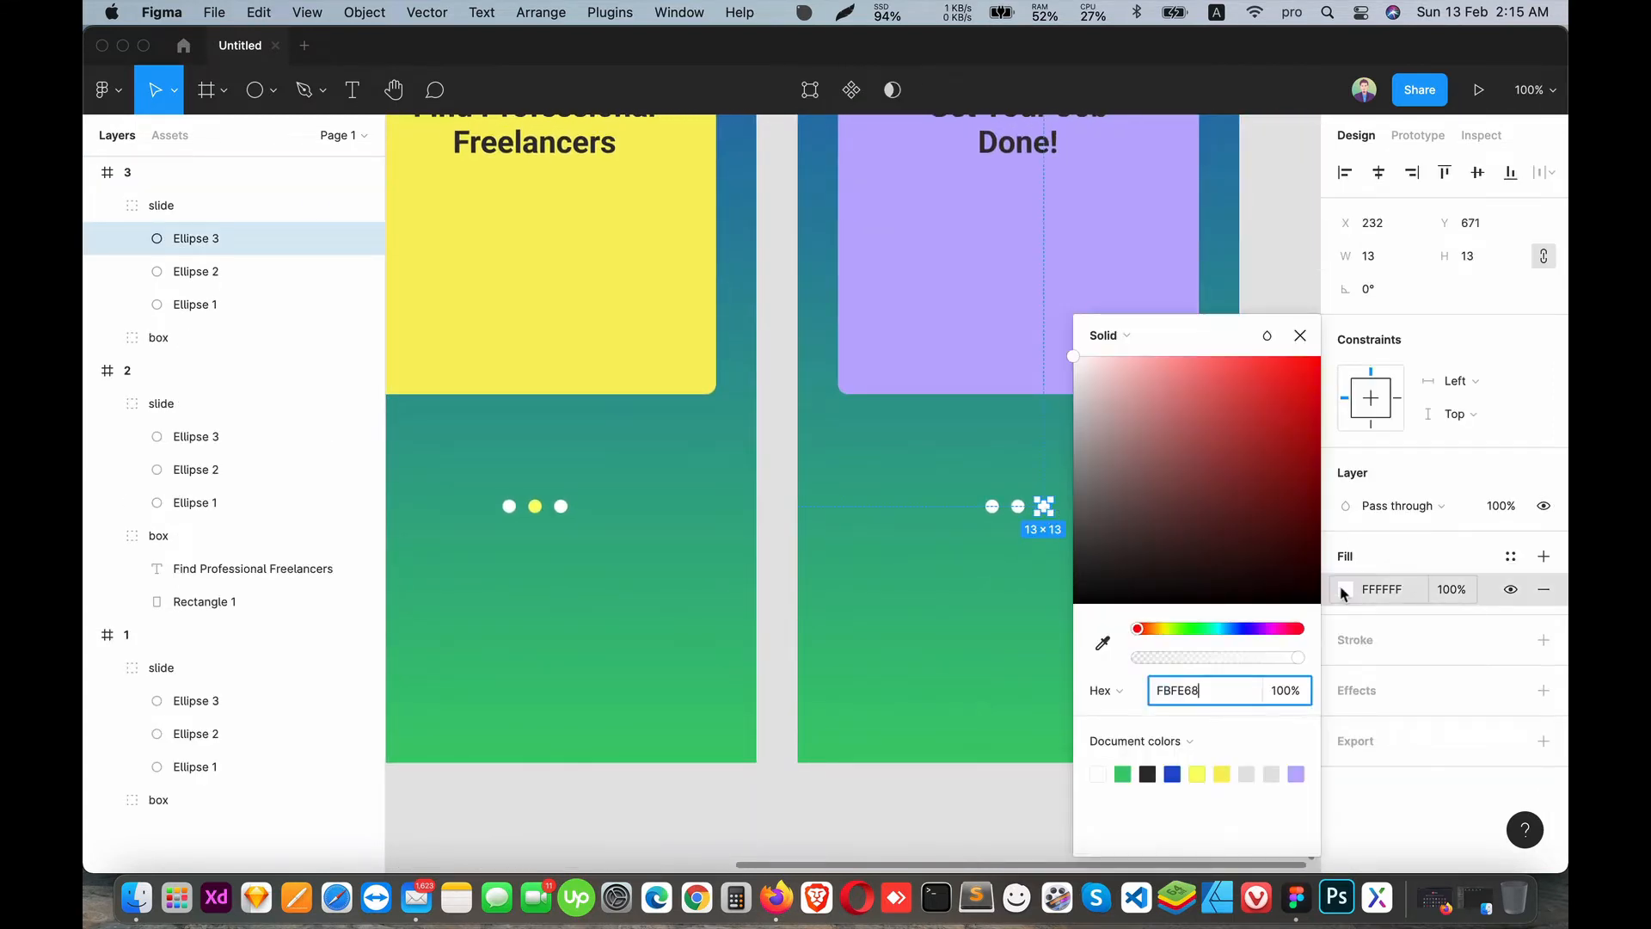
{"action": "key", "text": "cmd+v"}
{"action": "key", "text": "Return"}
{"action": "left_click", "coordinate": [987, 774]}
- Collapse all three frames' layers and zoom out to see the slides together
{"action": "left_click", "coordinate": [91, 172]}
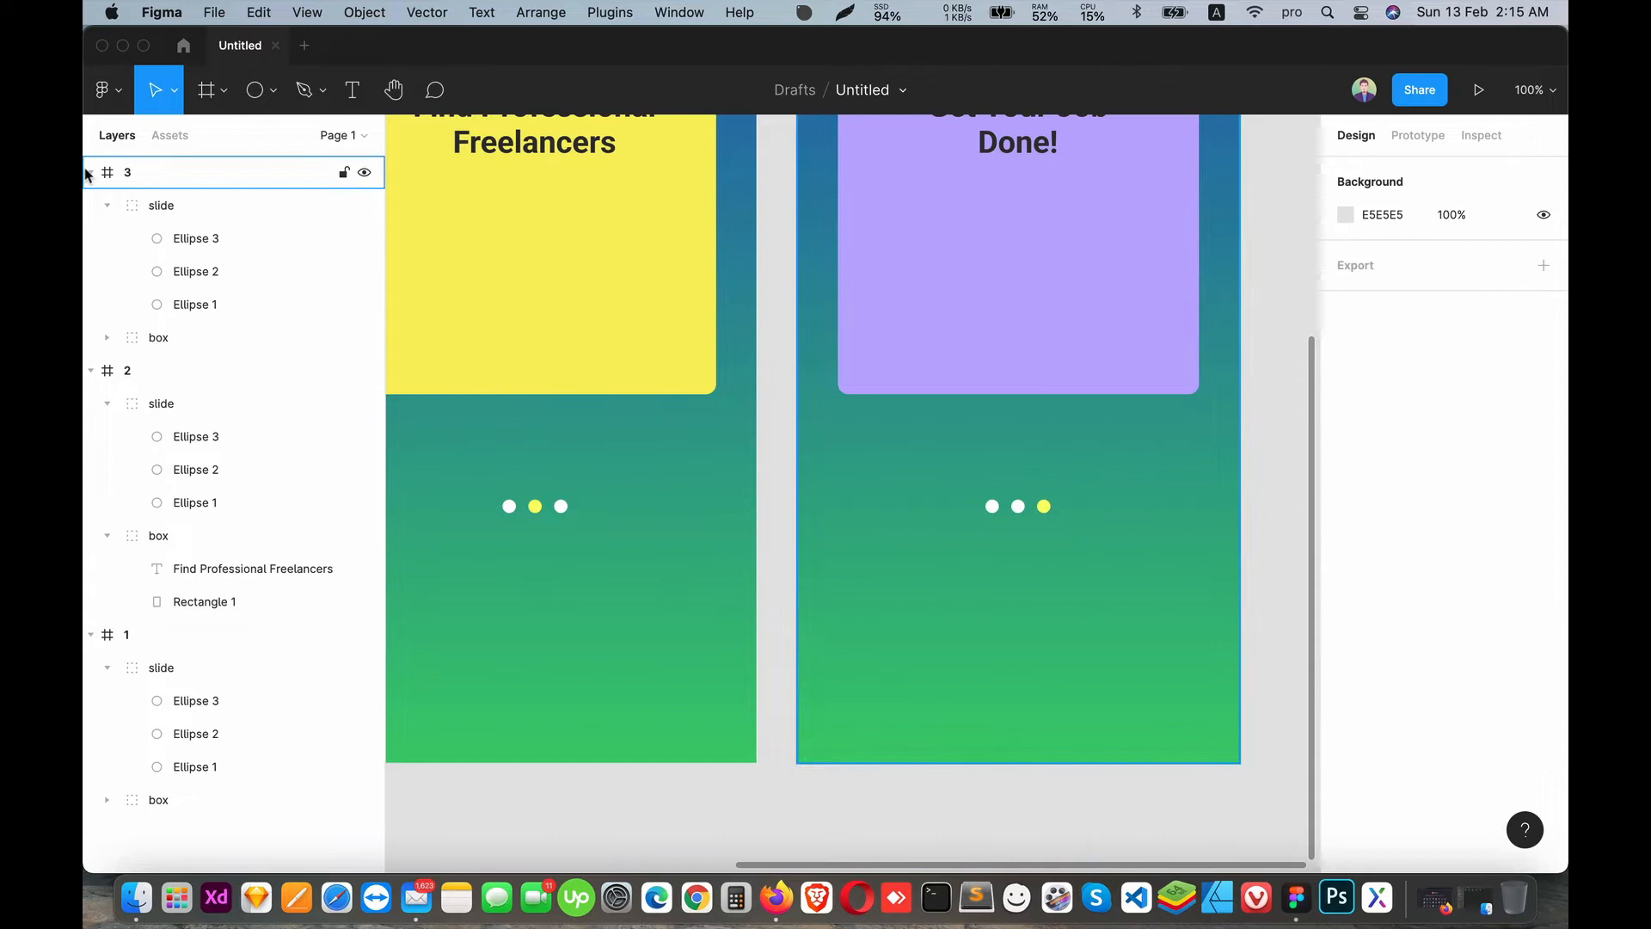
{"action": "left_click", "coordinate": [91, 206]}
{"action": "left_click", "coordinate": [90, 237]}
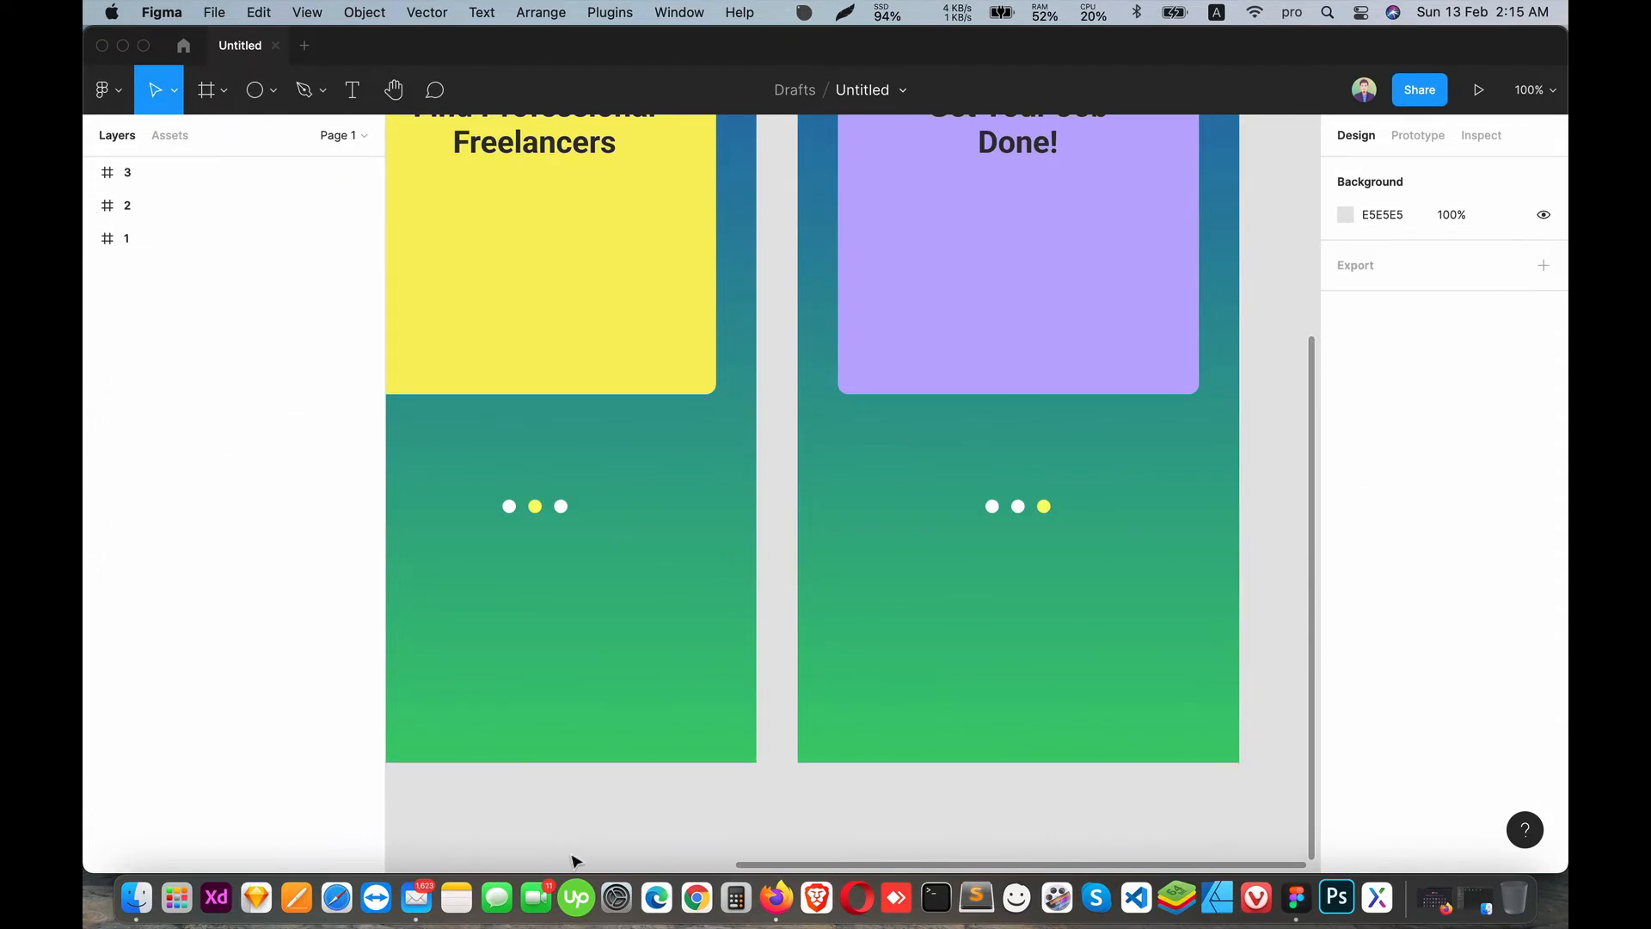
{"action": "key", "text": "cmd+minus"}
{"action": "left_click_drag", "start_coordinate": [645, 444], "coordinate": [823, 521]}
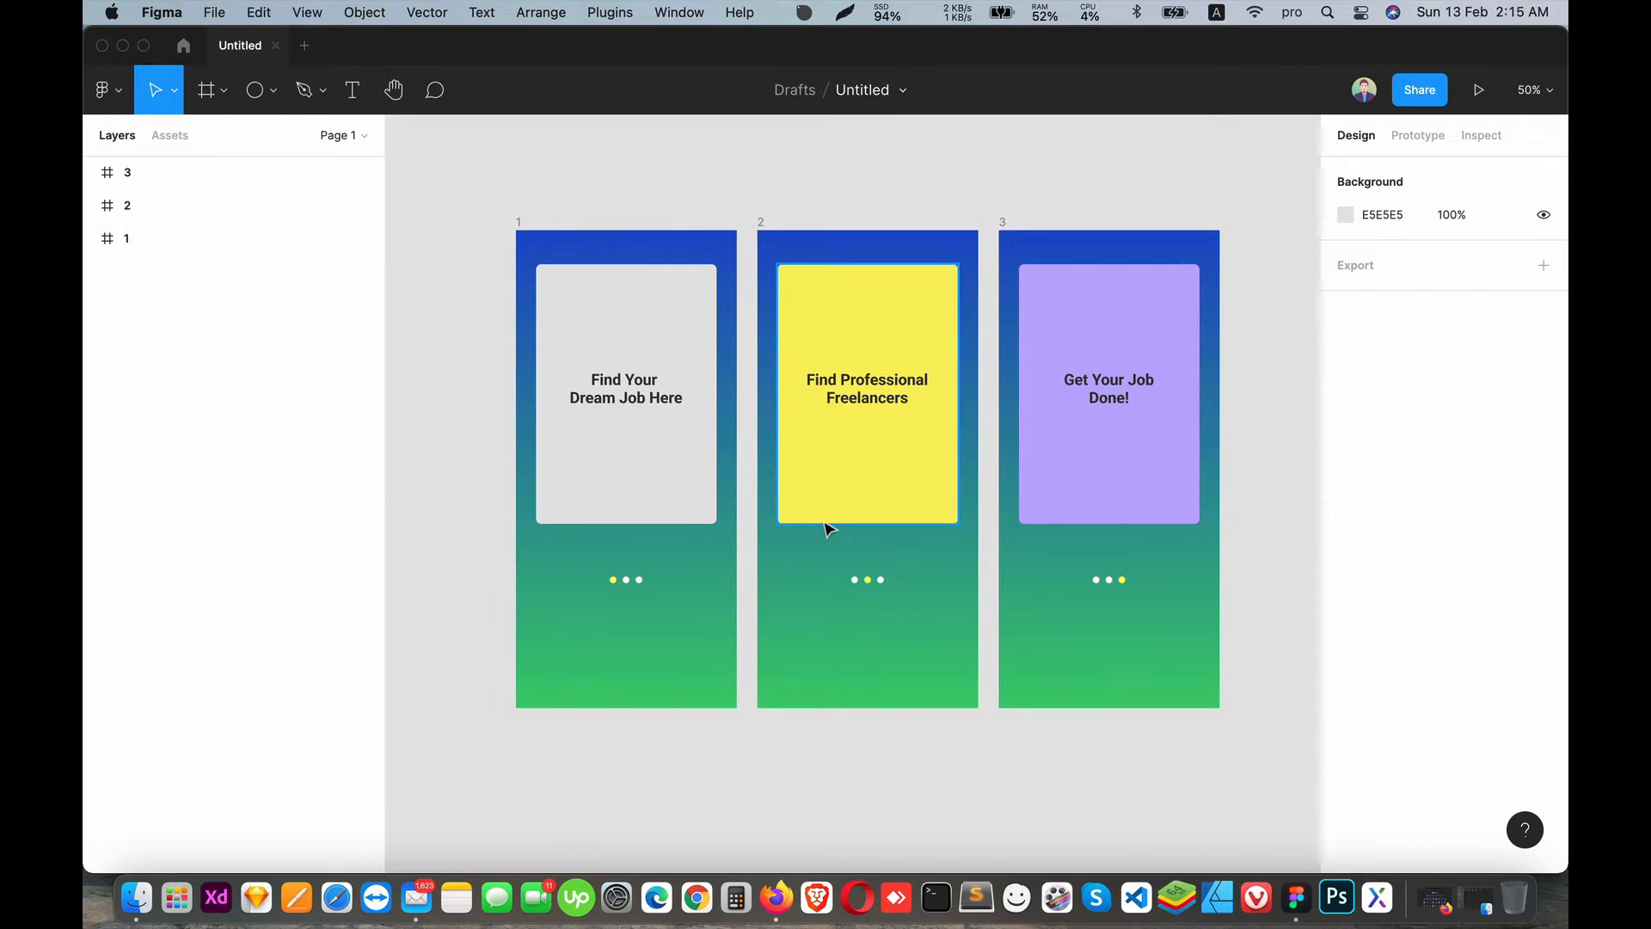
{"action": "scroll", "coordinate": [825, 527], "scroll_direction": "up", "scroll_amount": 3}
- Zoom to the third slide and start drawing a rectangle under the dots
{"action": "left_click_drag", "start_coordinate": [620, 426], "coordinate": [387, 443]}
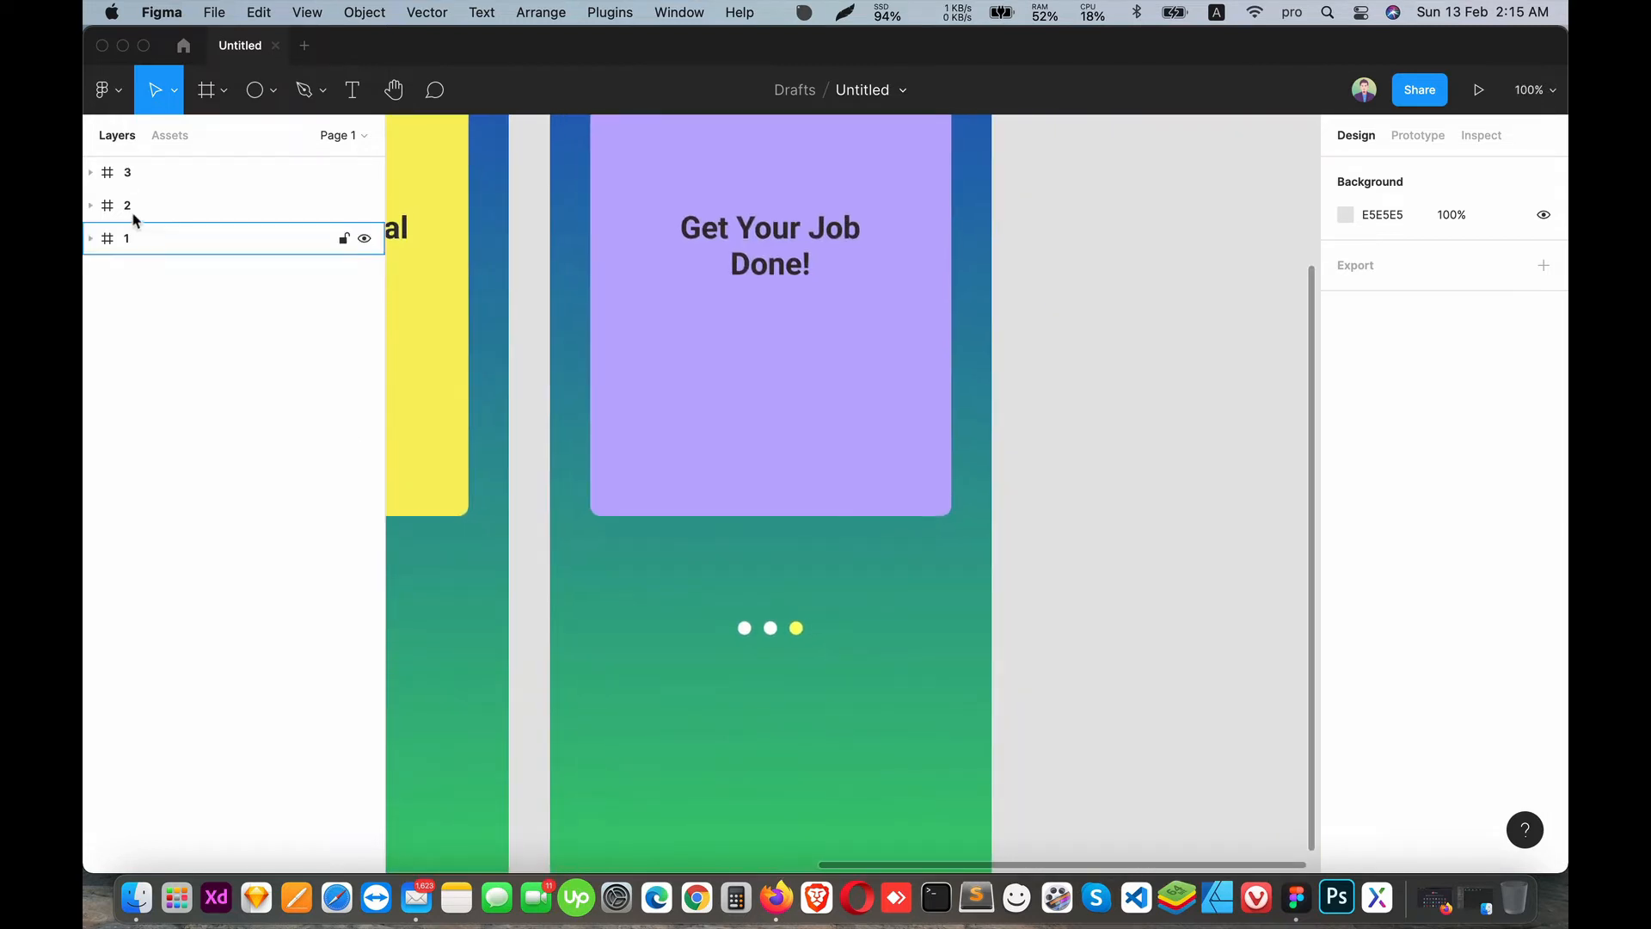
{"action": "left_click", "coordinate": [106, 172]}
{"action": "left_click", "coordinate": [108, 206]}
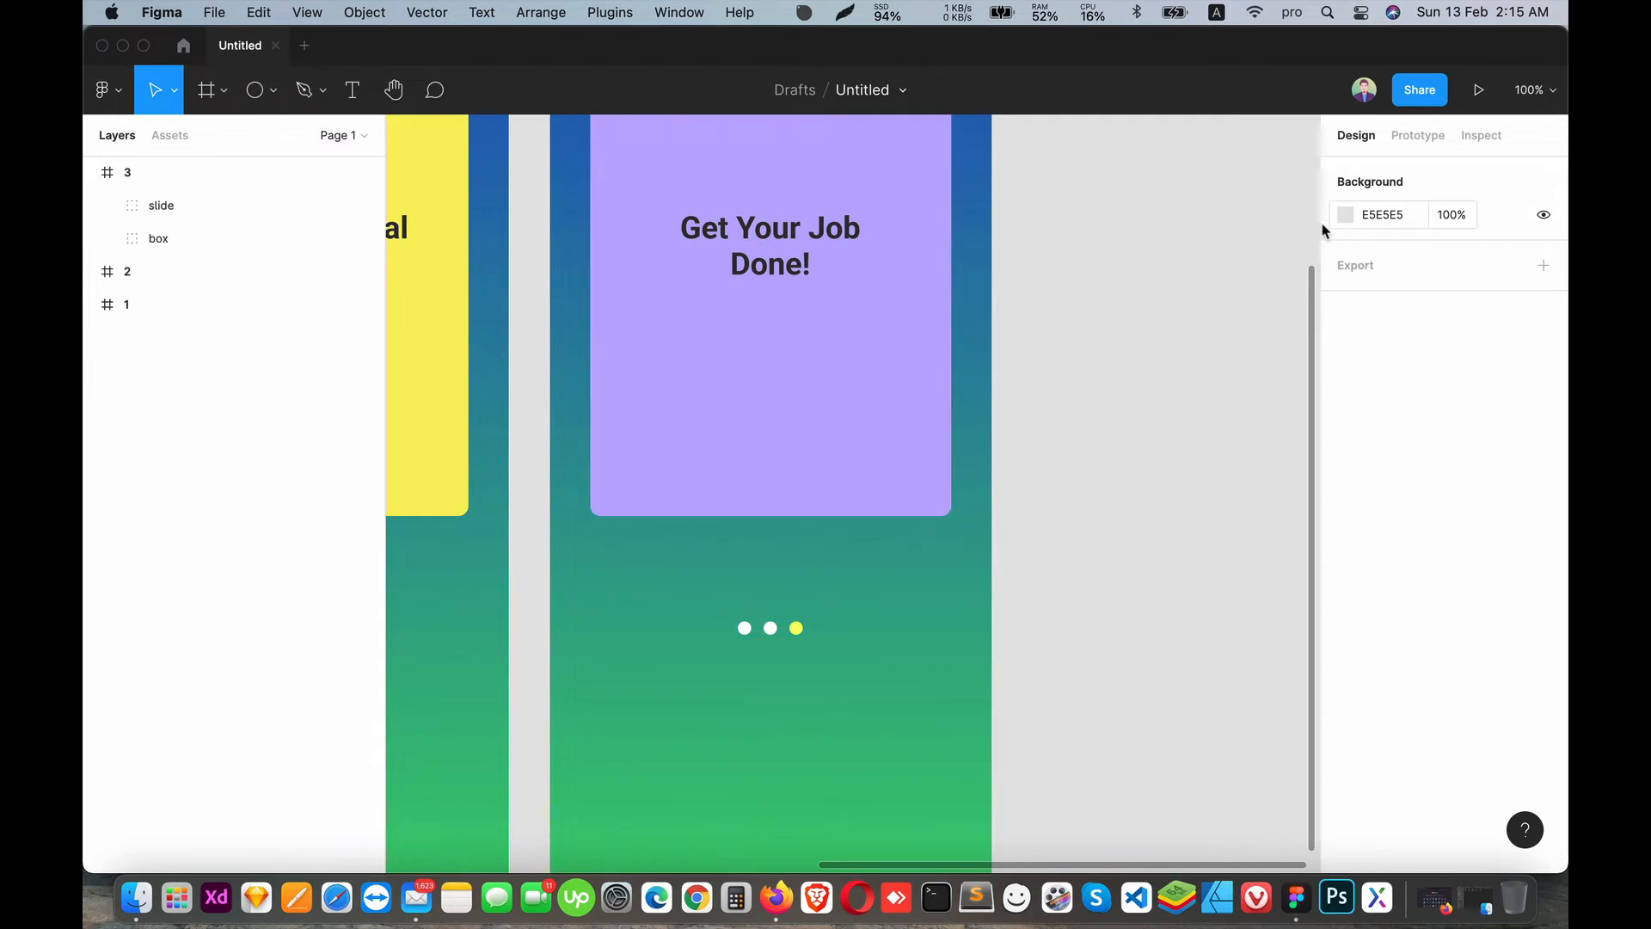
{"action": "left_click", "coordinate": [272, 91]}
{"action": "left_click", "coordinate": [257, 140]}
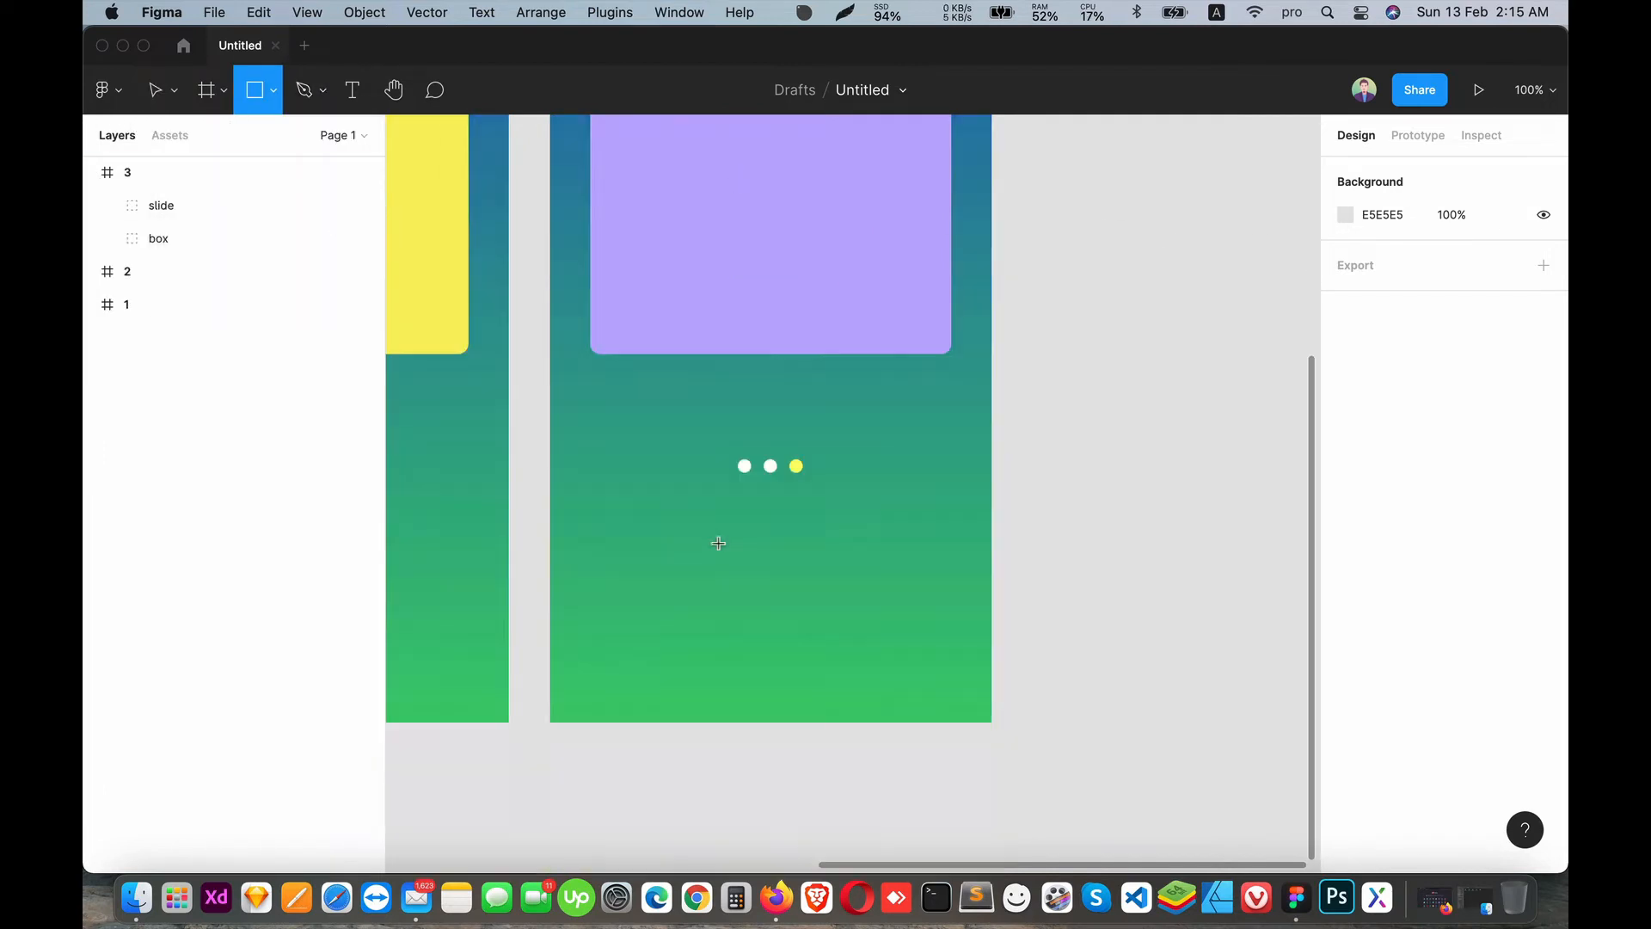
{"action": "scroll", "coordinate": [723, 516], "scroll_direction": "down", "scroll_amount": 5}
{"action": "left_click_drag", "start_coordinate": [671, 422], "coordinate": [844, 480]}
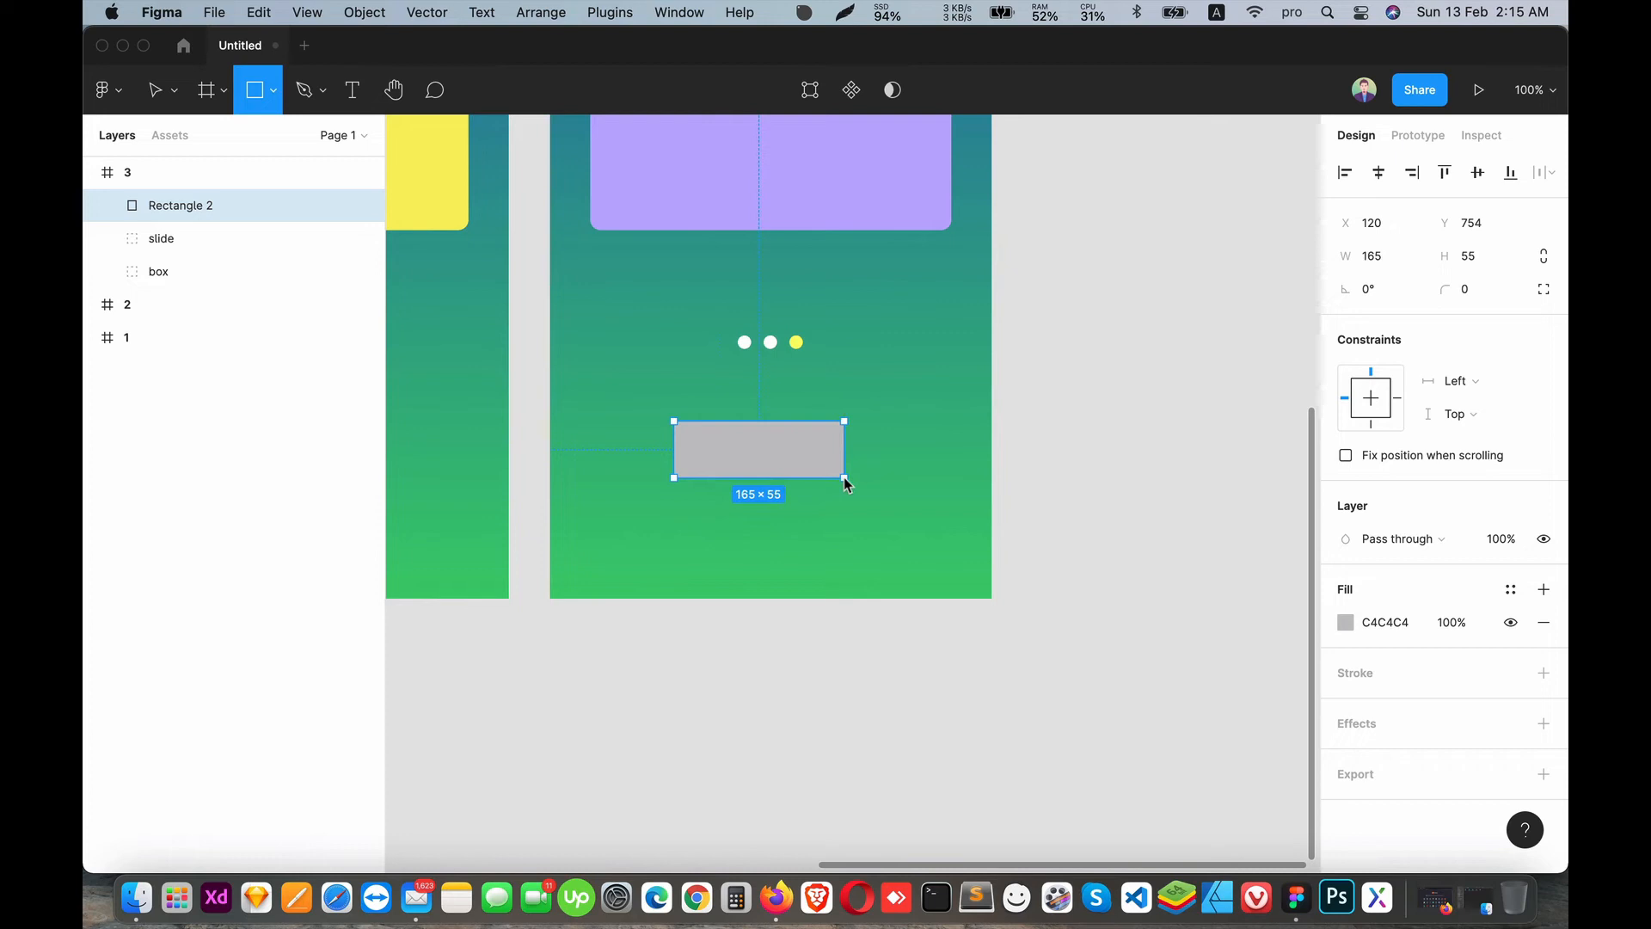
- Give the rectangle corner radius 10, a white fill, and centre it horizontally in the slide
{"action": "left_click", "coordinate": [1472, 290]}
{"action": "type", "text": "10"}
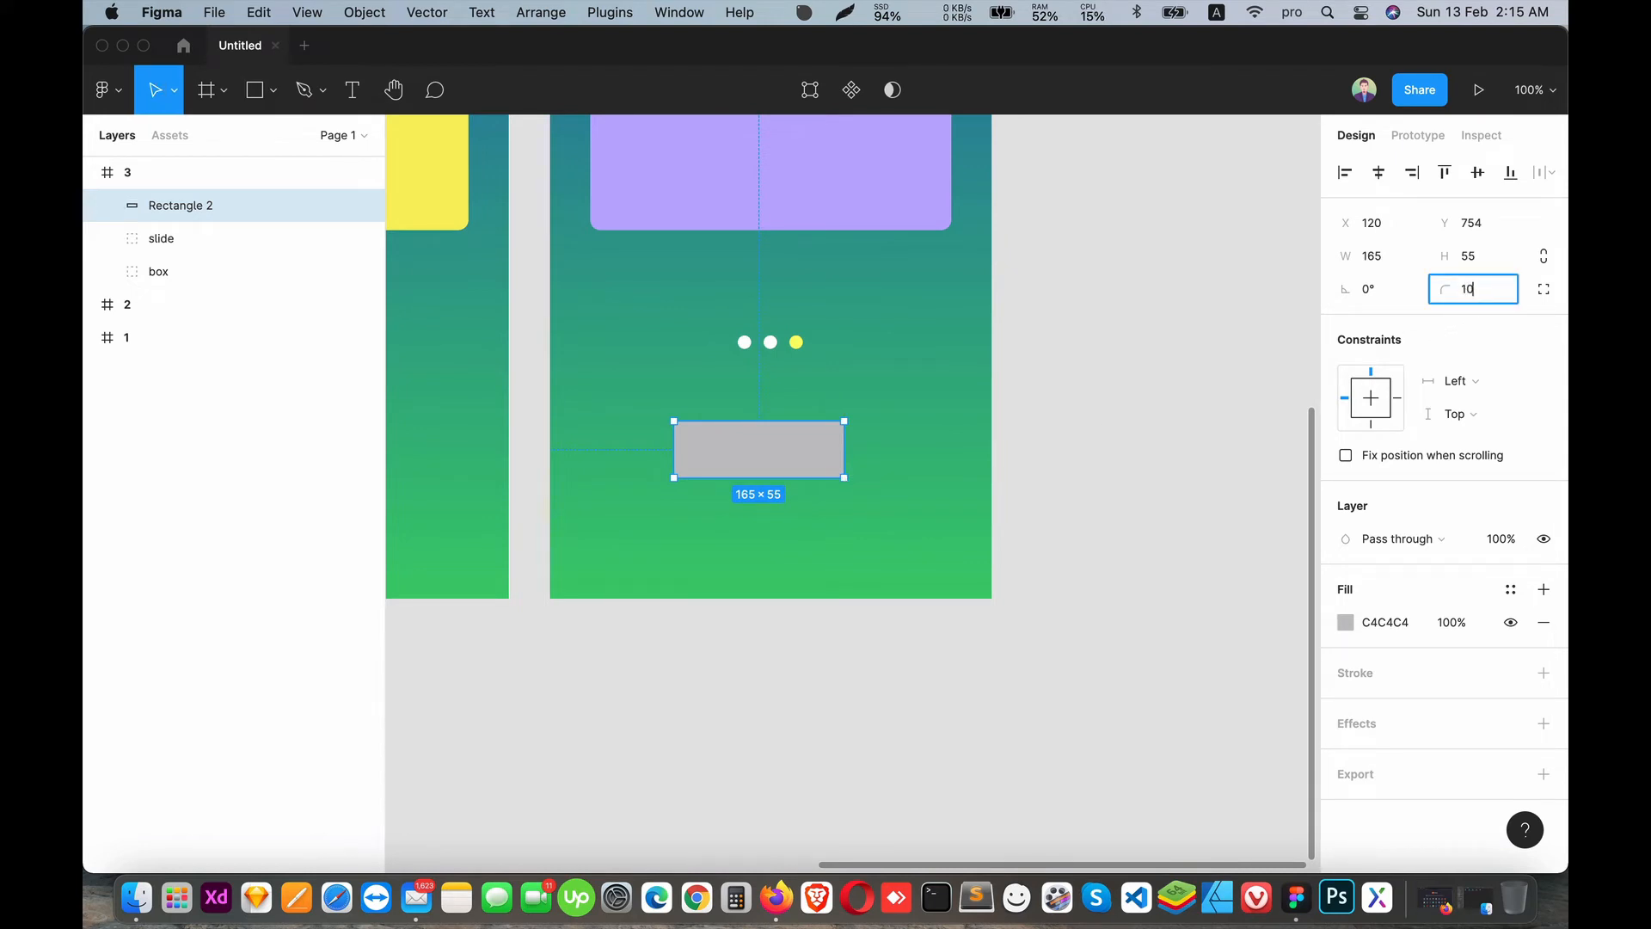
{"action": "key", "text": "Return"}
{"action": "left_click", "coordinate": [1349, 625]}
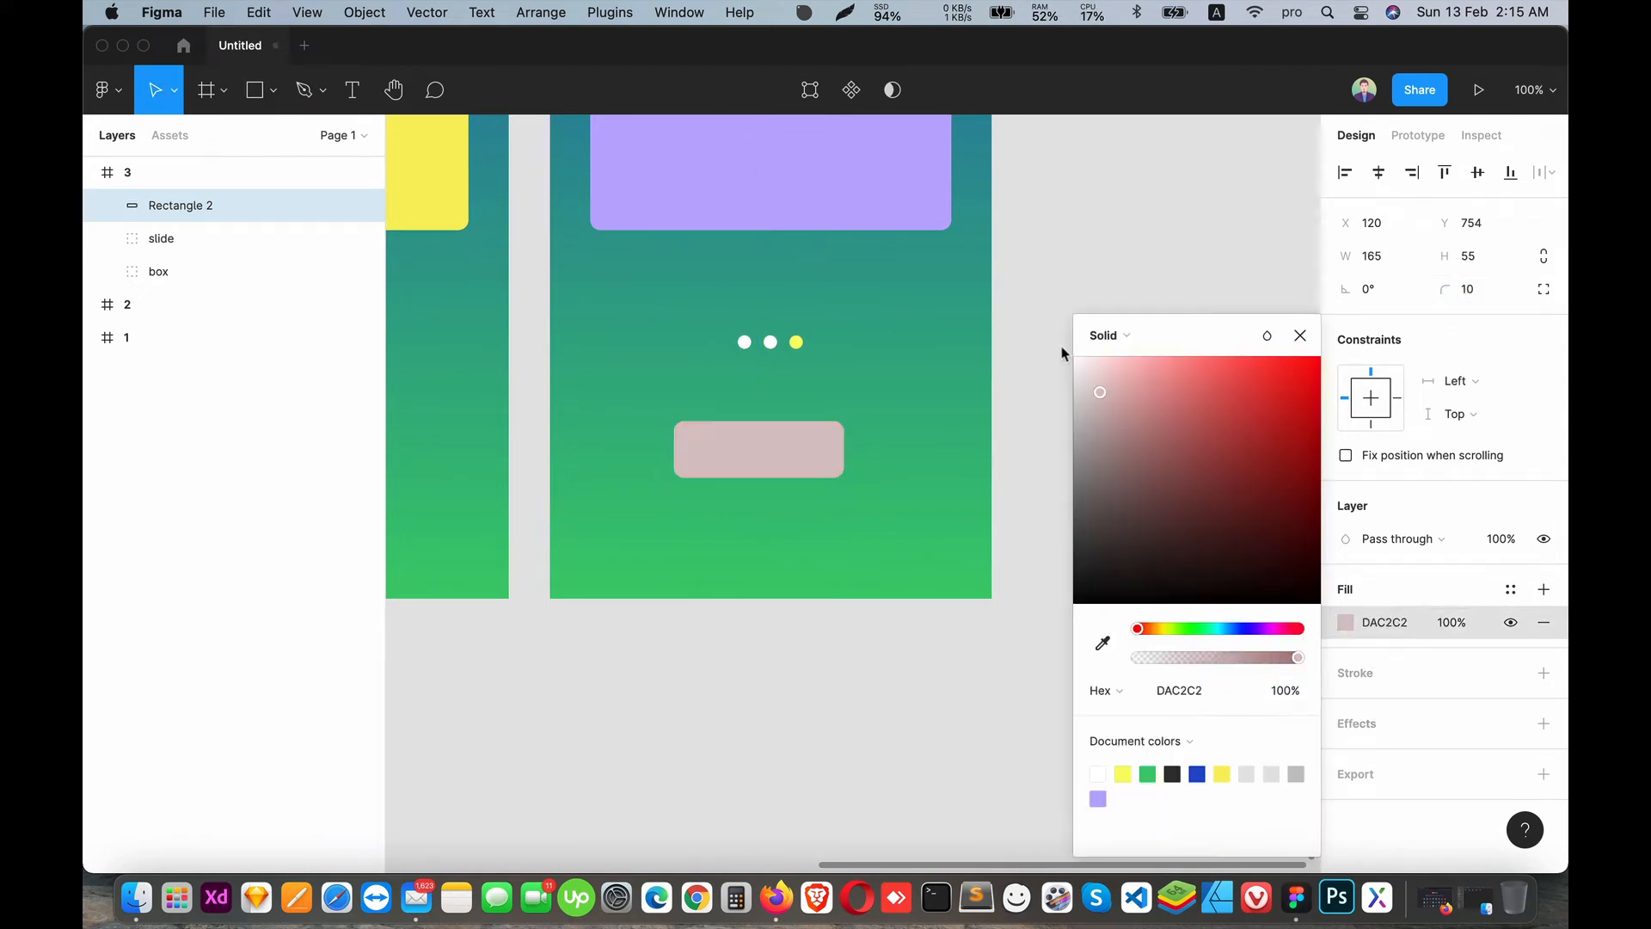
{"action": "left_click", "coordinate": [1105, 359]}
{"action": "left_click", "coordinate": [1123, 214]}
{"action": "left_click", "coordinate": [836, 429]}
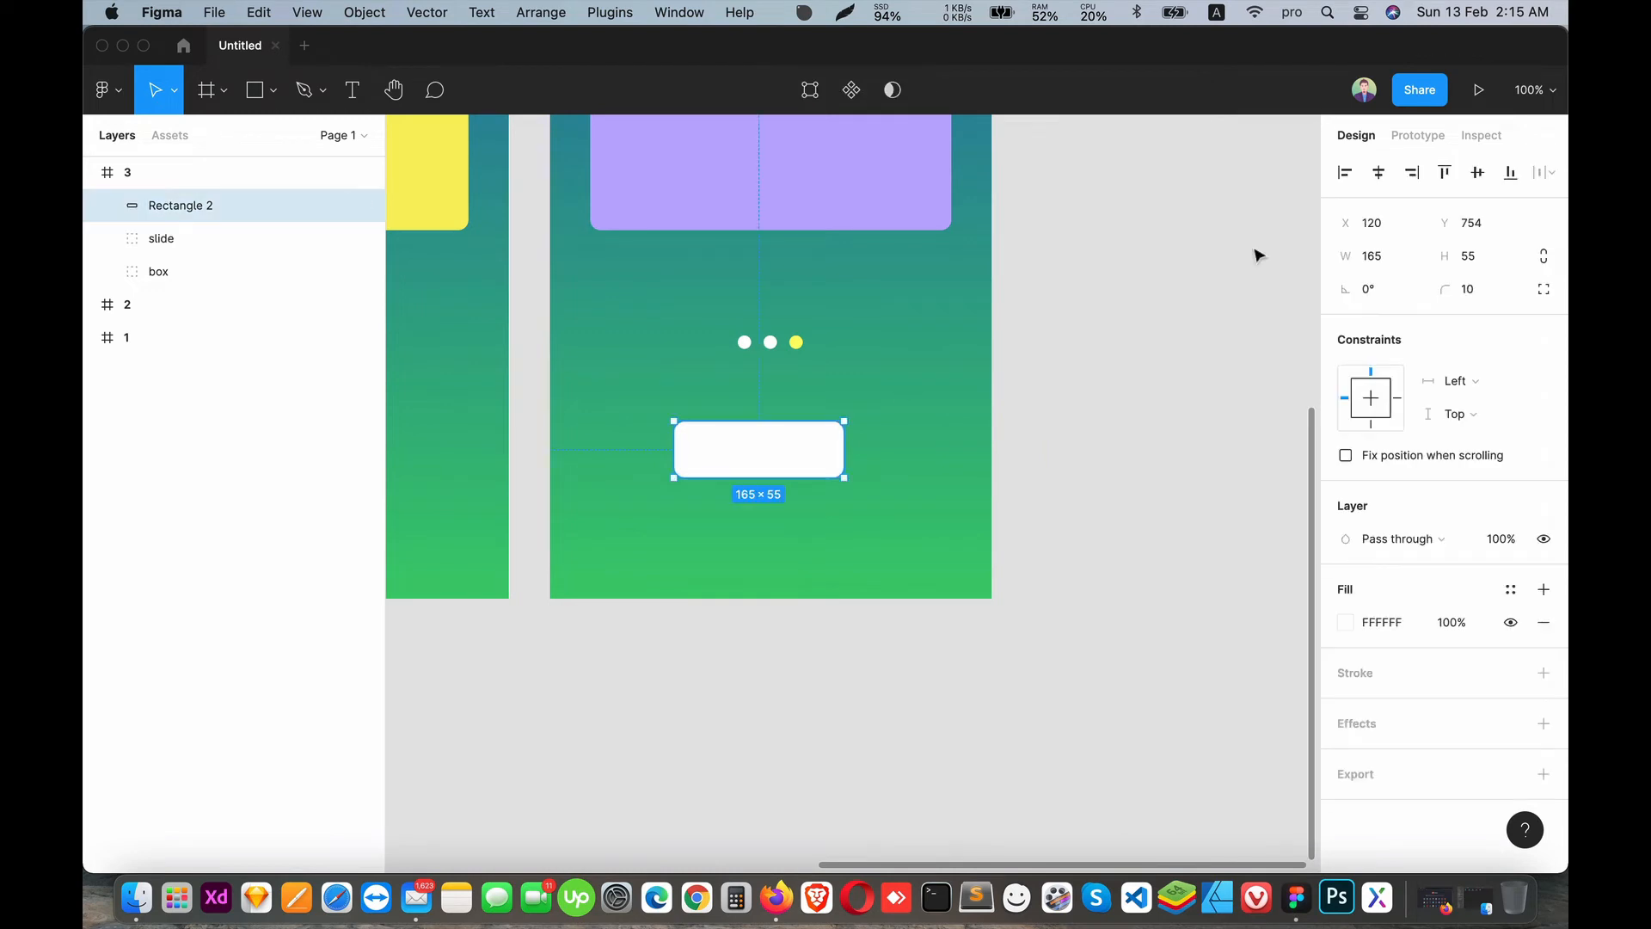
{"action": "left_click", "coordinate": [1378, 173]}
- Add a 'Get Started' text label below the rectangle
{"action": "key", "text": "t"}
{"action": "left_click", "coordinate": [832, 559]}
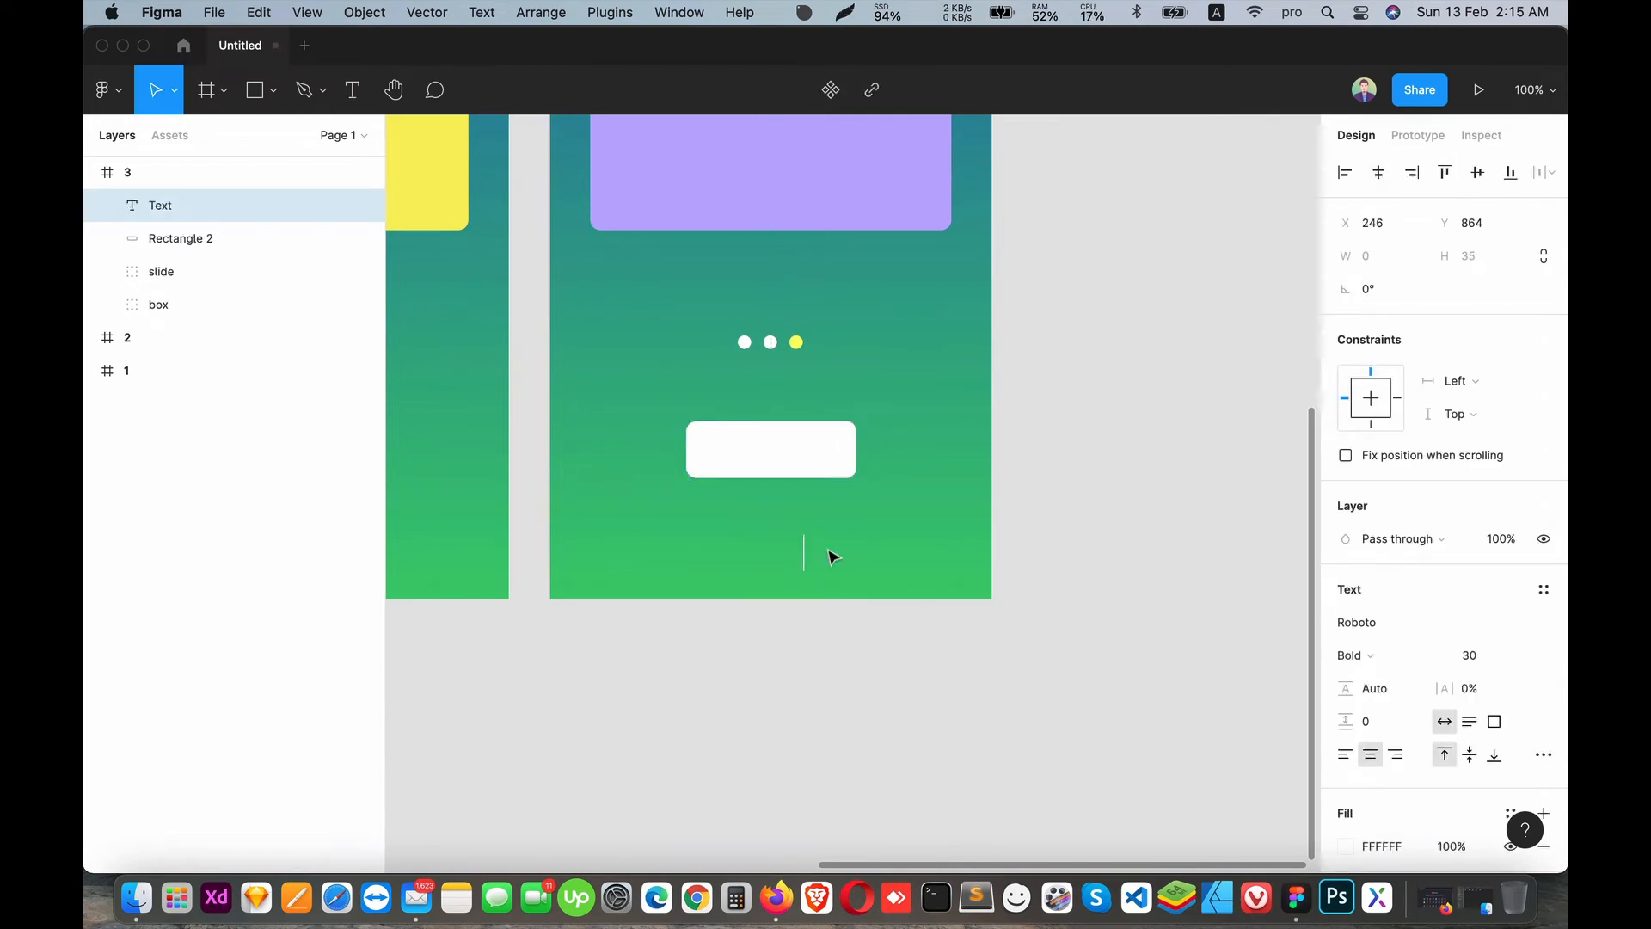
{"action": "type", "text": "eGet D"}
{"action": "key", "text": "BackSpace"}
{"action": "type", "text": "St"}
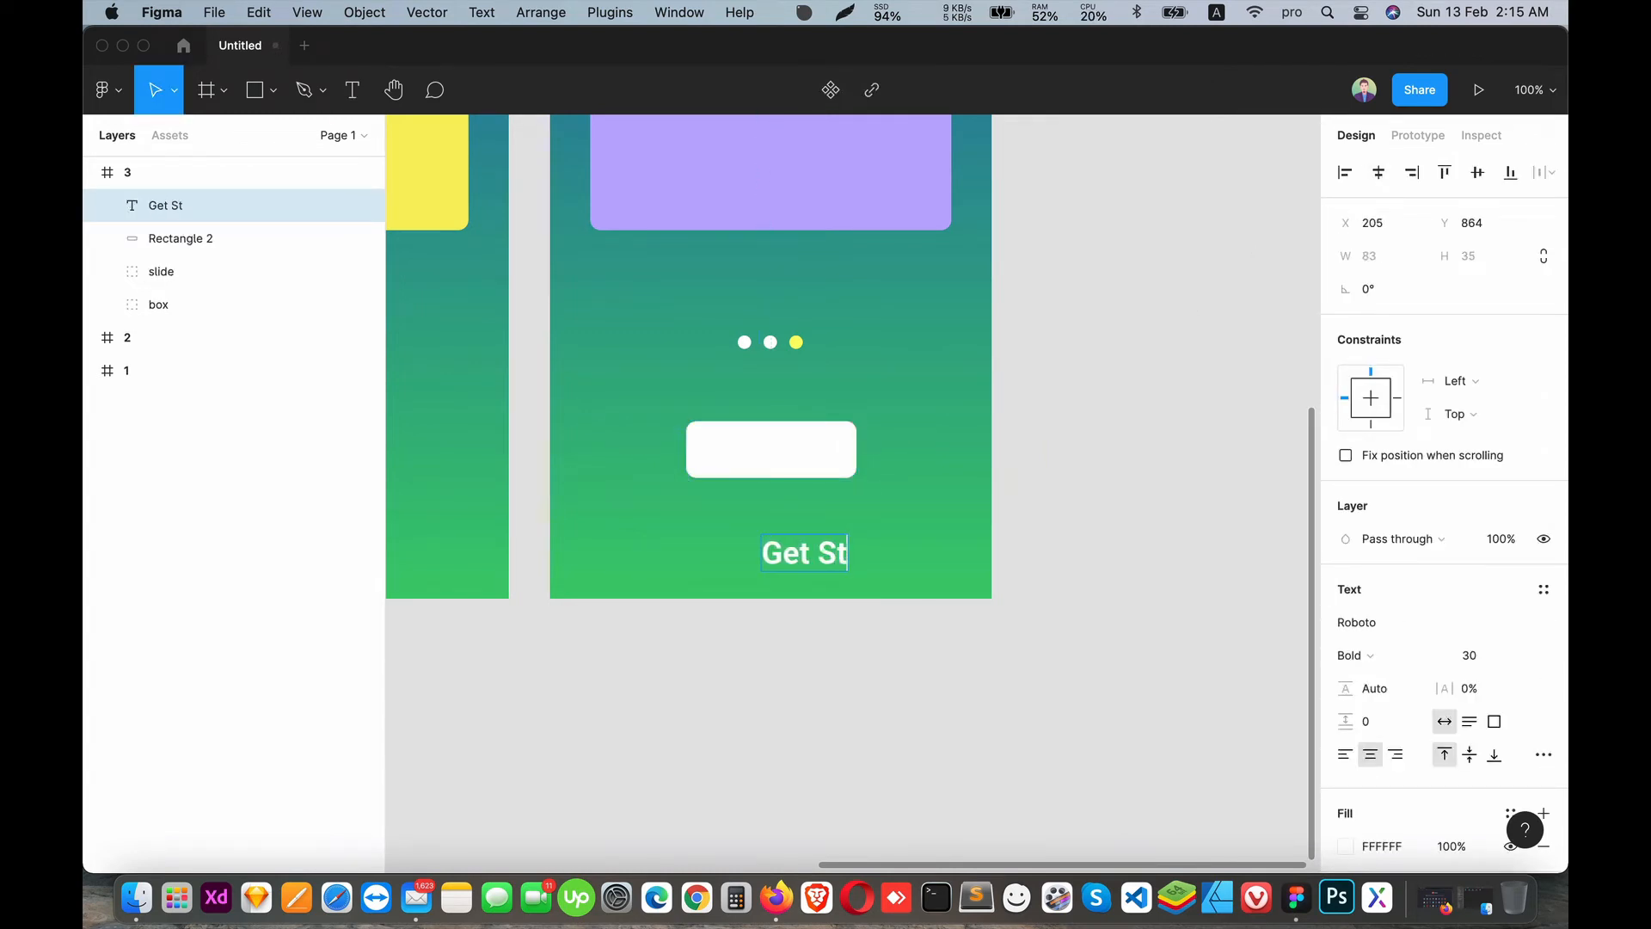
{"action": "type", "text": "arted"}
{"action": "key", "text": "Escape"}
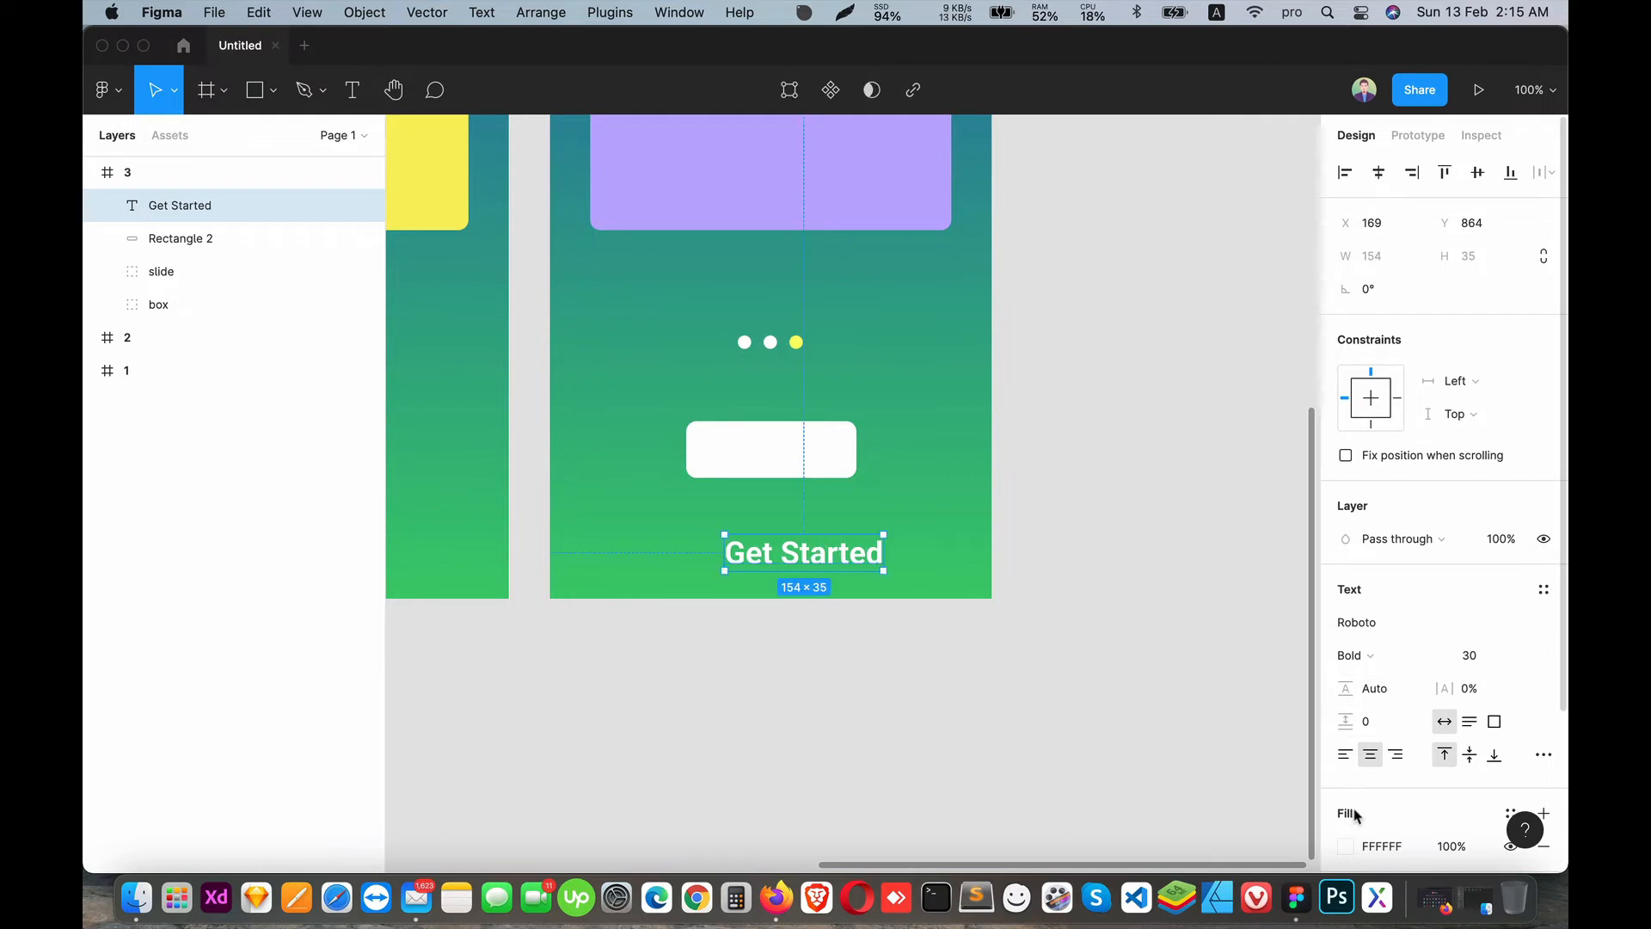
{"action": "scroll", "coordinate": [1420, 703], "scroll_direction": "down", "scroll_amount": 5}
- Colour the label dark grey 3E3E3E at font size 18
{"action": "left_click", "coordinate": [1346, 642]}
{"action": "mouse_move", "coordinate": [1081, 368]}
{"action": "left_mouse_down"}
{"action": "mouse_move", "coordinate": [1105, 480]}
{"action": "mouse_move", "coordinate": [1087, 542]}
{"action": "left_mouse_up"}
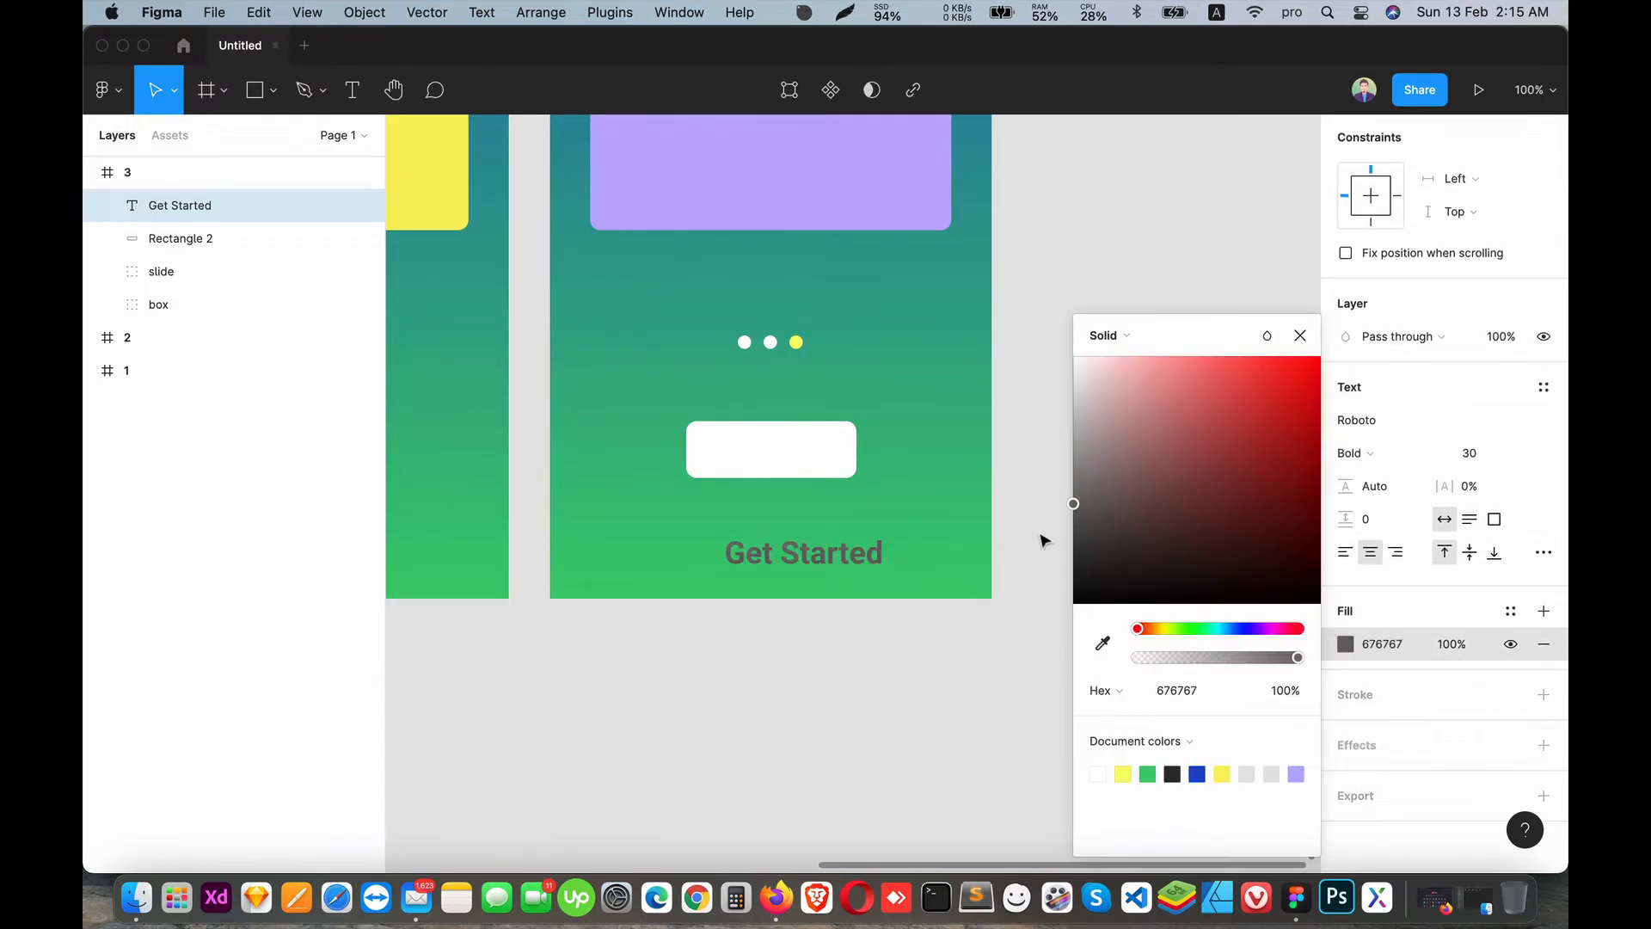
{"action": "left_click", "coordinate": [941, 639]}
{"action": "left_click", "coordinate": [804, 552]}
{"action": "left_click", "coordinate": [1477, 656]}
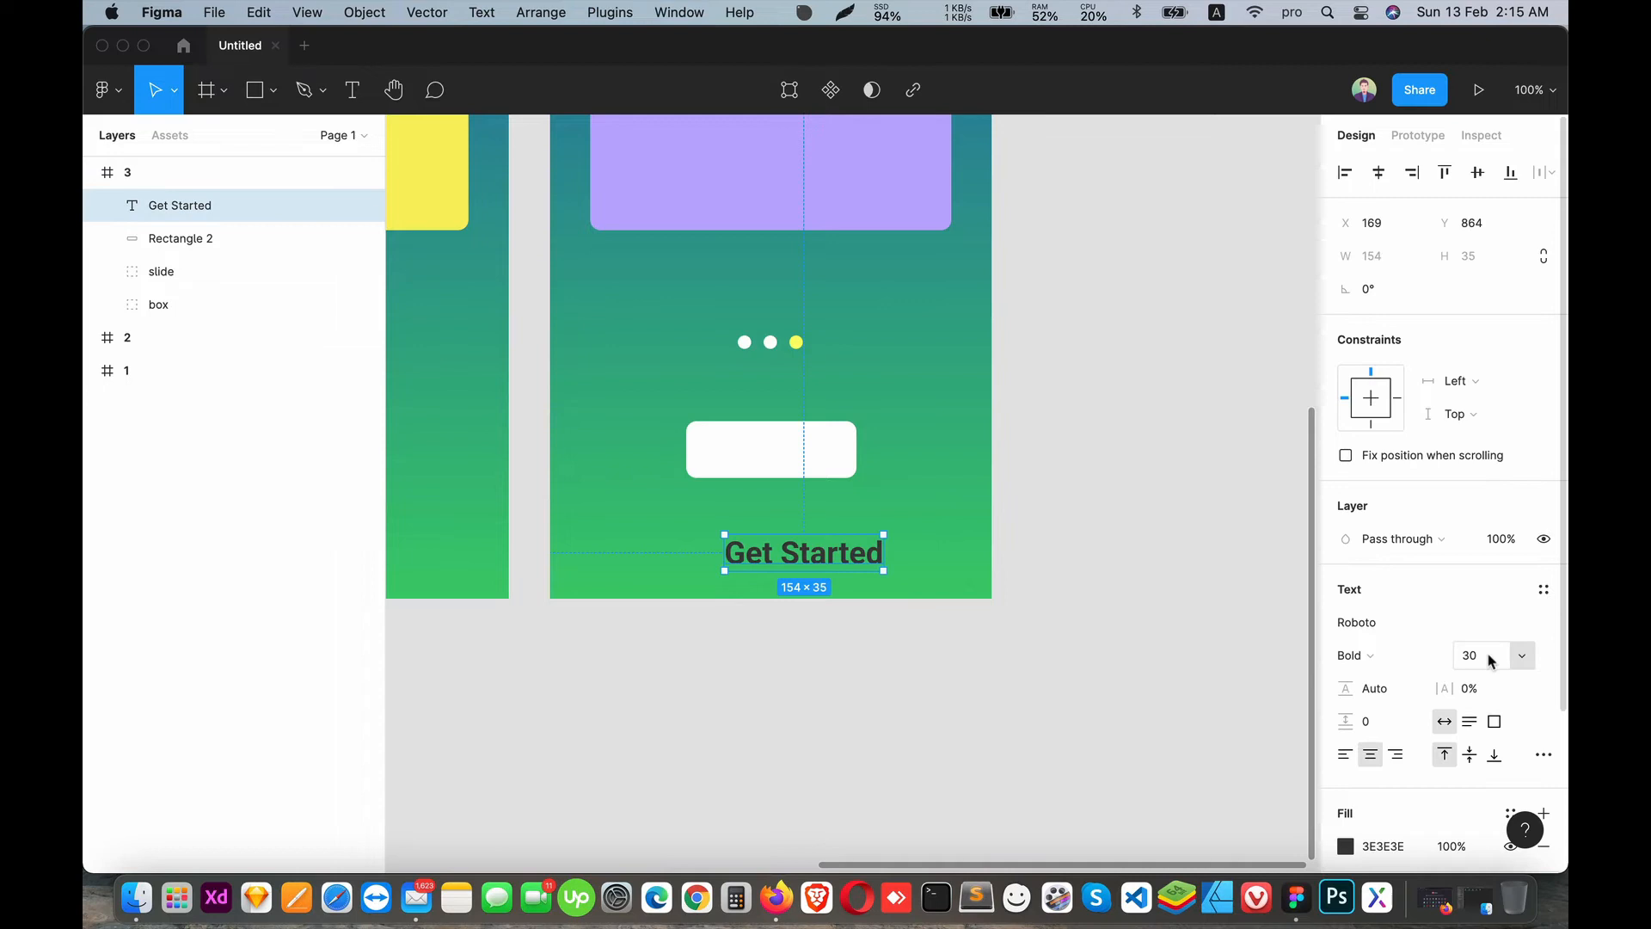
{"action": "type", "text": "18"}
{"action": "key", "text": "Return"}
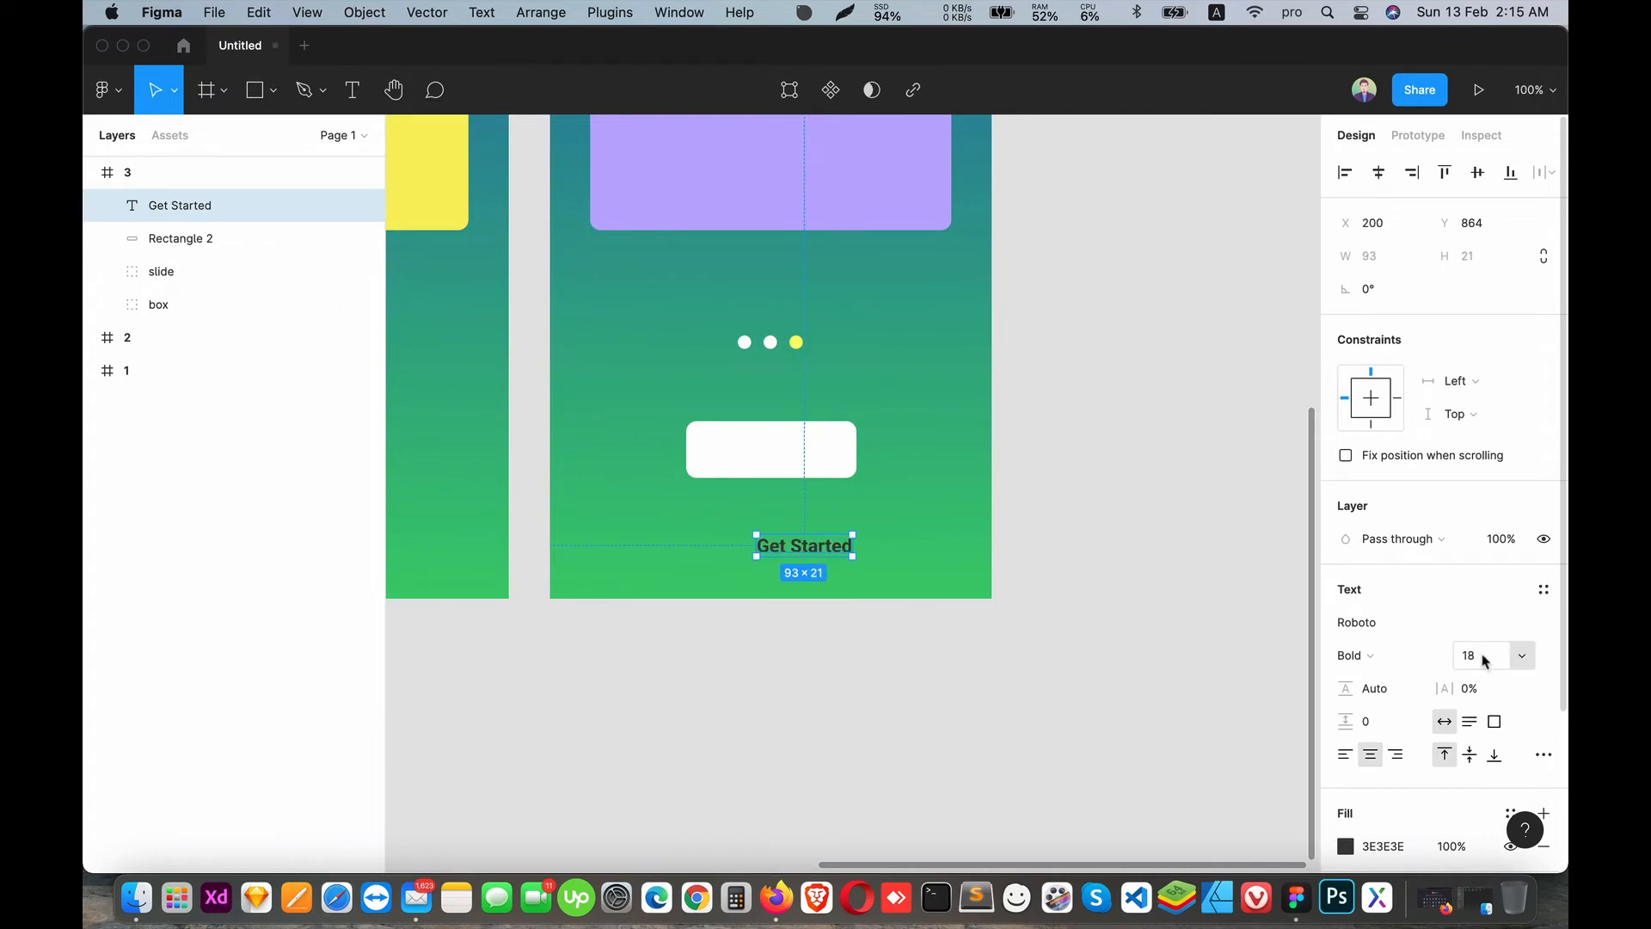
- Centre the label on the rectangle, group them and rename the group 'button'
{"action": "left_click_drag", "start_coordinate": [804, 554], "coordinate": [787, 462]}
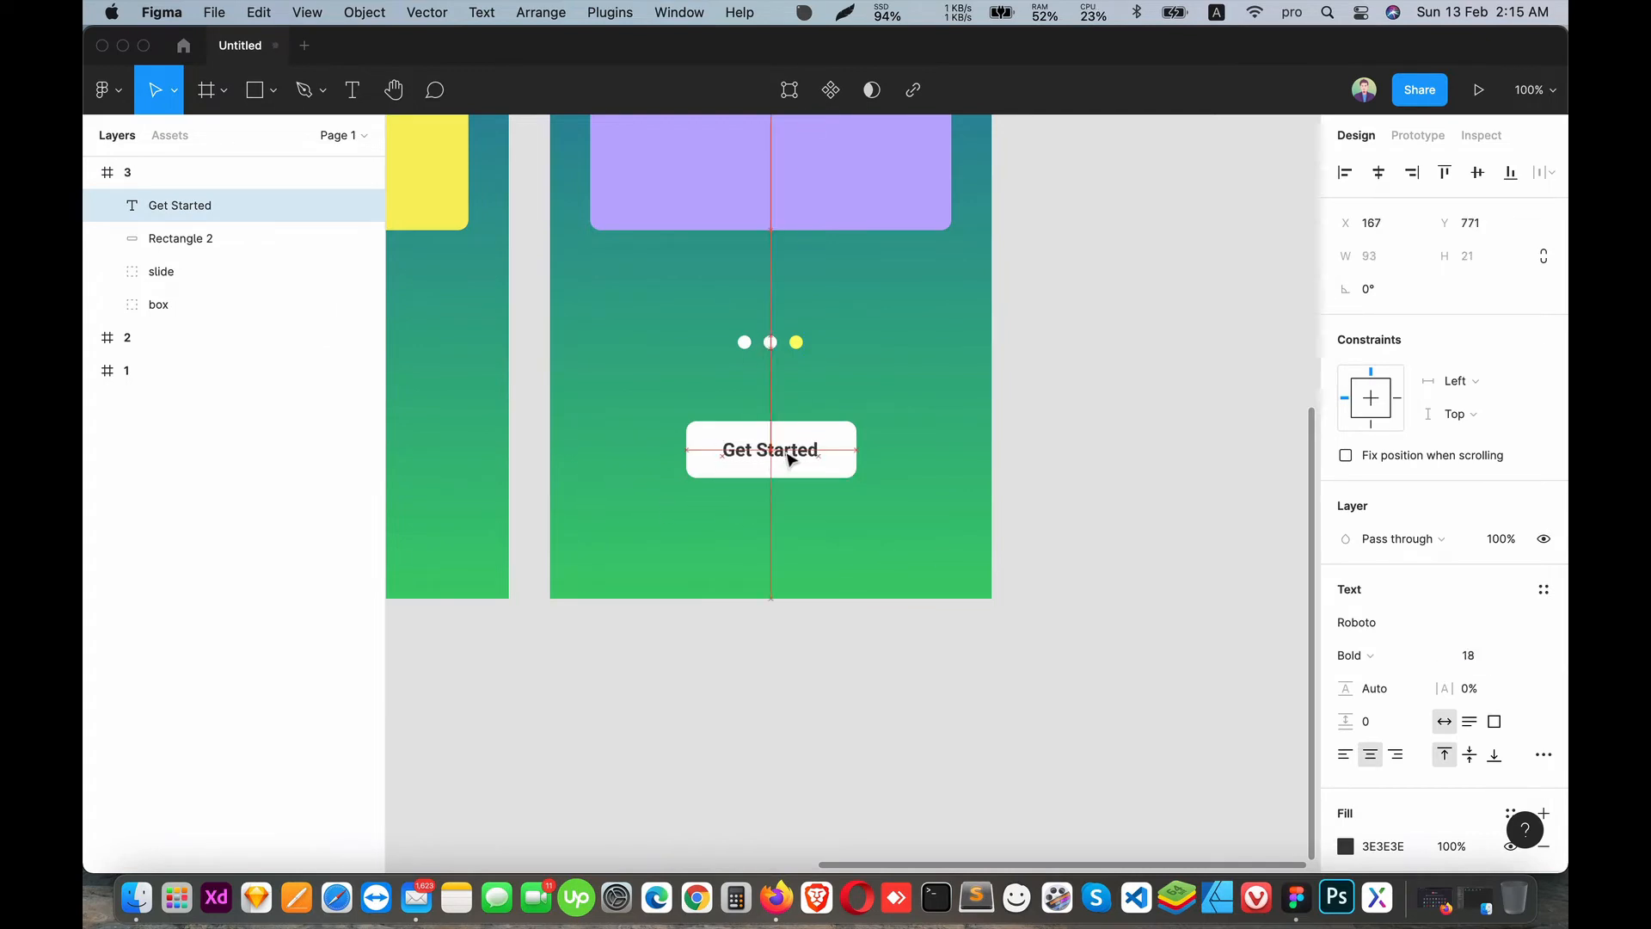
{"action": "left_click", "coordinate": [846, 433], "text": "shift"}
{"action": "left_click", "coordinate": [1477, 172]}
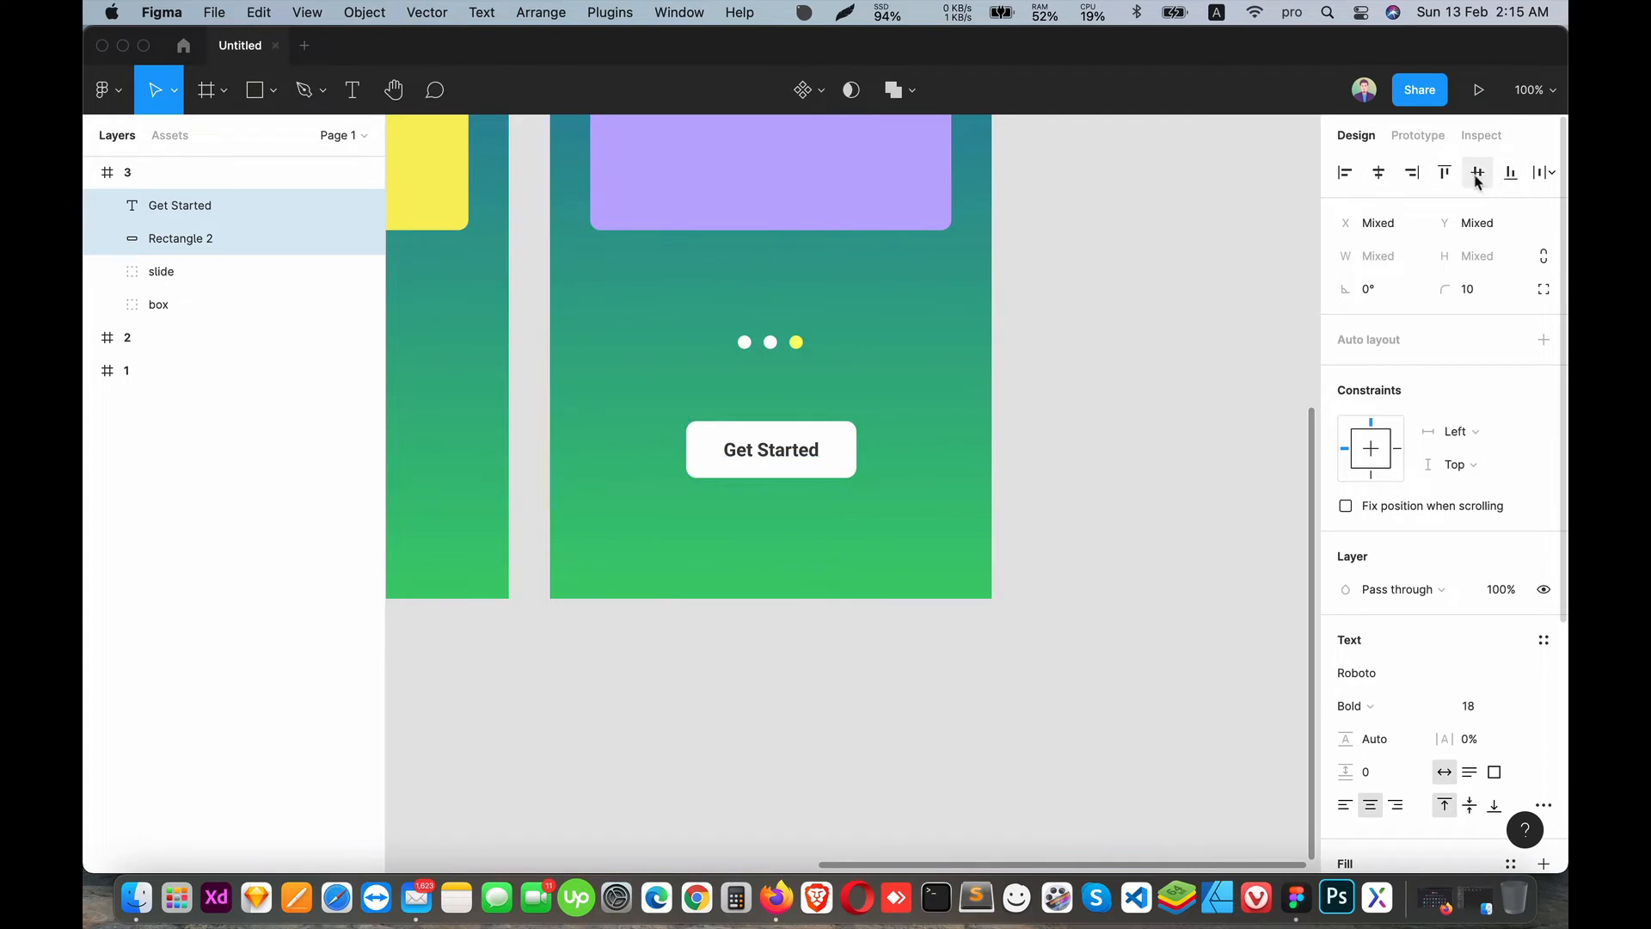
{"action": "key", "text": "super+g"}
{"action": "double_click", "coordinate": [177, 207]}
{"action": "type", "text": "b"}
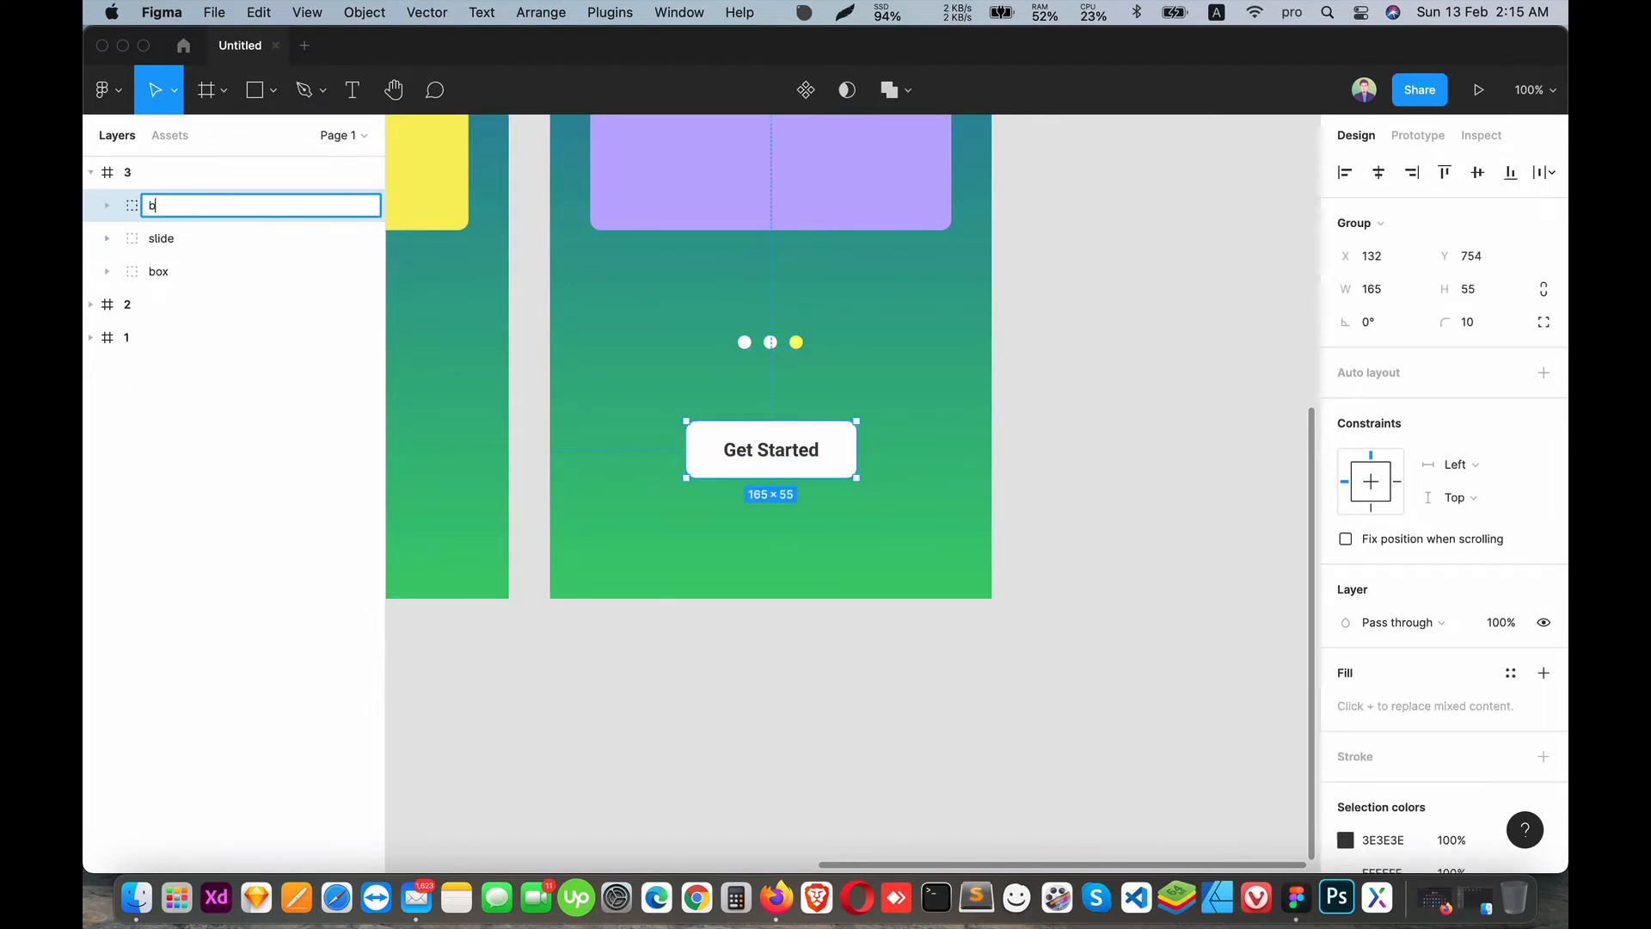
{"action": "type", "text": "utton"}
{"action": "key", "text": "Return"}
{"action": "left_click", "coordinate": [107, 171]}
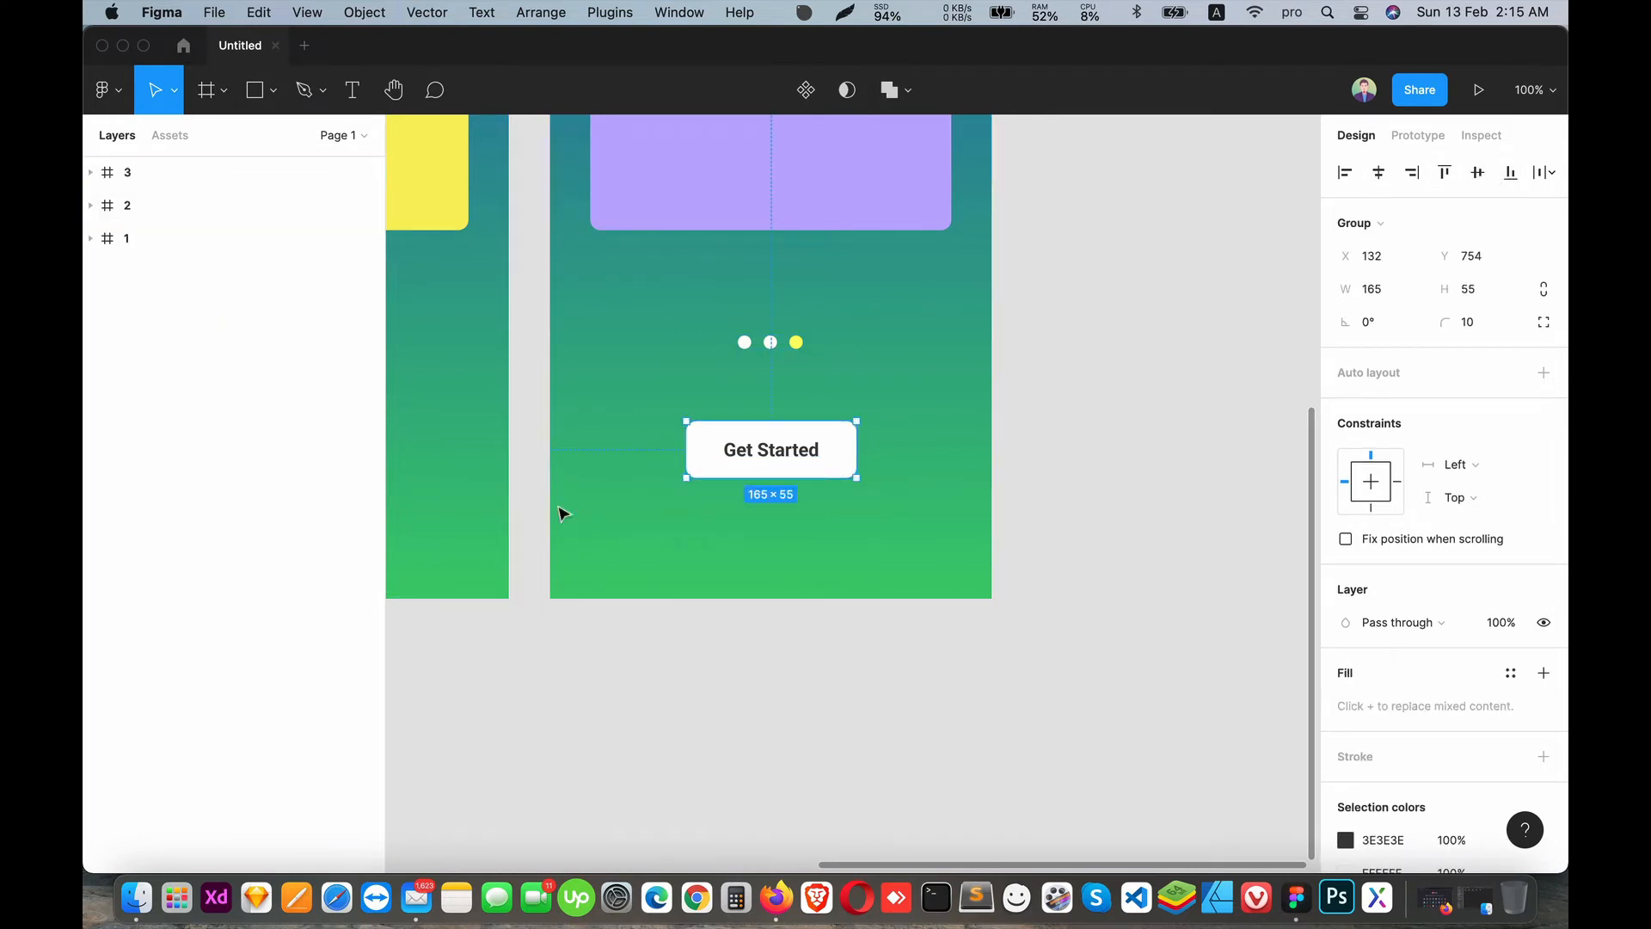
{"action": "left_click", "coordinate": [804, 629]}
{"action": "scroll", "coordinate": [804, 631], "scroll_direction": "up", "scroll_amount": 3}
- Zoom to 50%, pan until frames 1–3 sit side by side, and select frame 1
{"action": "key", "text": "super+minus"}
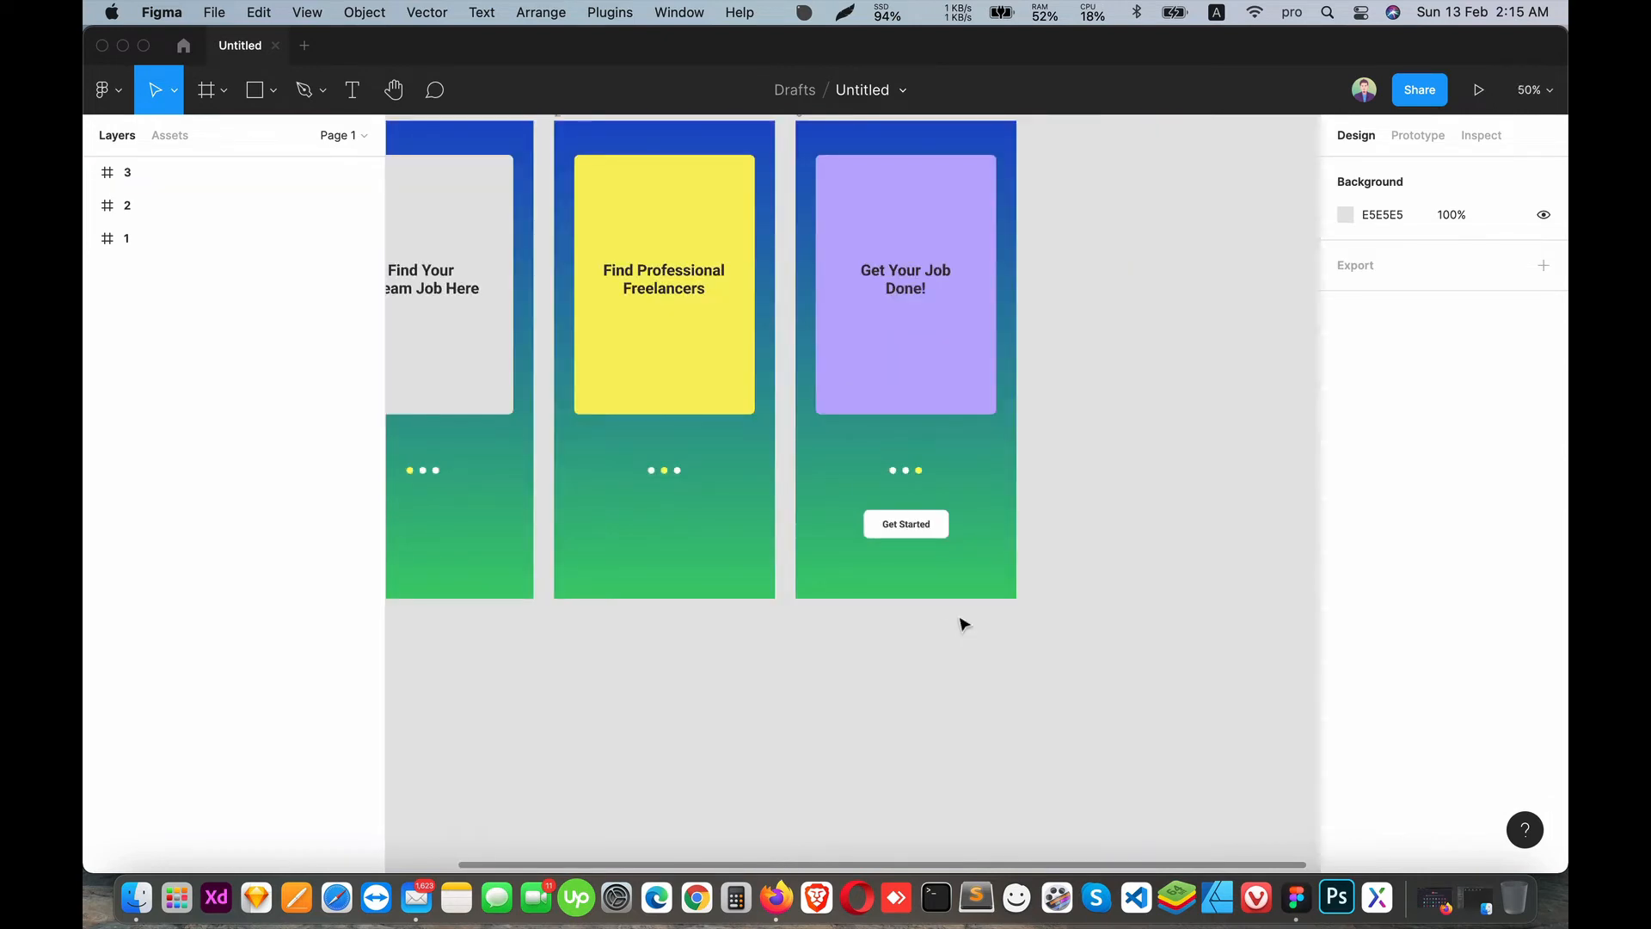
{"action": "left_click_drag", "start_coordinate": [962, 619], "coordinate": [586, 589]}
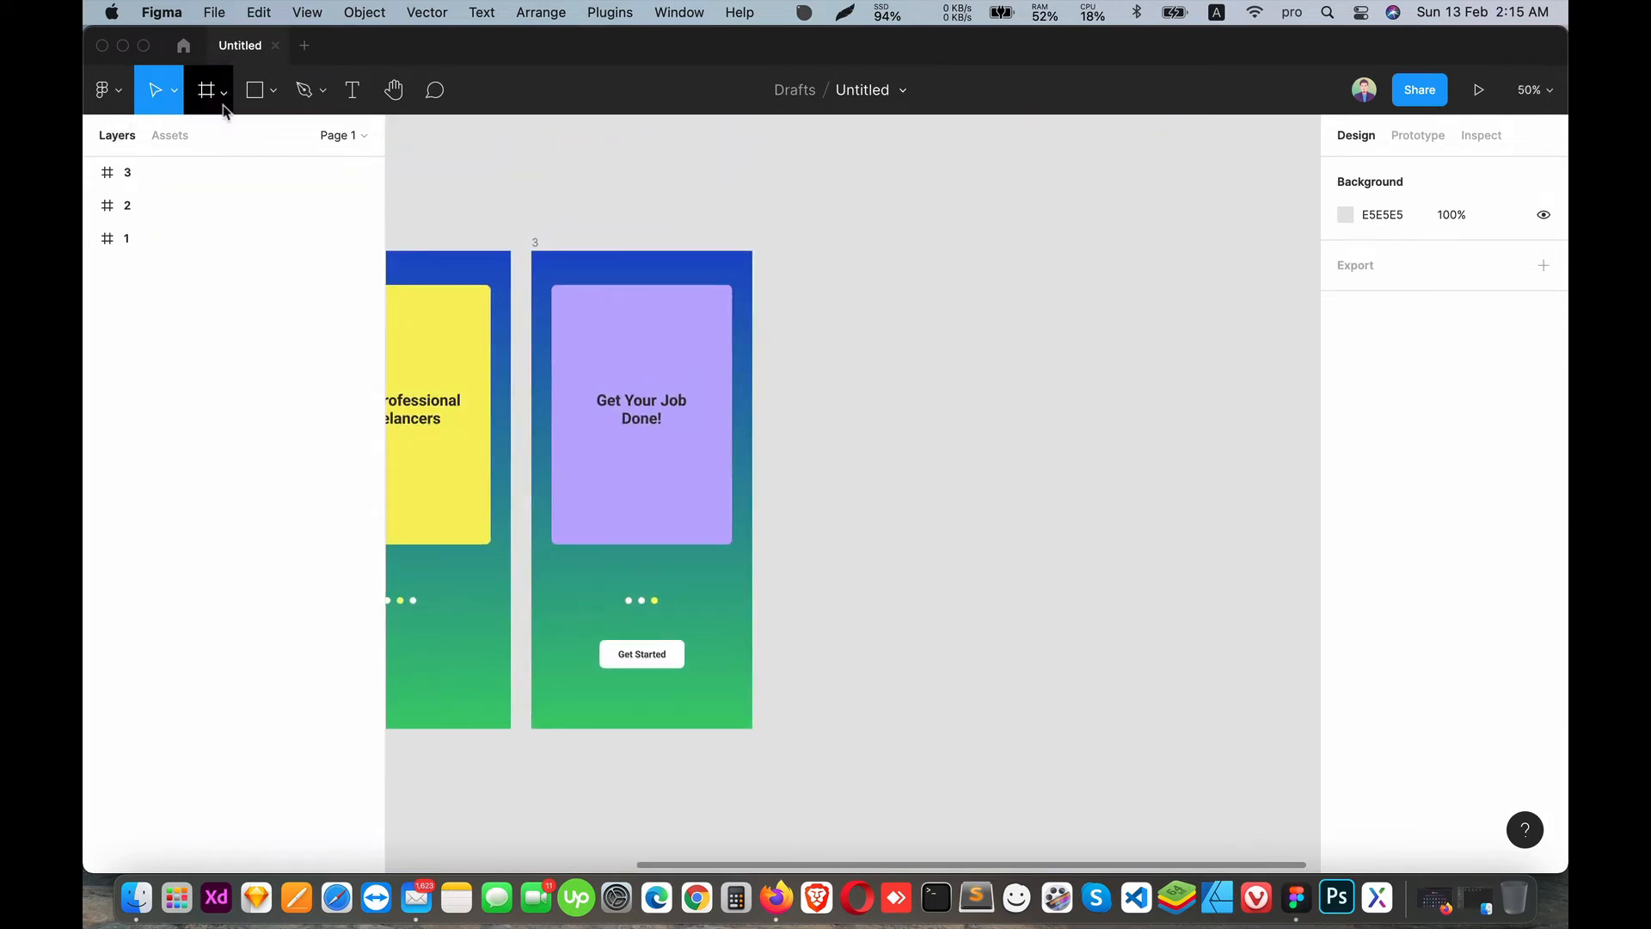
{"action": "left_click_drag", "start_coordinate": [641, 464], "coordinate": [787, 498]}
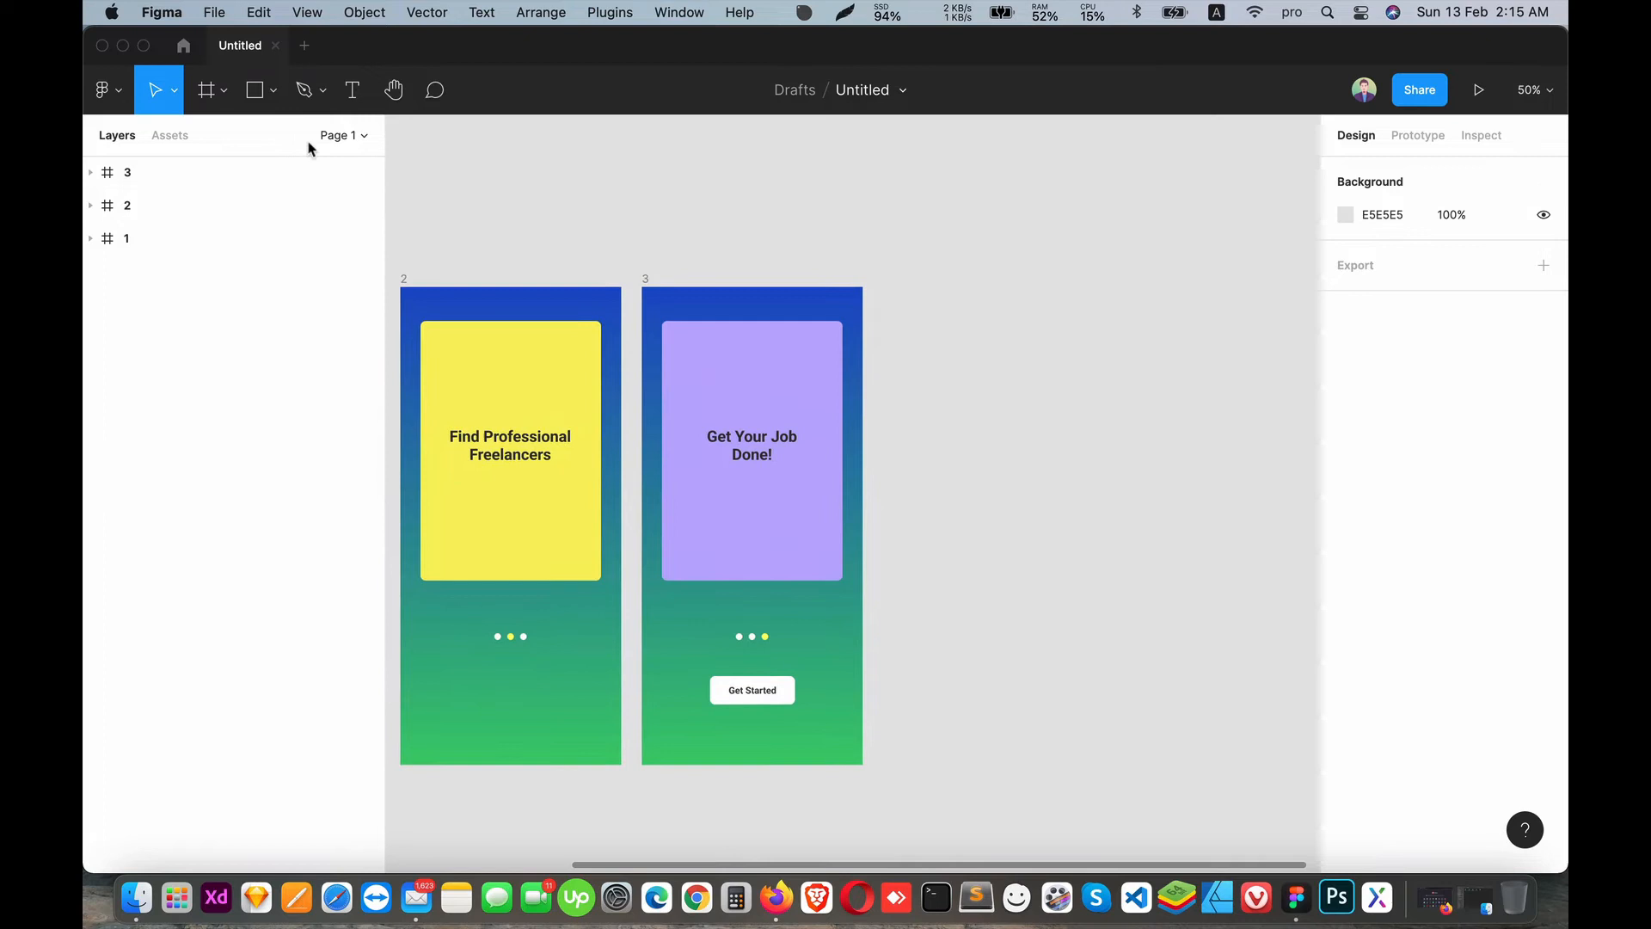
{"action": "mouse_move", "coordinate": [686, 517]}
{"action": "left_mouse_down"}
{"action": "mouse_move", "coordinate": [977, 397]}
{"action": "mouse_move", "coordinate": [893, 475]}
{"action": "left_mouse_up"}
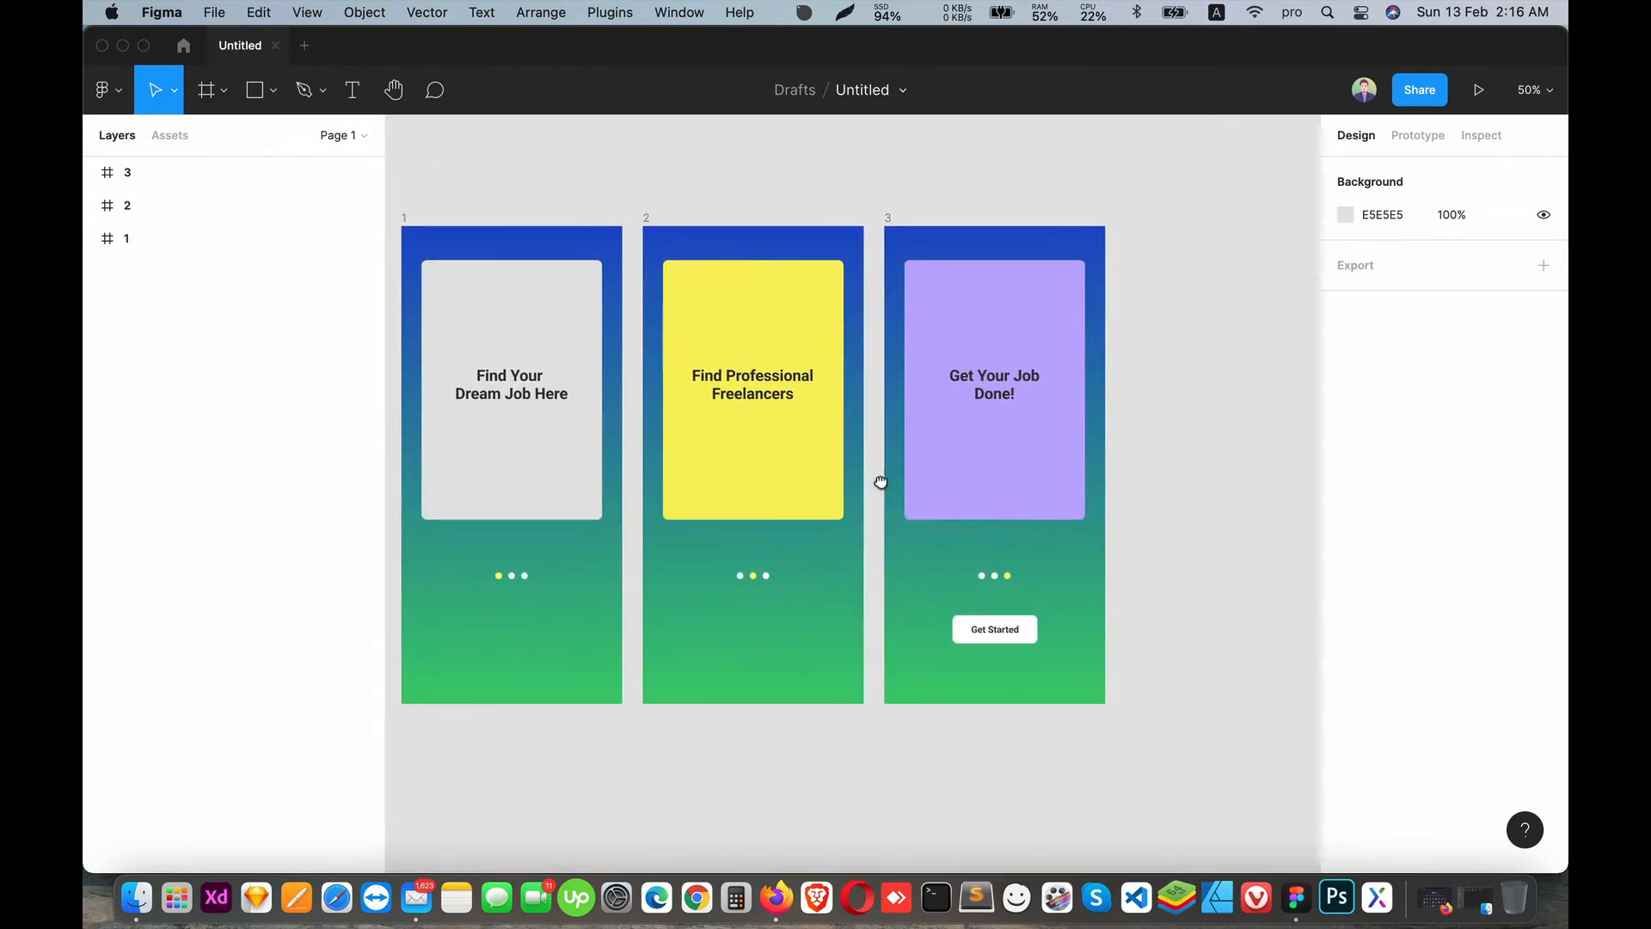
{"action": "mouse_move", "coordinate": [722, 481]}
{"action": "left_mouse_down"}
{"action": "mouse_move", "coordinate": [756, 473]}
{"action": "mouse_move", "coordinate": [744, 554]}
{"action": "left_mouse_up"}
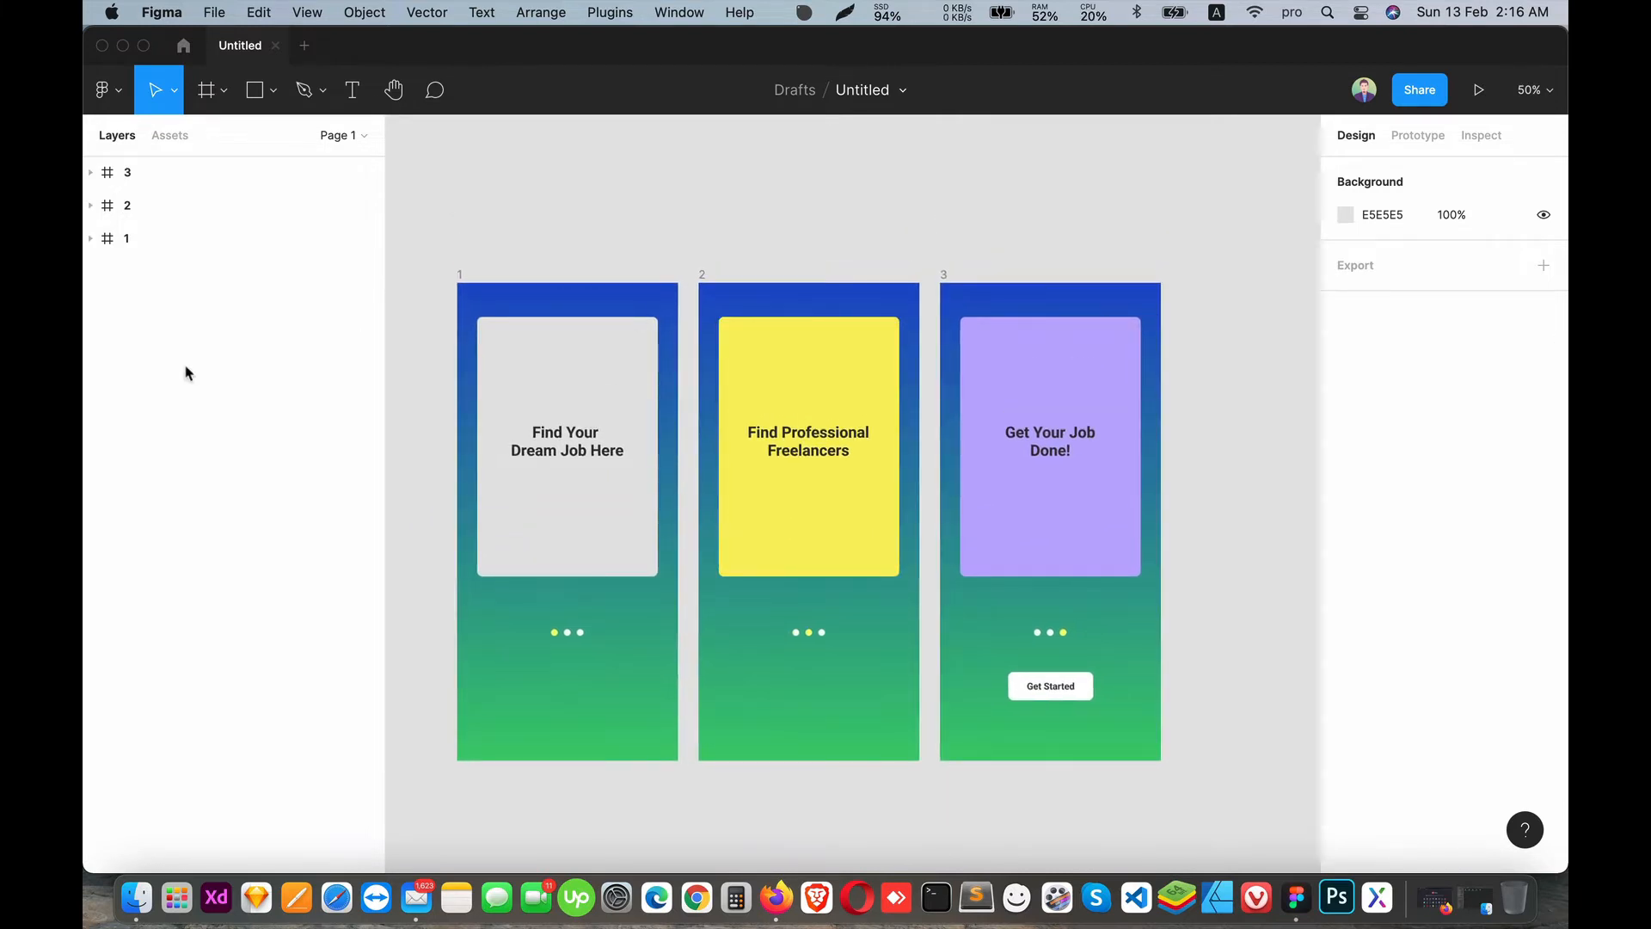
{"action": "left_click", "coordinate": [126, 238]}
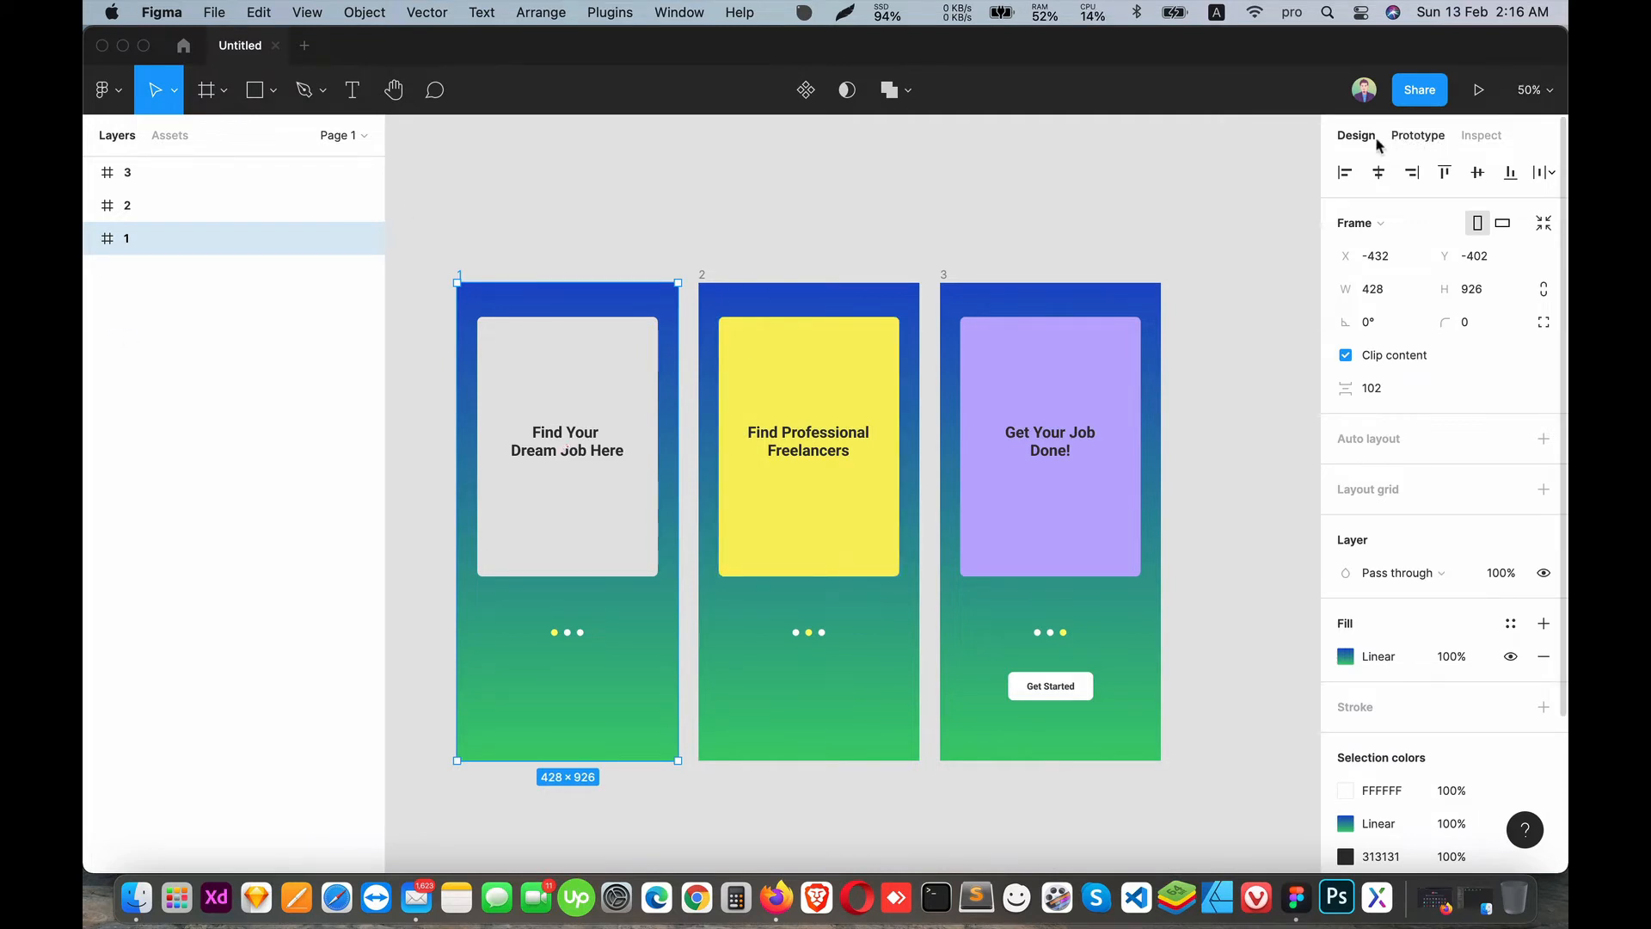
- In Prototype settings with nothing selected, keep iPhone 13 Pro Max as the device
{"action": "left_click", "coordinate": [1418, 135]}
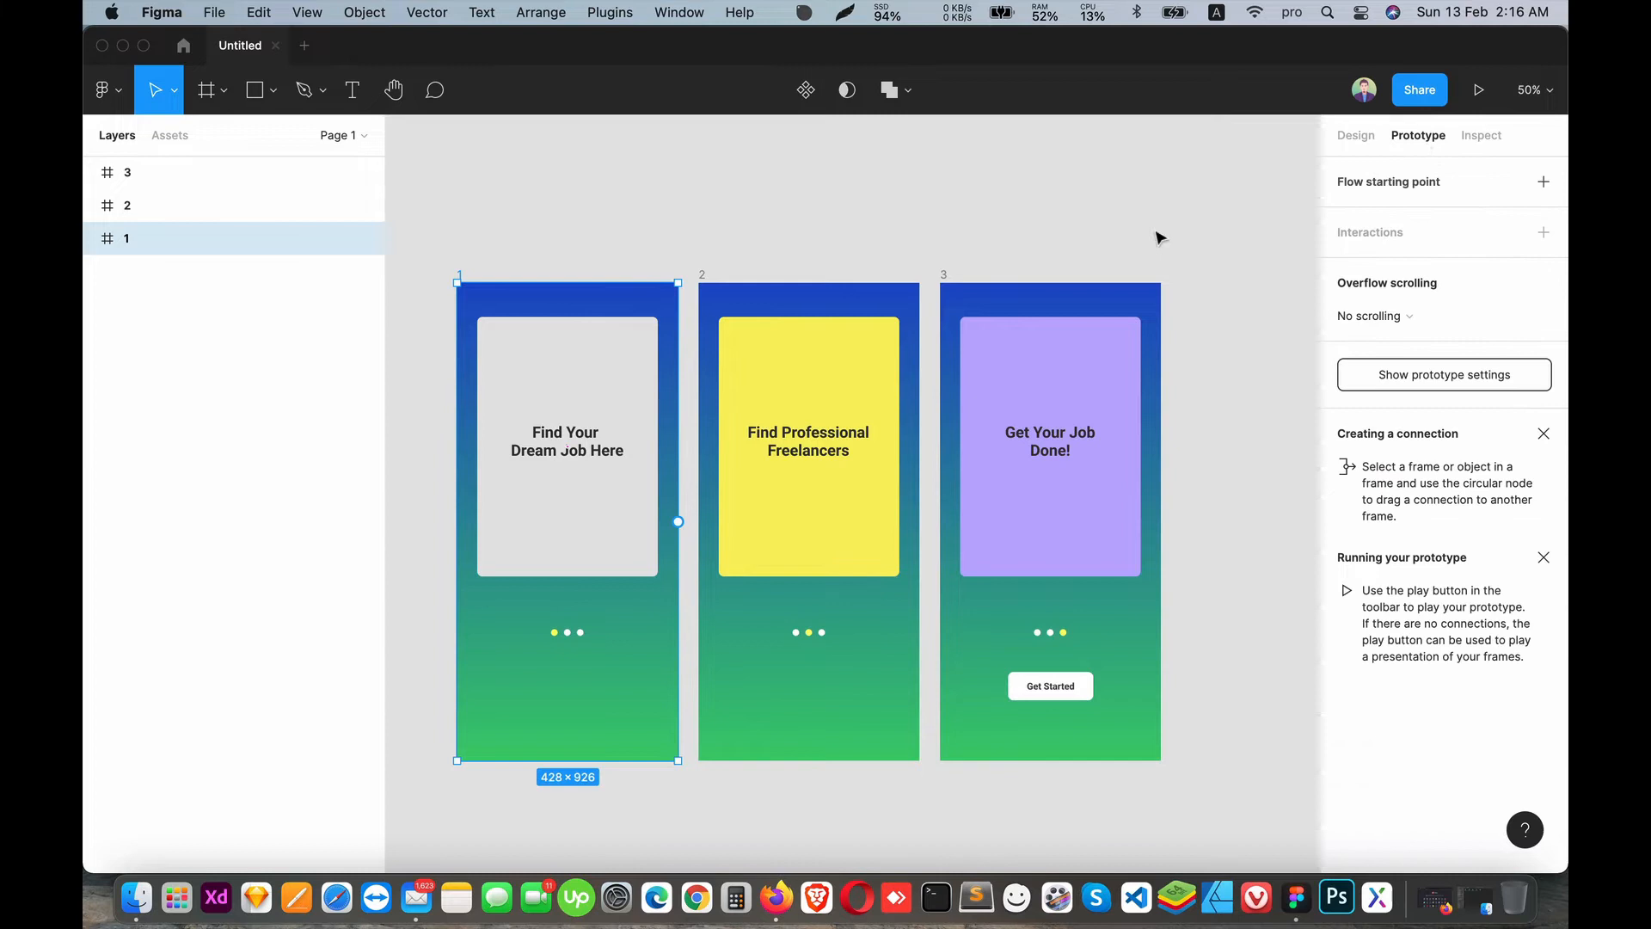
{"action": "left_click", "coordinate": [490, 254]}
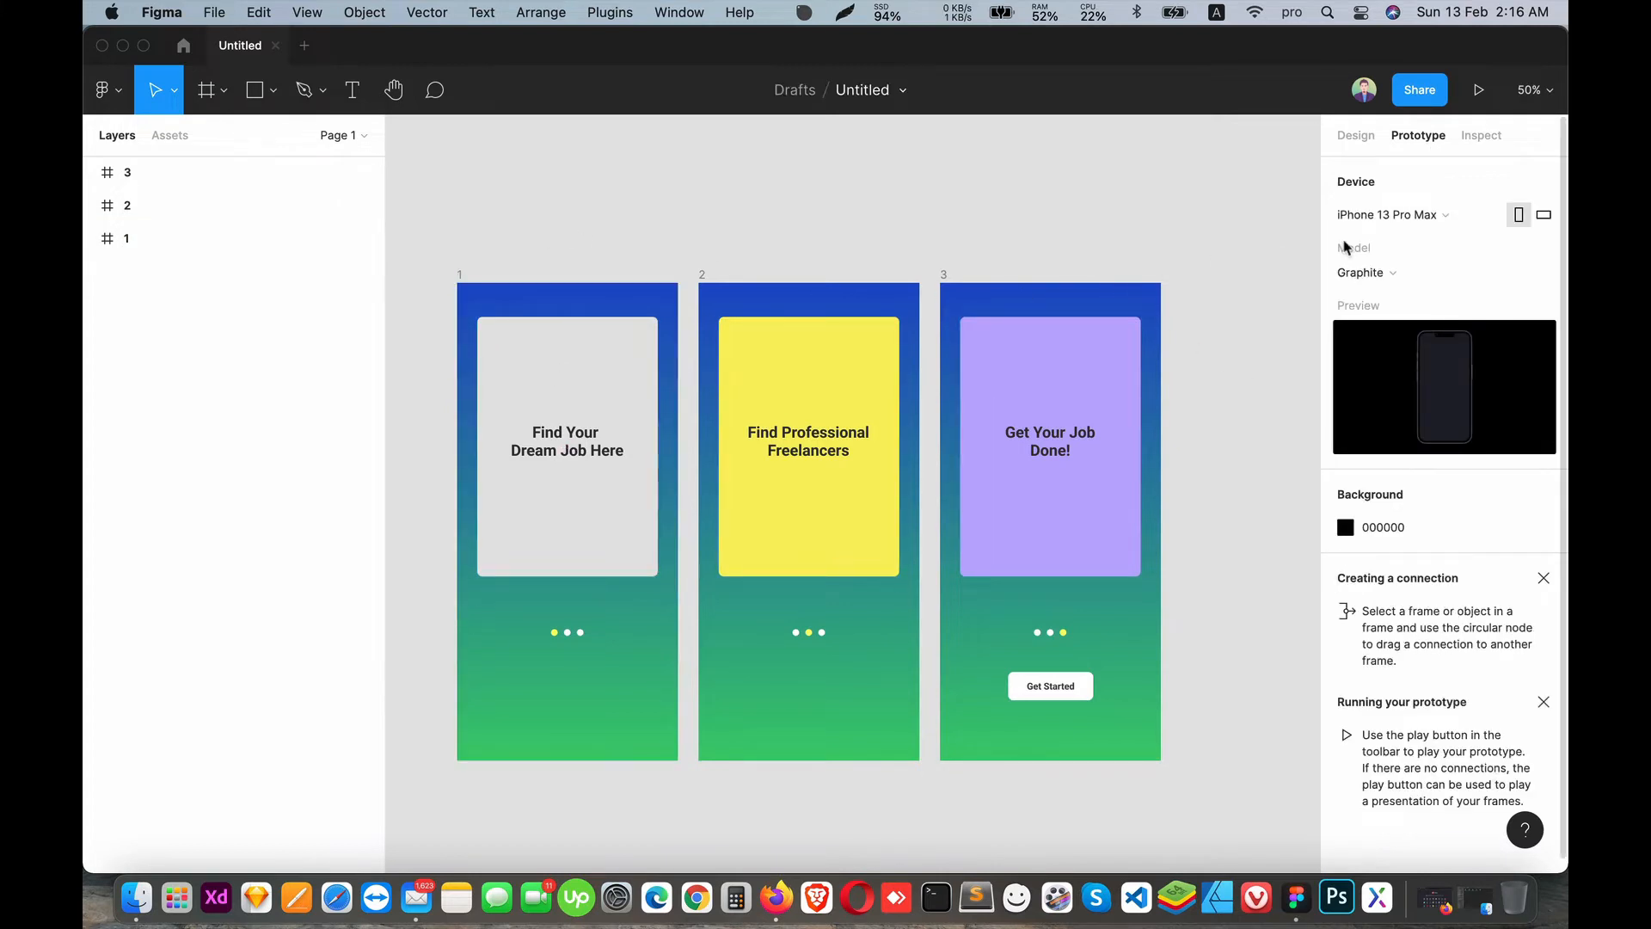
{"action": "left_click", "coordinate": [1392, 225]}
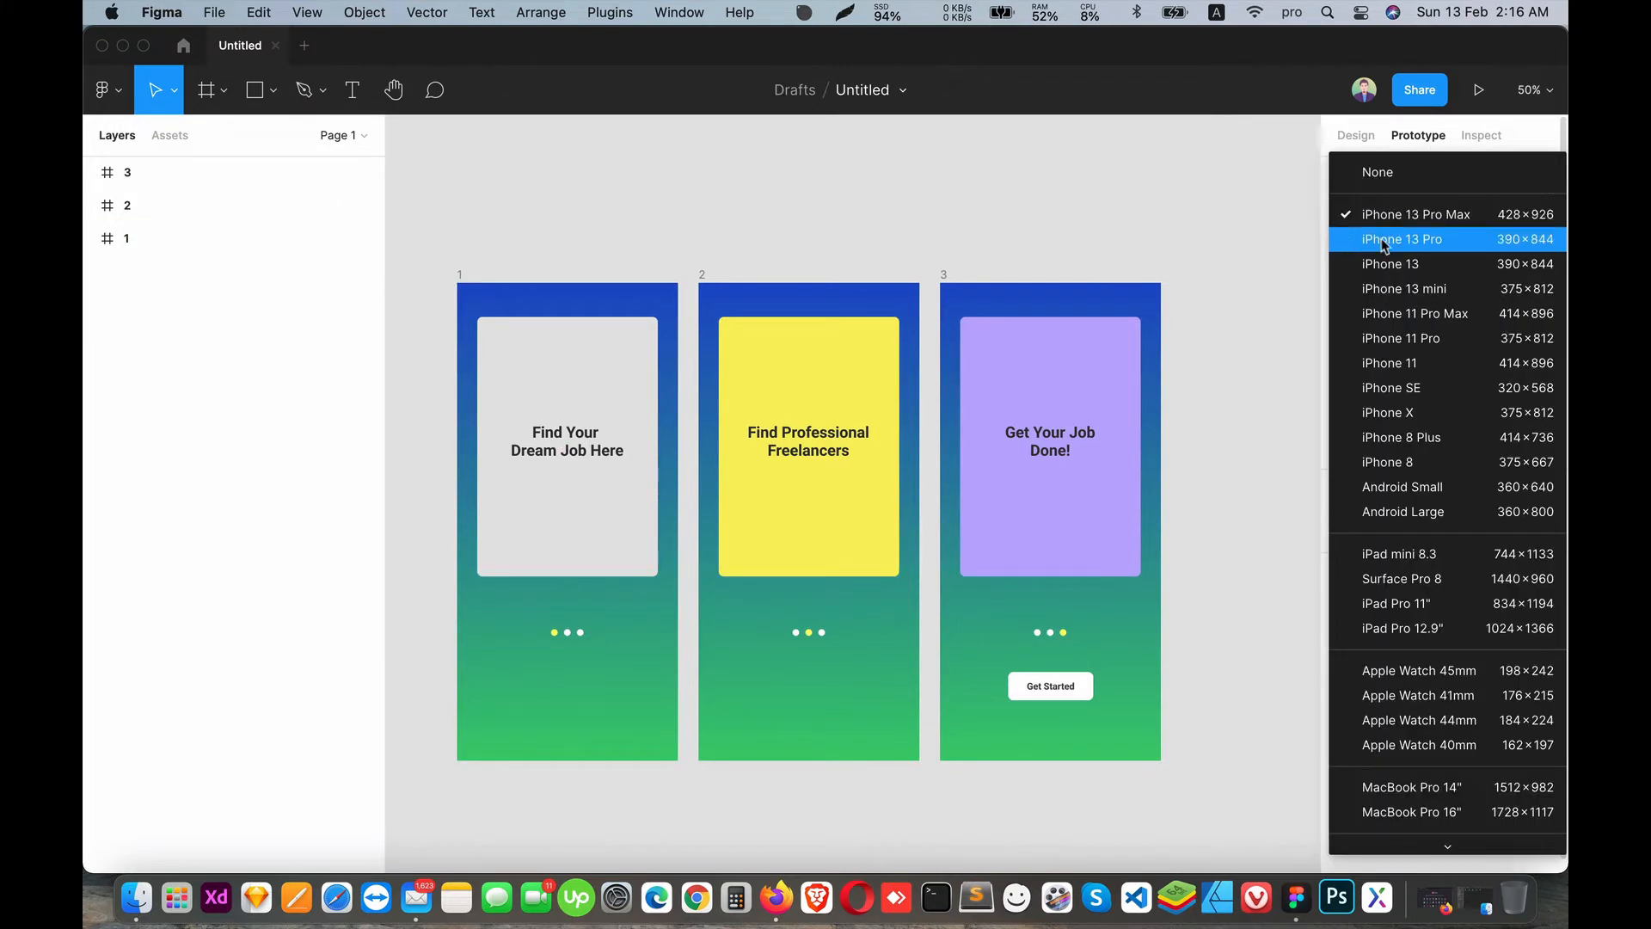
{"action": "left_click", "coordinate": [1387, 218]}
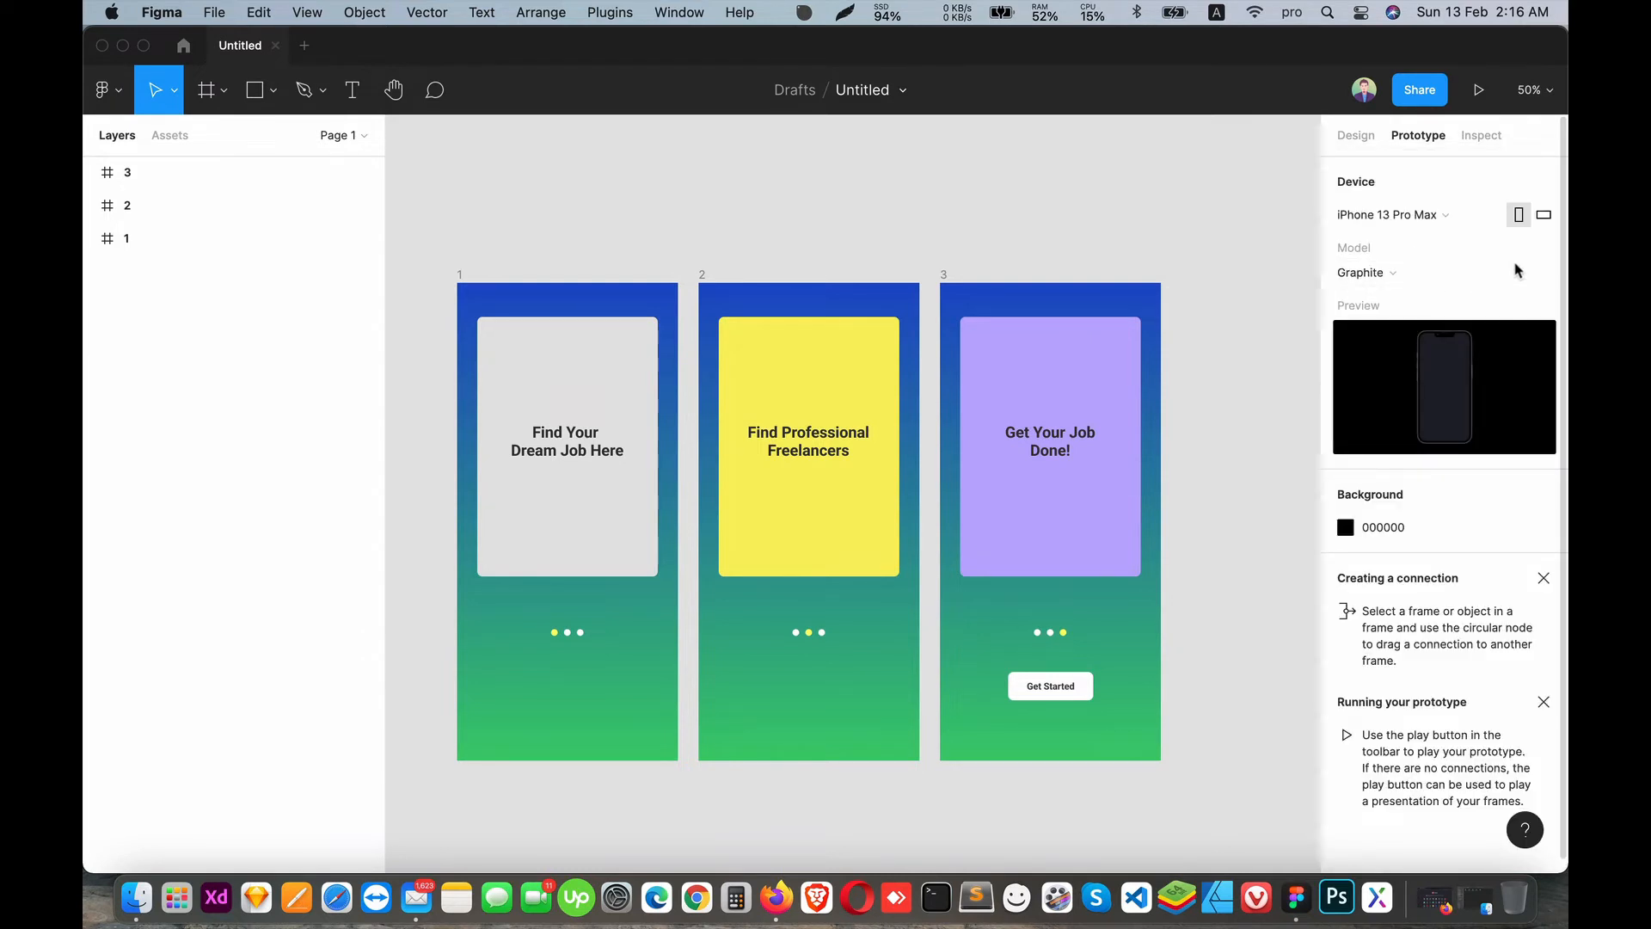
- Choose the Gold phone model and darken the preview background to 363636
{"action": "left_click", "coordinate": [1425, 278]}
{"action": "left_click", "coordinate": [1417, 322]}
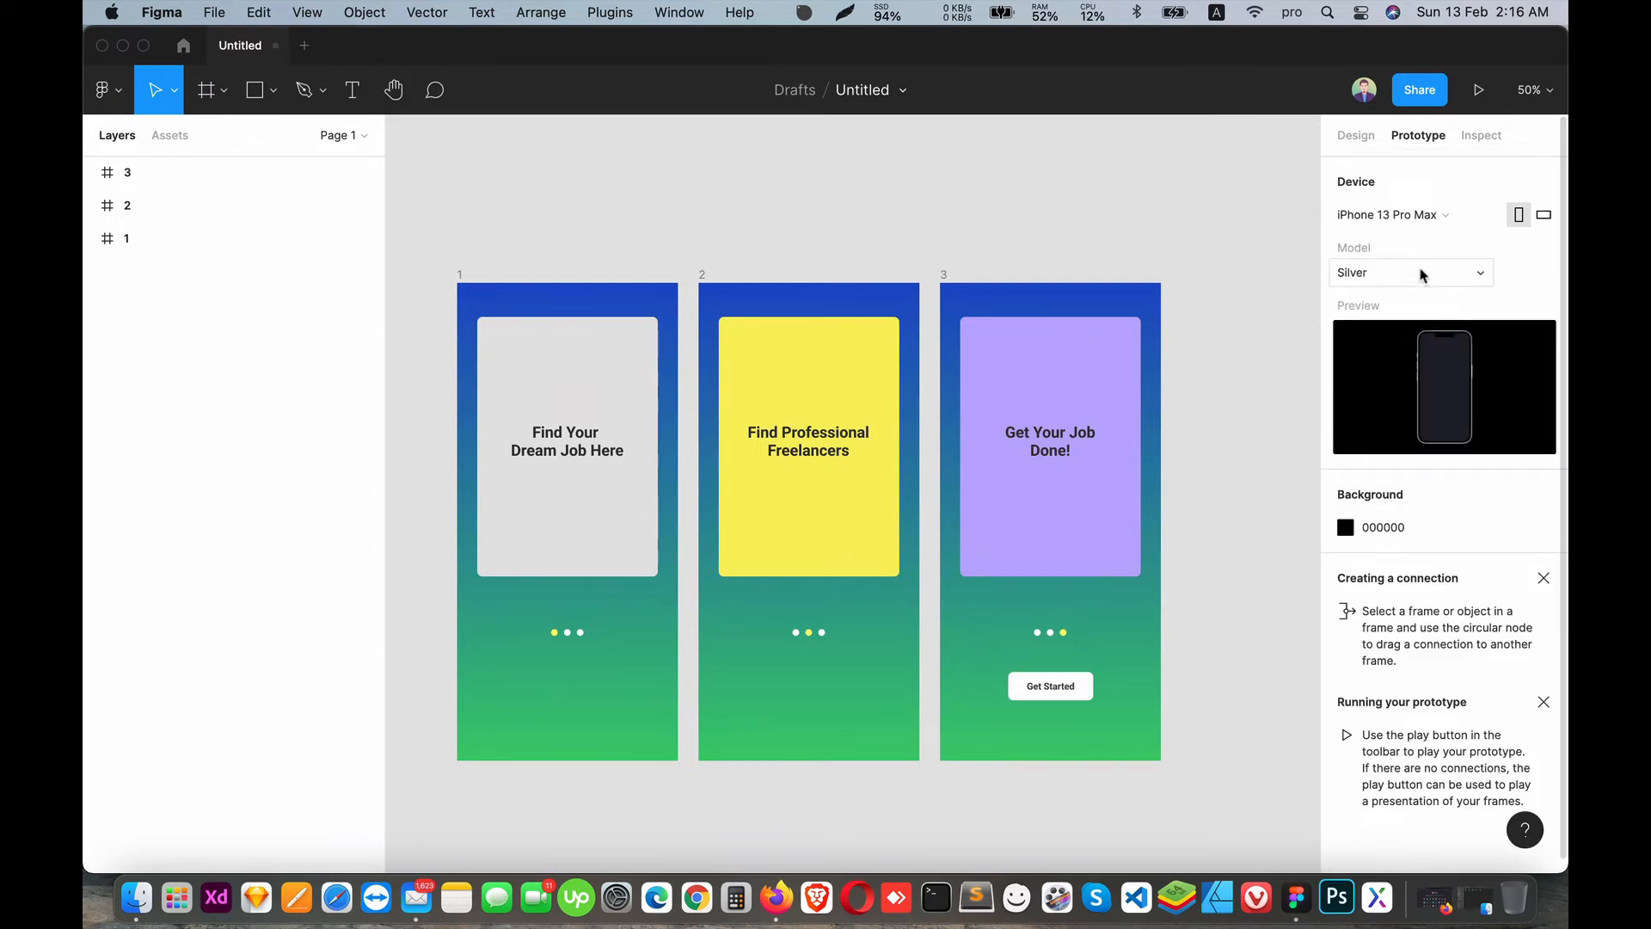
{"action": "left_click", "coordinate": [1406, 272]}
{"action": "left_click", "coordinate": [1422, 305]}
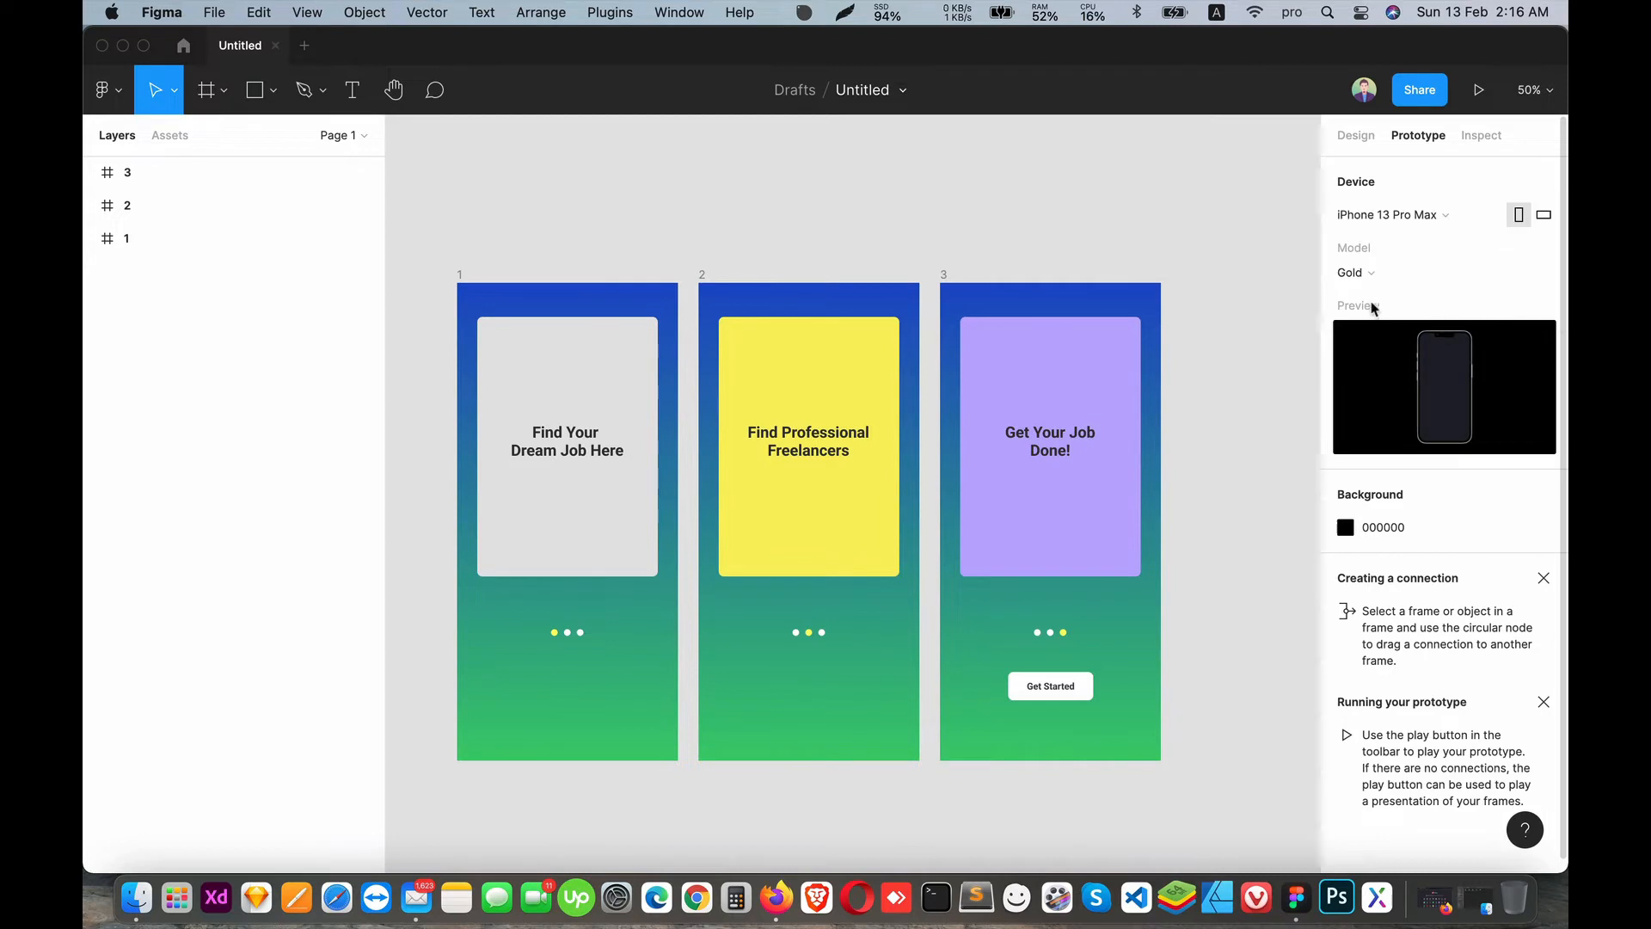
{"action": "left_click", "coordinate": [1345, 526]}
{"action": "left_click_drag", "start_coordinate": [1074, 568], "coordinate": [1074, 551]}
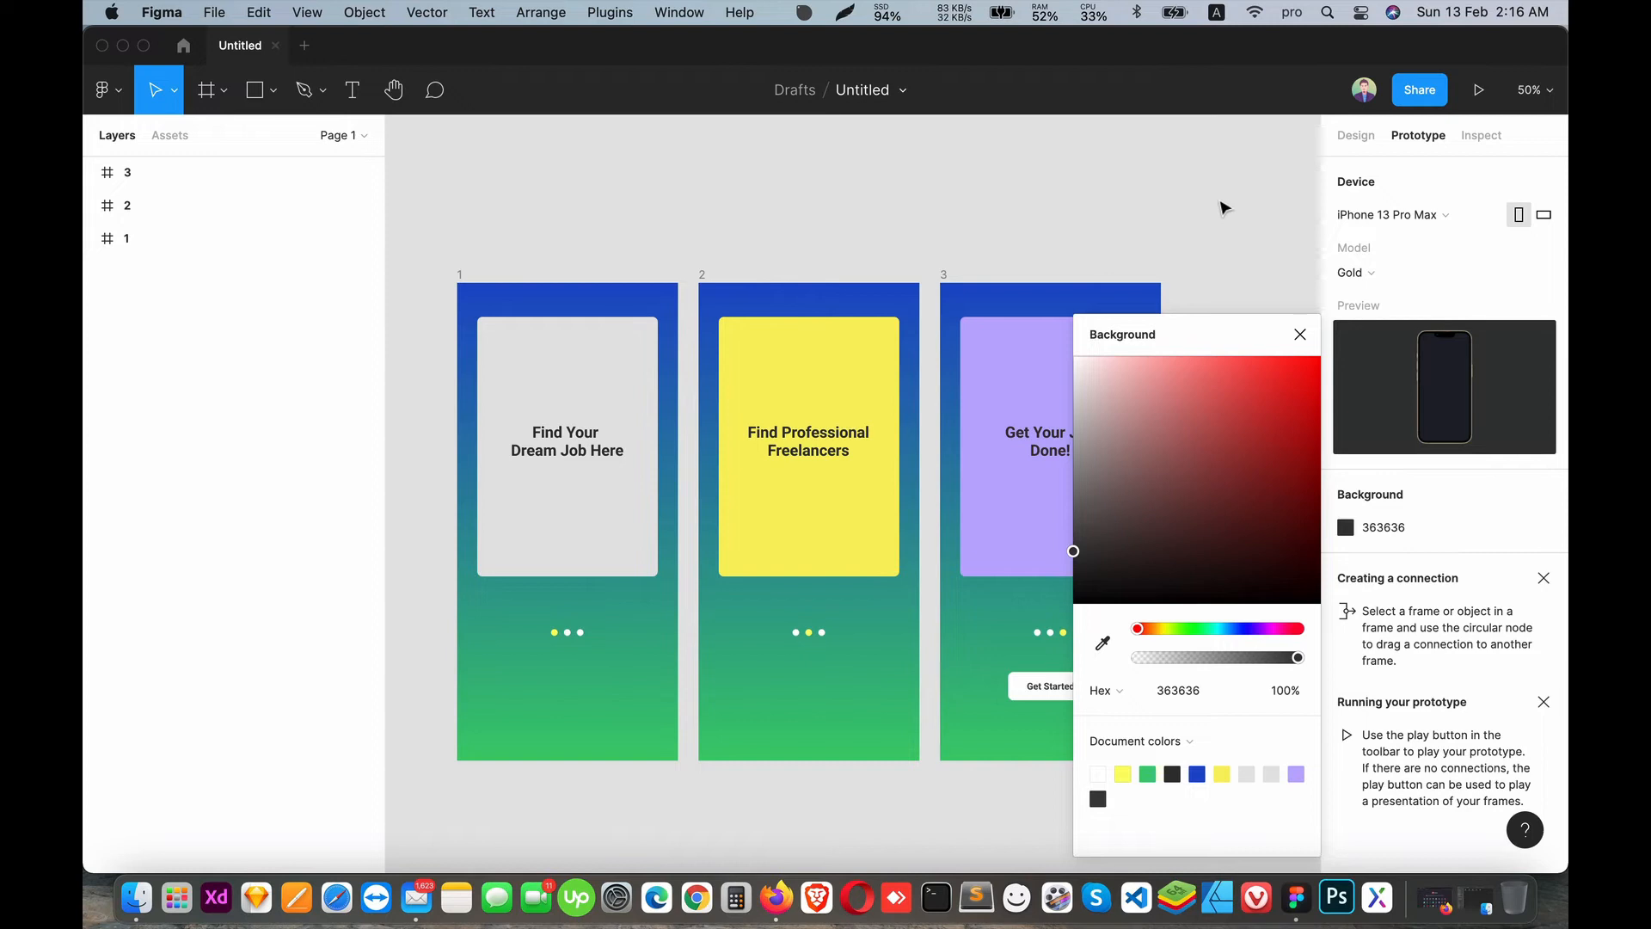
{"action": "left_click", "coordinate": [1299, 334]}
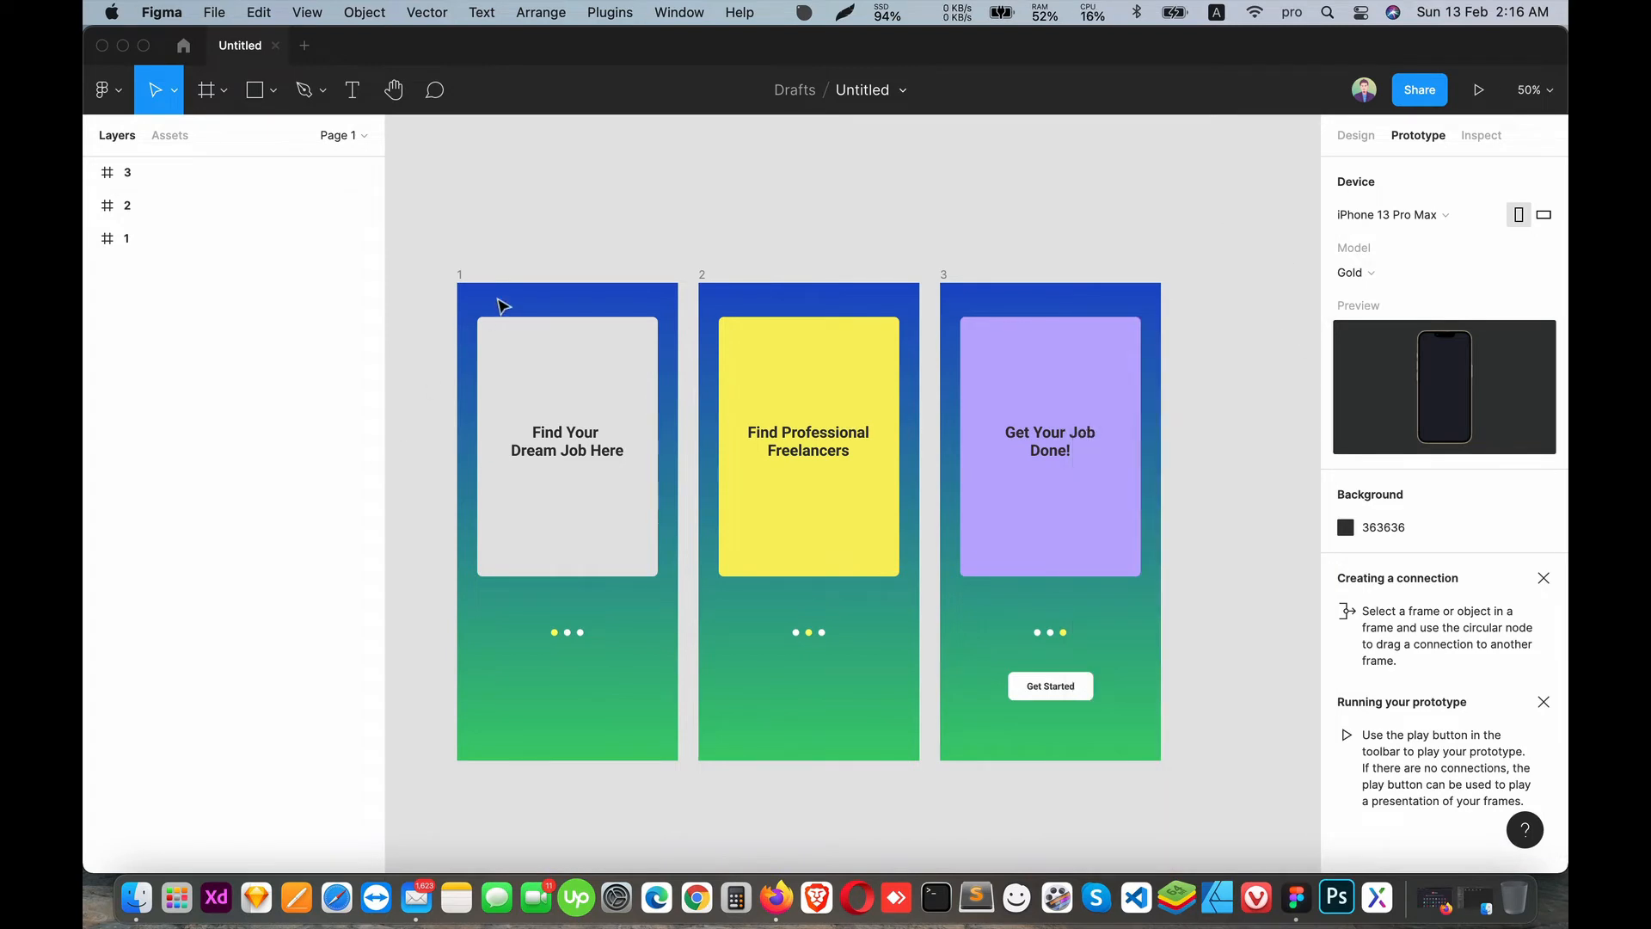
- Link the grey card in frame 1 to frame 2 with a prototype connection
{"action": "left_click", "coordinate": [165, 239]}
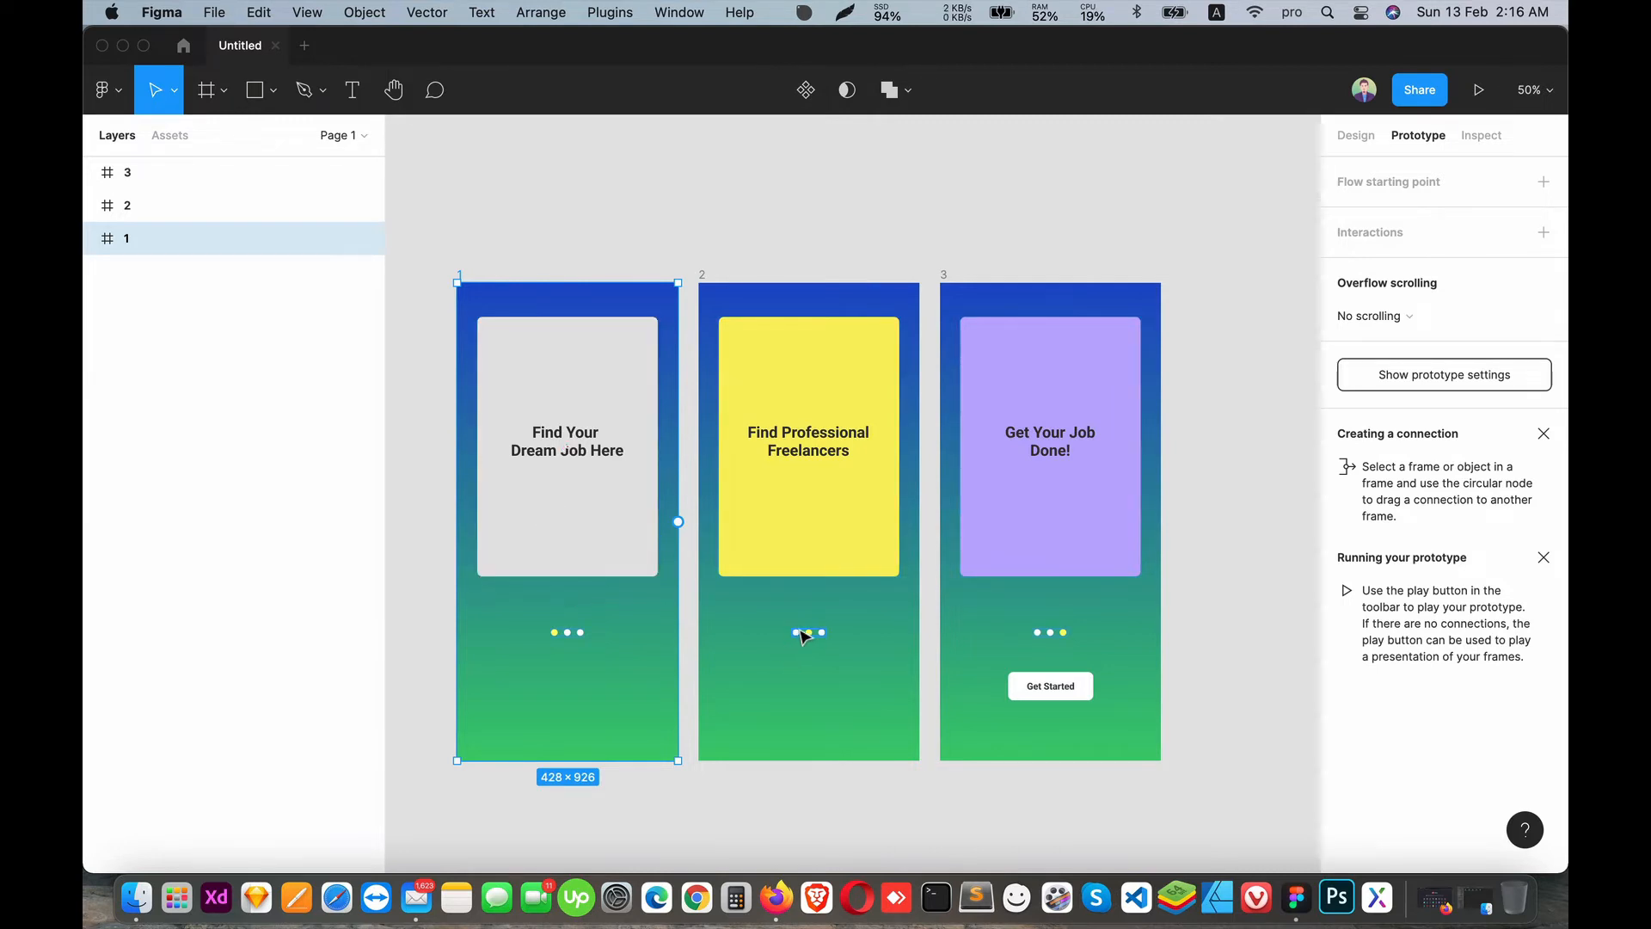
{"action": "left_click_drag", "start_coordinate": [668, 584], "coordinate": [752, 559]}
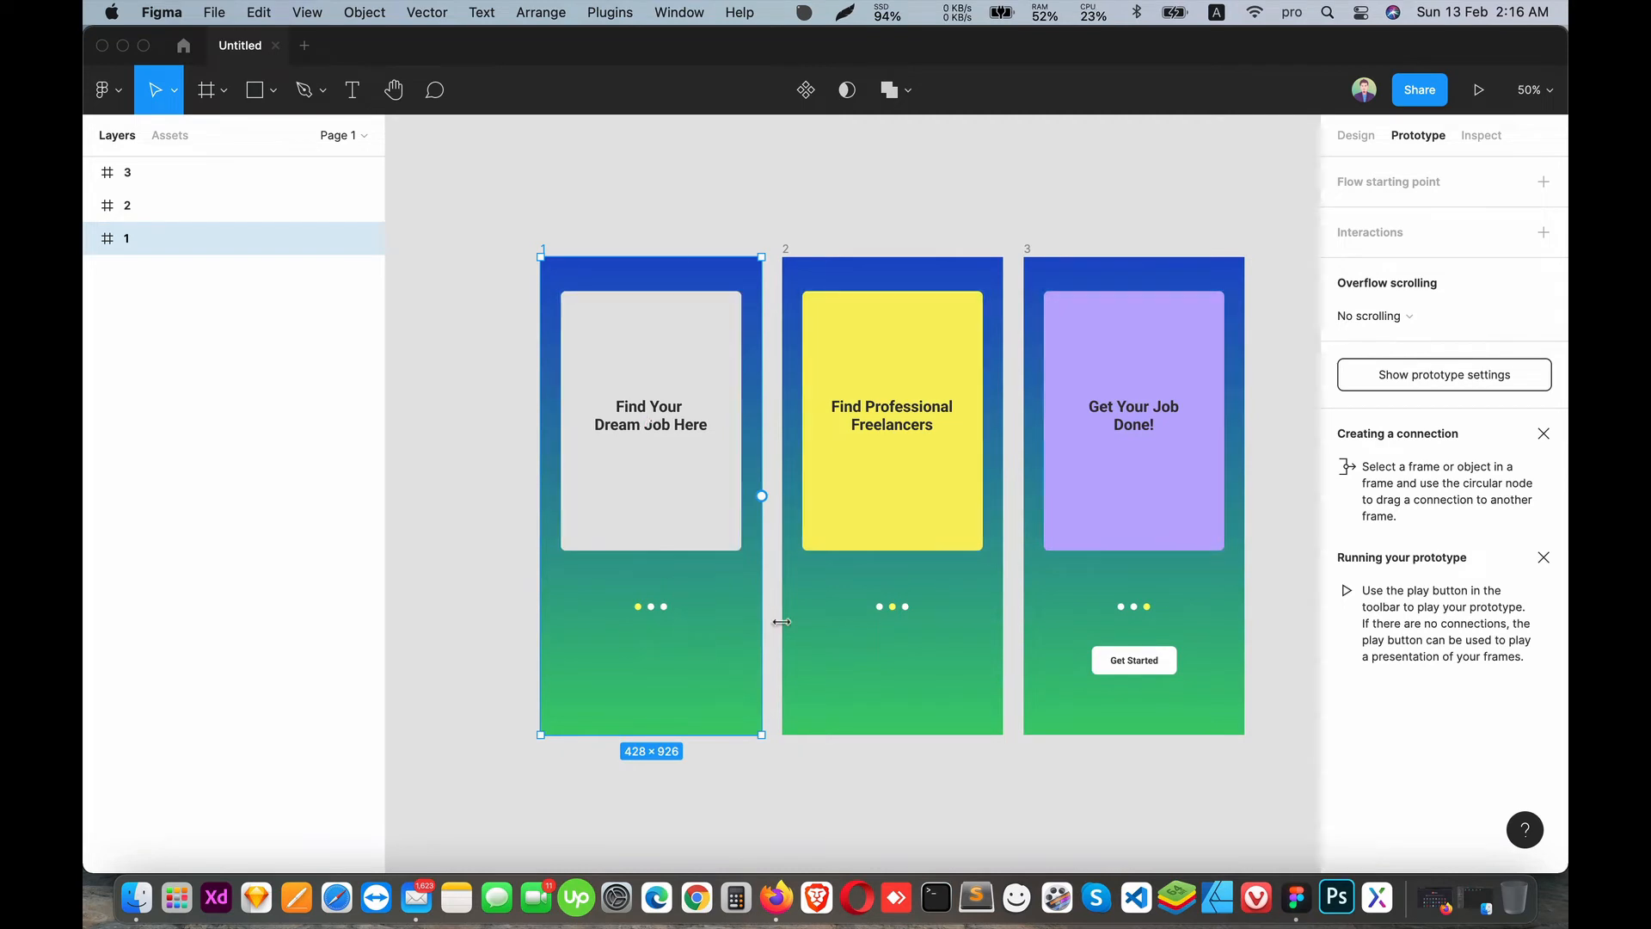
{"action": "double_click", "coordinate": [664, 458]}
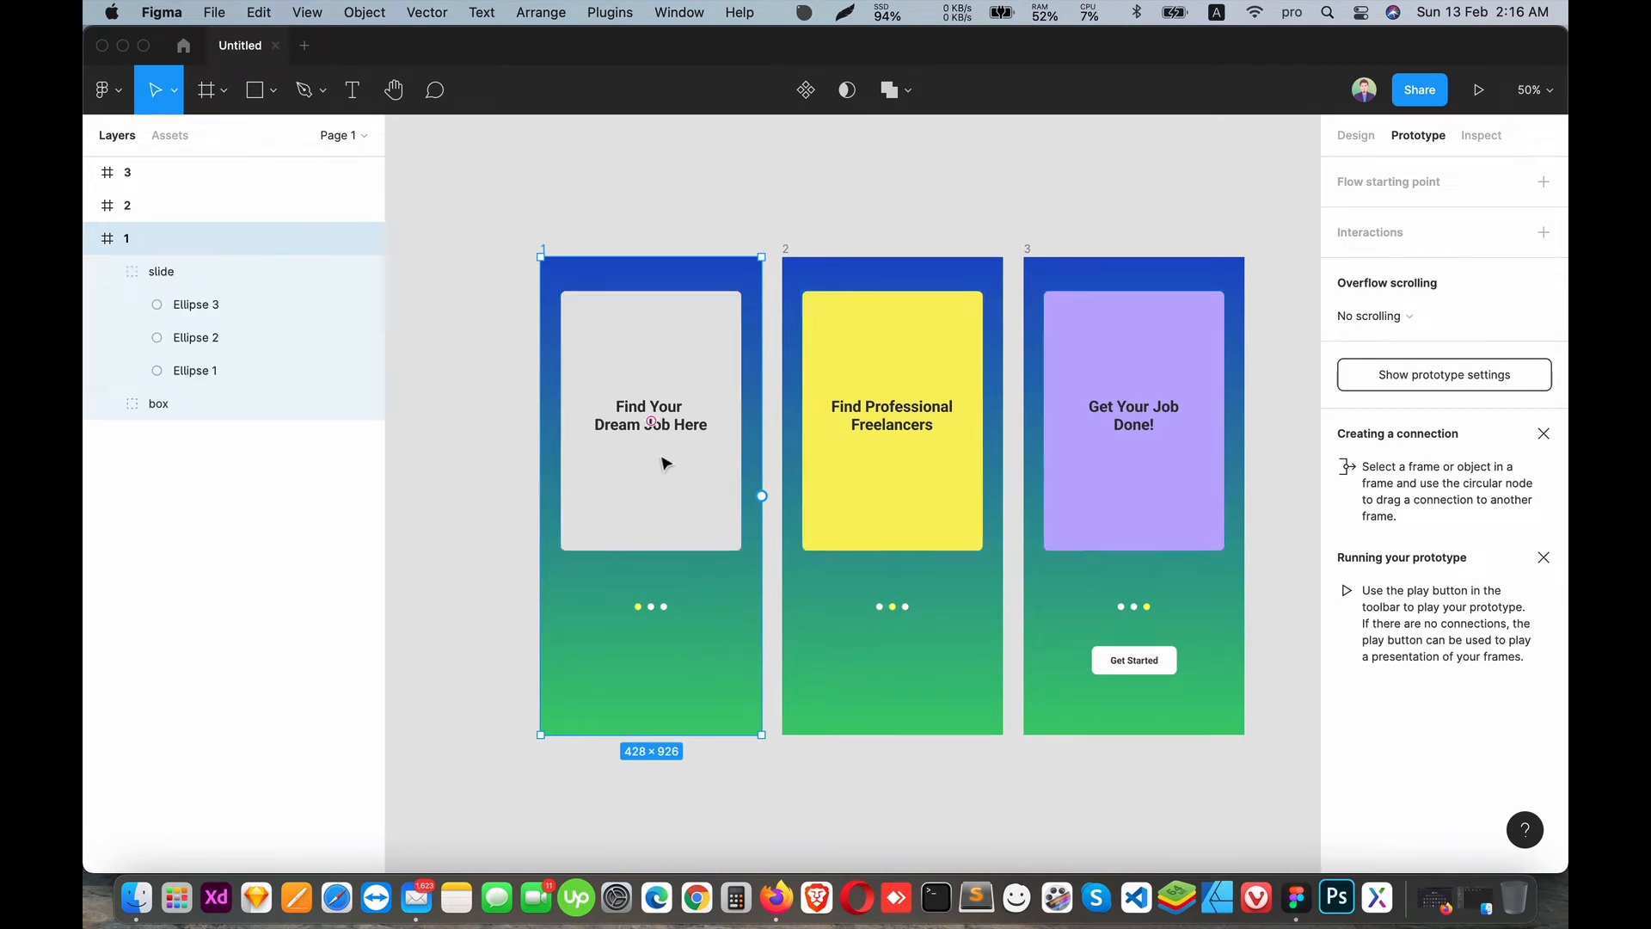
{"action": "left_click", "coordinate": [109, 271]}
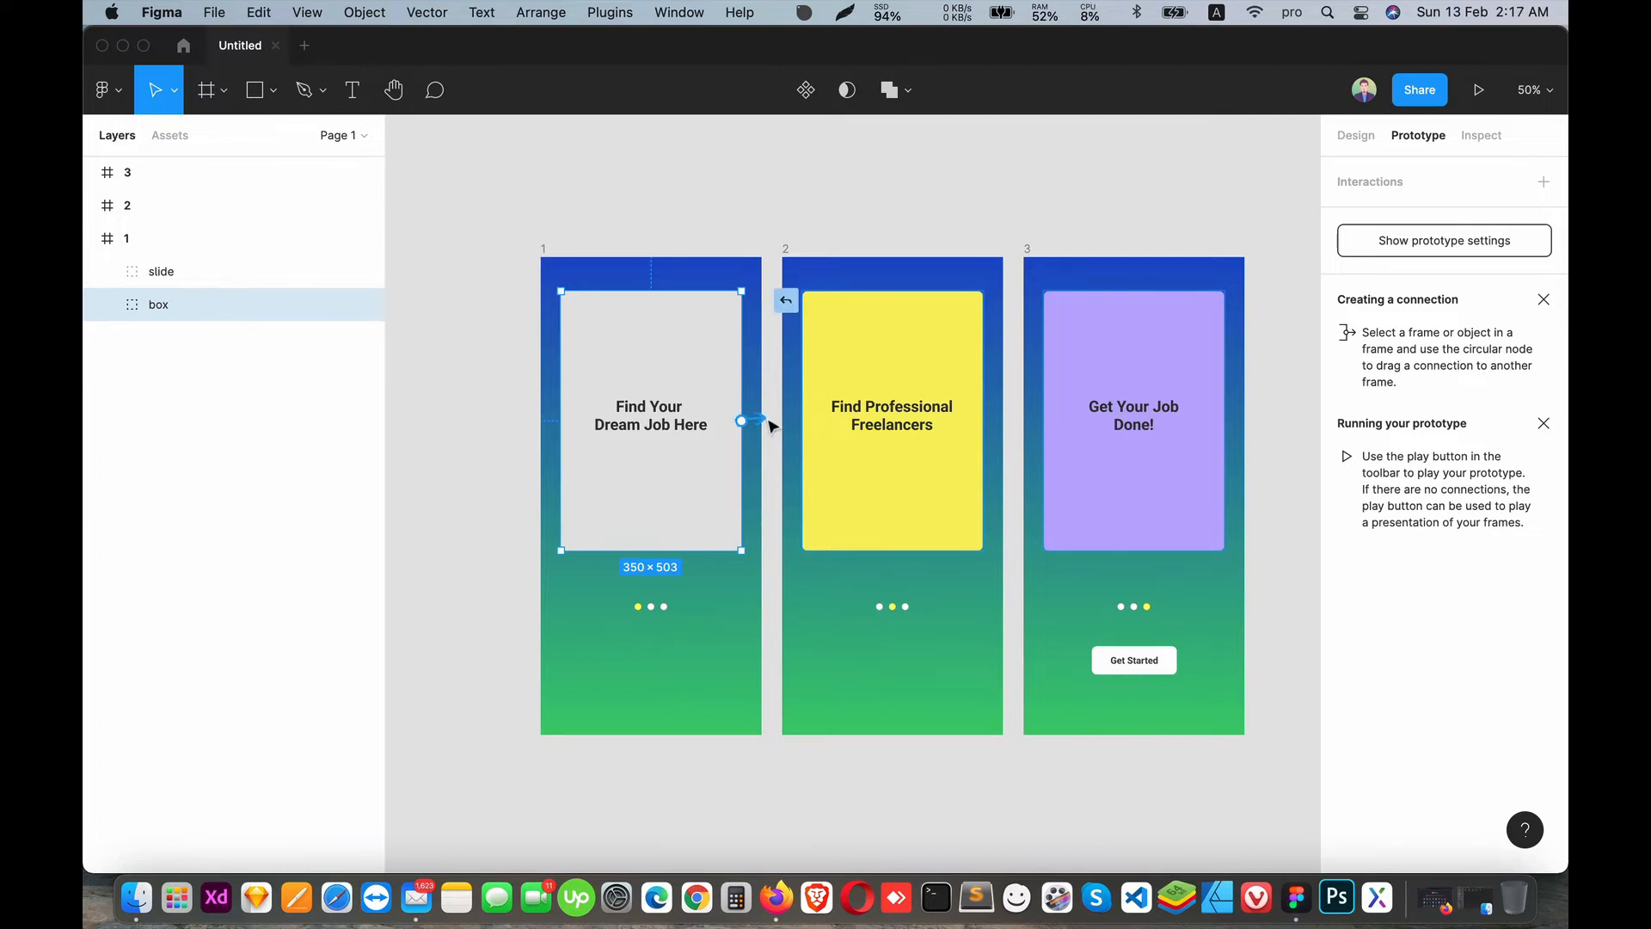
{"action": "left_click_drag", "start_coordinate": [778, 423], "coordinate": [813, 417]}
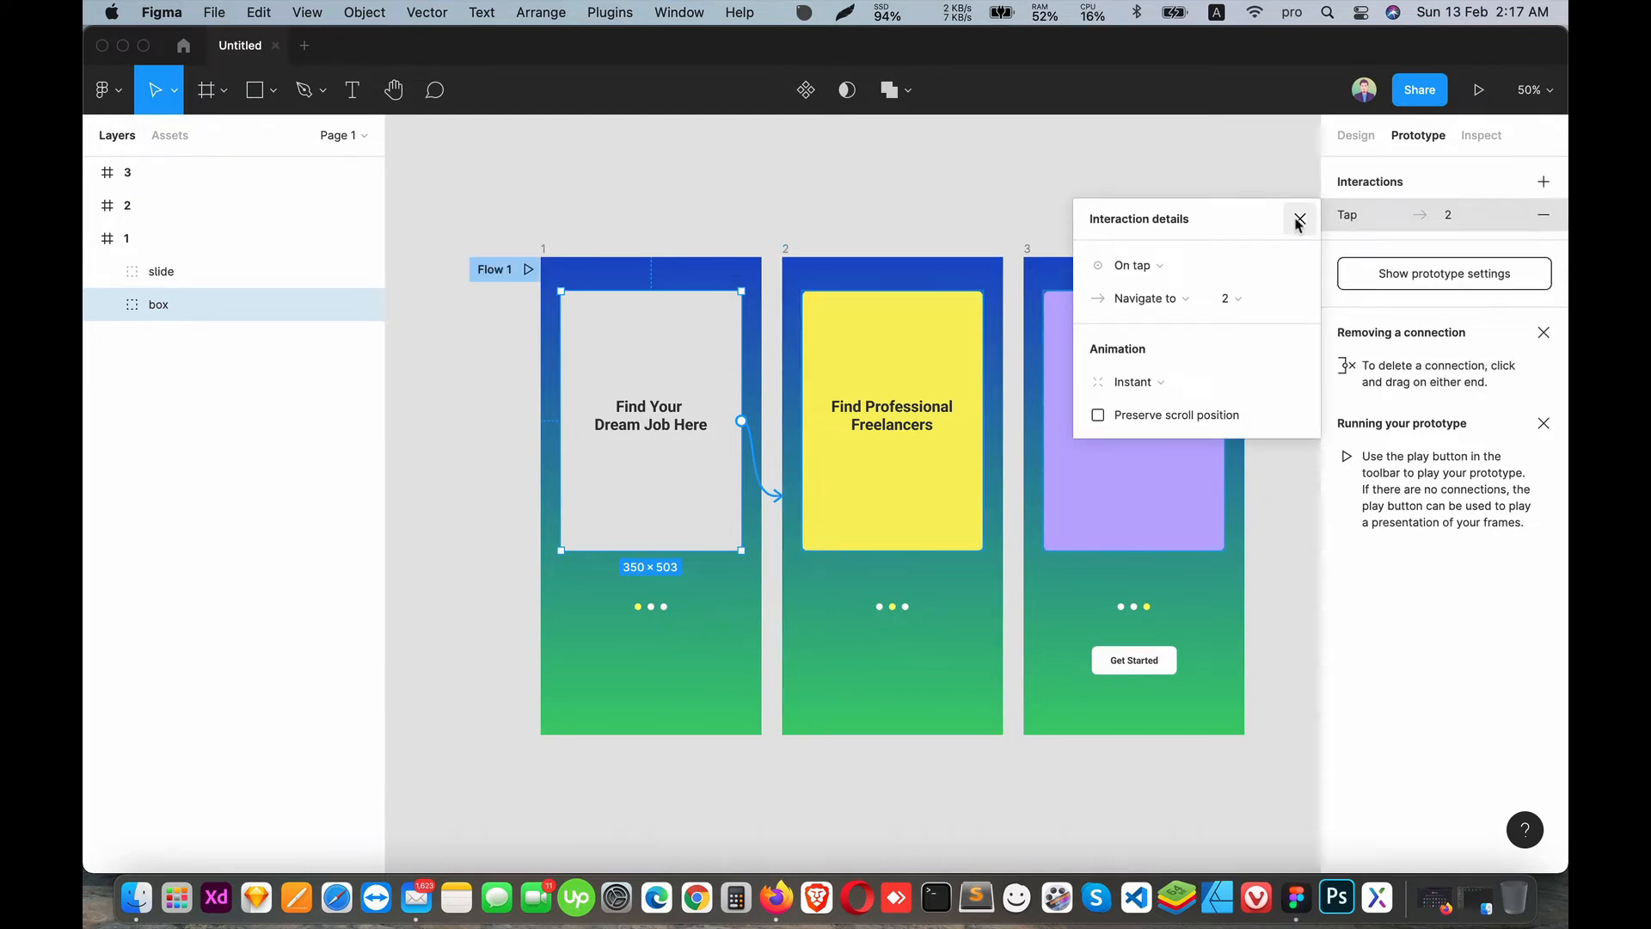
- Keep the interaction as On tap → Navigate to frame 2
{"action": "left_click", "coordinate": [1168, 272]}
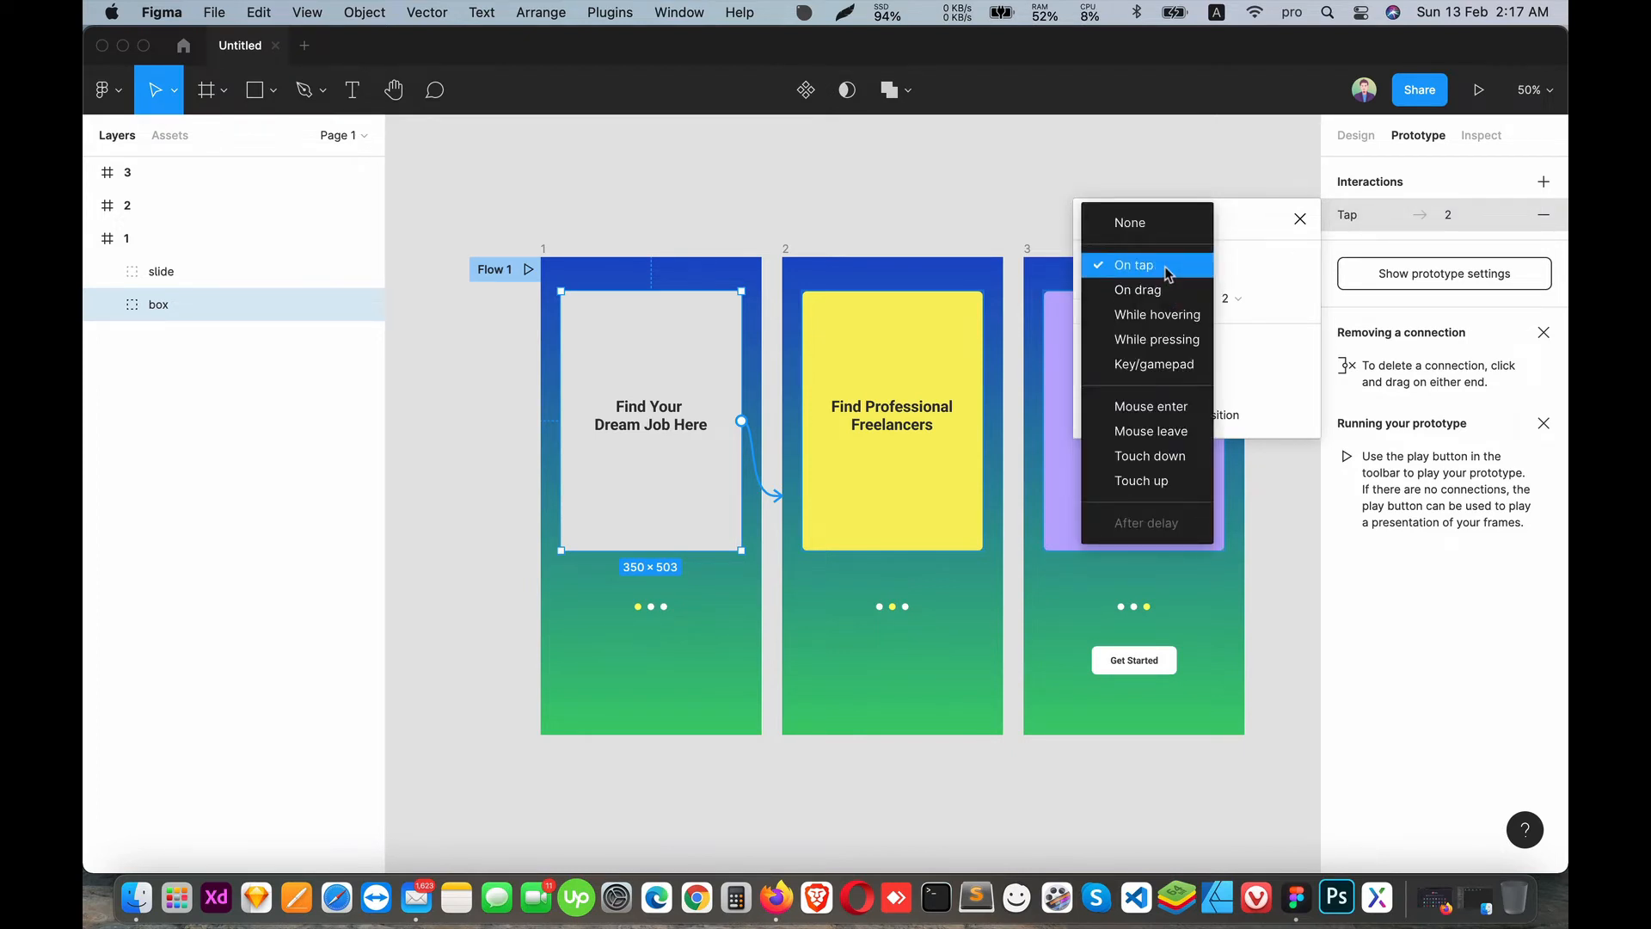
{"action": "left_click", "coordinate": [1168, 272]}
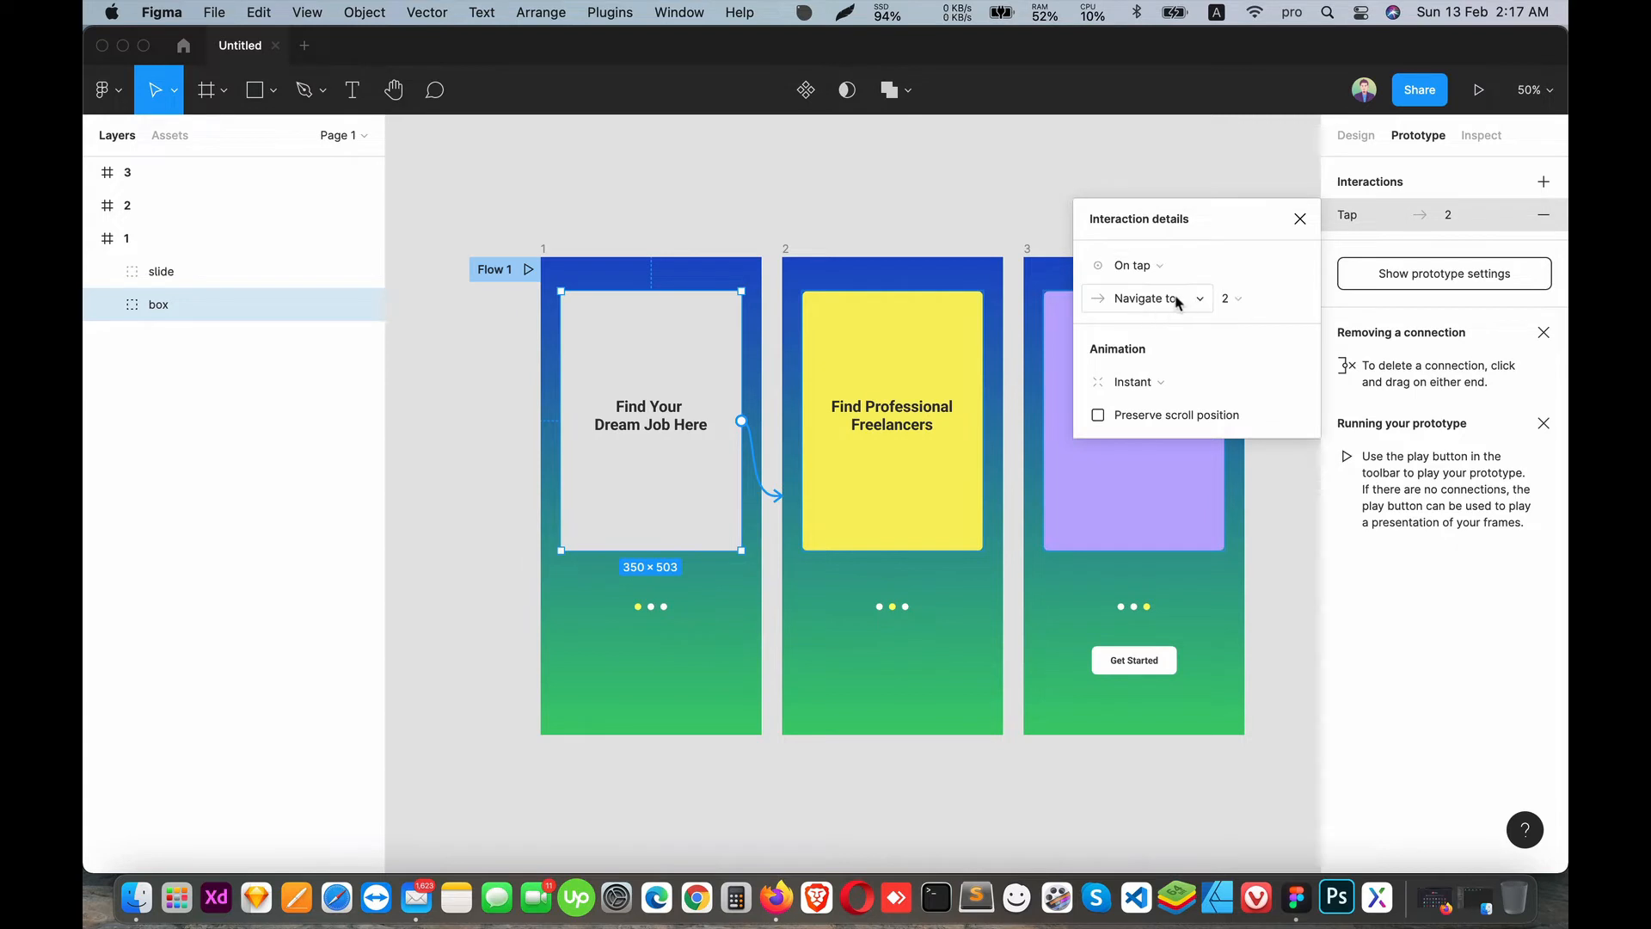
{"action": "left_click", "coordinate": [1149, 298]}
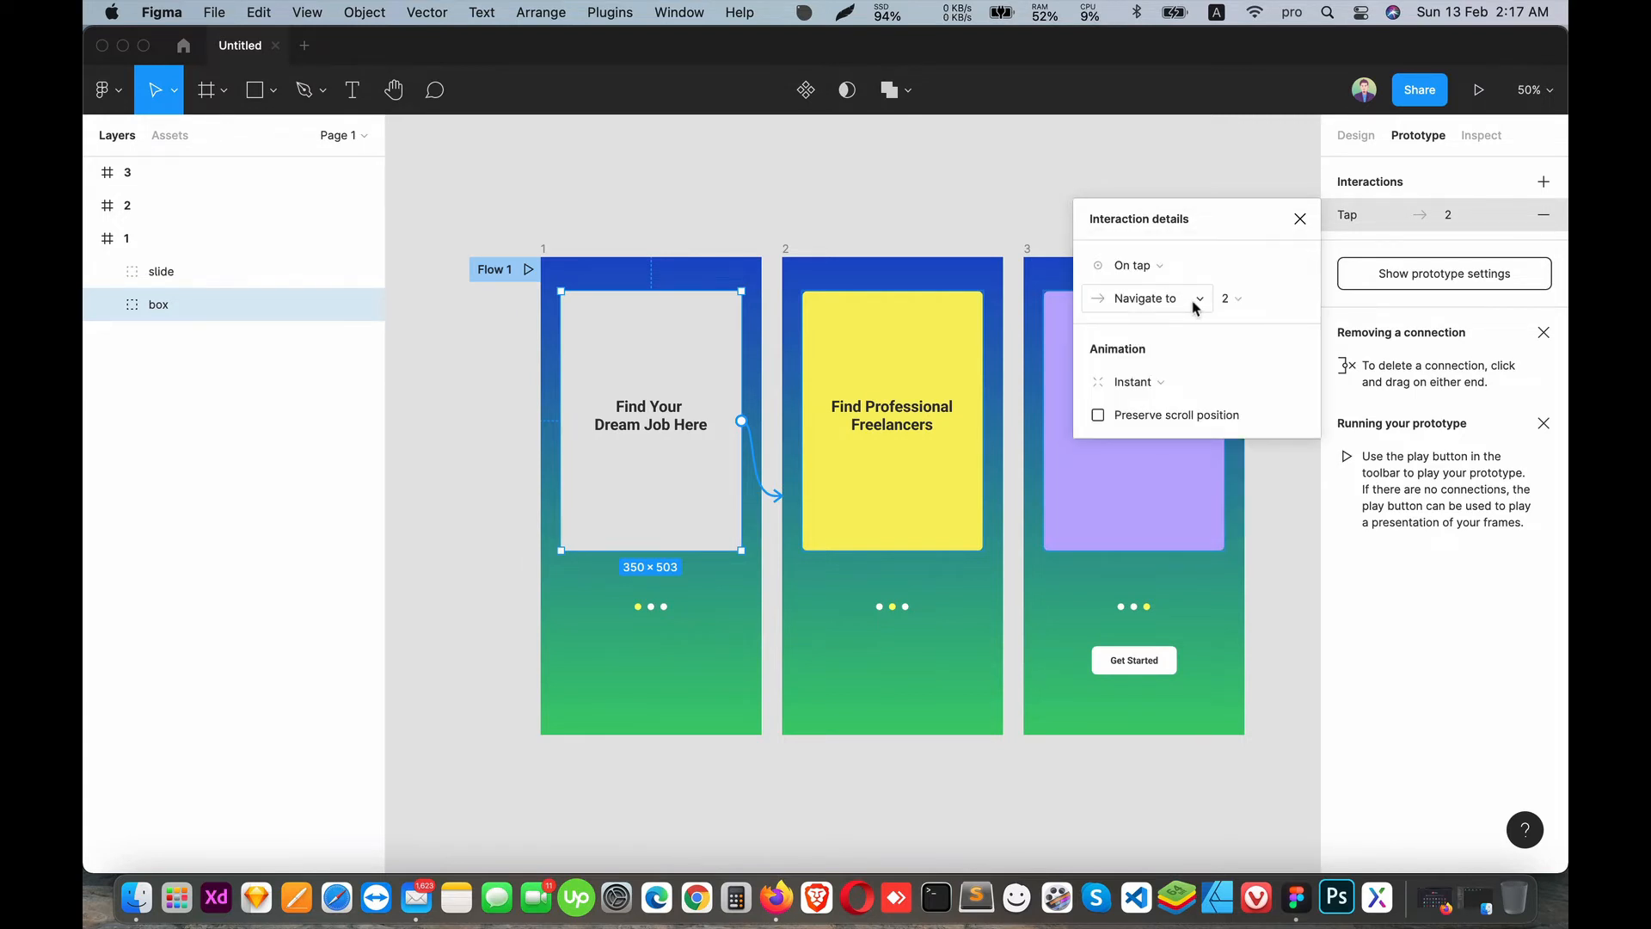
{"action": "left_click", "coordinate": [1232, 298]}
{"action": "left_click", "coordinate": [1228, 298]}
- Set the transition to Smart animate, Ease in and out, 500ms
{"action": "left_click", "coordinate": [1145, 383]}
{"action": "left_click", "coordinate": [1145, 382]}
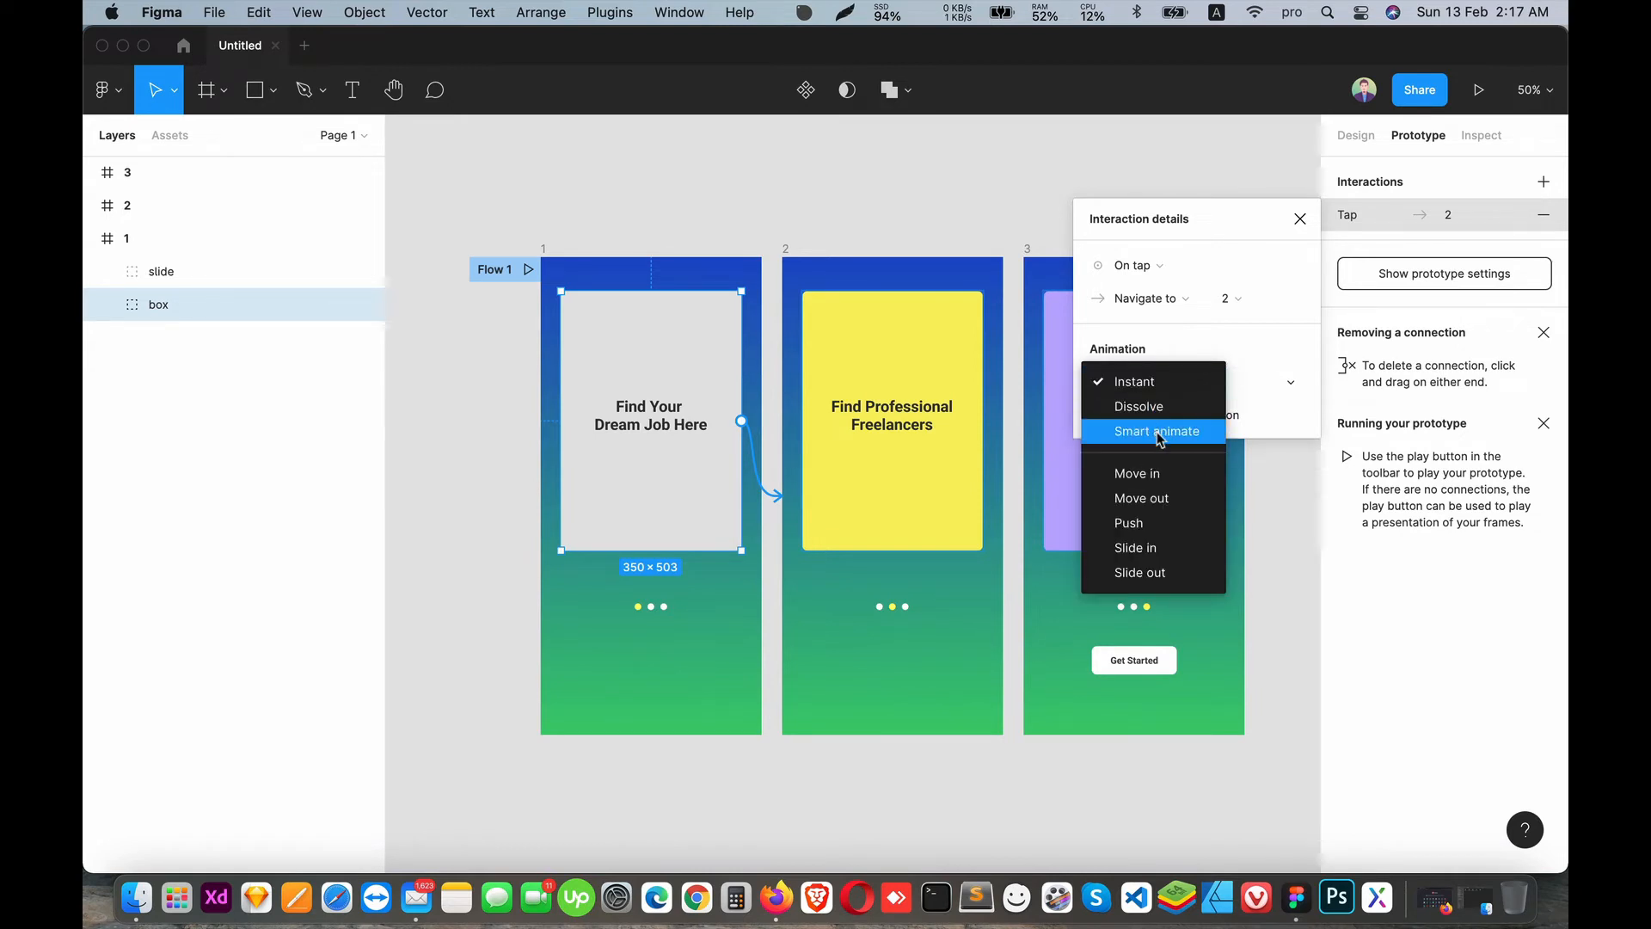
{"action": "left_click", "coordinate": [1168, 434]}
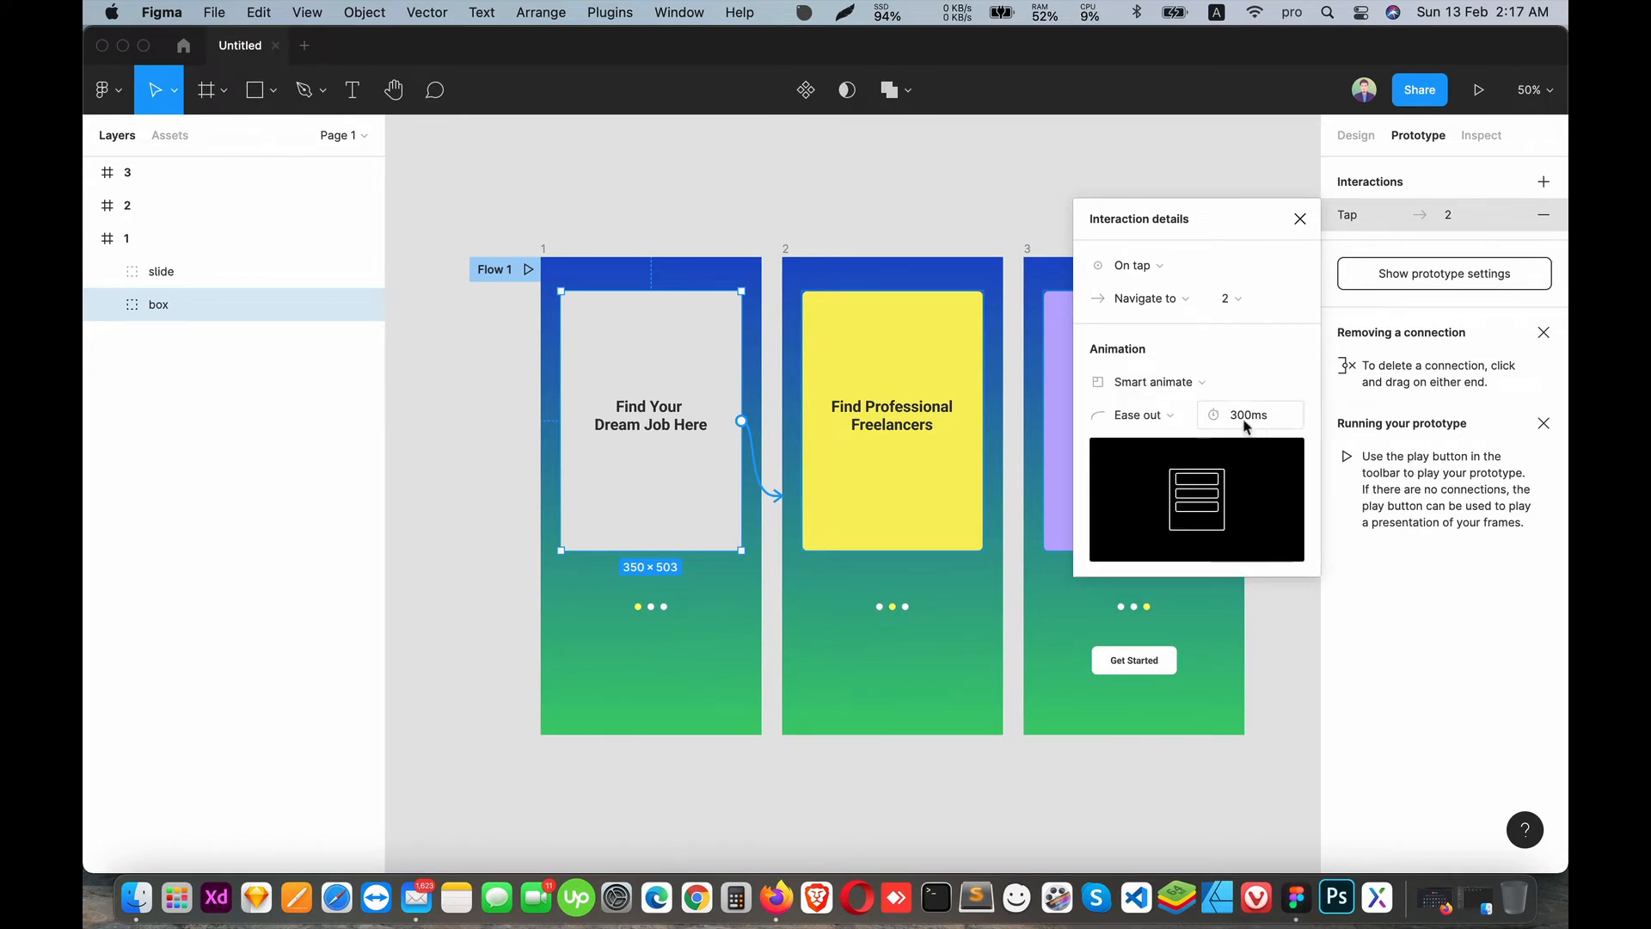
{"action": "left_click", "coordinate": [1181, 415]}
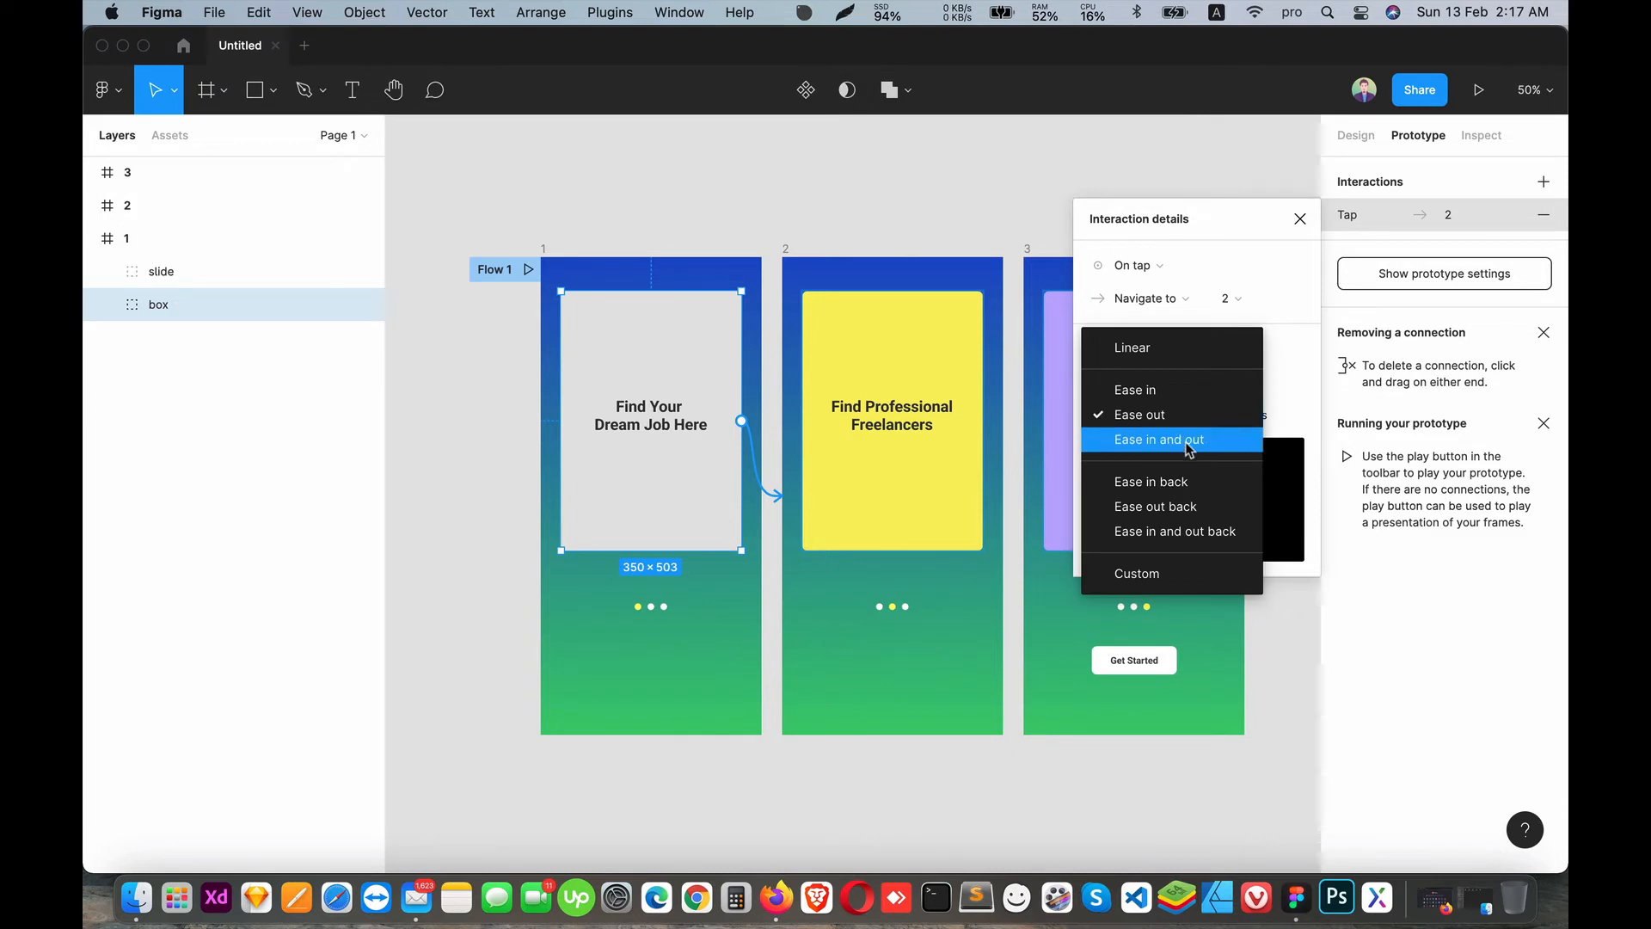
{"action": "left_click", "coordinate": [1187, 442]}
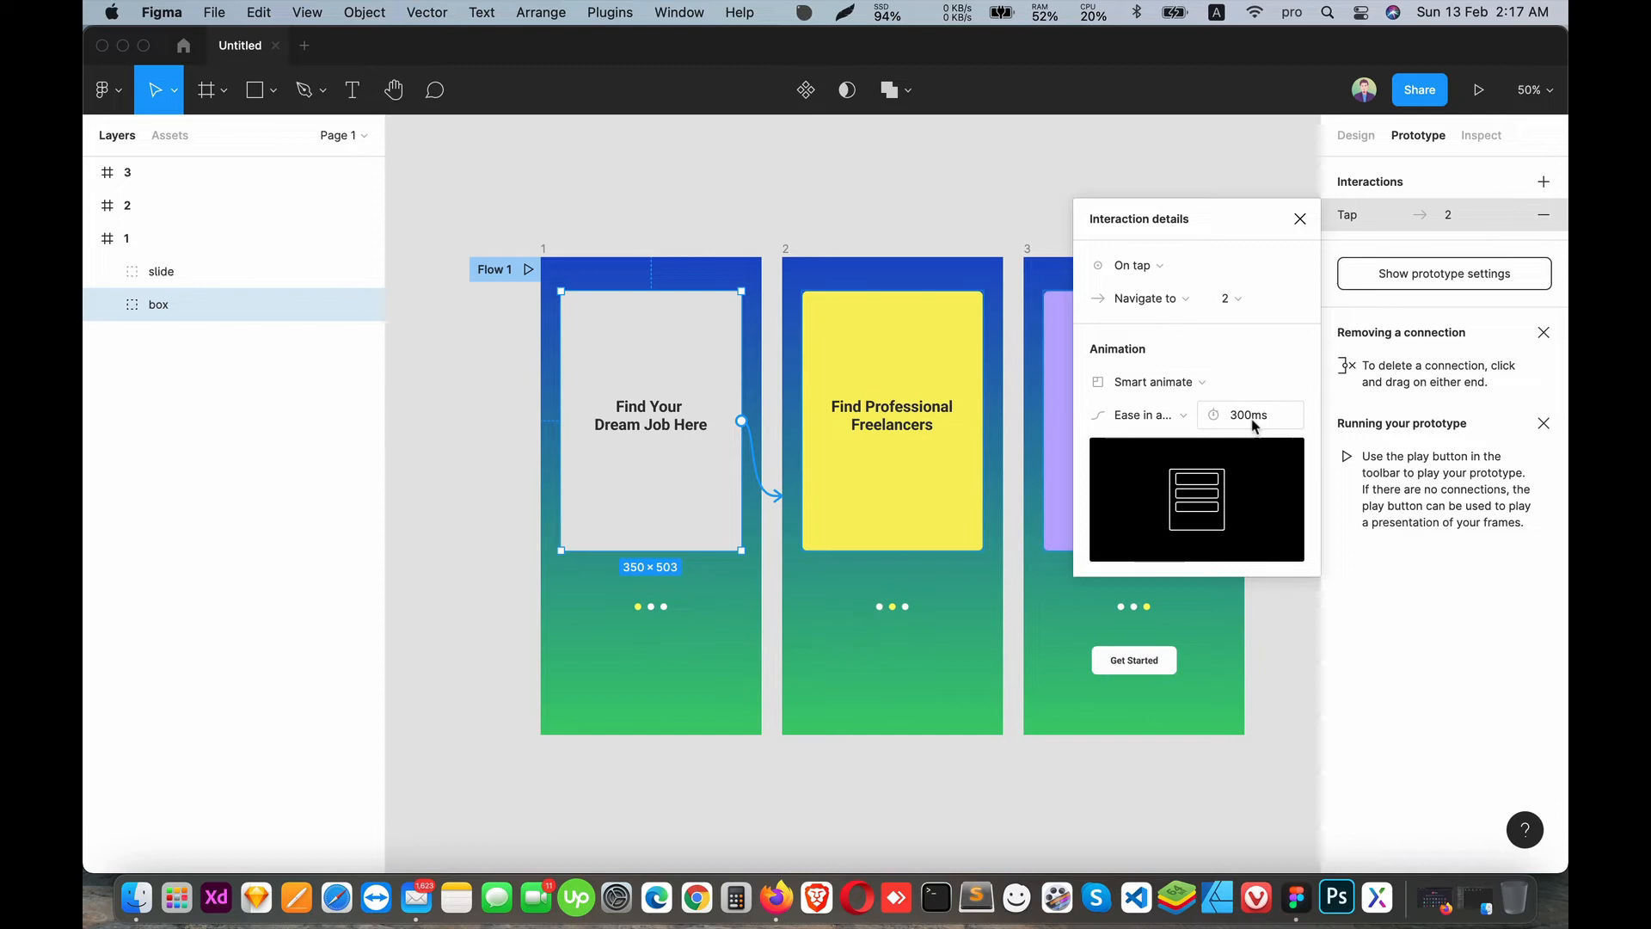
{"action": "left_click_drag", "start_coordinate": [1239, 416], "coordinate": [1224, 415]}
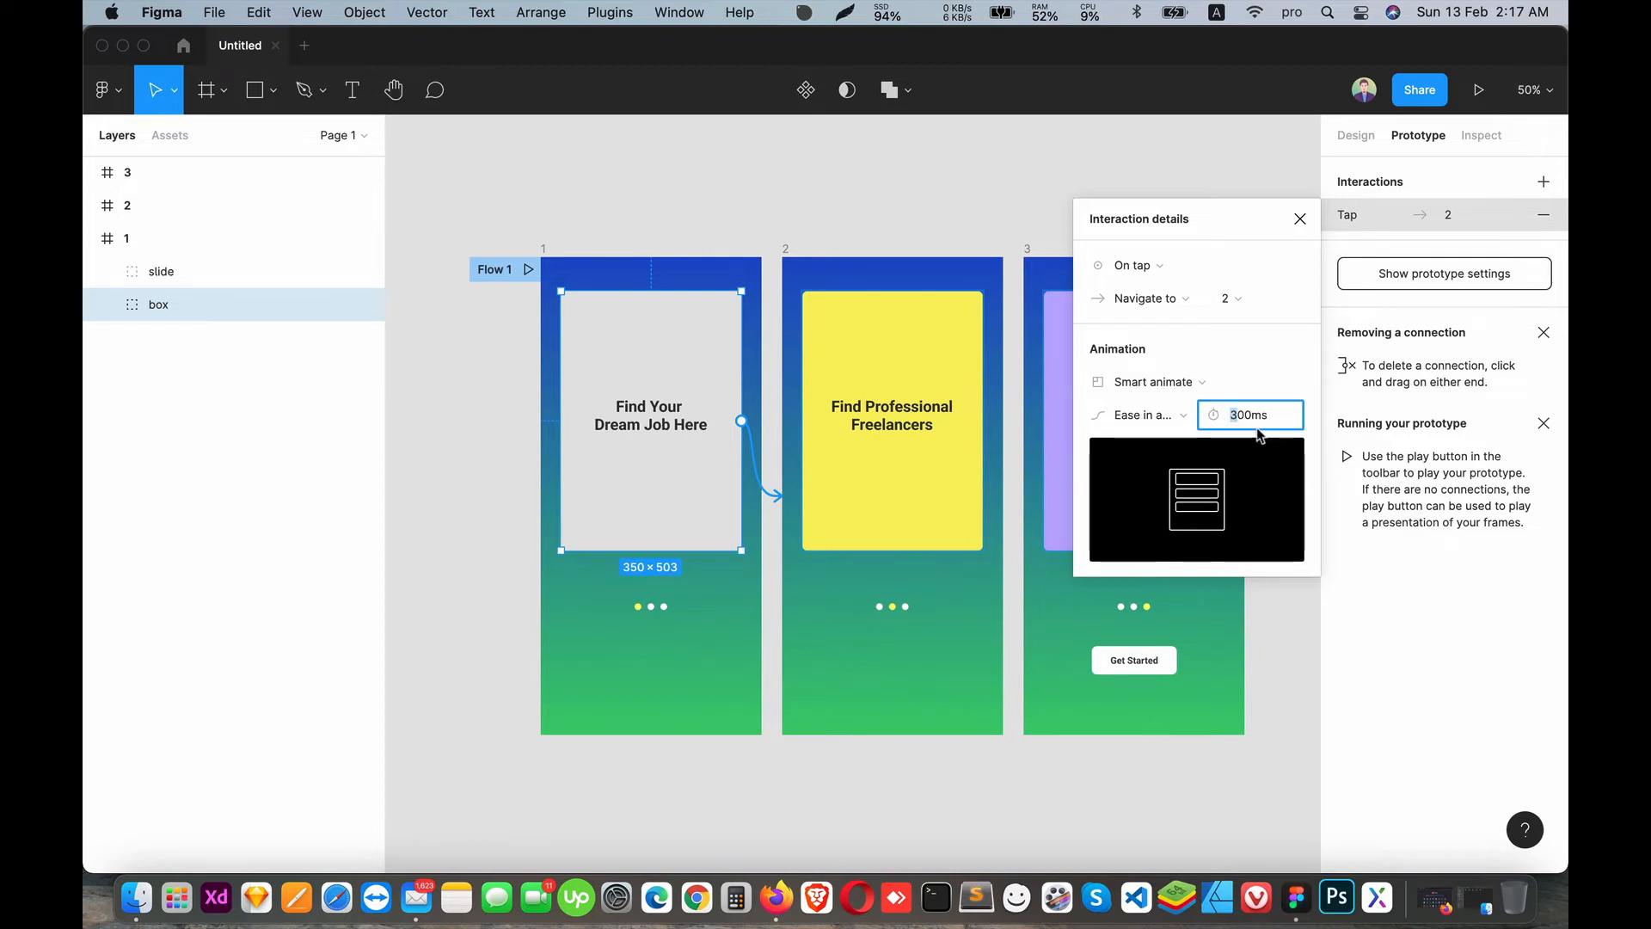
{"action": "type", "text": "5"}
{"action": "key", "text": "Return"}
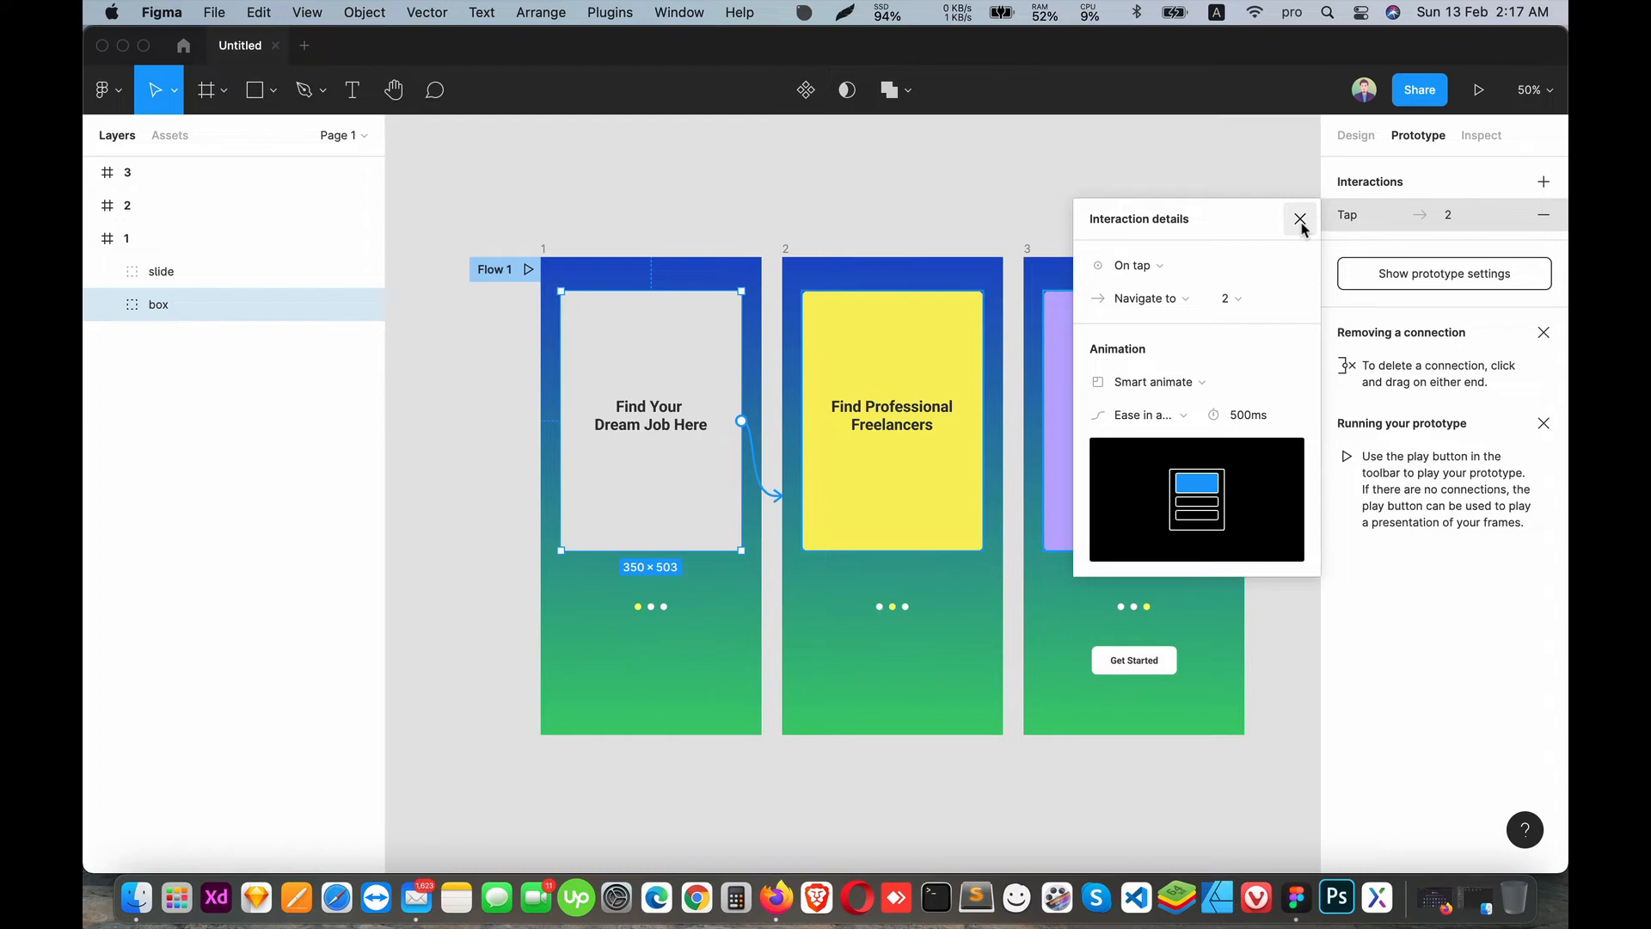
{"action": "left_click", "coordinate": [1302, 226]}
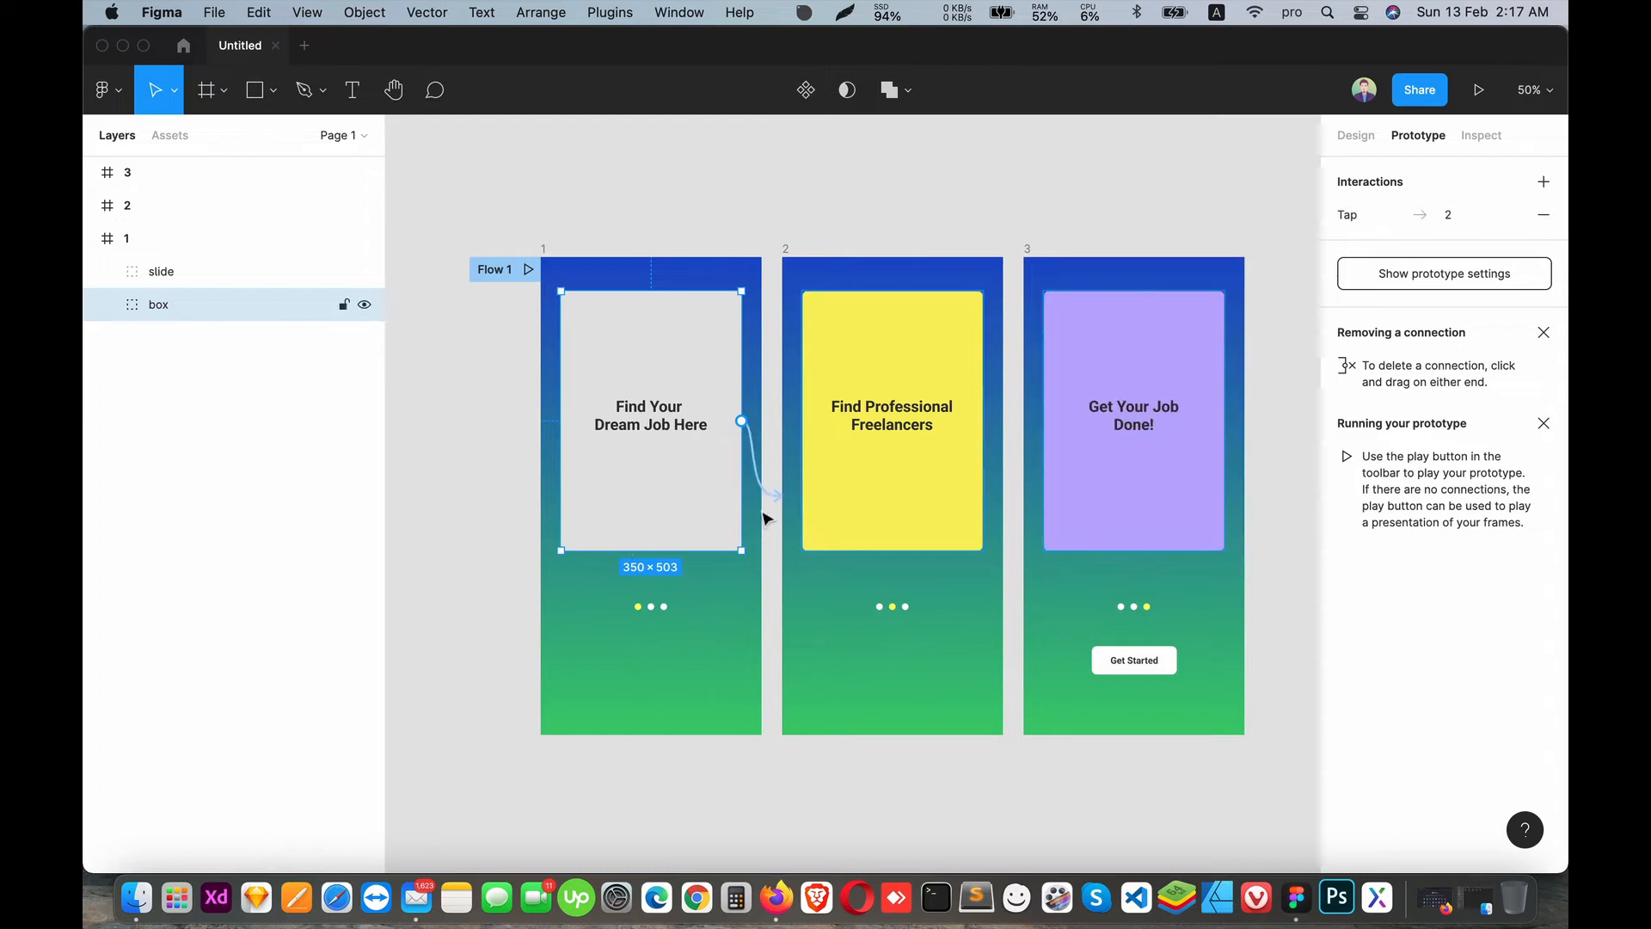
- Link frame 2's yellow card to frame 3, reusing On tap with Smart animate 500ms
{"action": "left_click", "coordinate": [907, 410]}
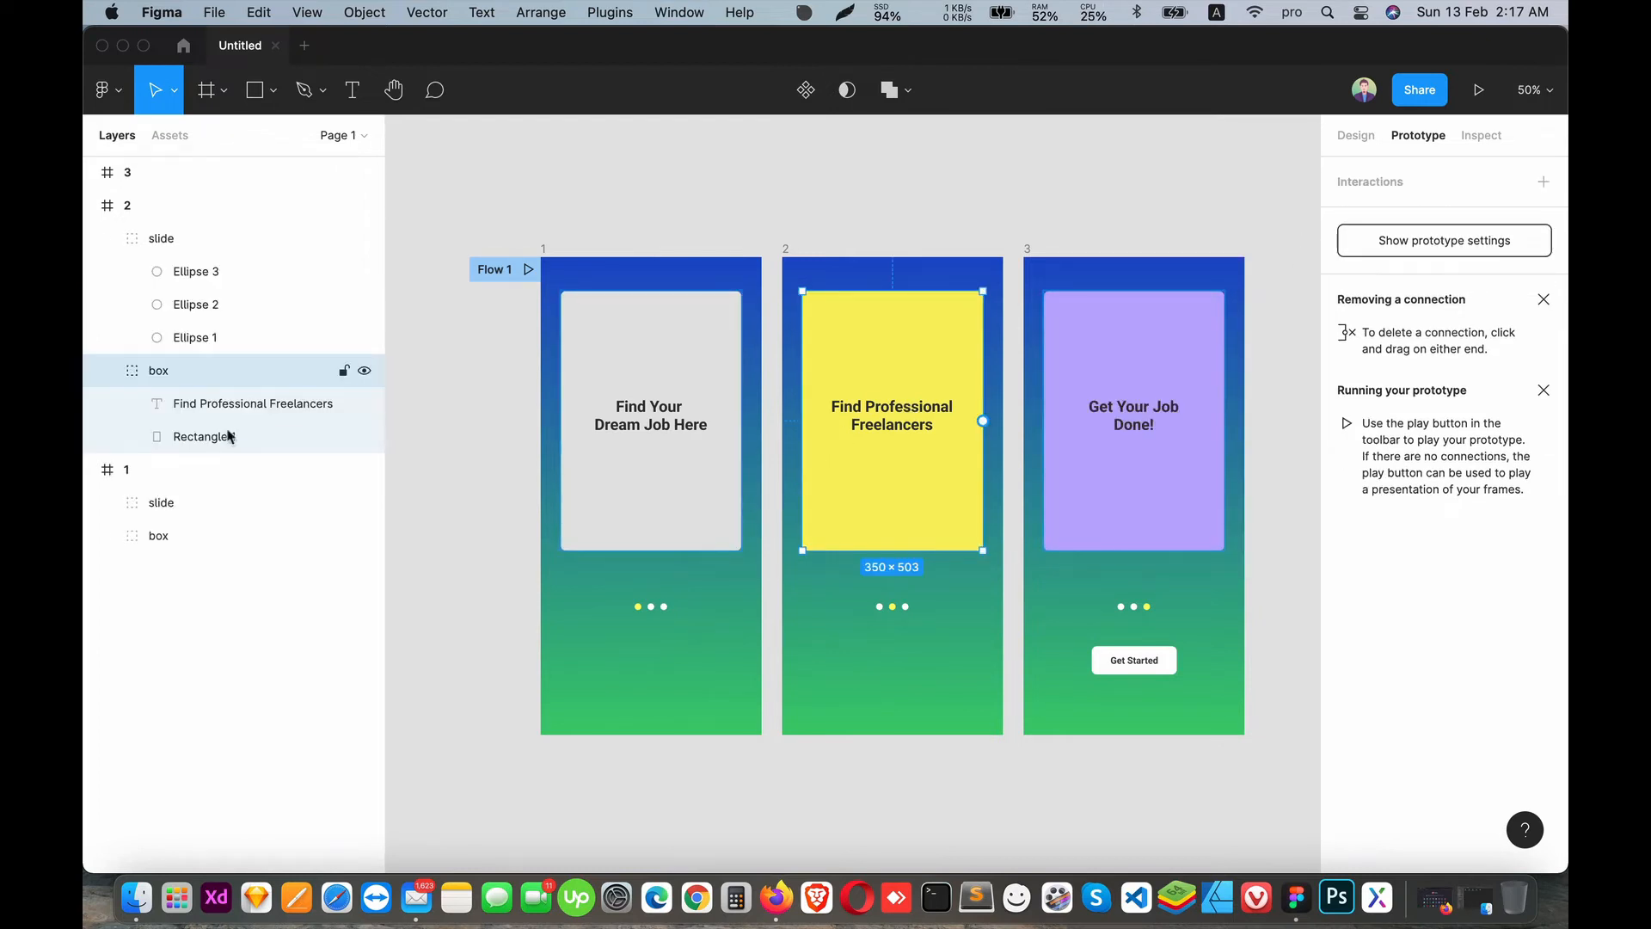
{"action": "left_click", "coordinate": [107, 237]}
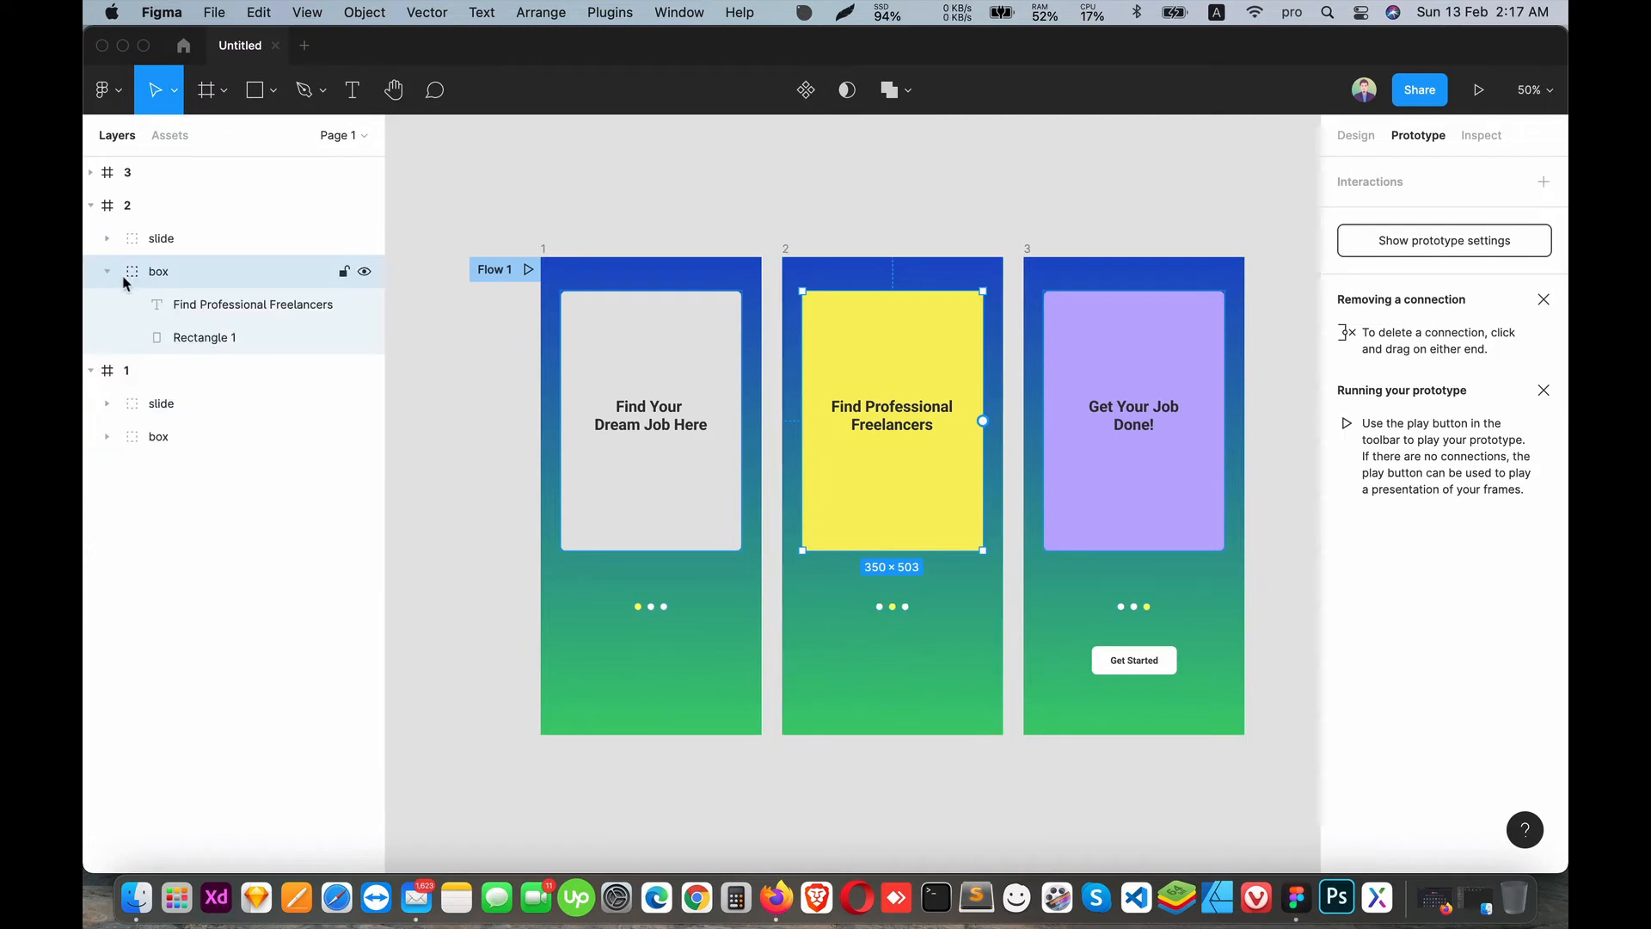
{"action": "left_click", "coordinate": [107, 272]}
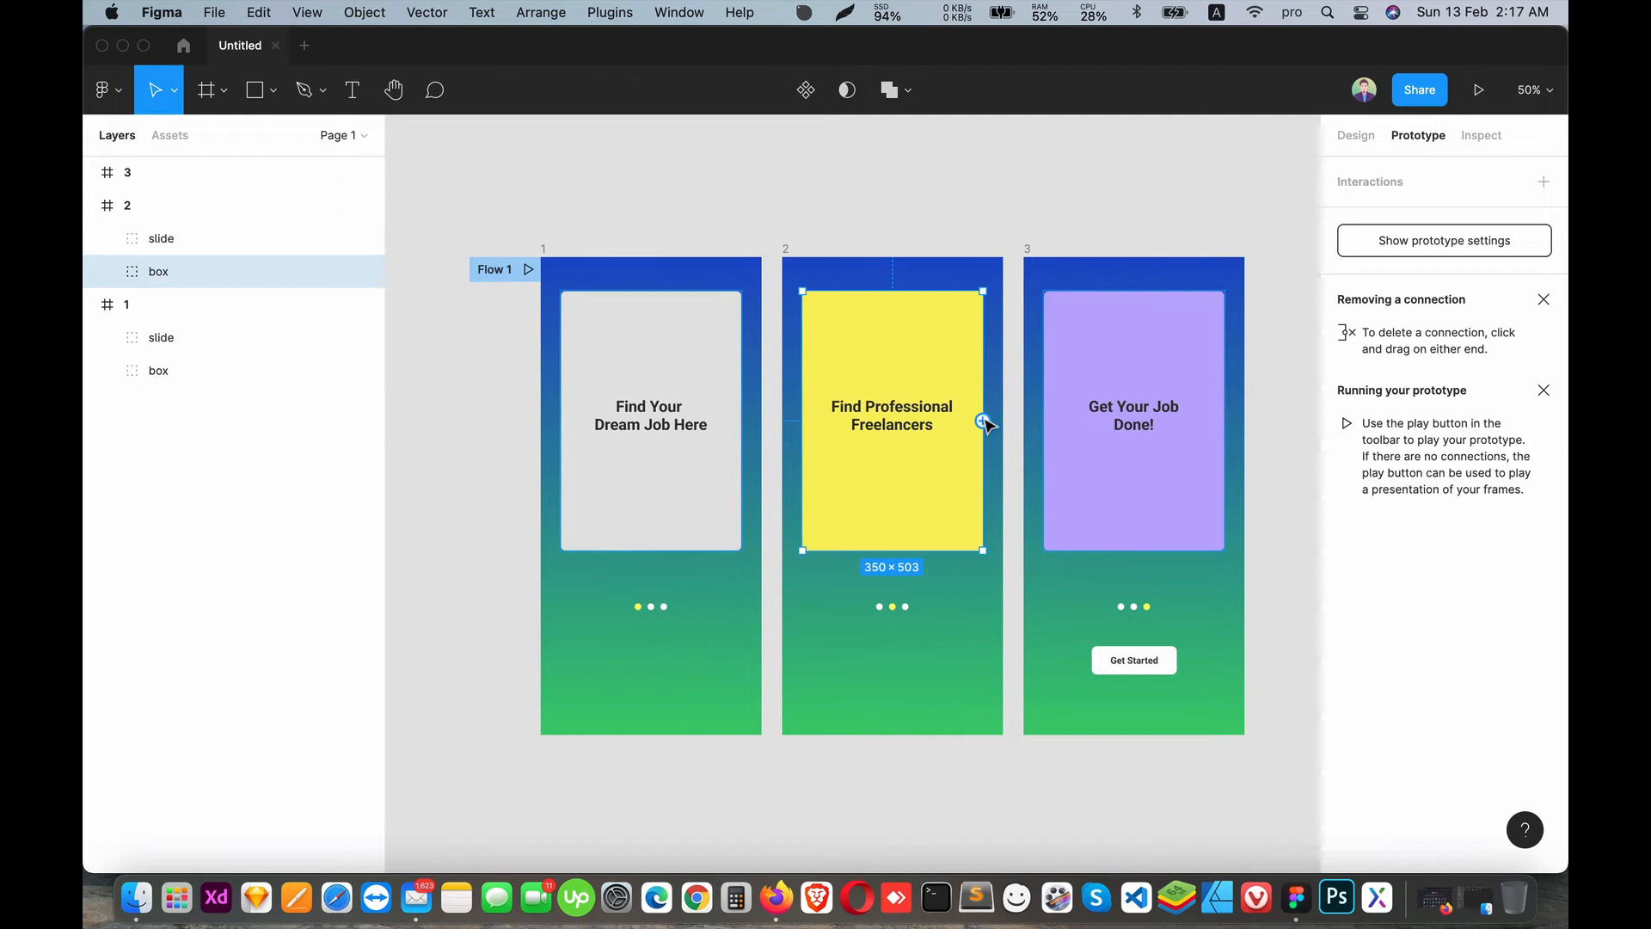
{"action": "left_click_drag", "start_coordinate": [982, 421], "coordinate": [1058, 416]}
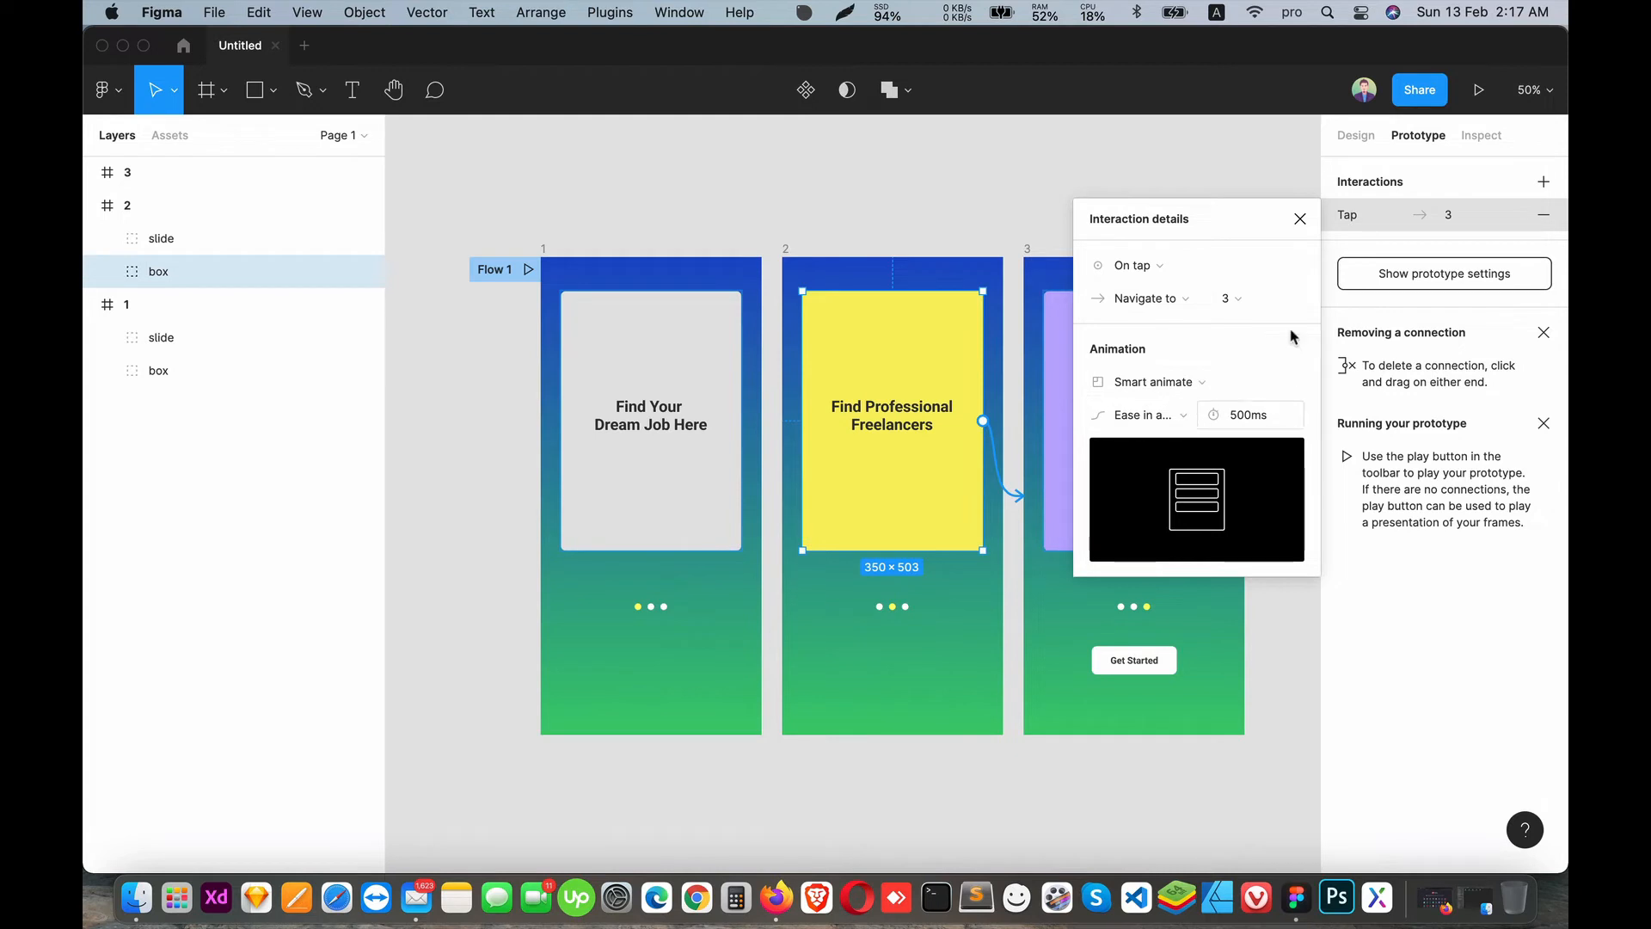
{"action": "left_click", "coordinate": [1302, 222]}
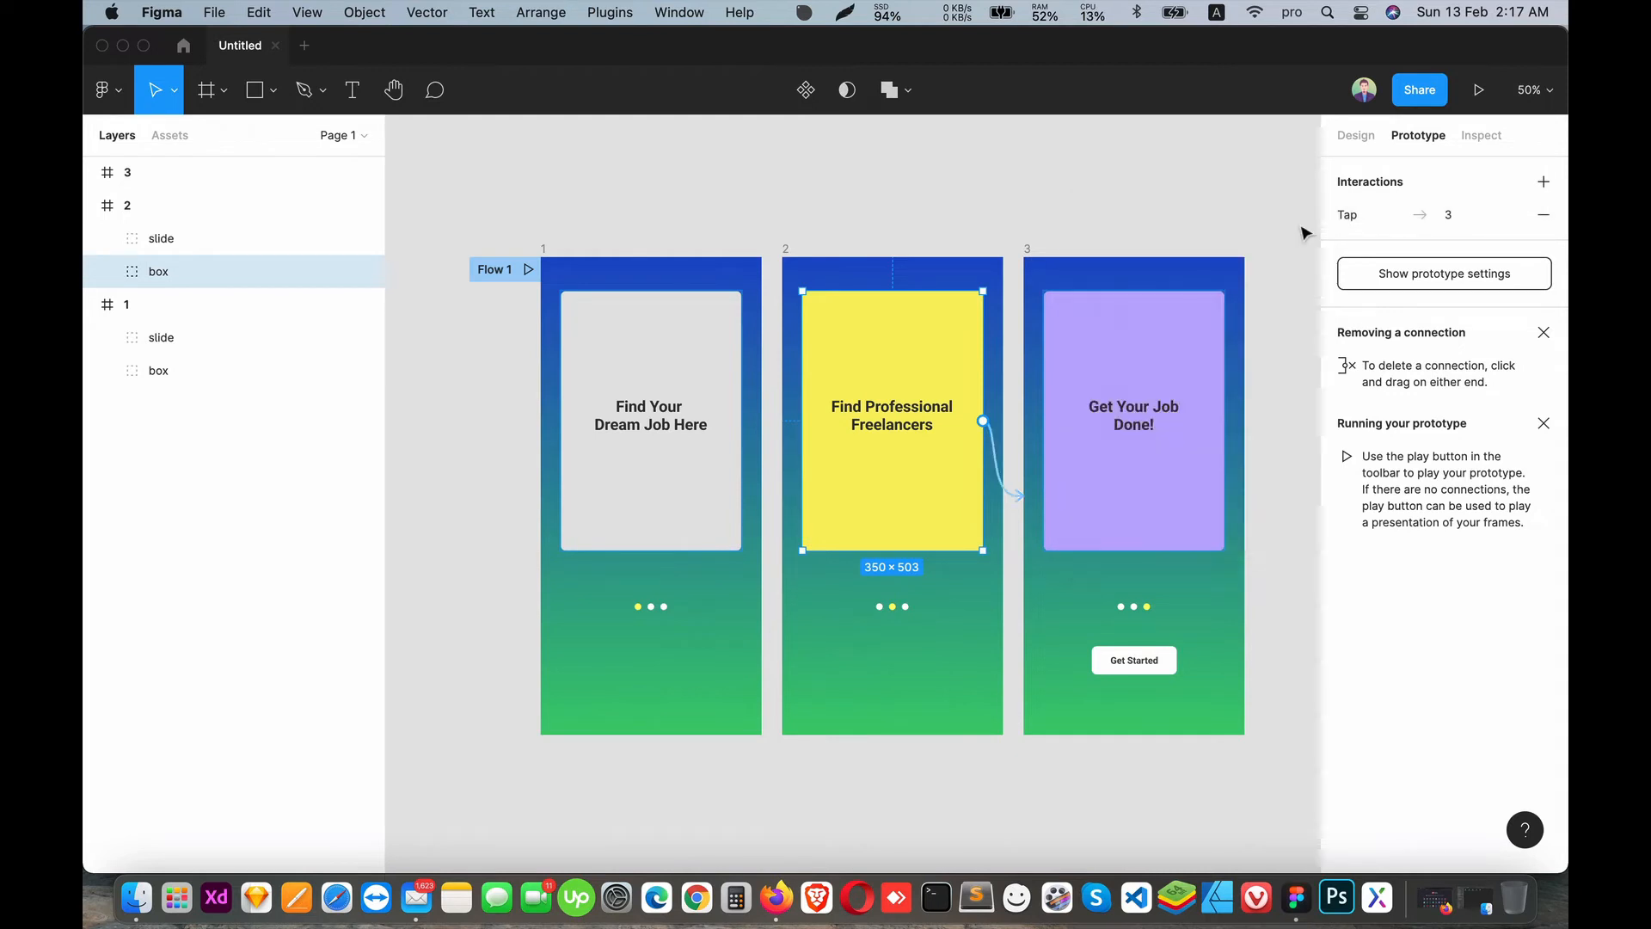
{"action": "left_click", "coordinate": [756, 767]}
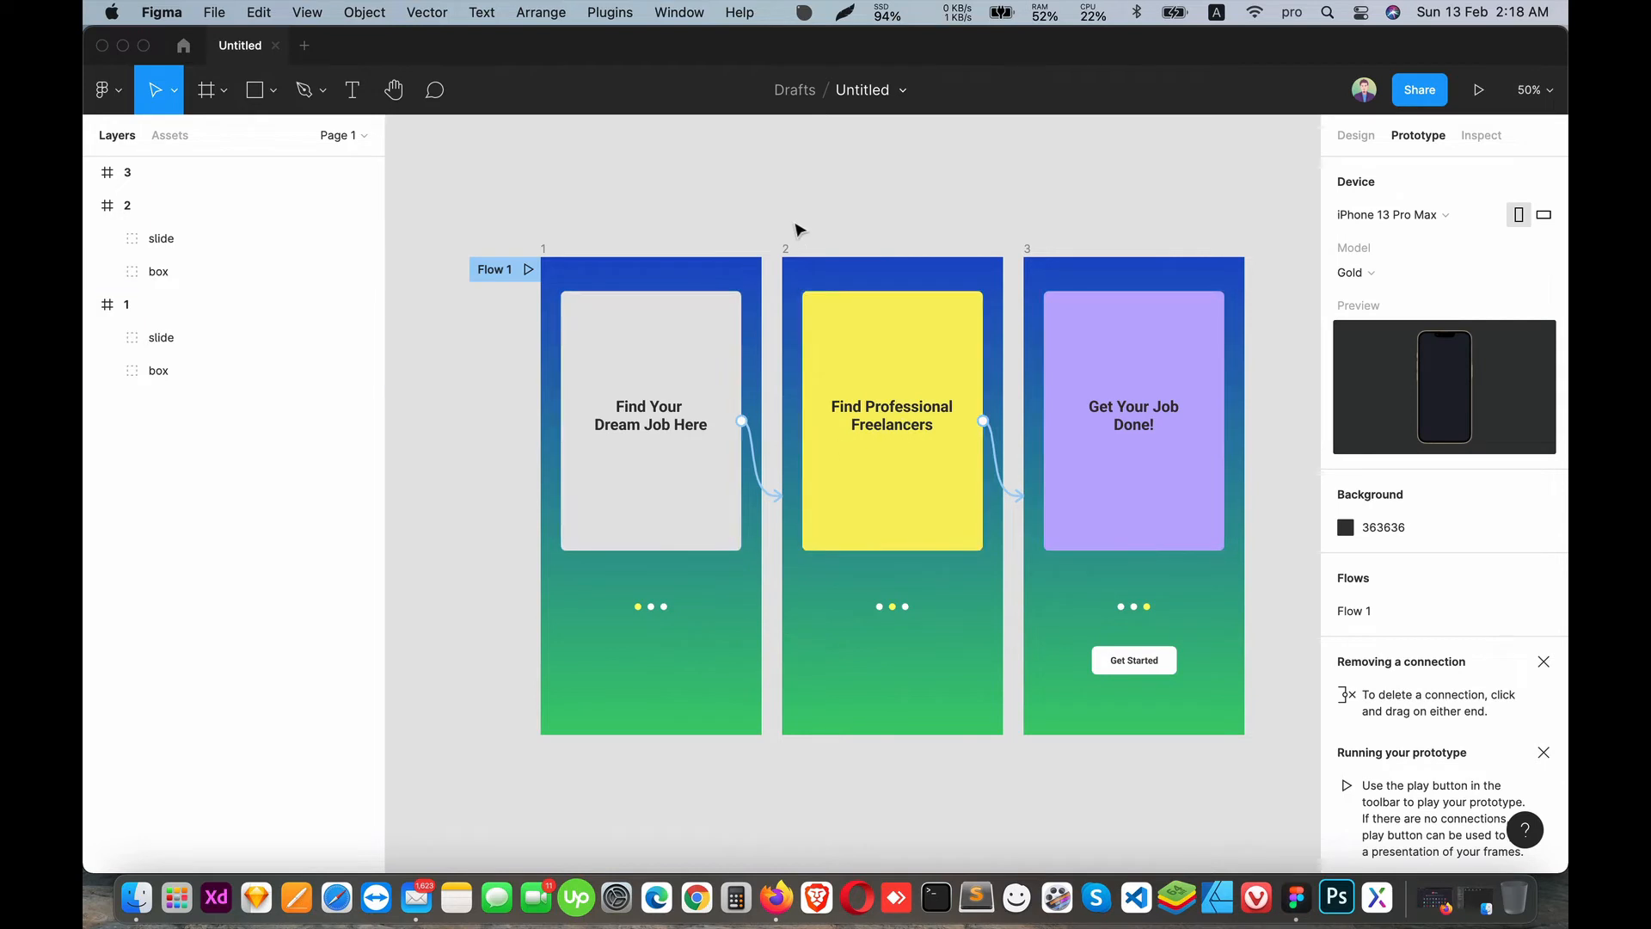
{"action": "left_click", "coordinate": [1114, 367]}
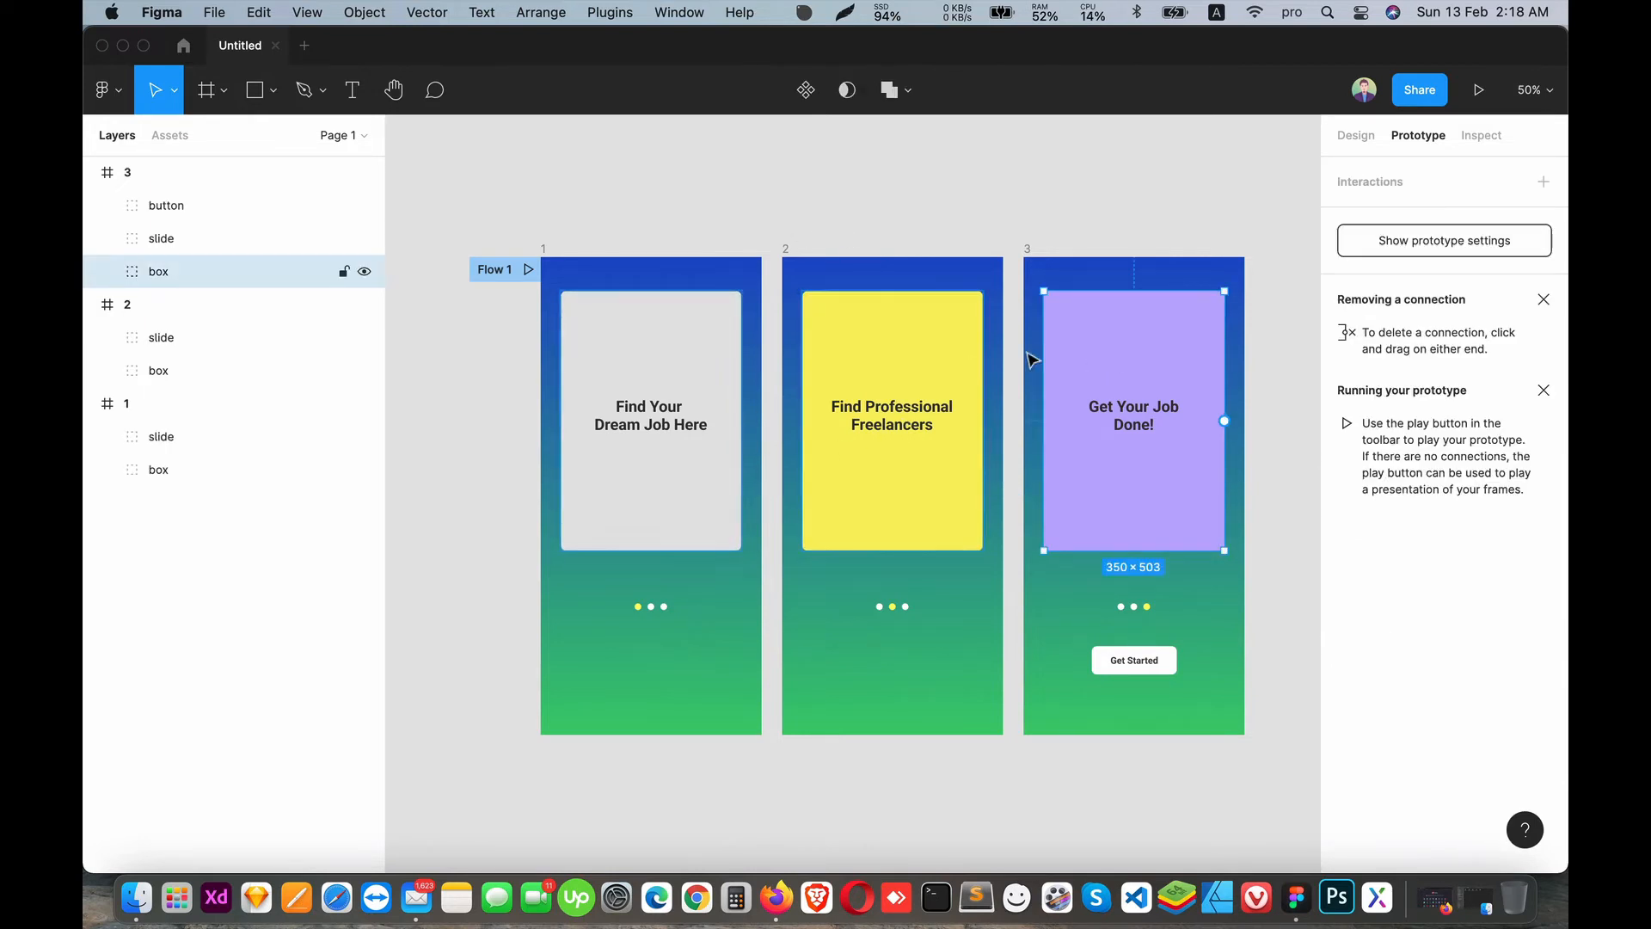
{"action": "left_click", "coordinate": [96, 171]}
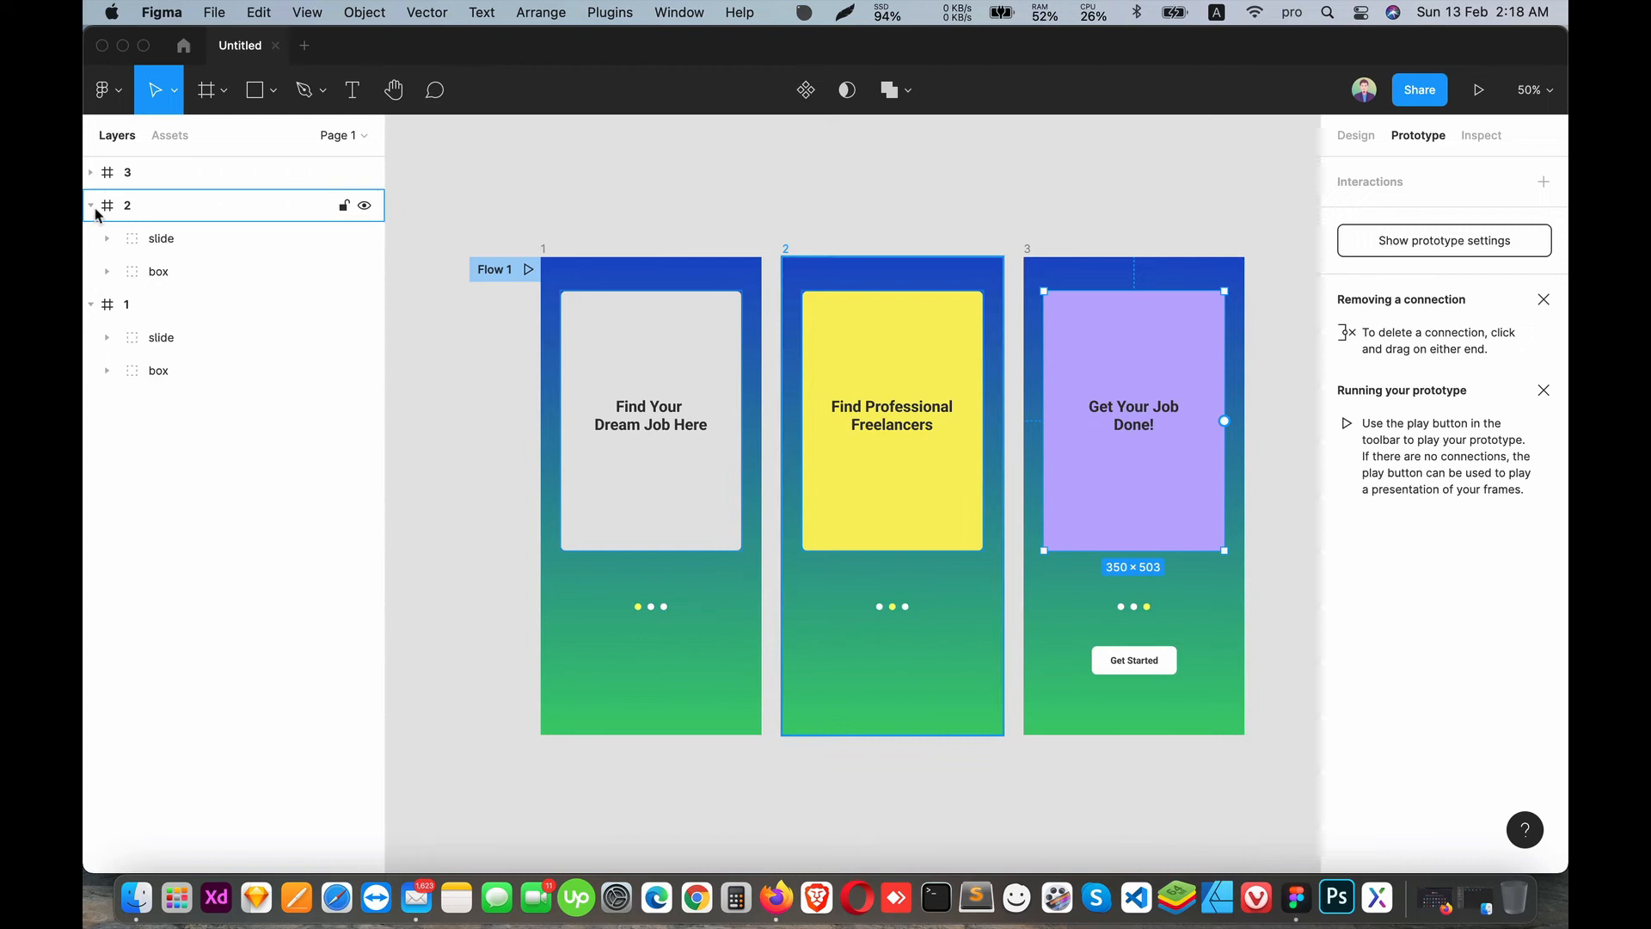
{"action": "left_click", "coordinate": [95, 205]}
{"action": "left_click", "coordinate": [96, 237]}
{"action": "left_click", "coordinate": [664, 200]}
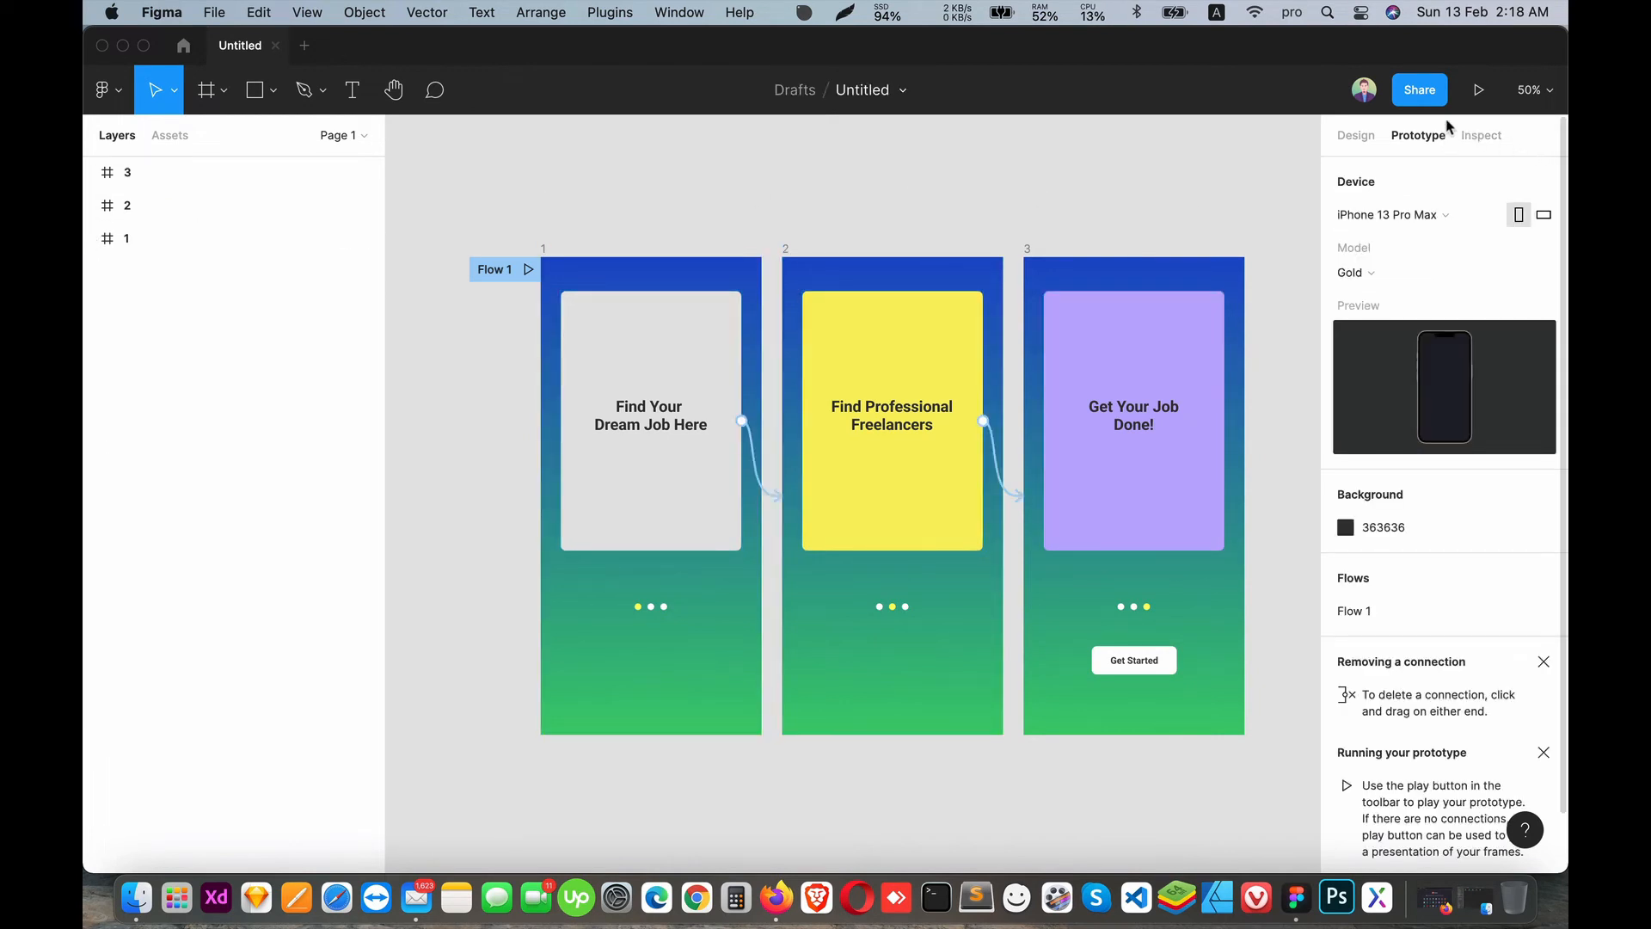
{"action": "left_click", "coordinate": [1476, 91]}
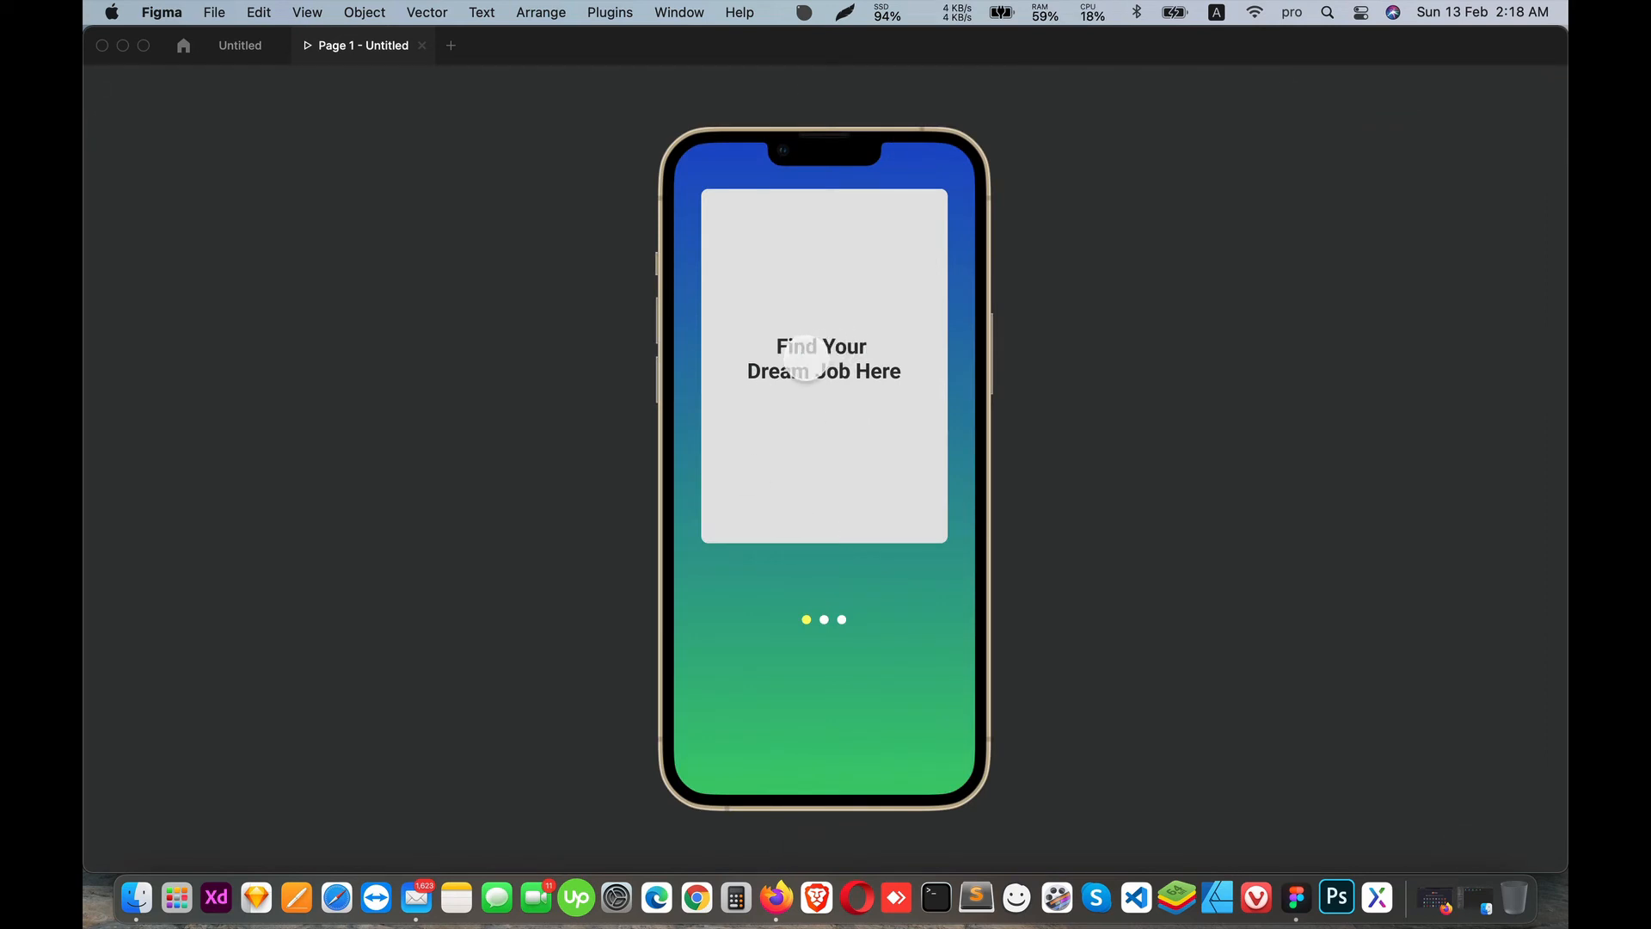
{"action": "left_click", "coordinate": [803, 354]}
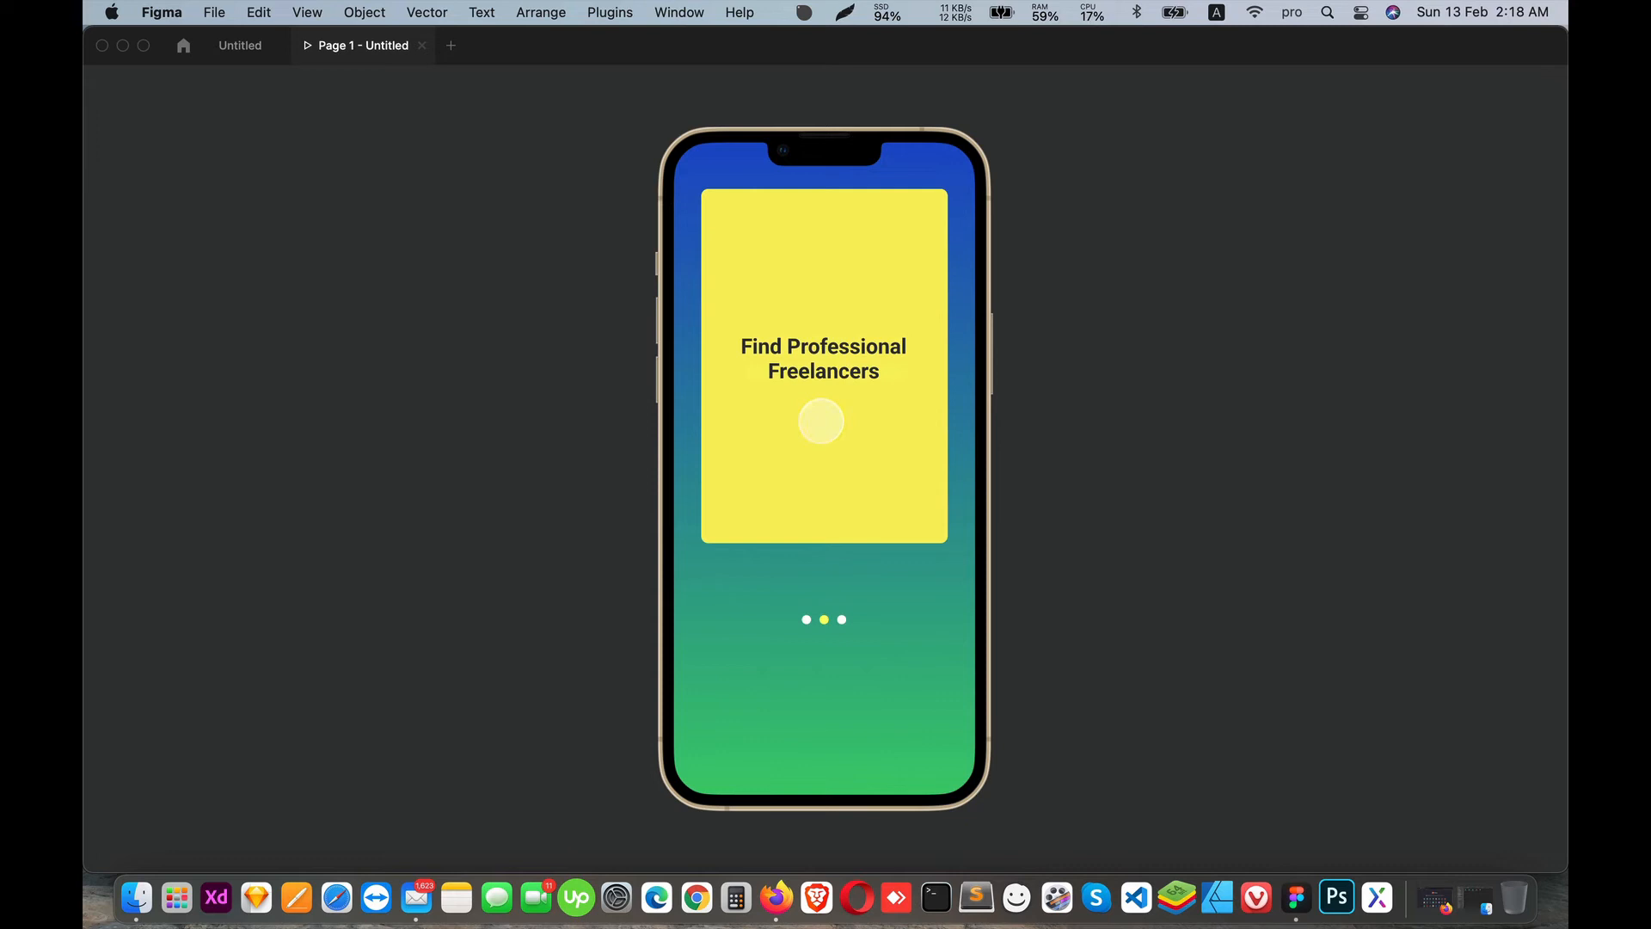
{"action": "left_click", "coordinate": [823, 420]}
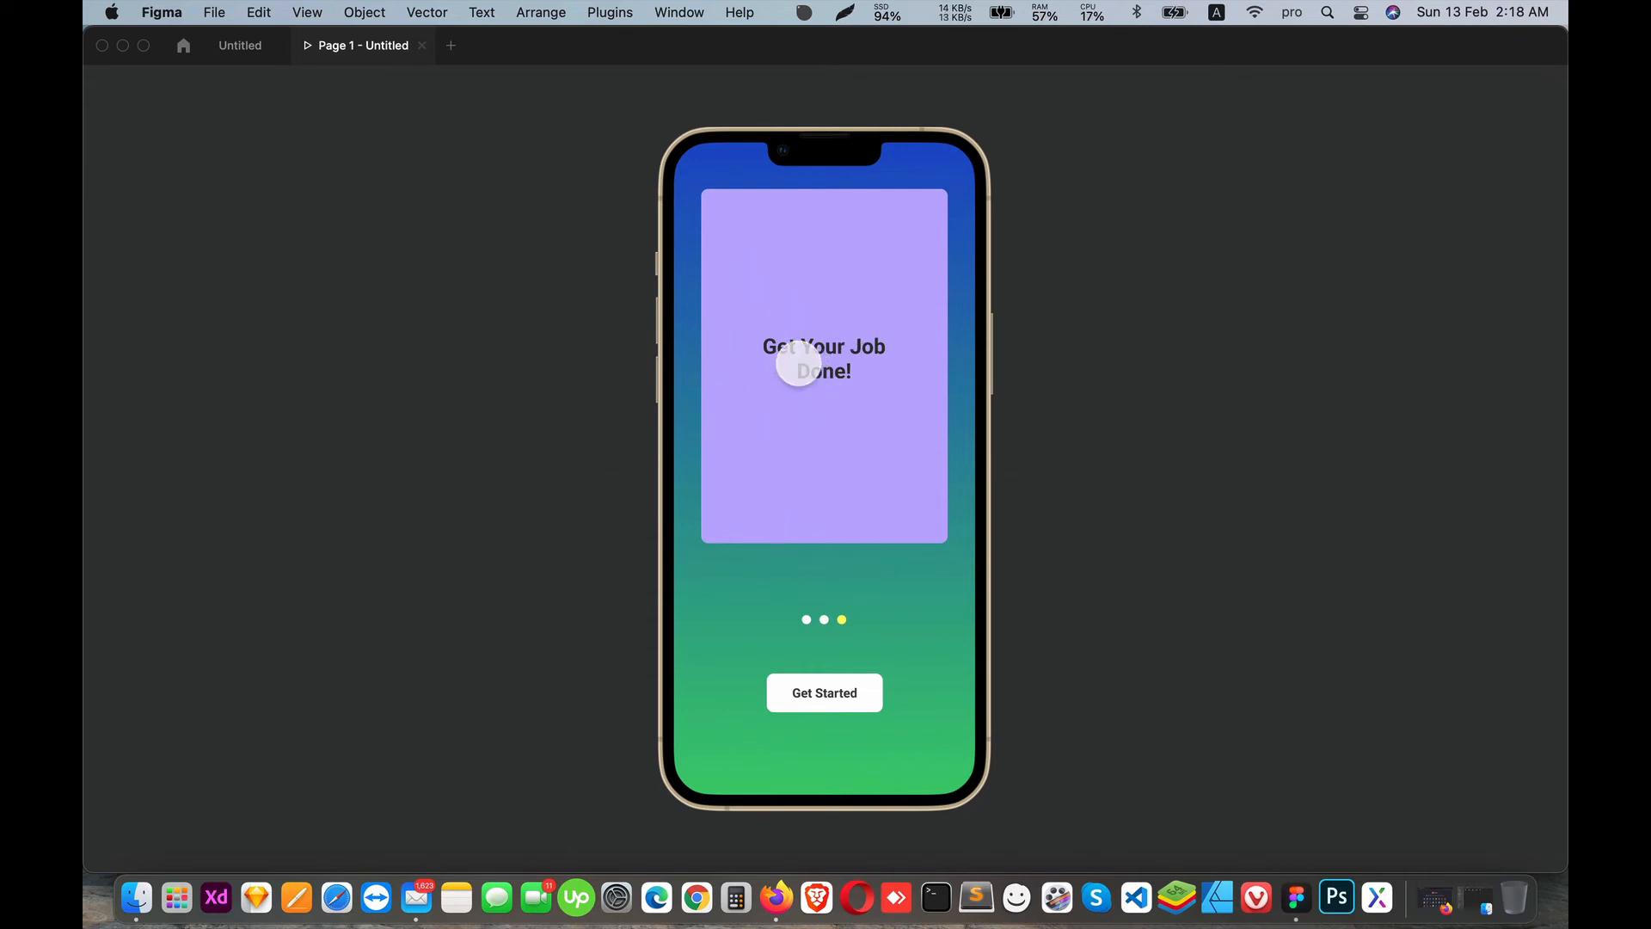
{"action": "left_click", "coordinate": [421, 45]}
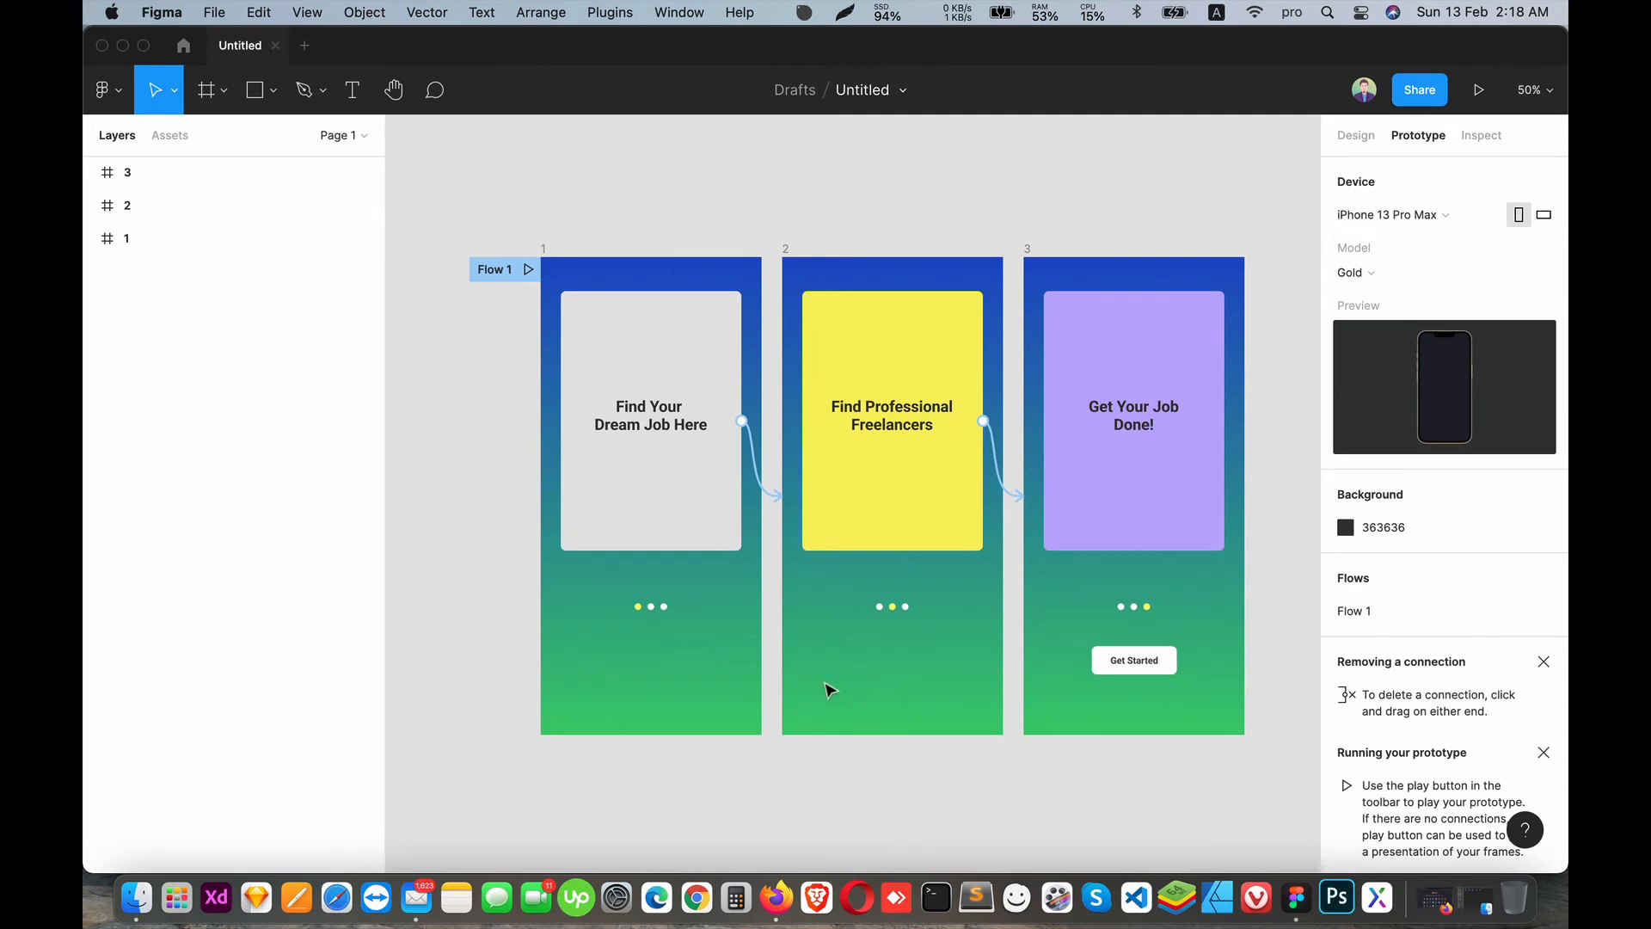
- Mistakenly link screen 1's first slider dot to frame 2 with a tap interaction
{"action": "key", "text": "shift+0"}
{"action": "scroll", "coordinate": [689, 550], "scroll_direction": "left", "scroll_amount": 5}
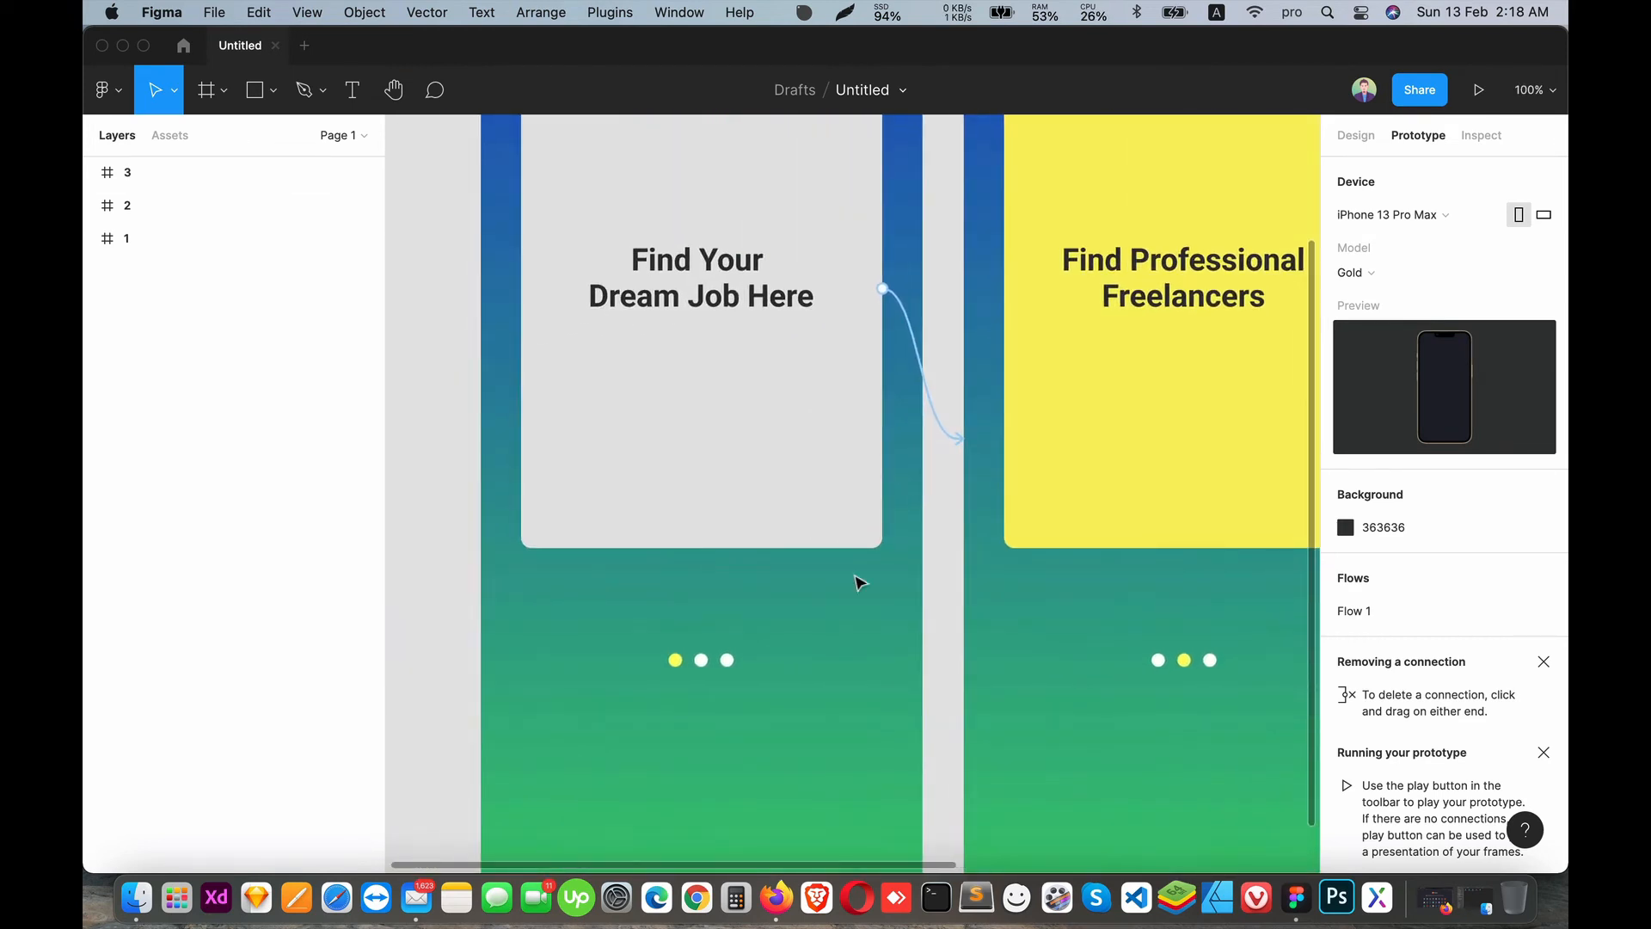
{"action": "left_click", "coordinate": [676, 660]}
{"action": "left_click", "coordinate": [681, 664]}
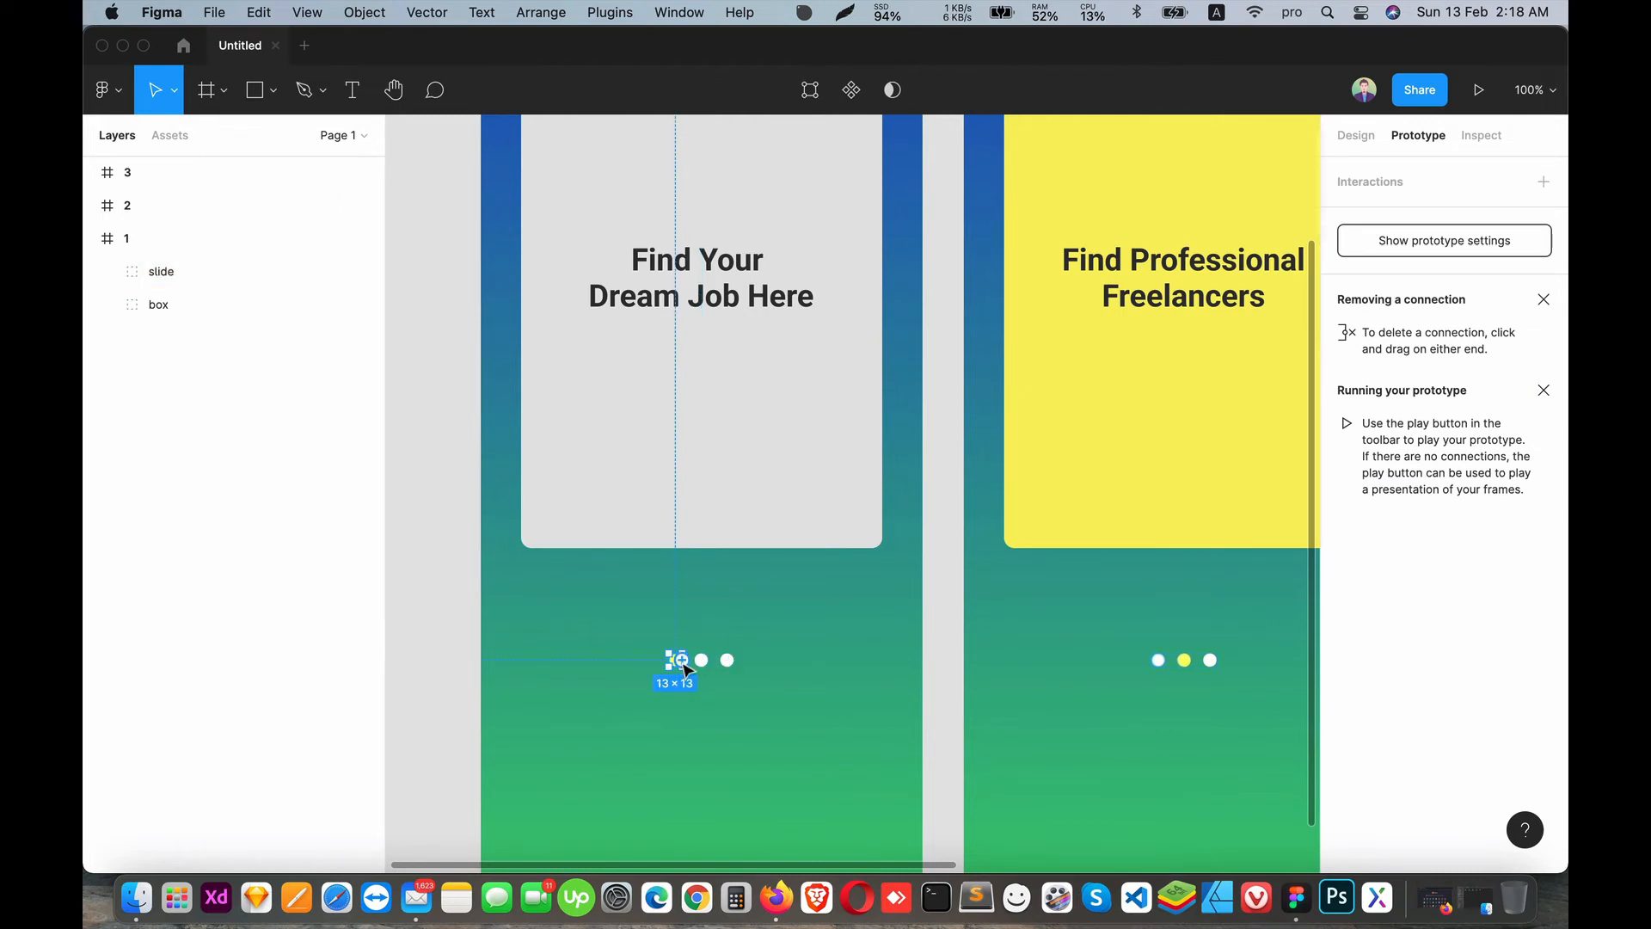
{"action": "left_click_drag", "start_coordinate": [680, 661], "coordinate": [1009, 413]}
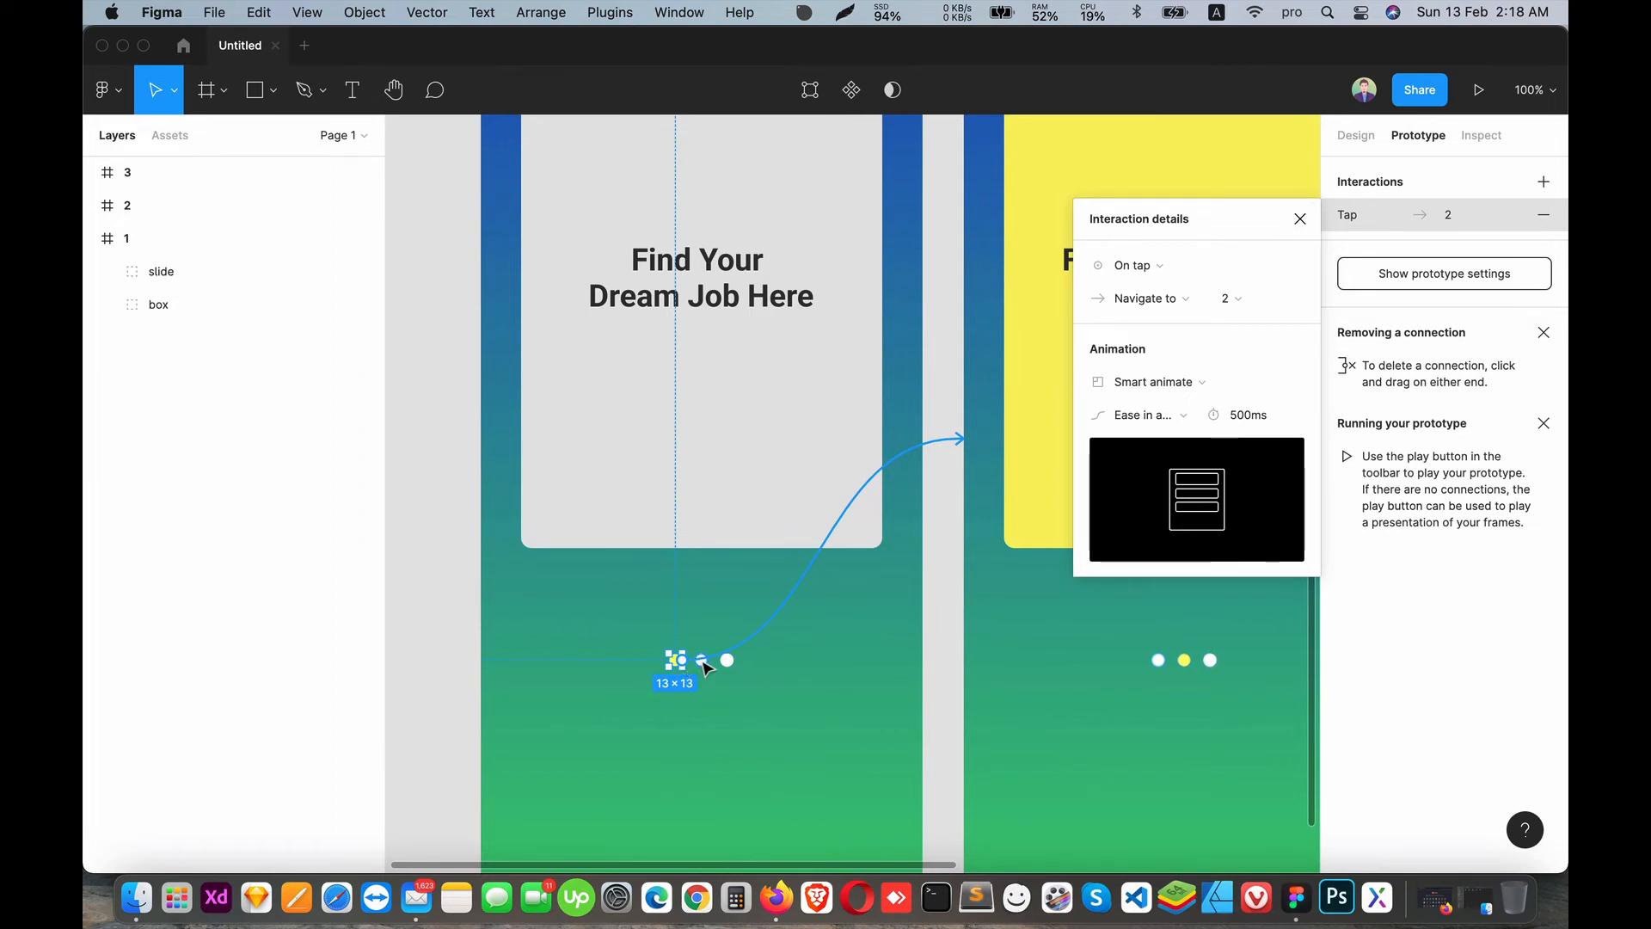
{"action": "left_click", "coordinate": [958, 690]}
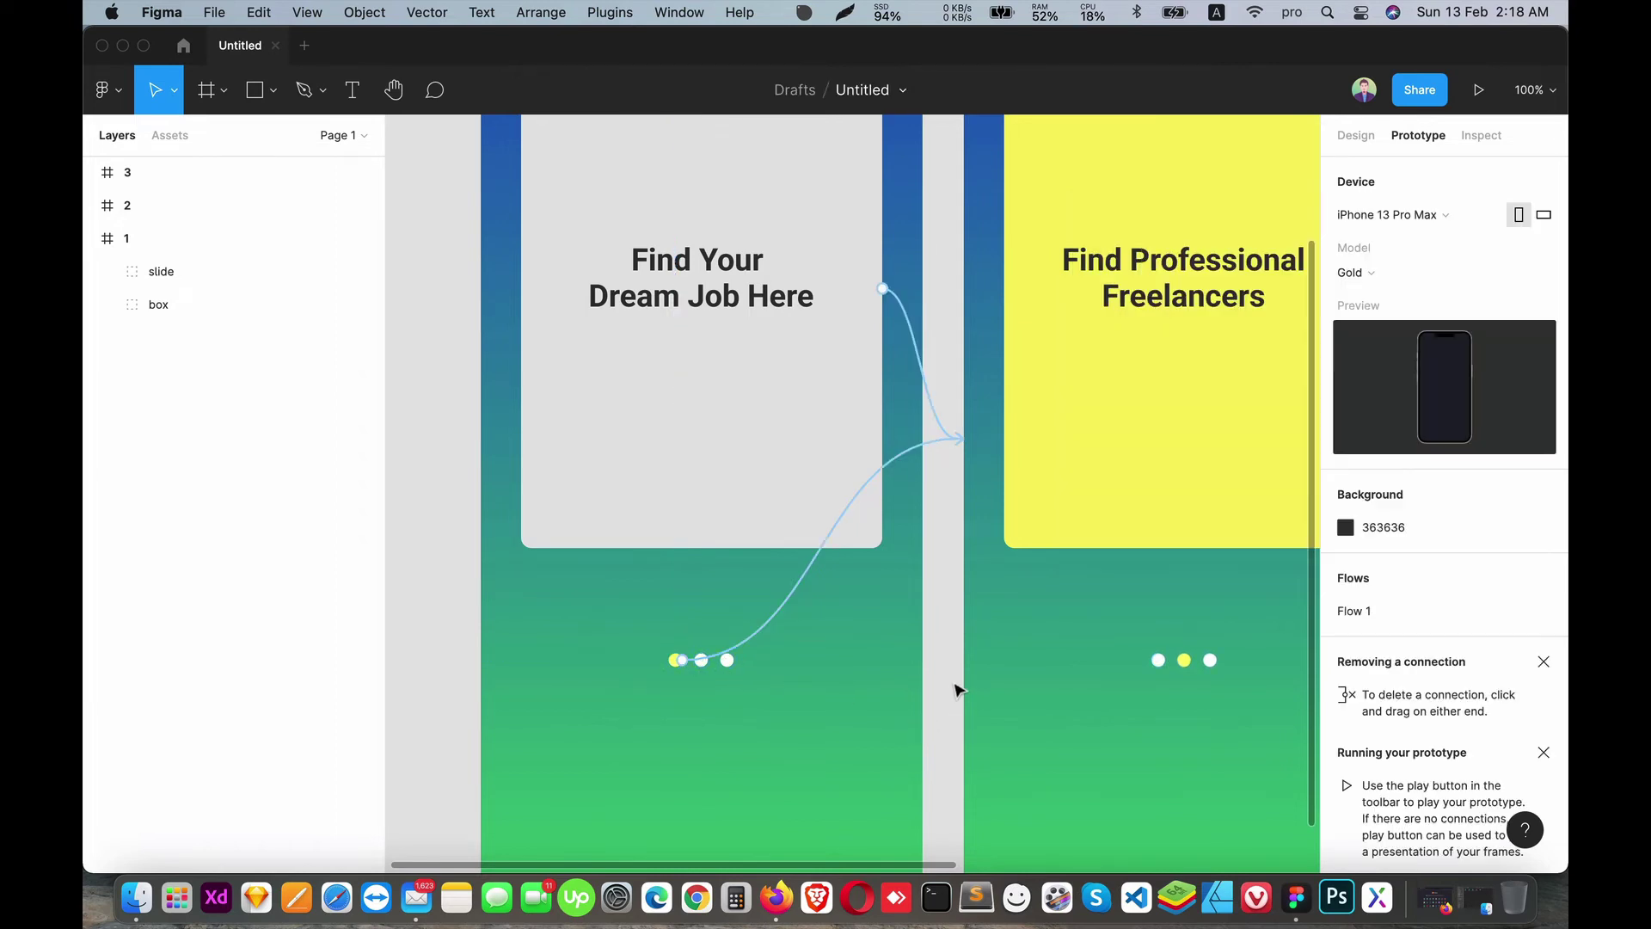
{"action": "left_click", "coordinate": [719, 664]}
{"action": "key", "text": "shift+2"}
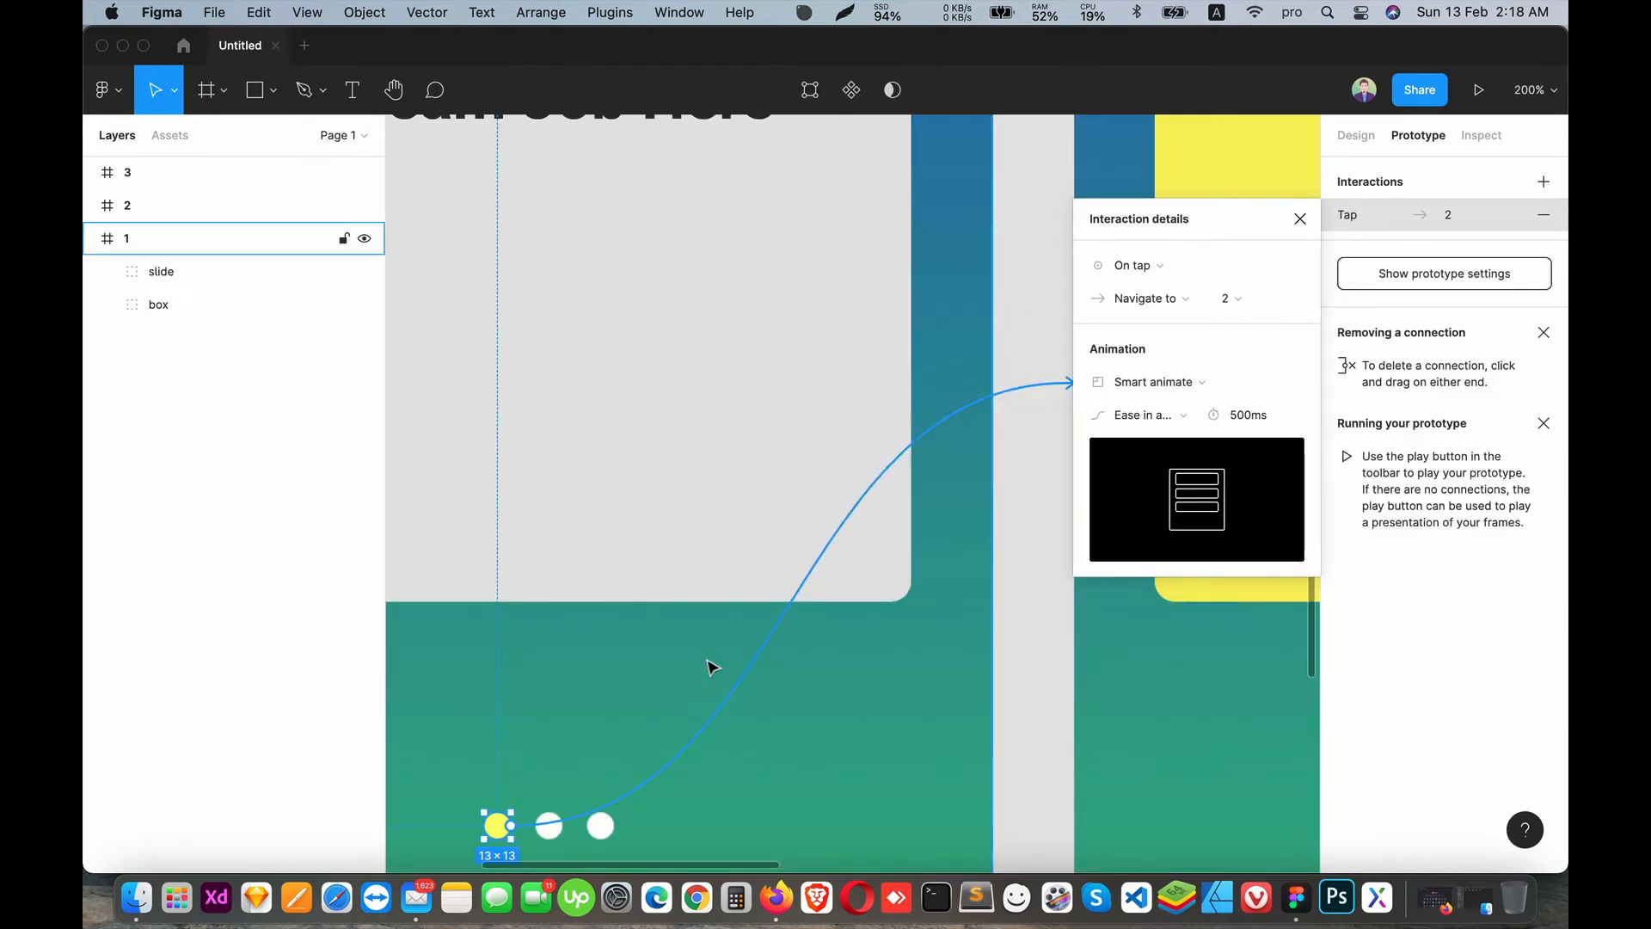
{"action": "scroll", "coordinate": [633, 708], "scroll_direction": "down", "scroll_amount": 5}
- Attempt linking the middle dot, then remove the first dot's erroneous tap link to frame 2
{"action": "left_click", "coordinate": [755, 620]}
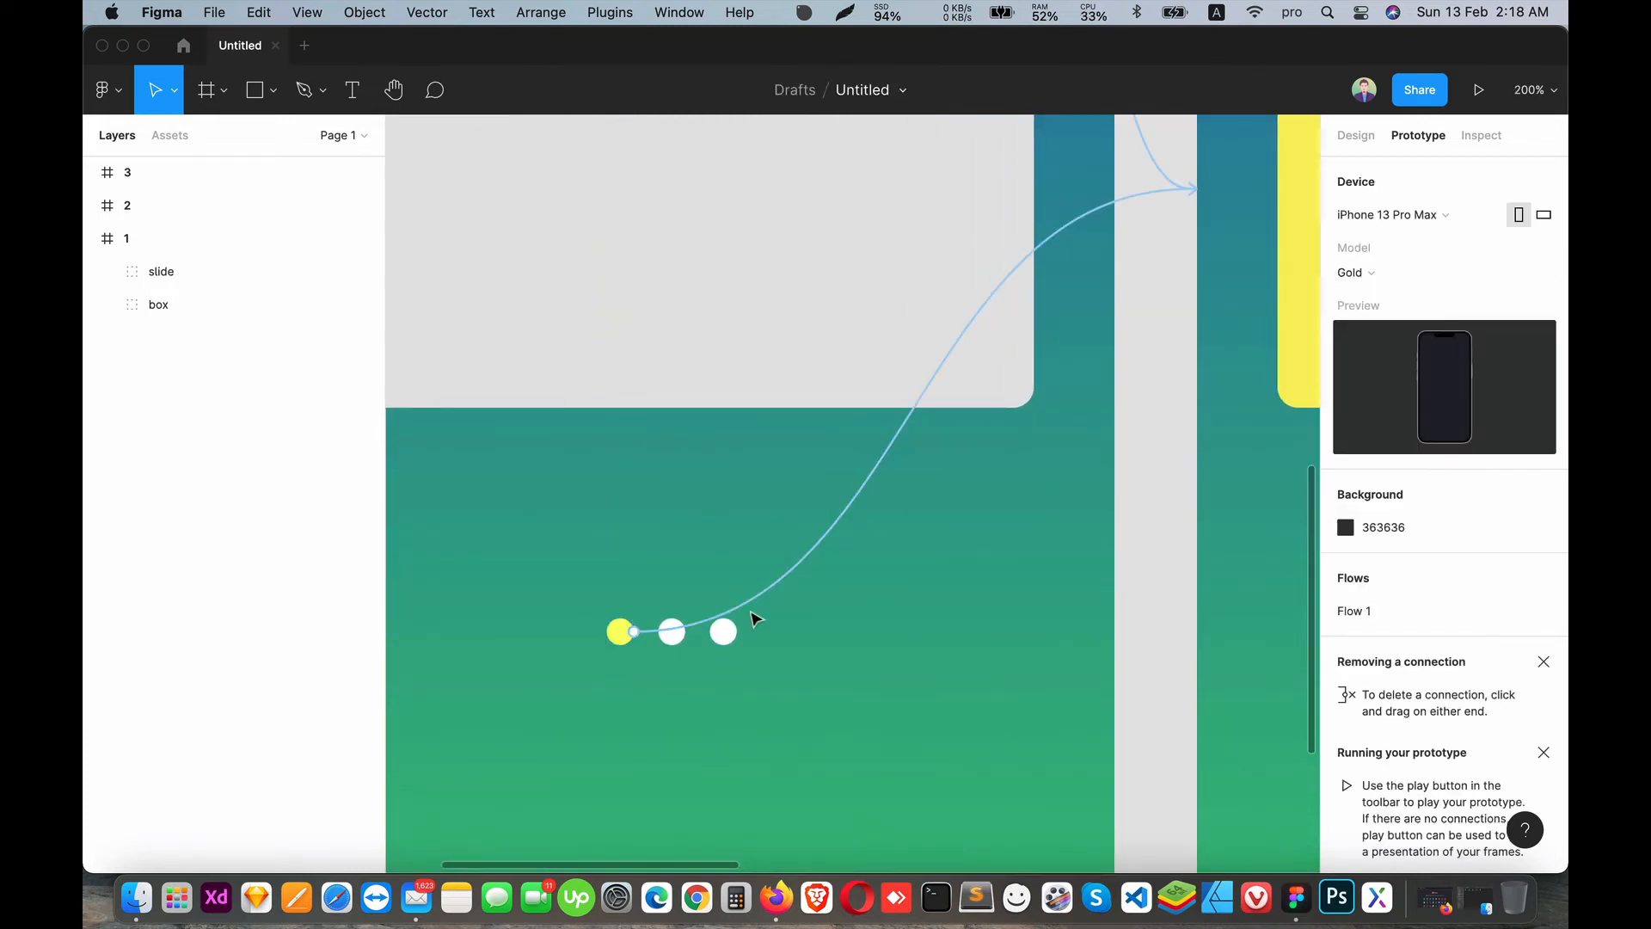
{"action": "left_click", "coordinate": [160, 272]}
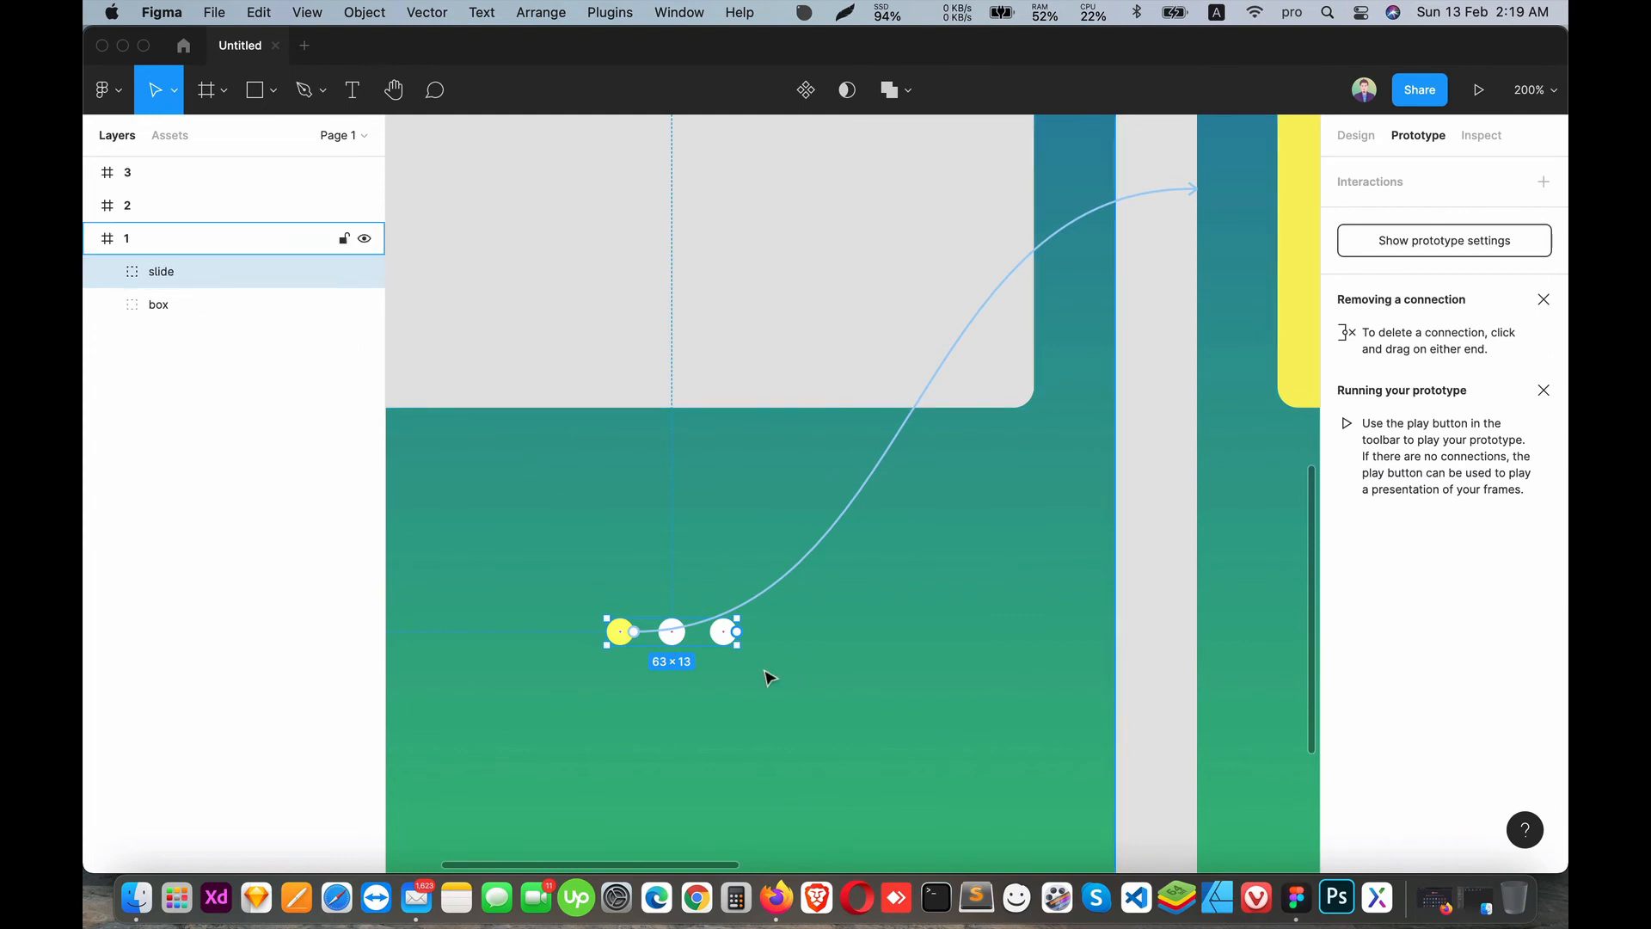
{"action": "left_click", "coordinate": [674, 632]}
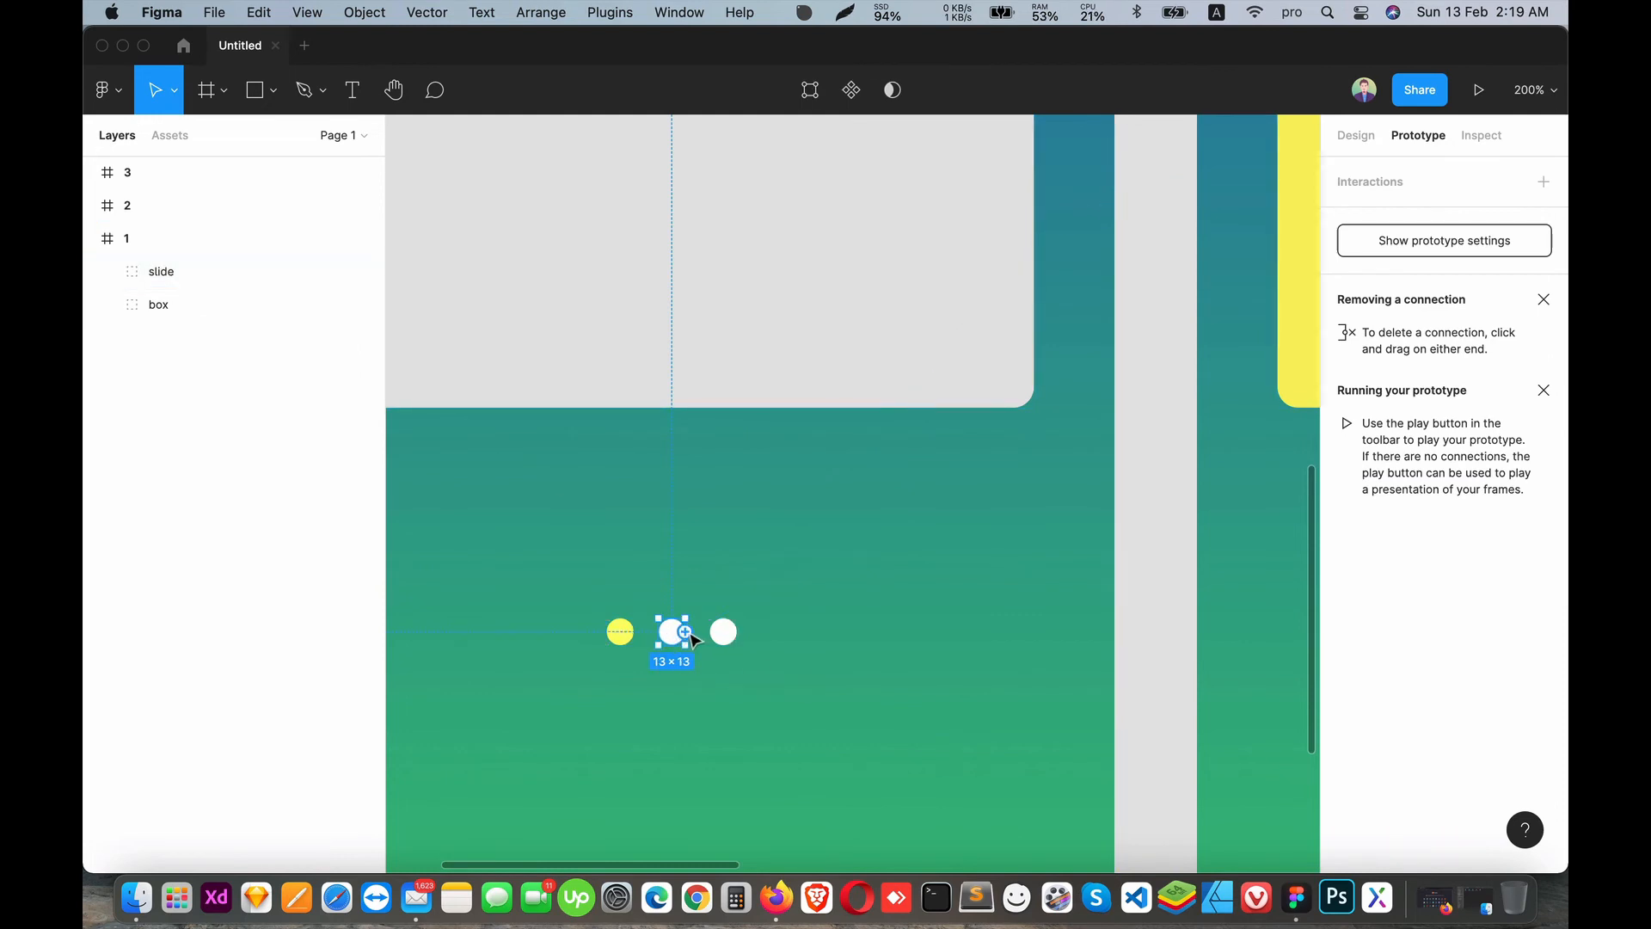
{"action": "left_click", "coordinate": [110, 272]}
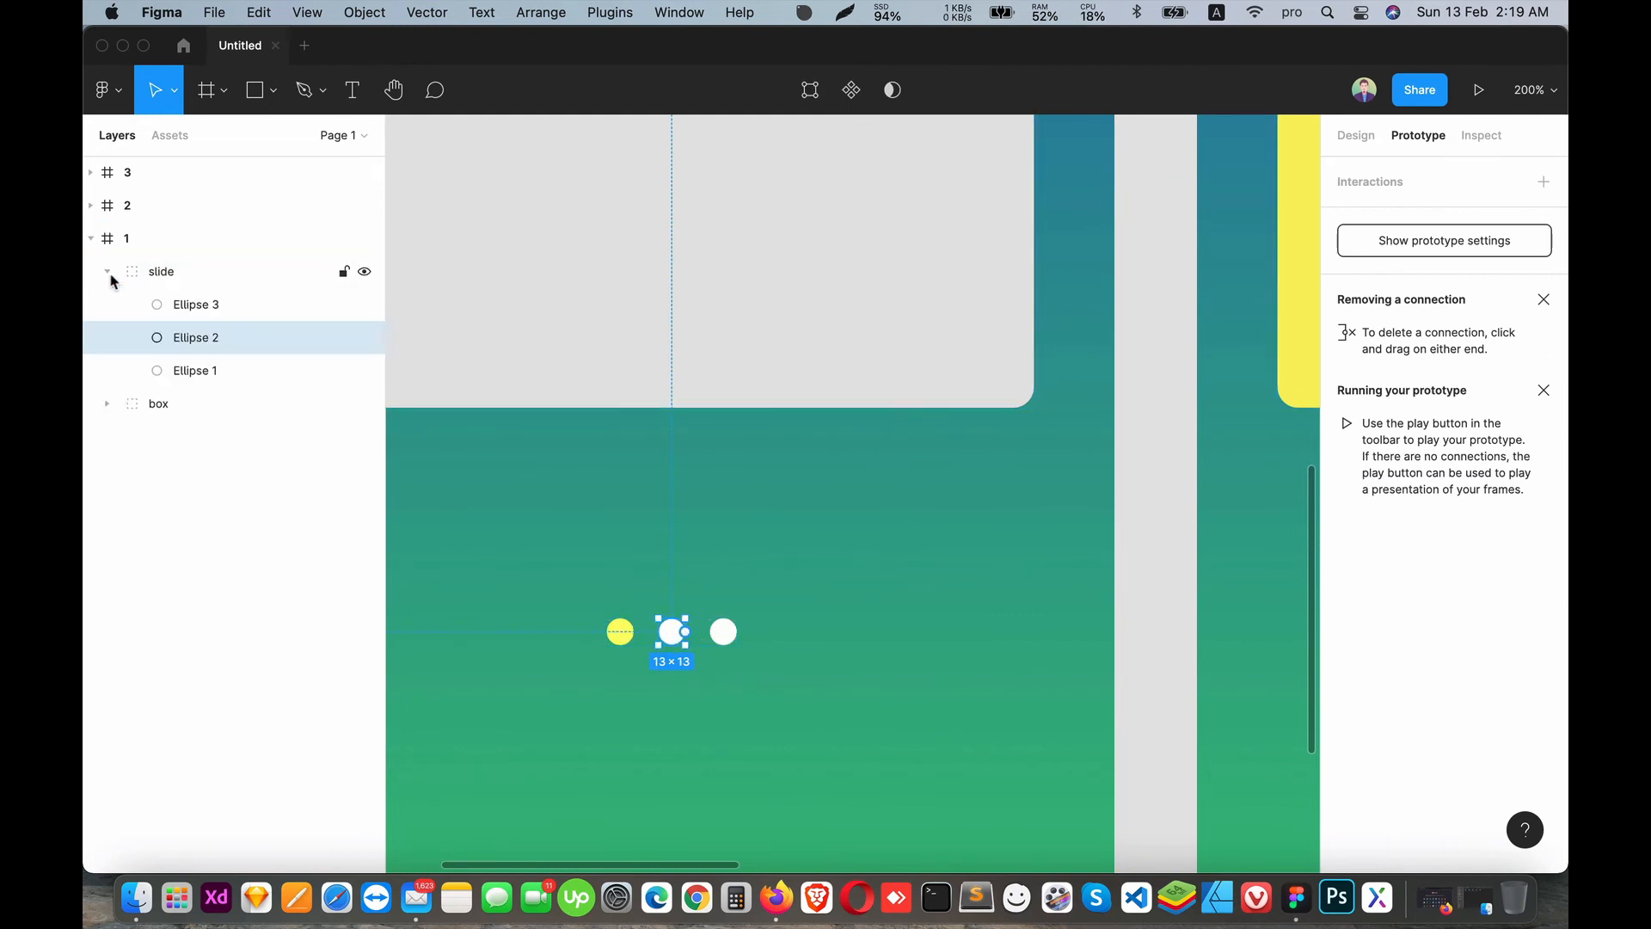
{"action": "mouse_move", "coordinate": [685, 633]}
{"action": "left_mouse_down"}
{"action": "mouse_move", "coordinate": [900, 545]}
{"action": "mouse_move", "coordinate": [828, 501]}
{"action": "left_mouse_up"}
{"action": "scroll", "coordinate": [948, 538], "scroll_direction": "right", "scroll_amount": 4}
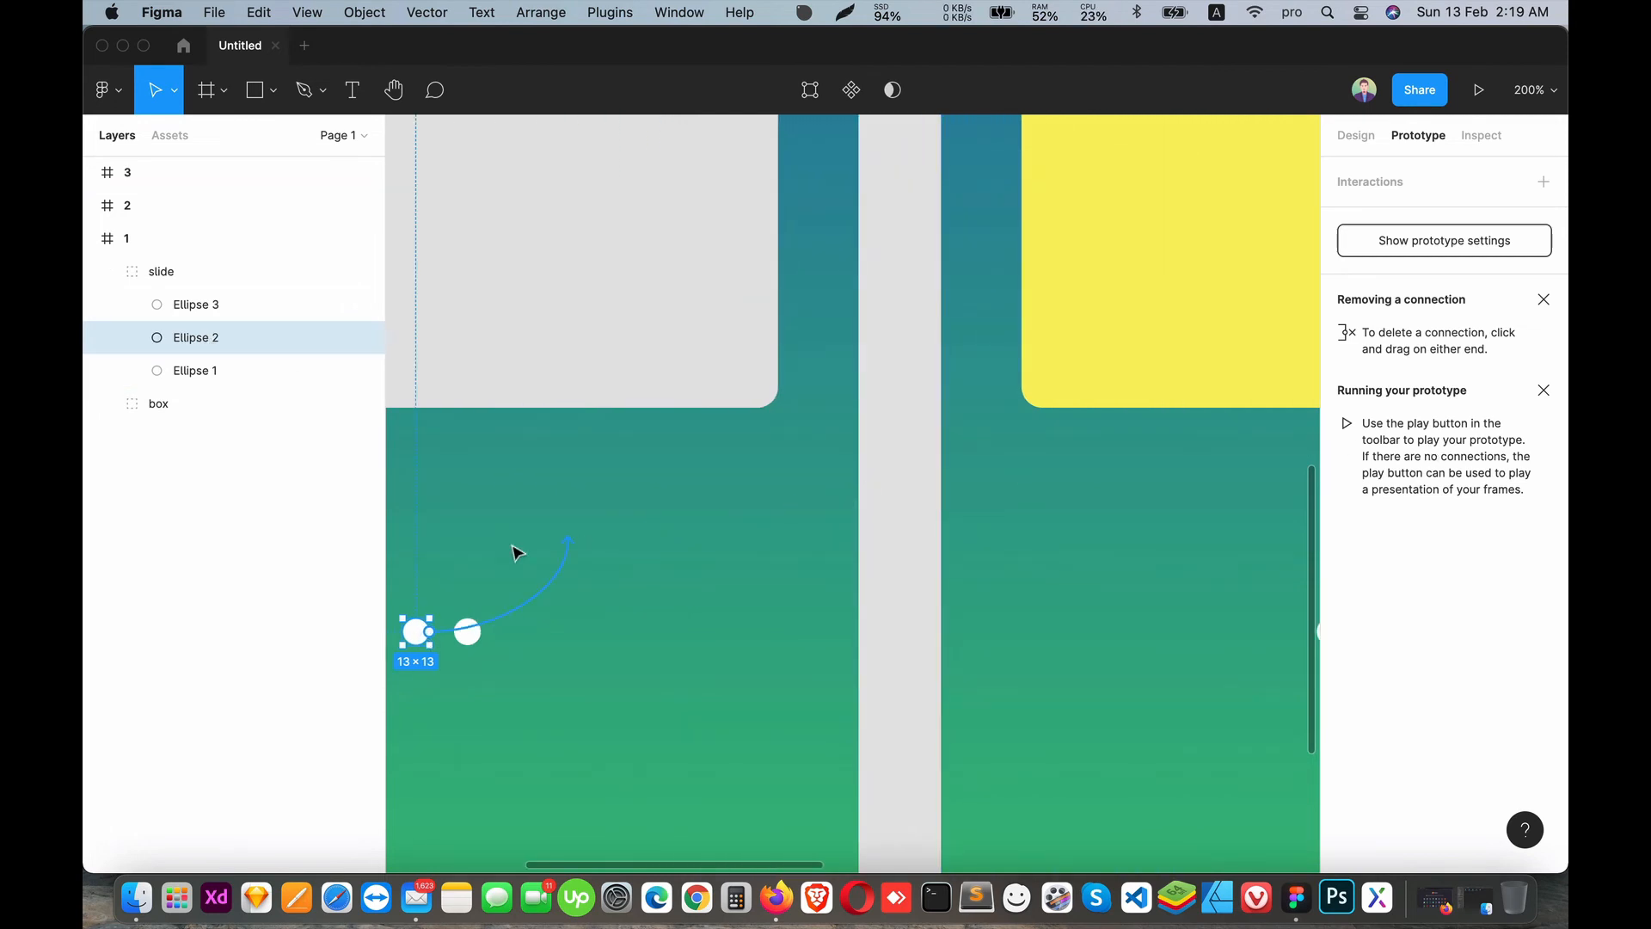
{"action": "left_click_drag", "start_coordinate": [514, 552], "coordinate": [538, 554]}
{"action": "scroll", "coordinate": [642, 595], "scroll_direction": "down", "scroll_amount": 5}
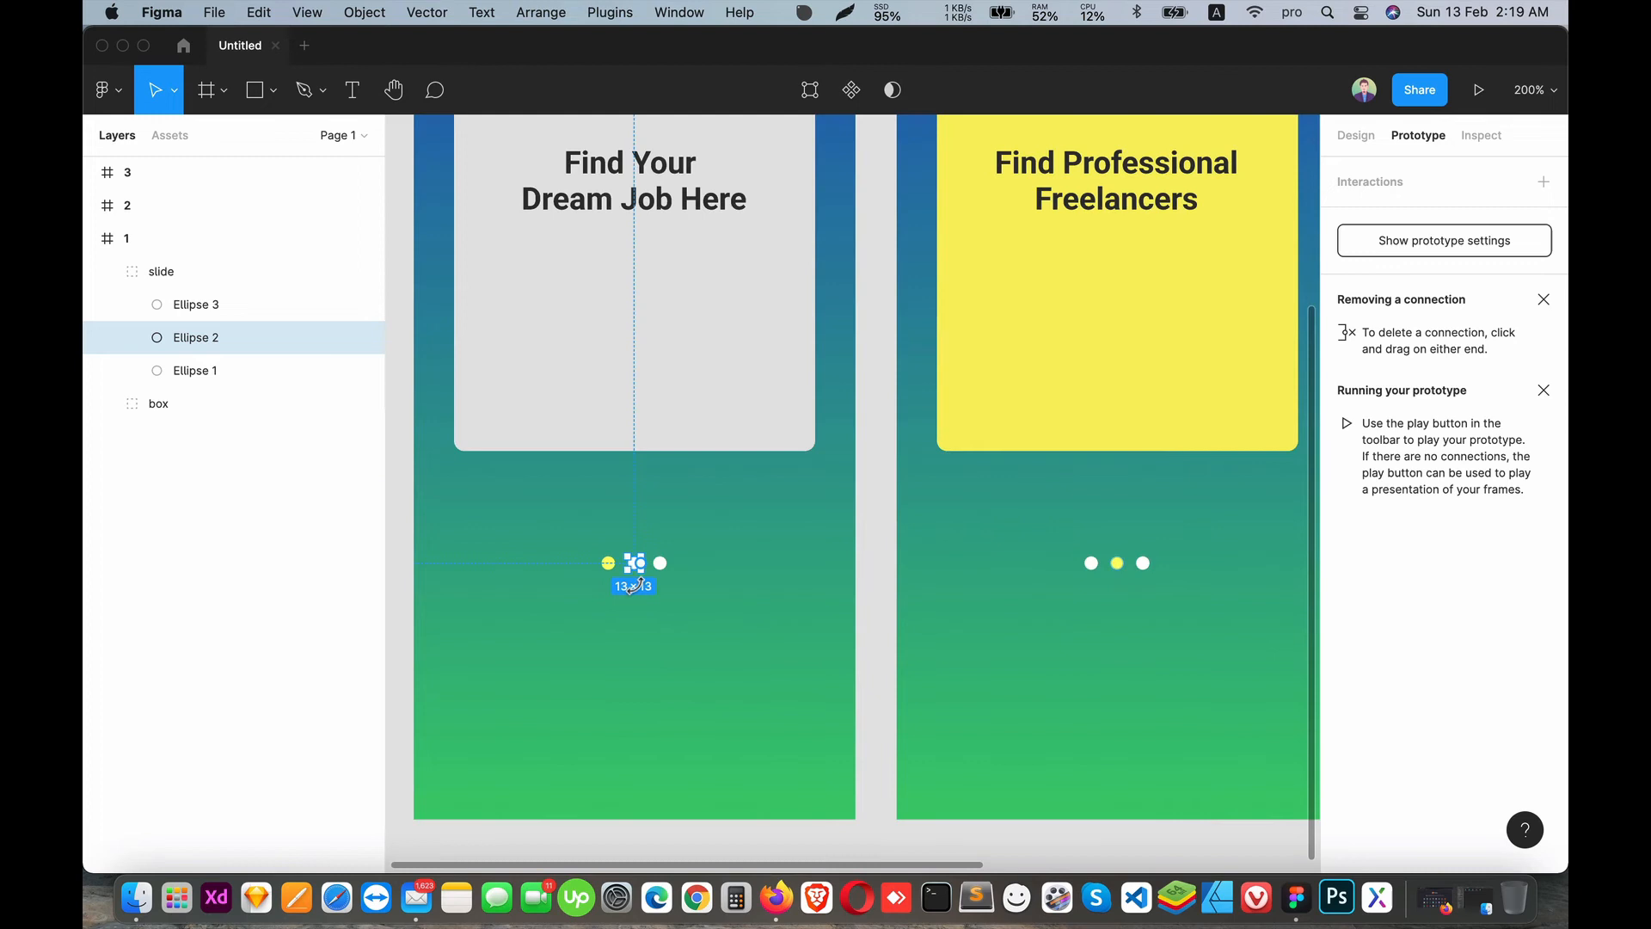
{"action": "scroll", "coordinate": [678, 587], "scroll_direction": "down", "scroll_amount": 5}
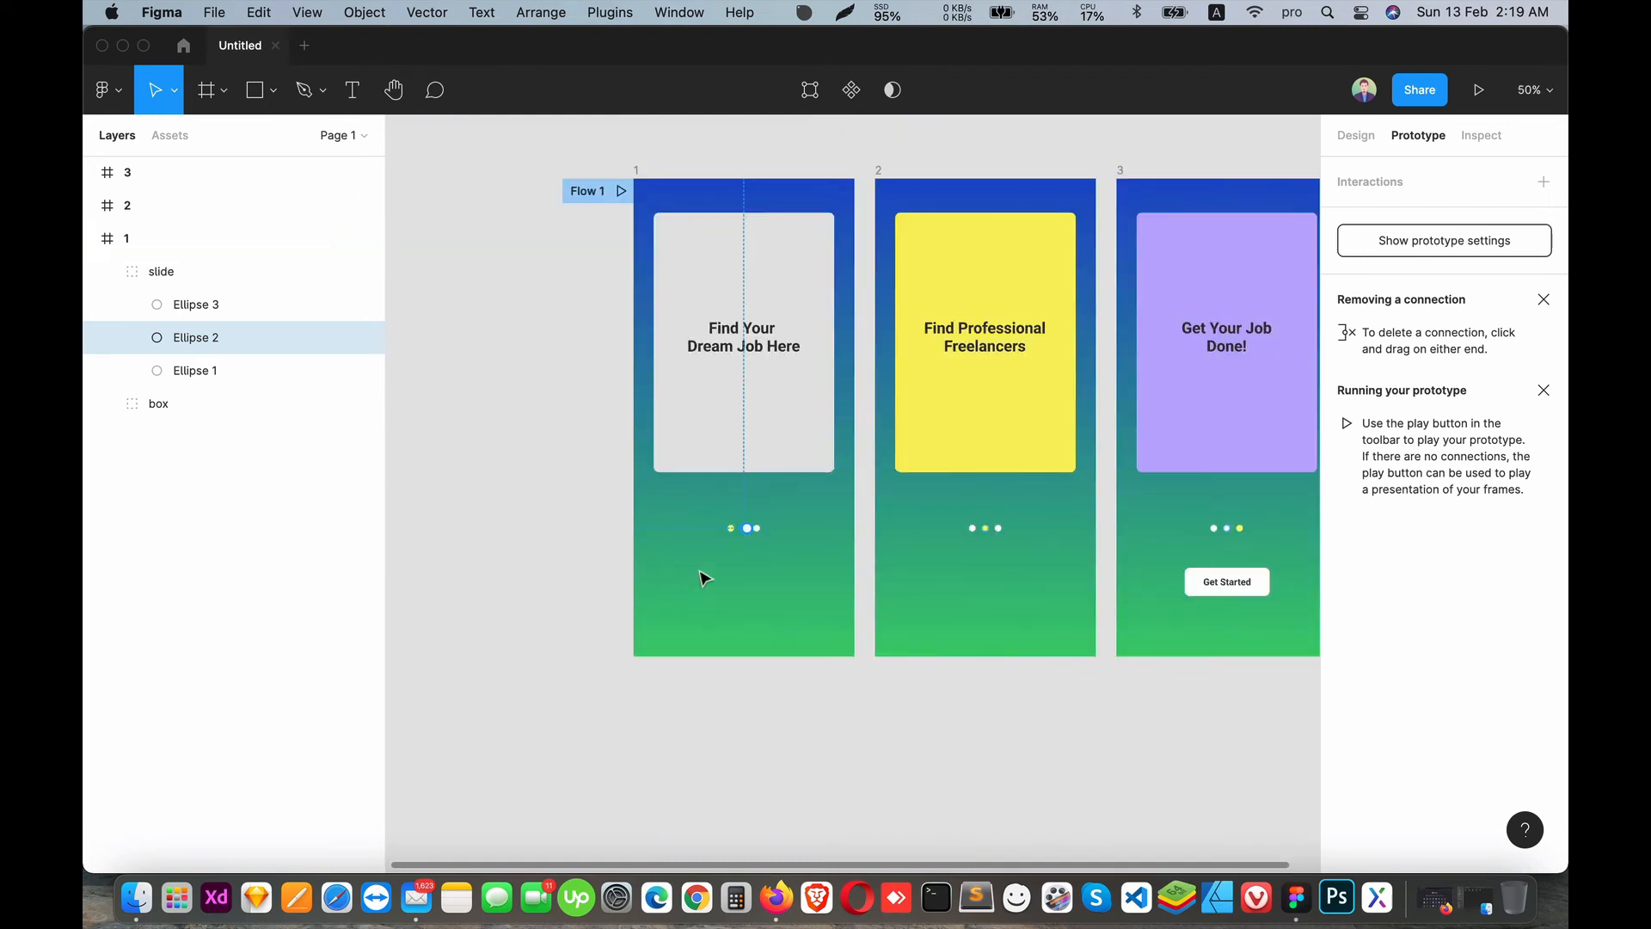
{"action": "scroll", "coordinate": [752, 543], "scroll_direction": "up", "scroll_amount": 3}
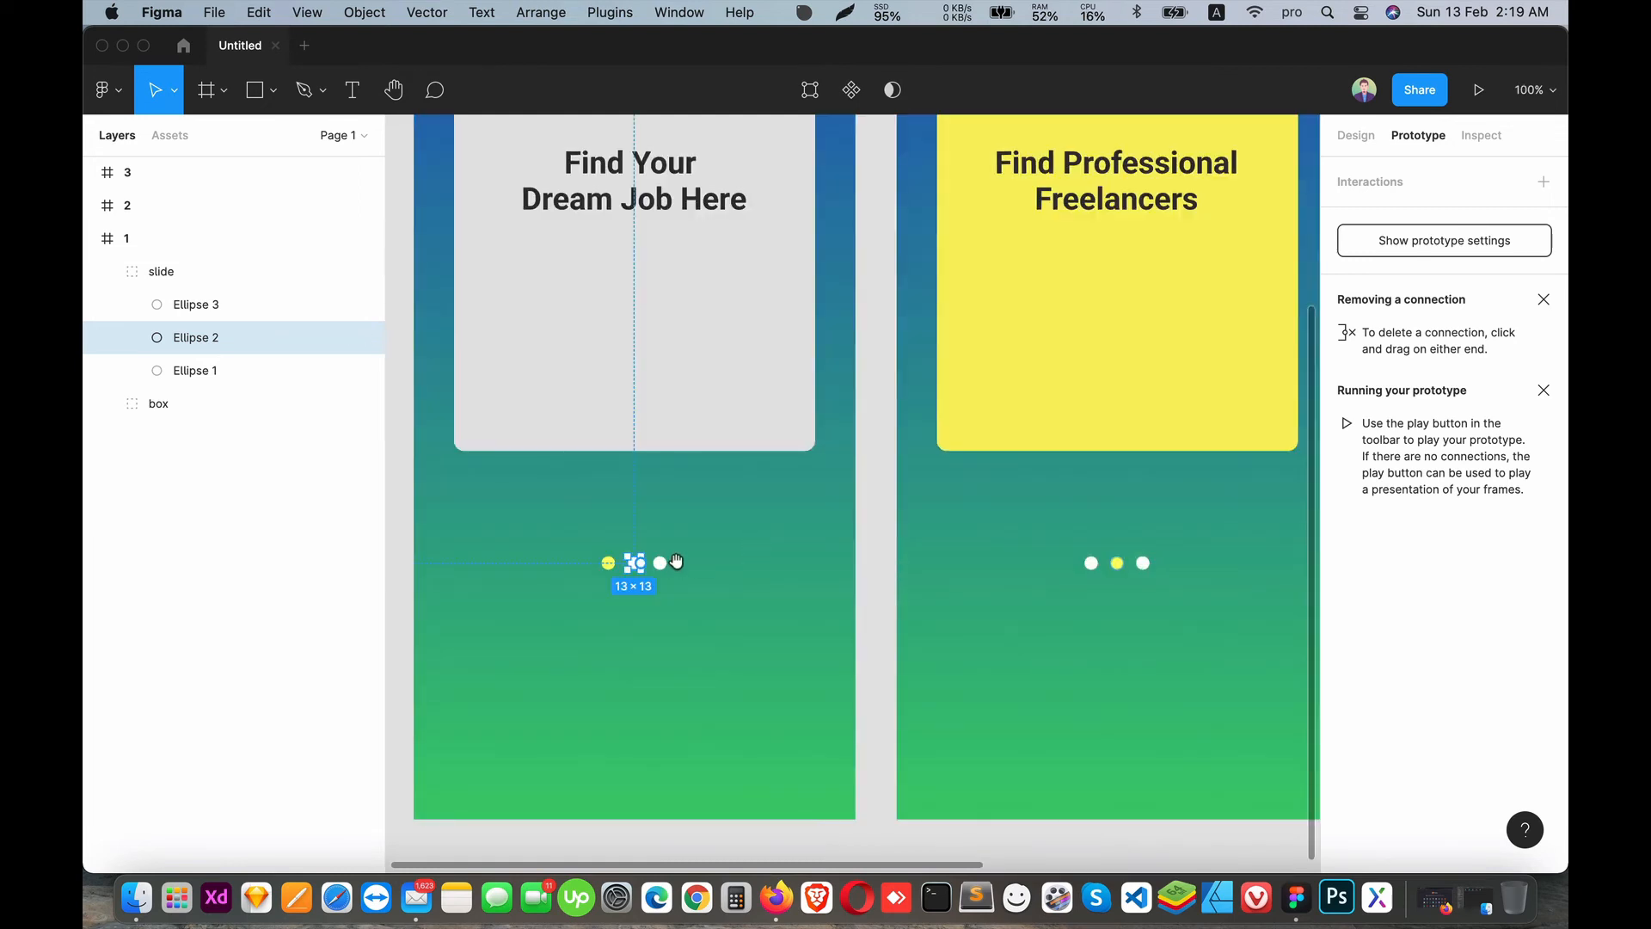
{"action": "scroll", "coordinate": [671, 560], "scroll_direction": "up", "scroll_amount": 3}
{"action": "left_click", "coordinate": [690, 641]}
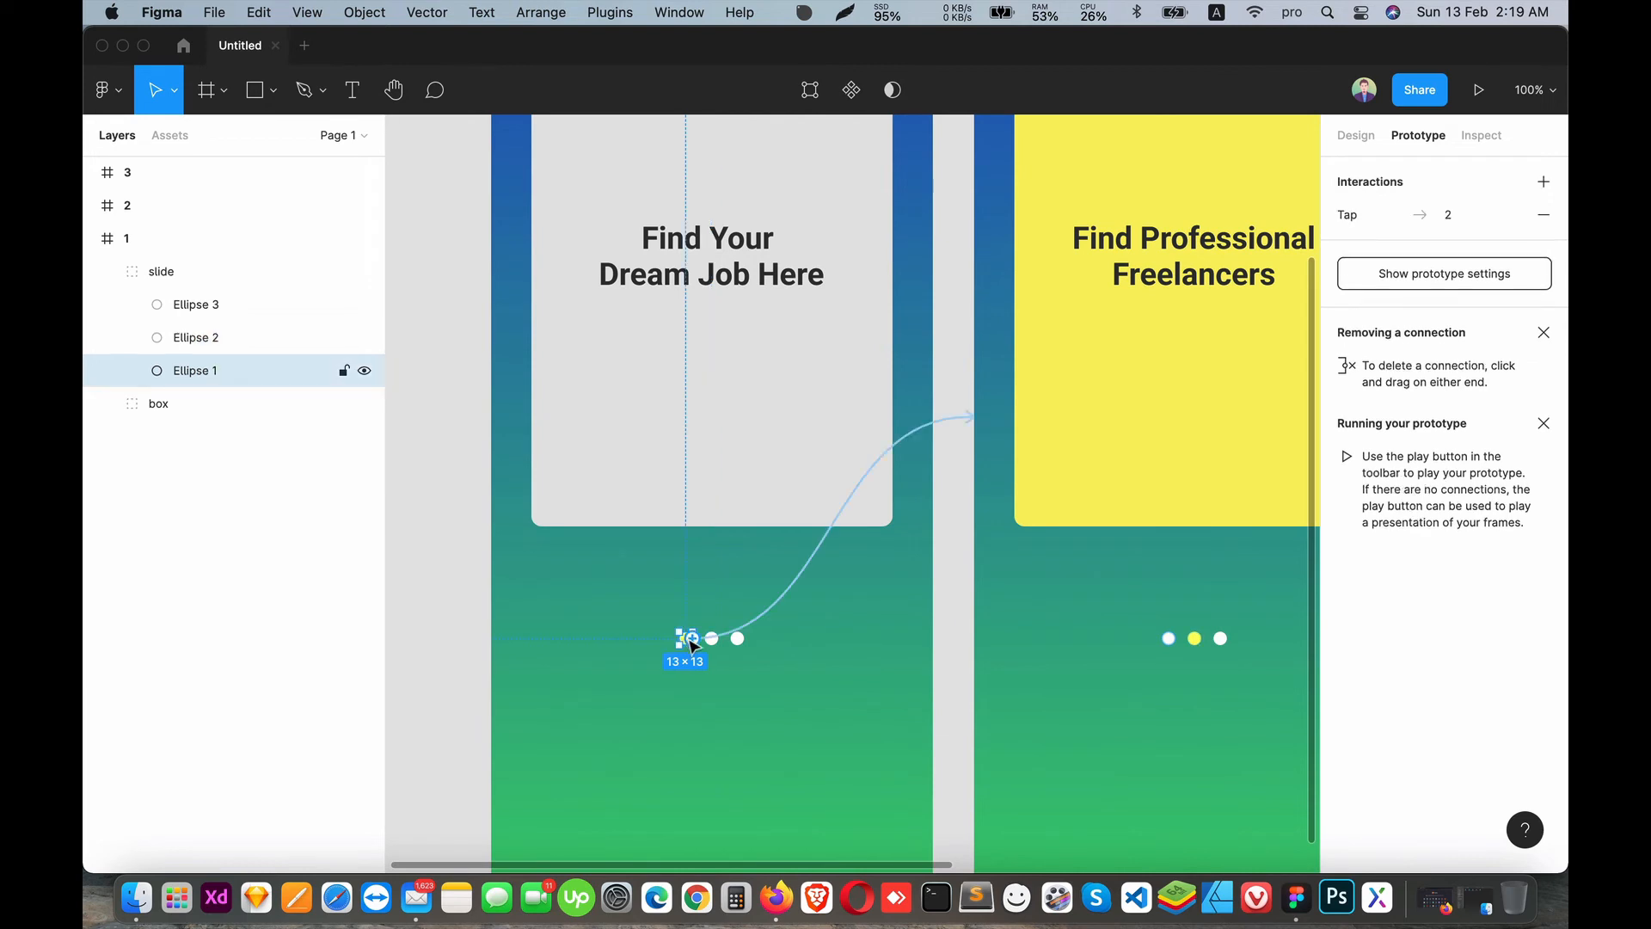
{"action": "key", "text": "BackSpace"}
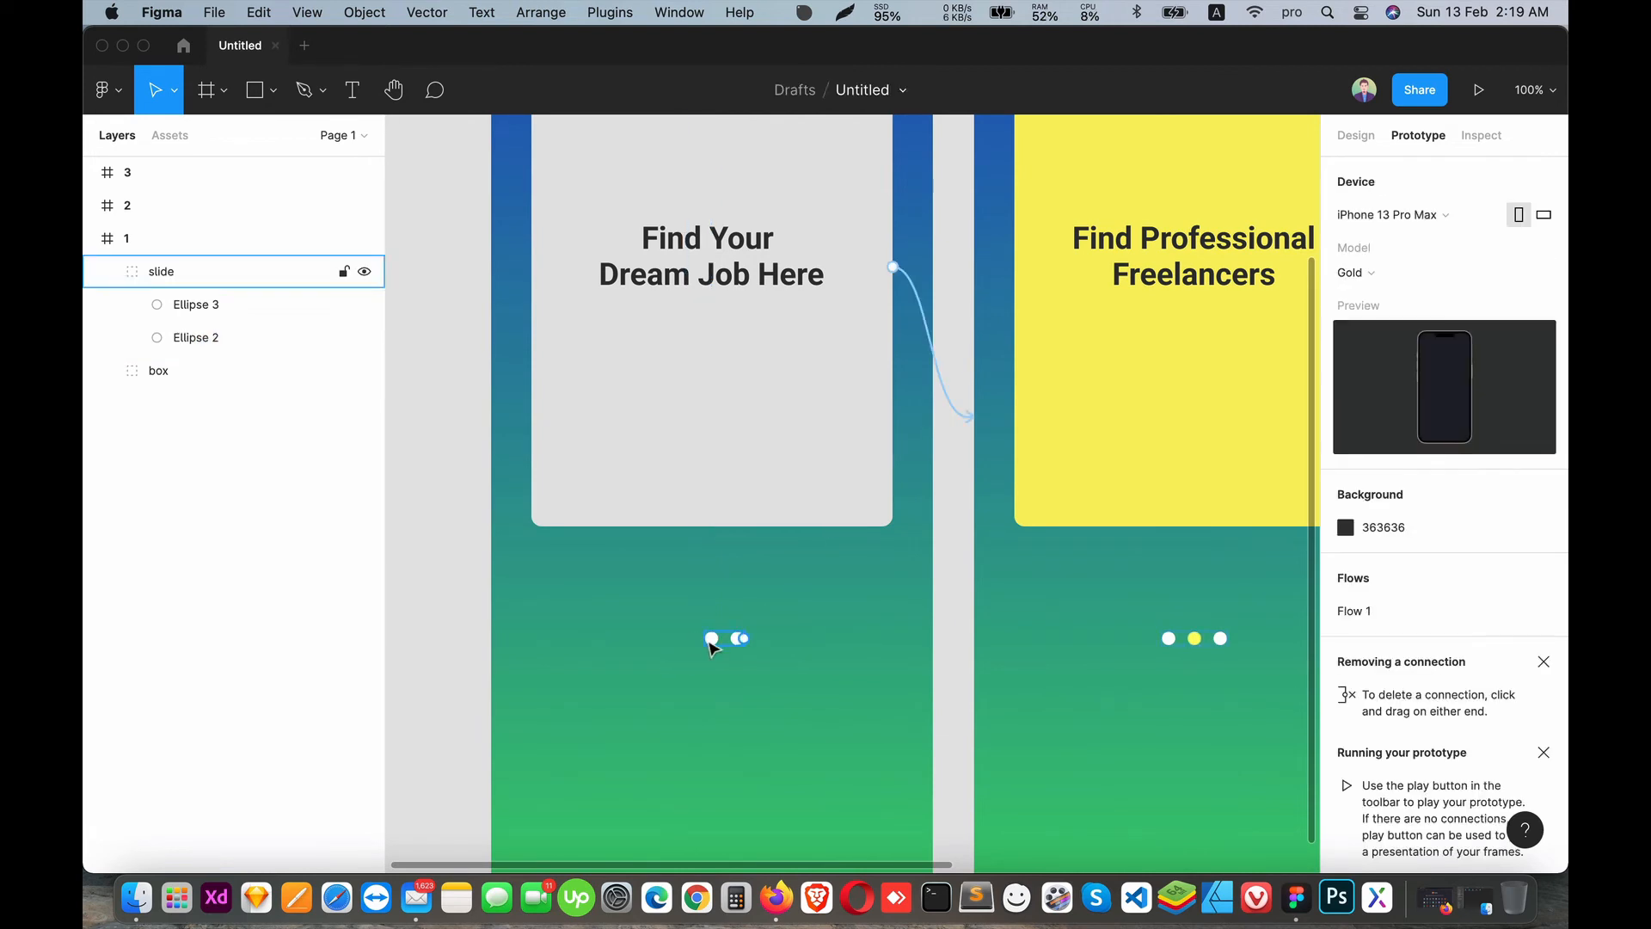
{"action": "key", "text": "super+z"}
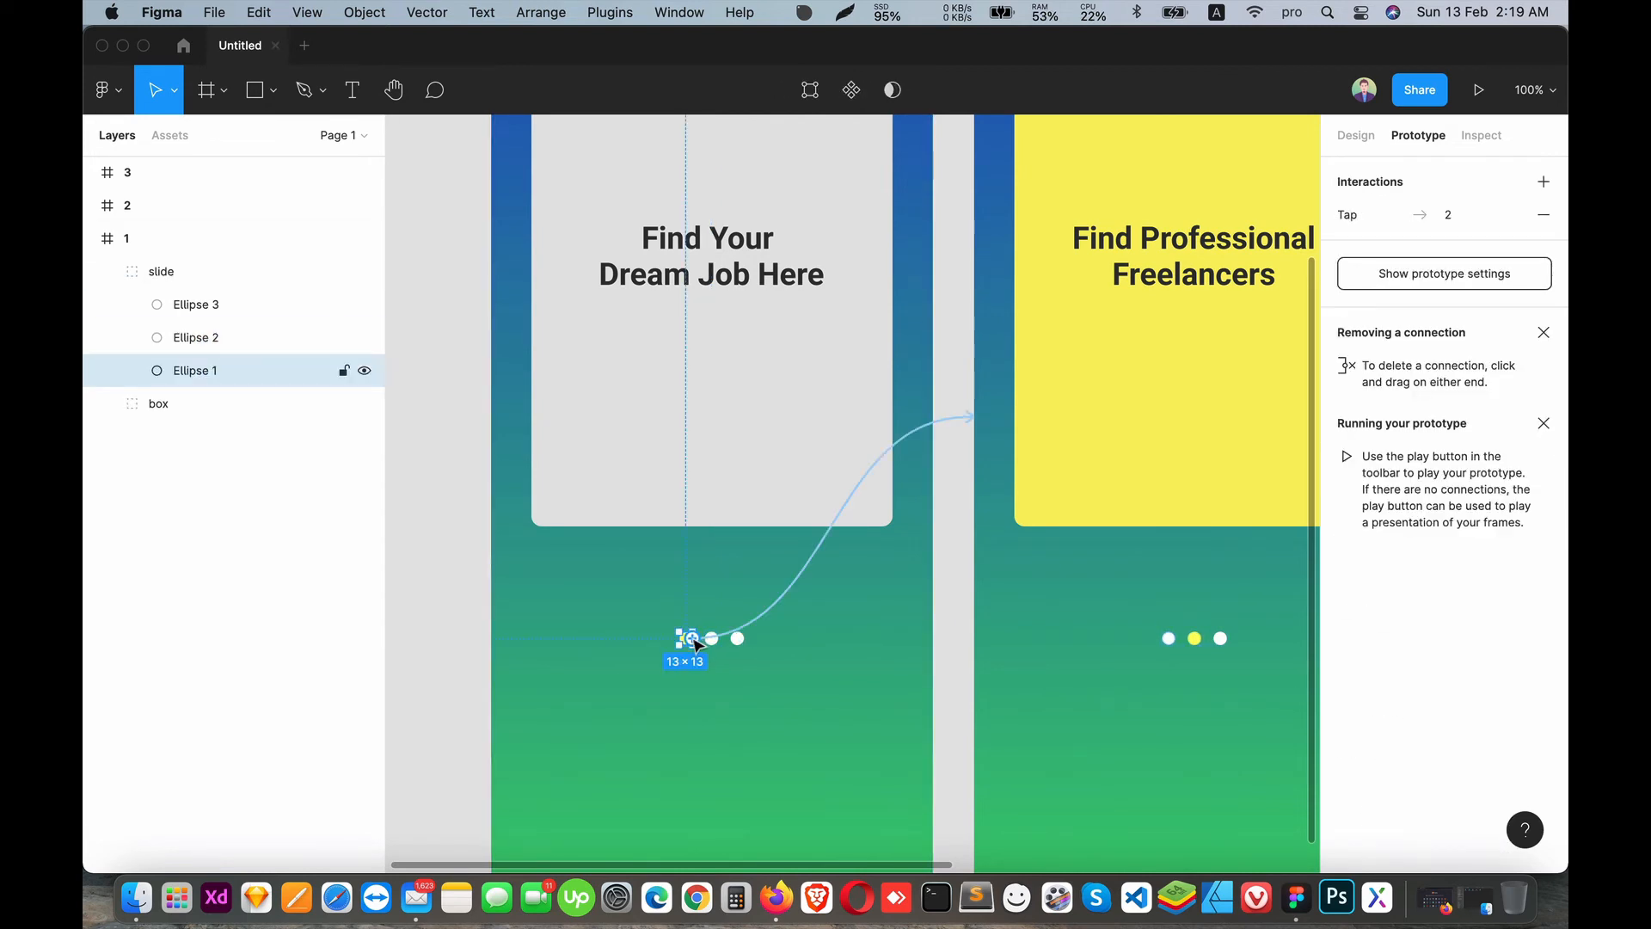
{"action": "right_click", "coordinate": [687, 641]}
{"action": "key", "text": "Escape"}
{"action": "left_click", "coordinate": [1543, 214]}
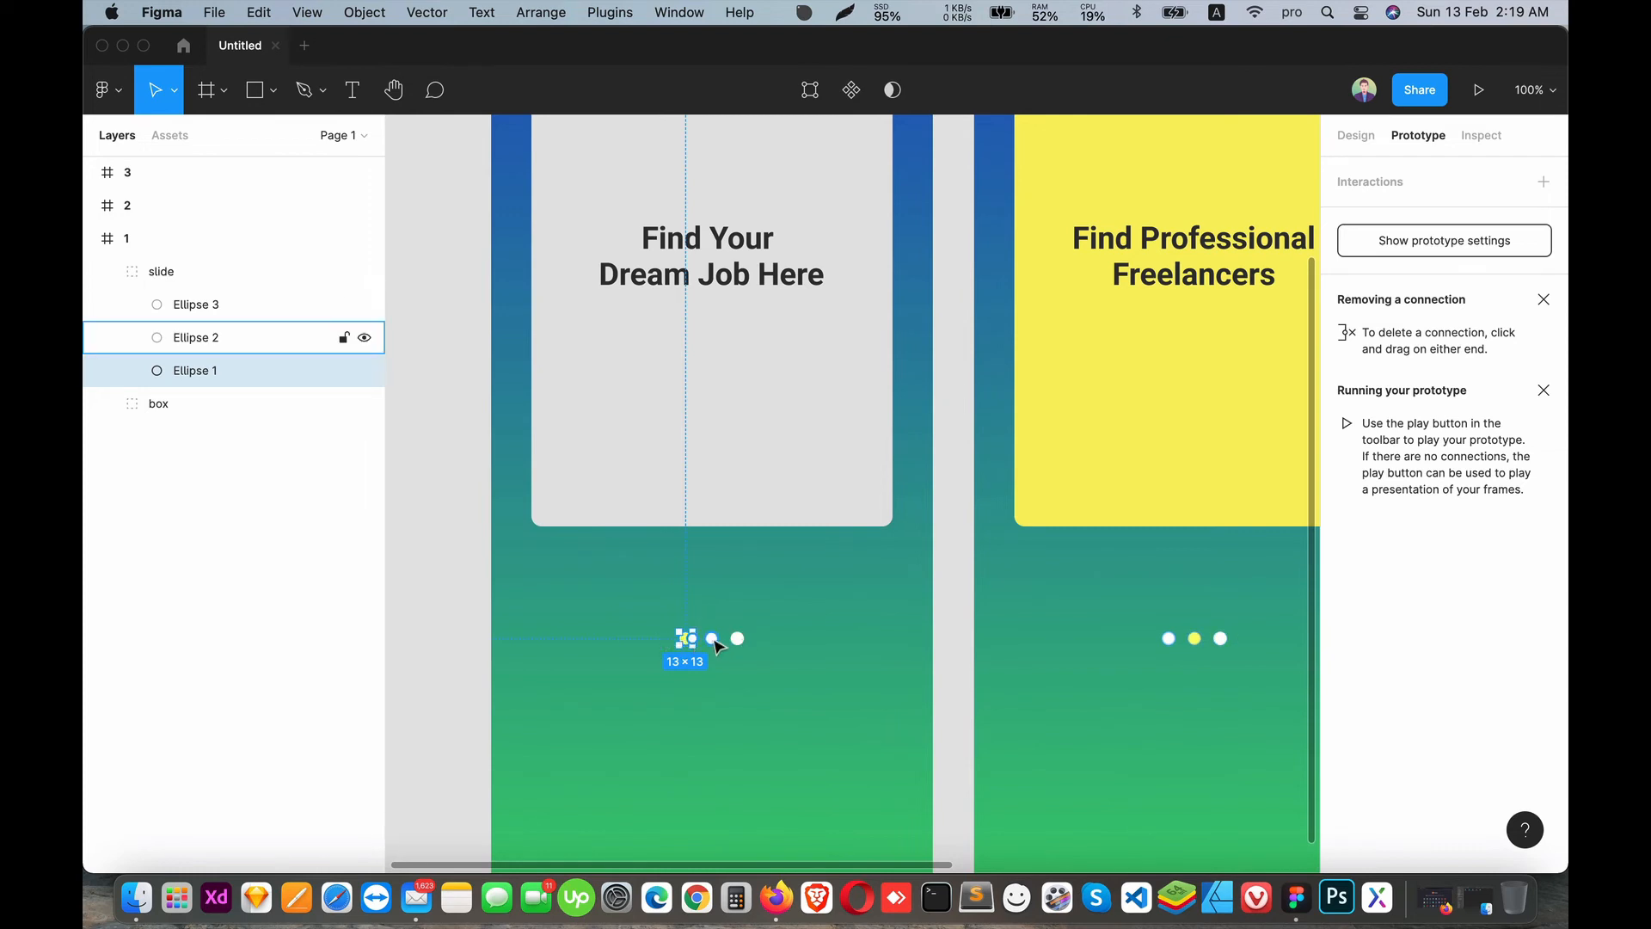
- Link screen 1's middle dot to frame 2 as an On tap smart-animate navigation
{"action": "left_click", "coordinate": [713, 639]}
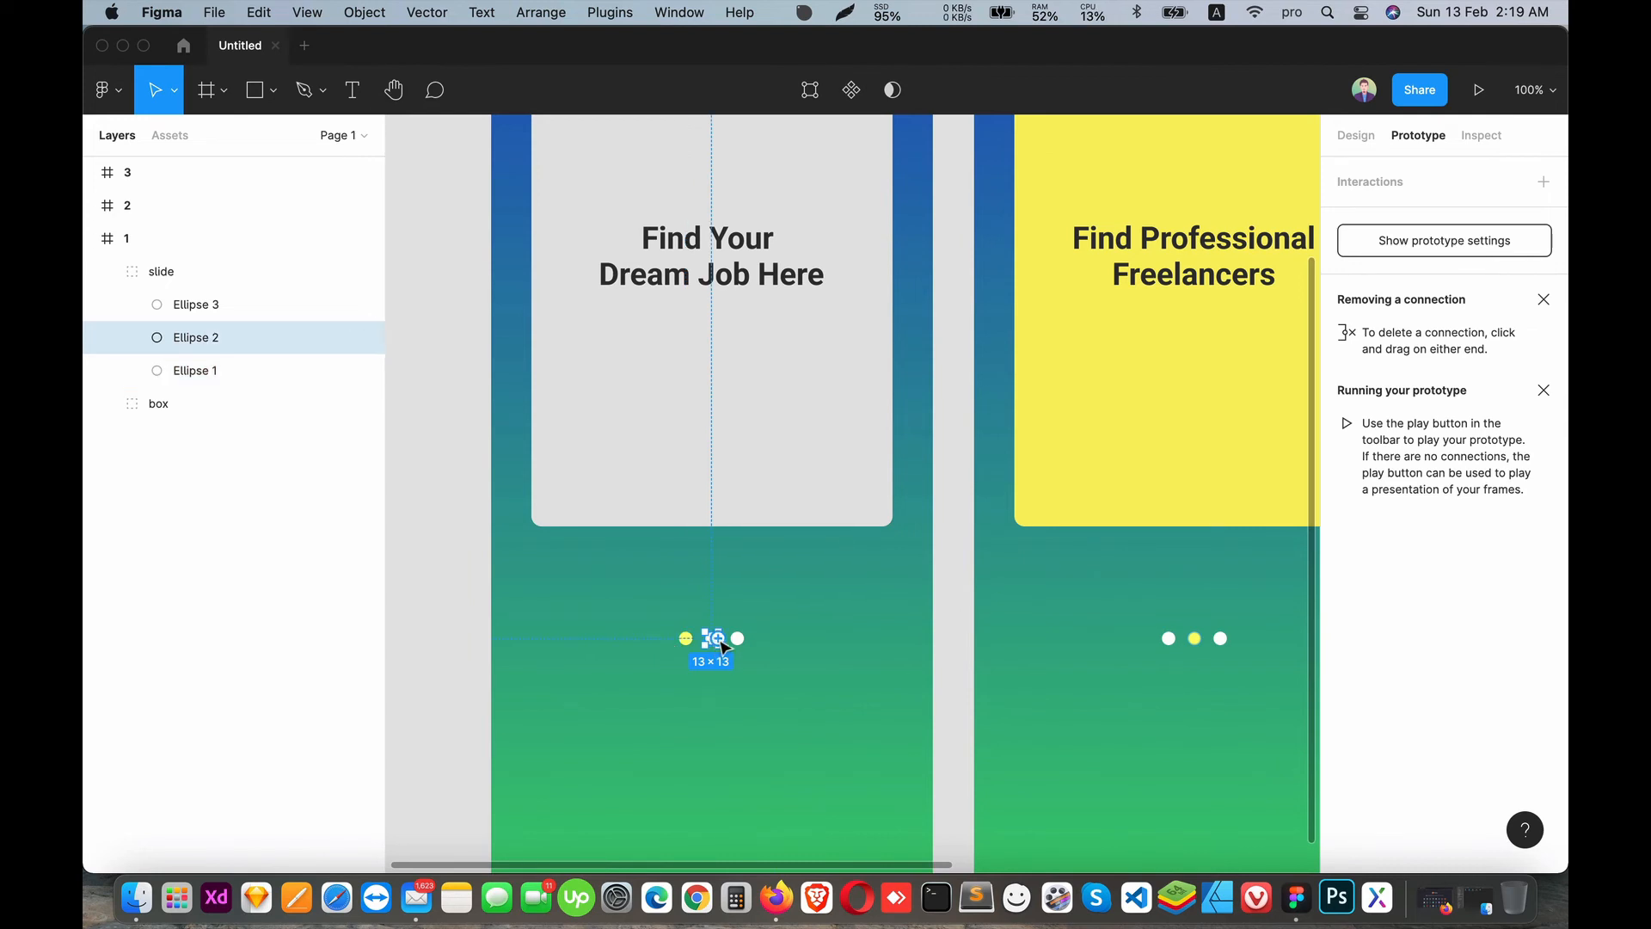
{"action": "left_click_drag", "start_coordinate": [721, 642], "coordinate": [1032, 442]}
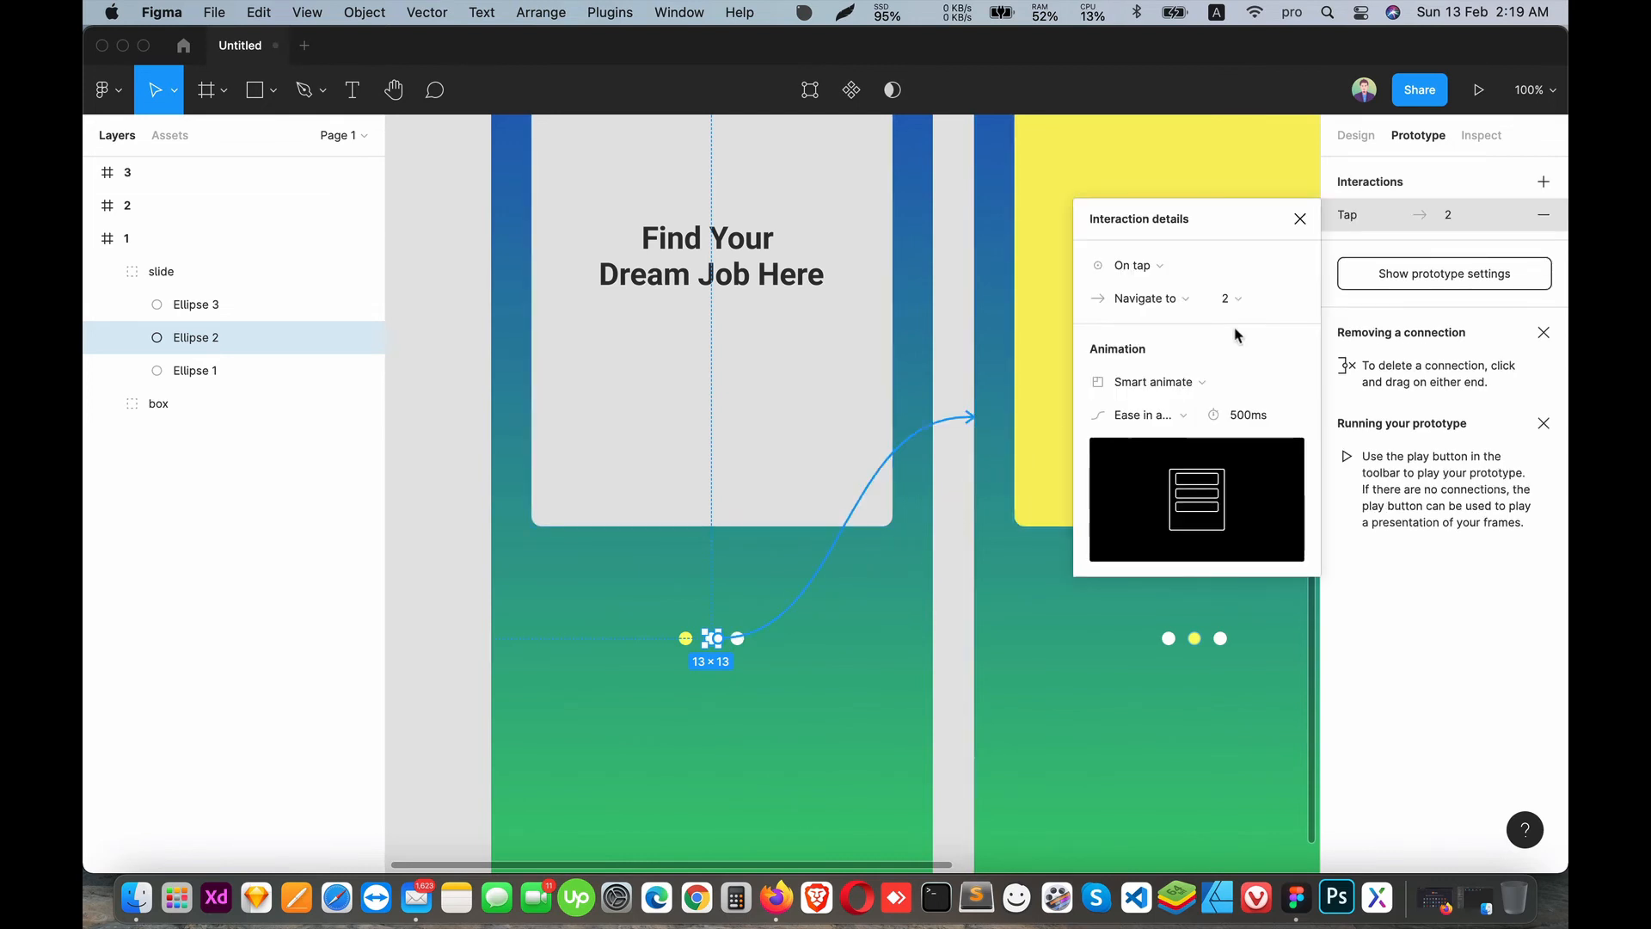
{"action": "left_click", "coordinate": [1299, 218]}
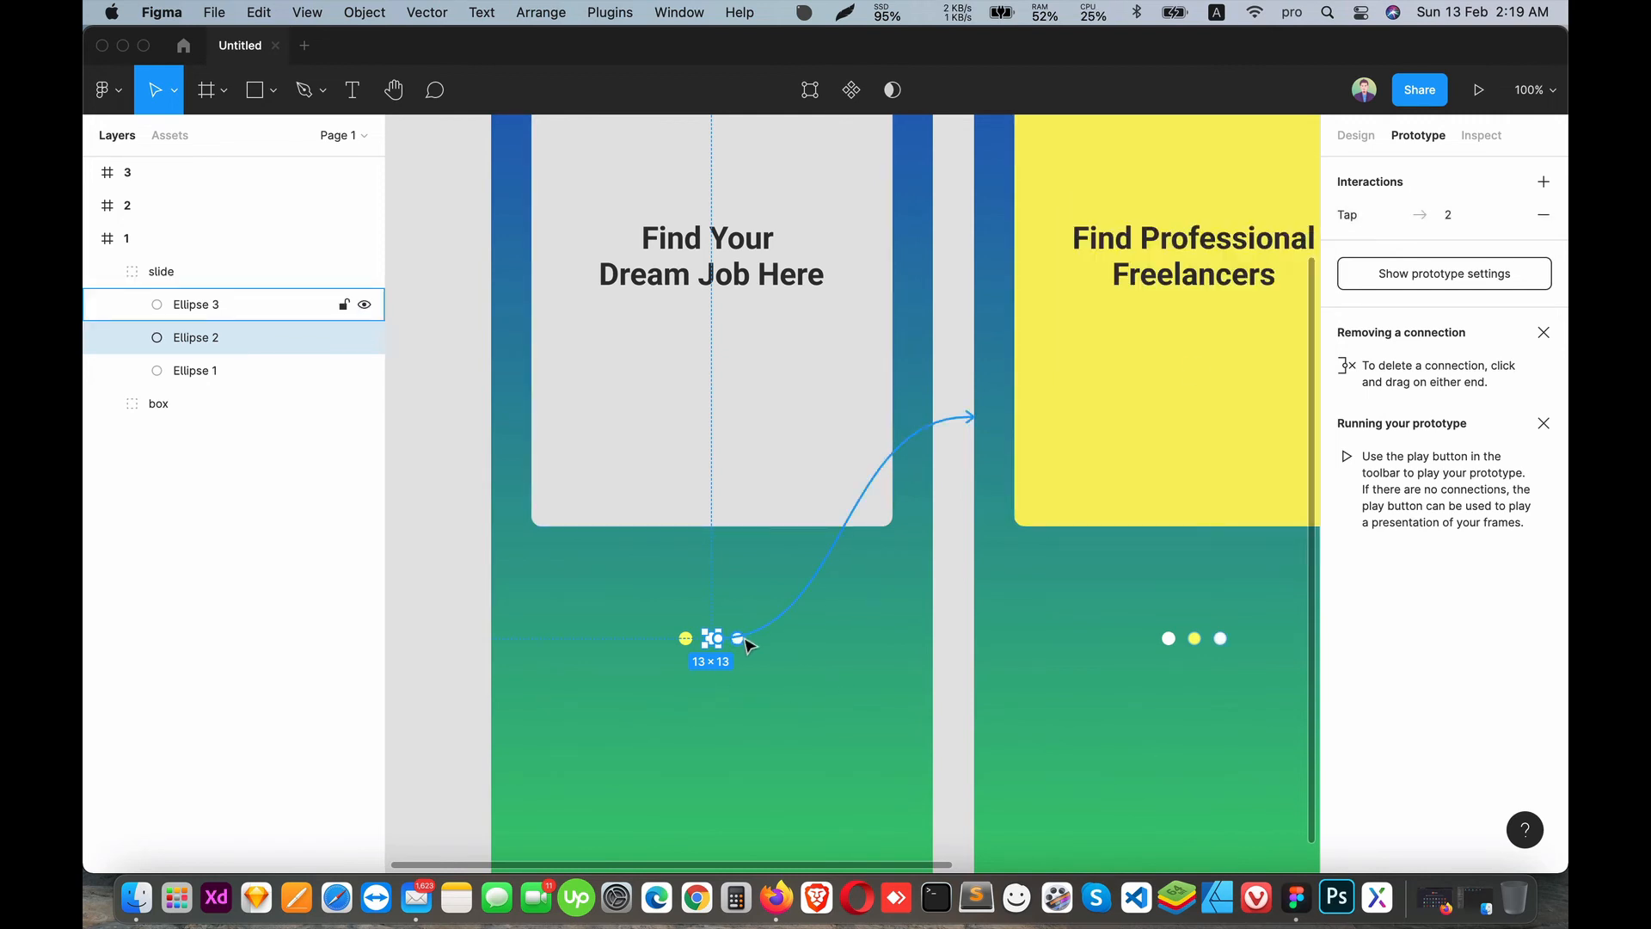
{"action": "key", "text": "shift+0"}
- Link screen 1's last dot to frame 3 as an On tap smart-animate navigation
{"action": "left_click", "coordinate": [803, 607]}
{"action": "left_click", "coordinate": [193, 305]}
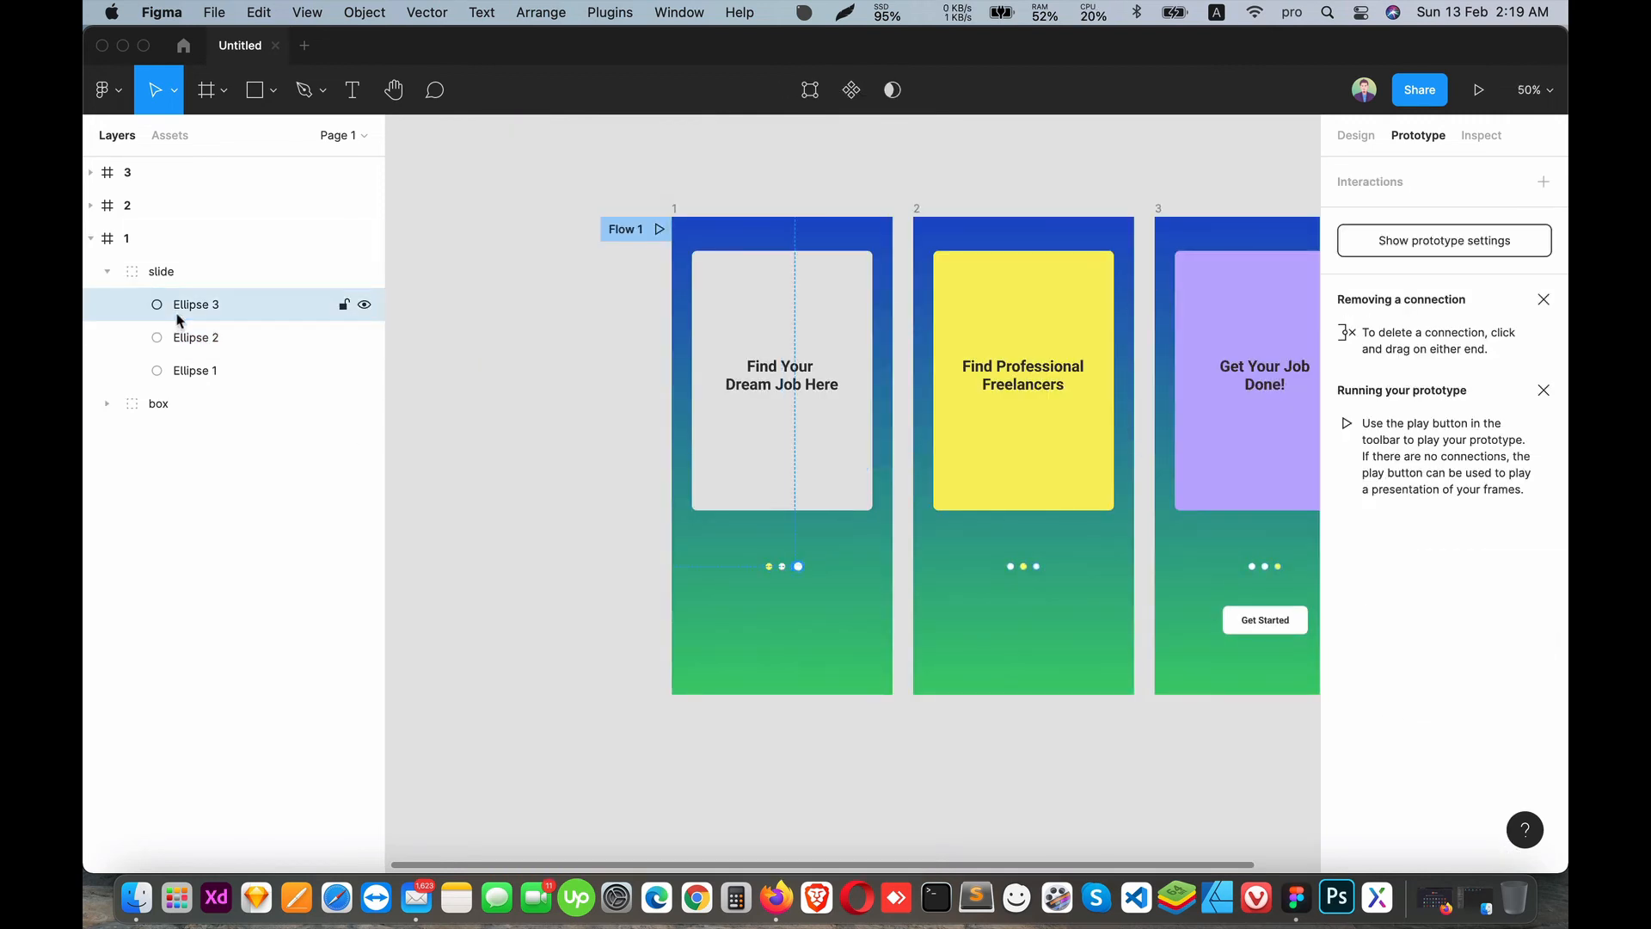
{"action": "mouse_move", "coordinate": [798, 566]}
{"action": "key", "text": "shift+0"}
{"action": "key", "text": "minus"}
{"action": "left_click_drag", "start_coordinate": [799, 570], "coordinate": [1174, 465]}
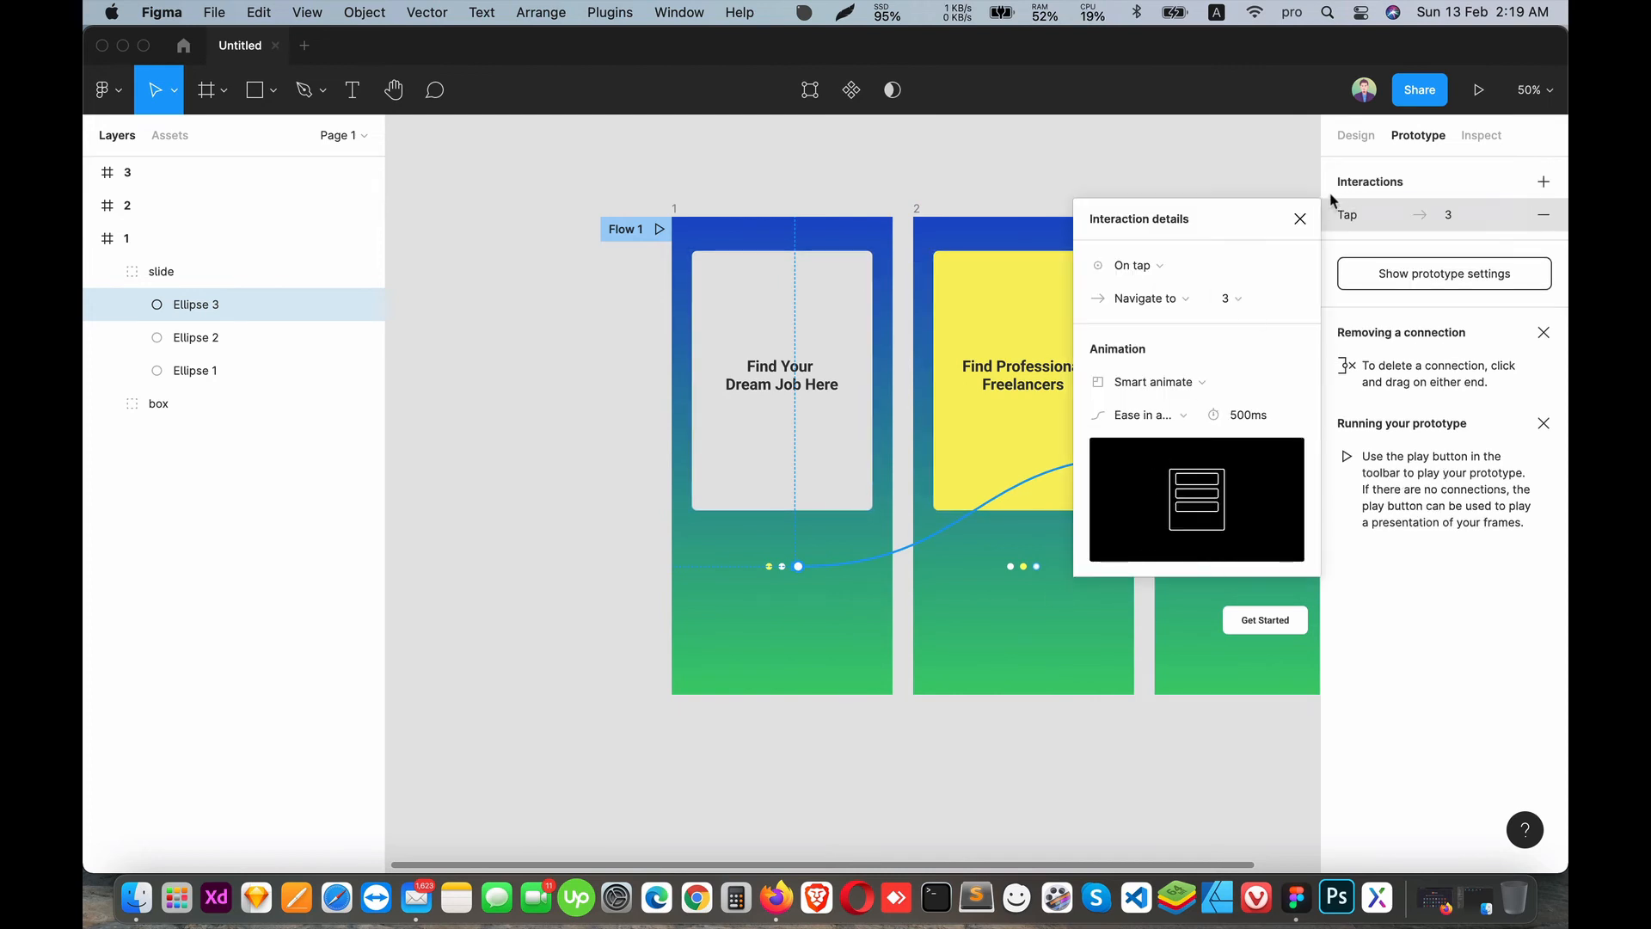
{"action": "left_click", "coordinate": [1299, 217]}
{"action": "scroll", "coordinate": [1039, 575], "scroll_direction": "up", "scroll_amount": 3}
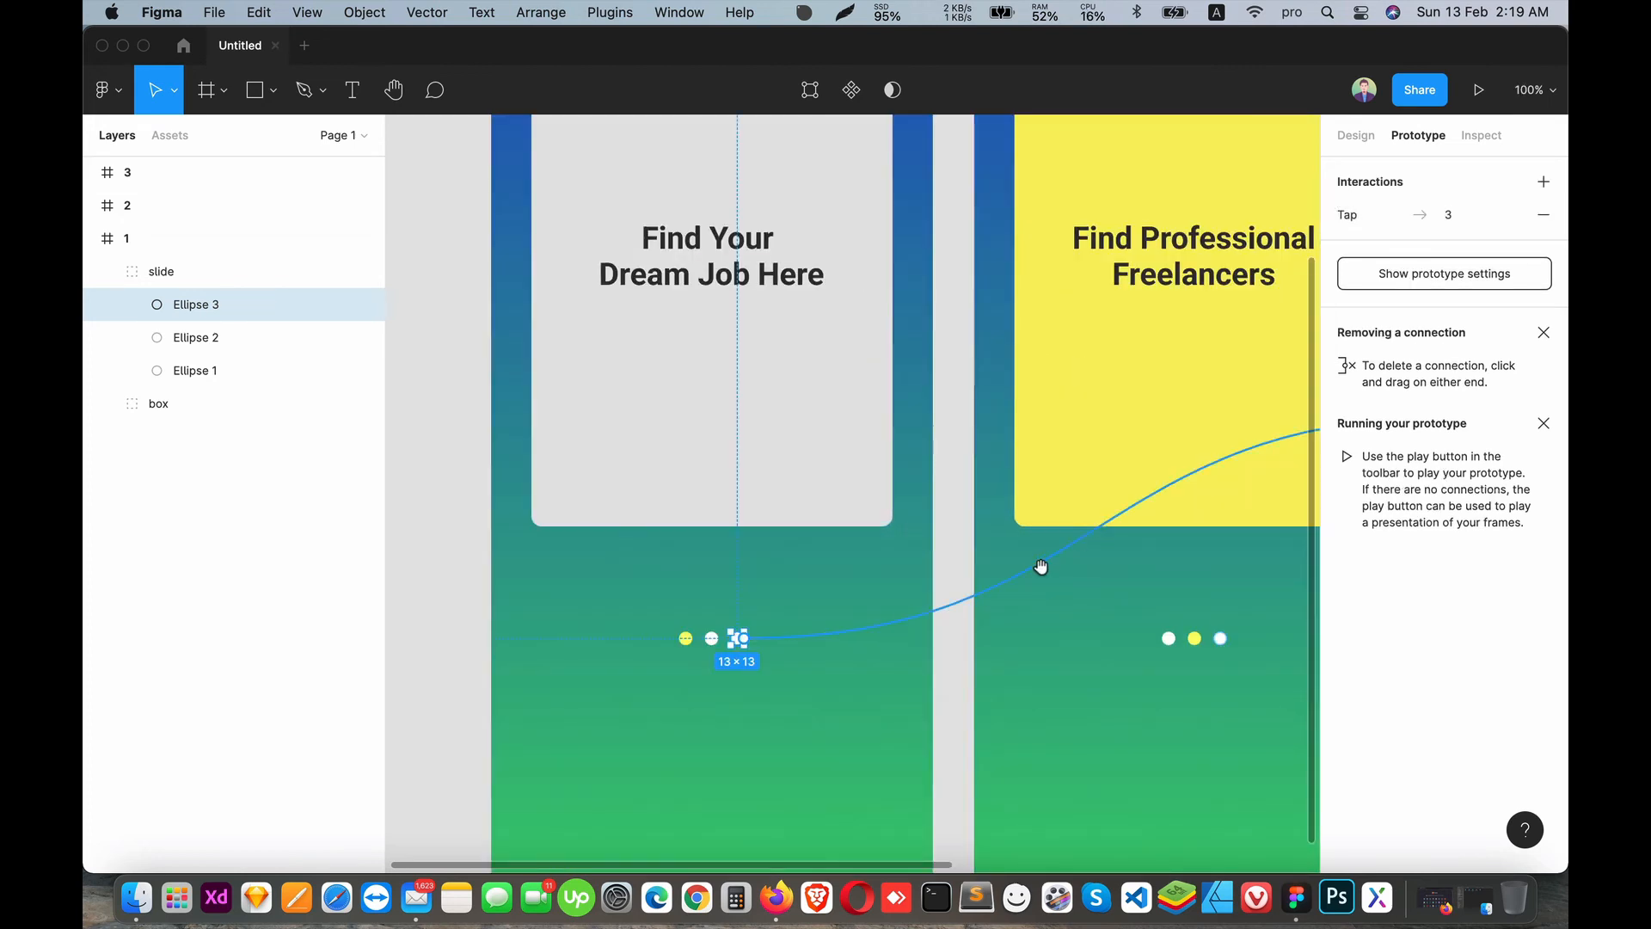
{"action": "left_click_drag", "start_coordinate": [1040, 567], "coordinate": [792, 506]}
- Link screen 2's first dot back to frame 1 as a smart-animate tap
{"action": "left_click", "coordinate": [919, 576]}
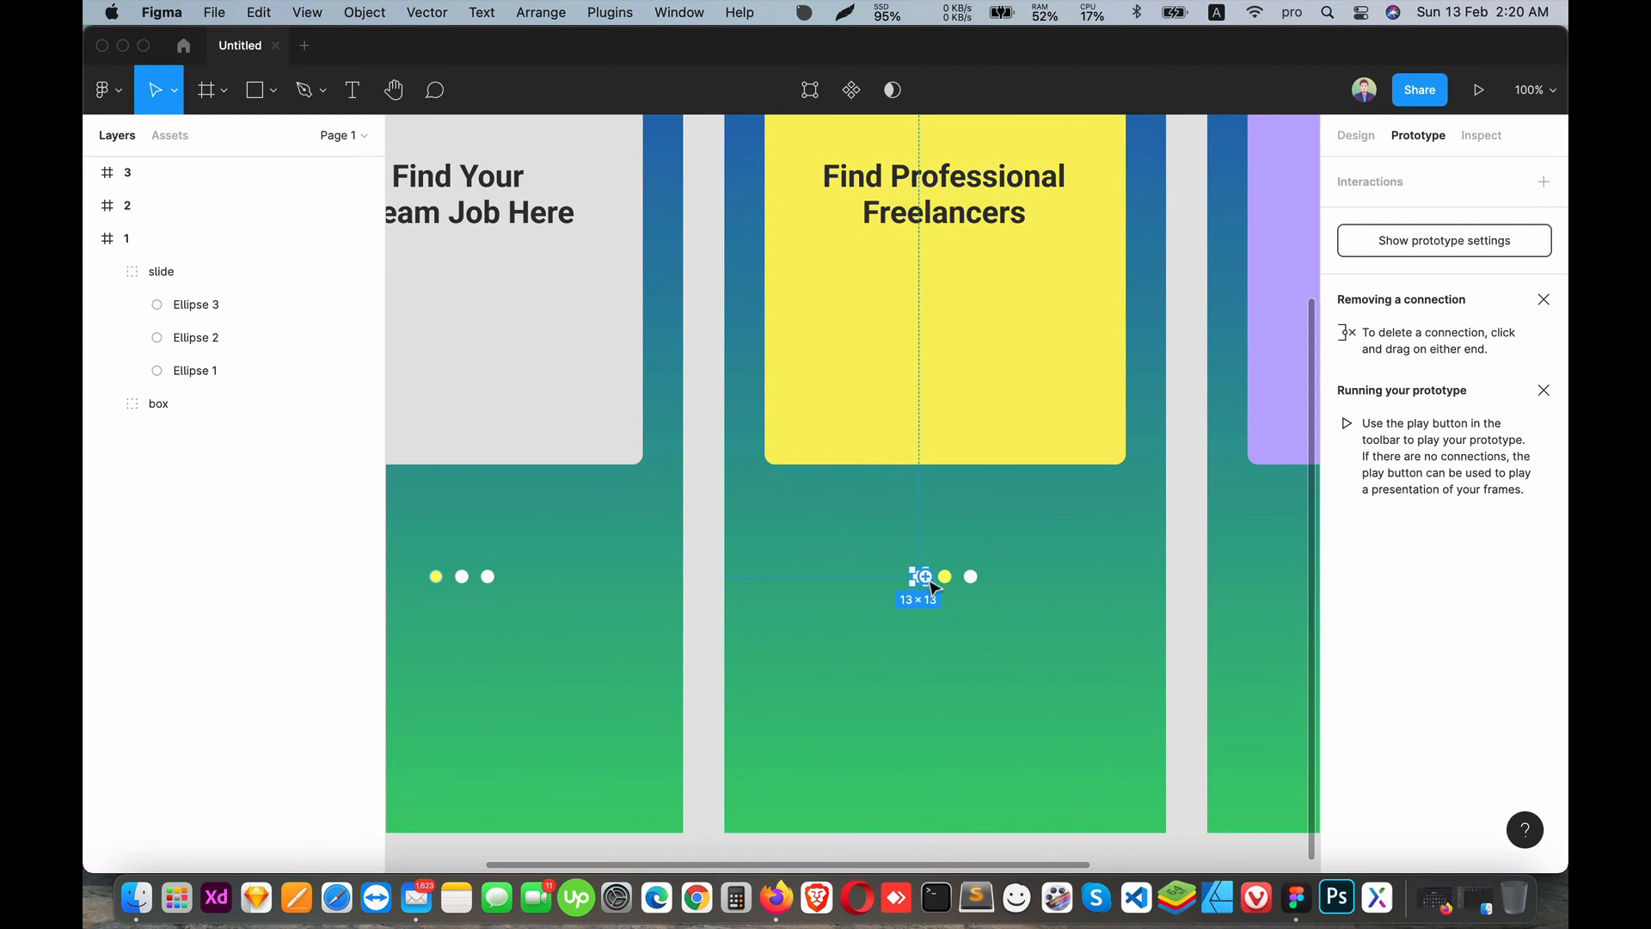
{"action": "left_click_drag", "start_coordinate": [720, 447], "coordinate": [689, 361]}
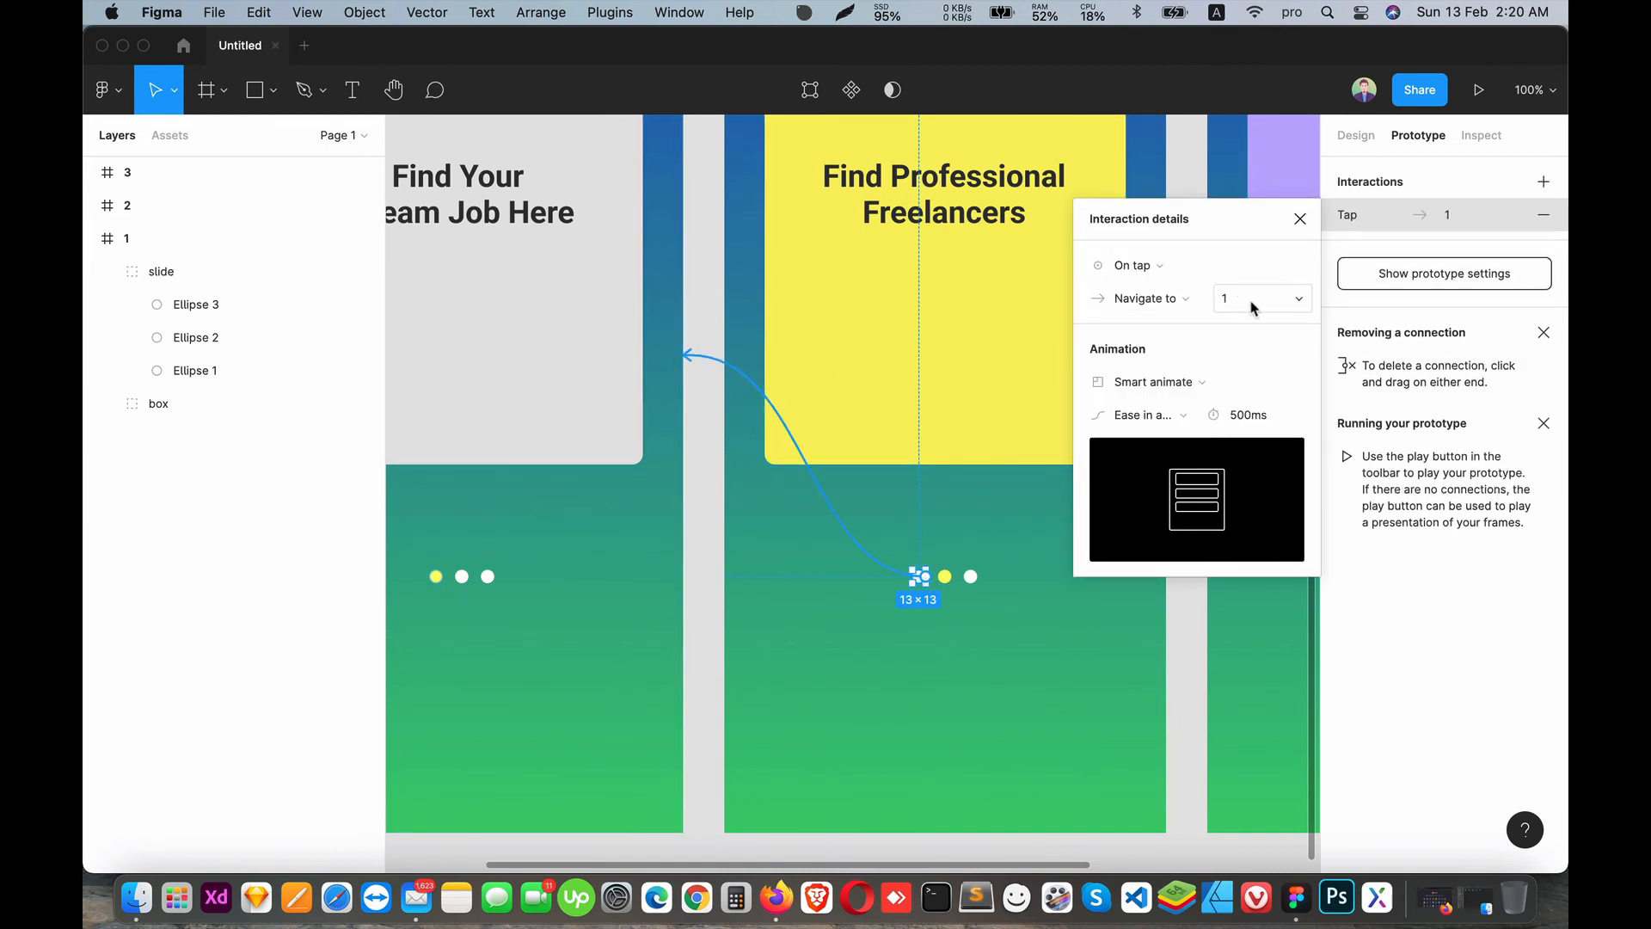
{"action": "left_click", "coordinate": [1298, 218]}
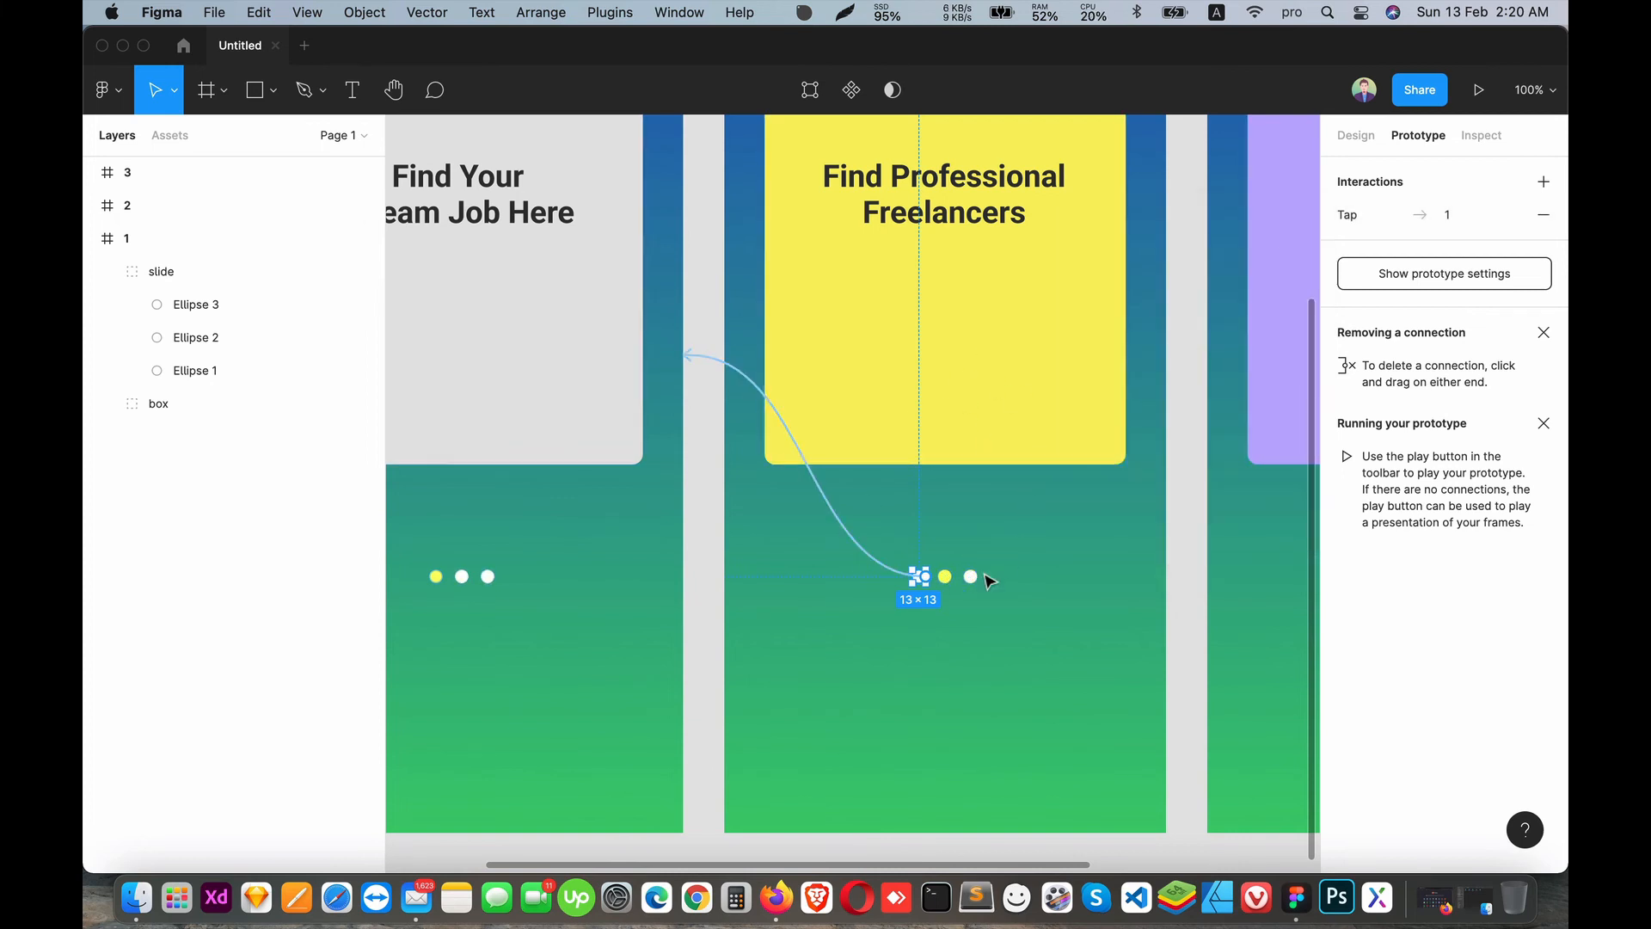
- Link screen 2's last dot to frame 3 as a smart-animate tap
{"action": "left_click", "coordinate": [972, 579]}
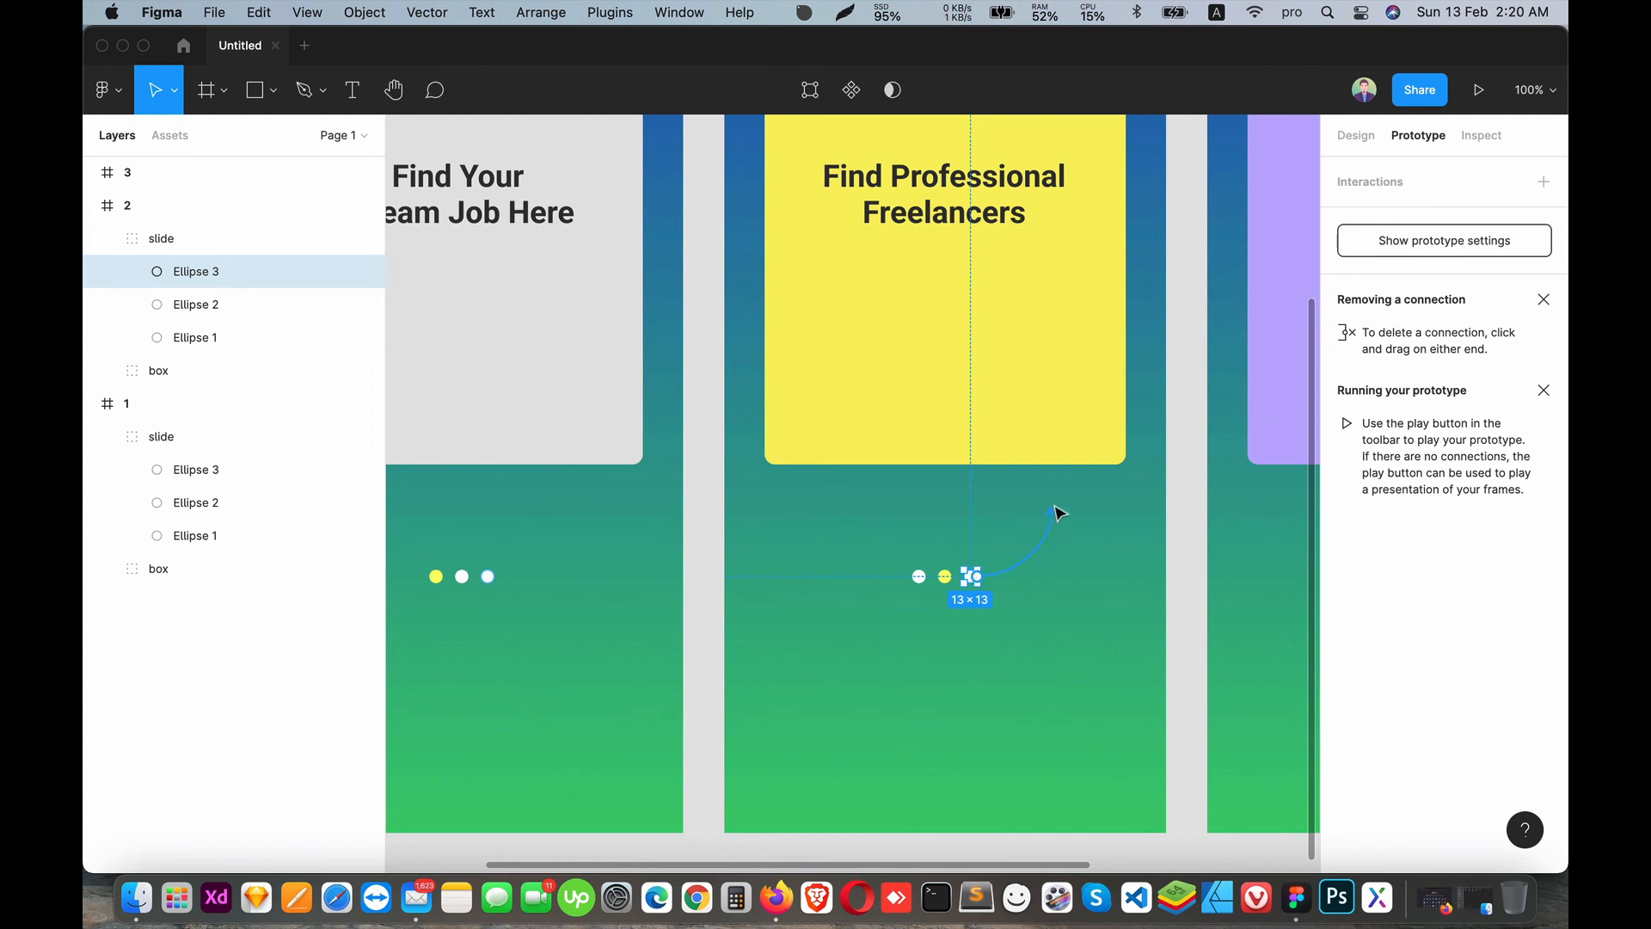
{"action": "left_click_drag", "start_coordinate": [1174, 397], "coordinate": [1257, 349]}
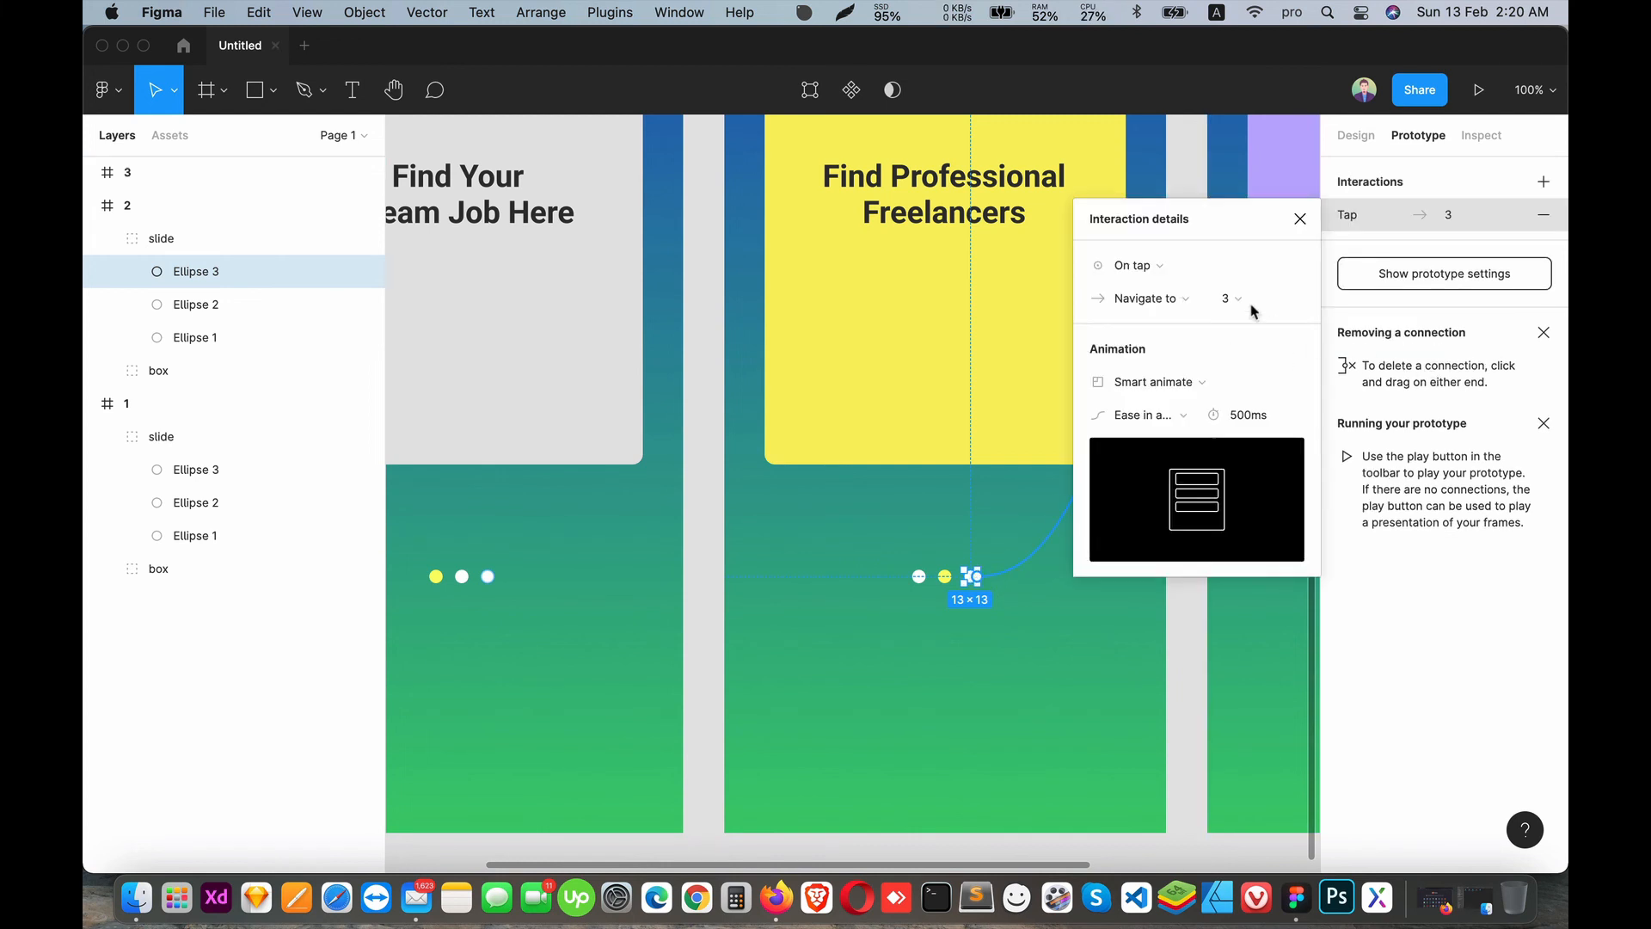
{"action": "left_click", "coordinate": [1300, 218]}
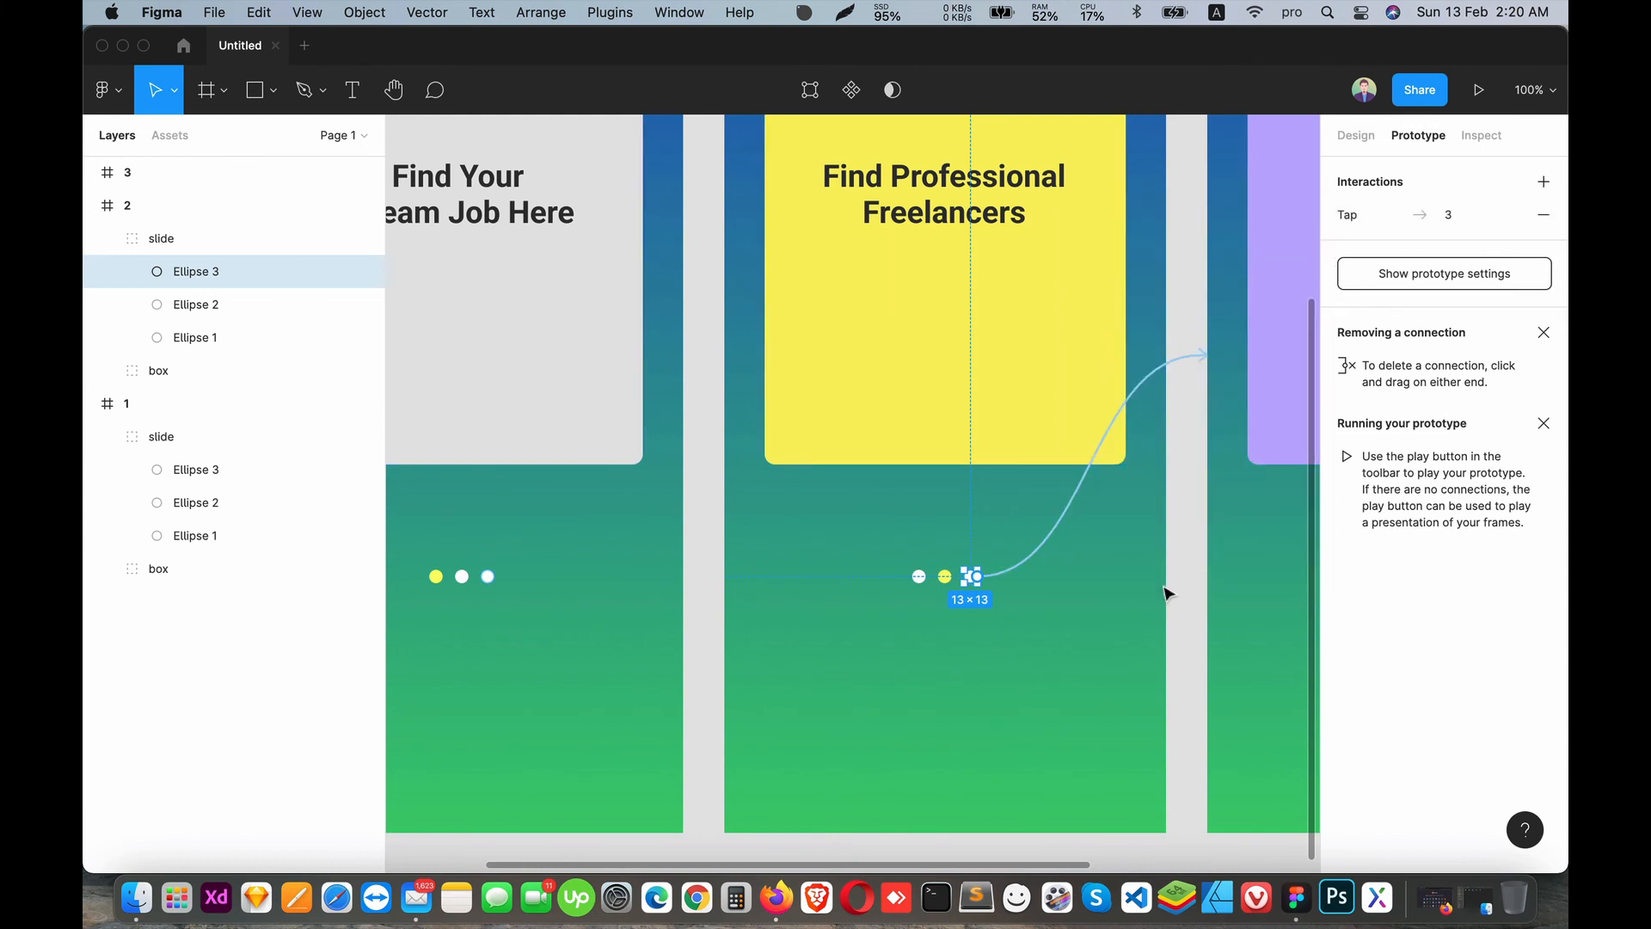
{"action": "left_click", "coordinate": [1188, 577]}
{"action": "left_click_drag", "start_coordinate": [1123, 550], "coordinate": [685, 579]}
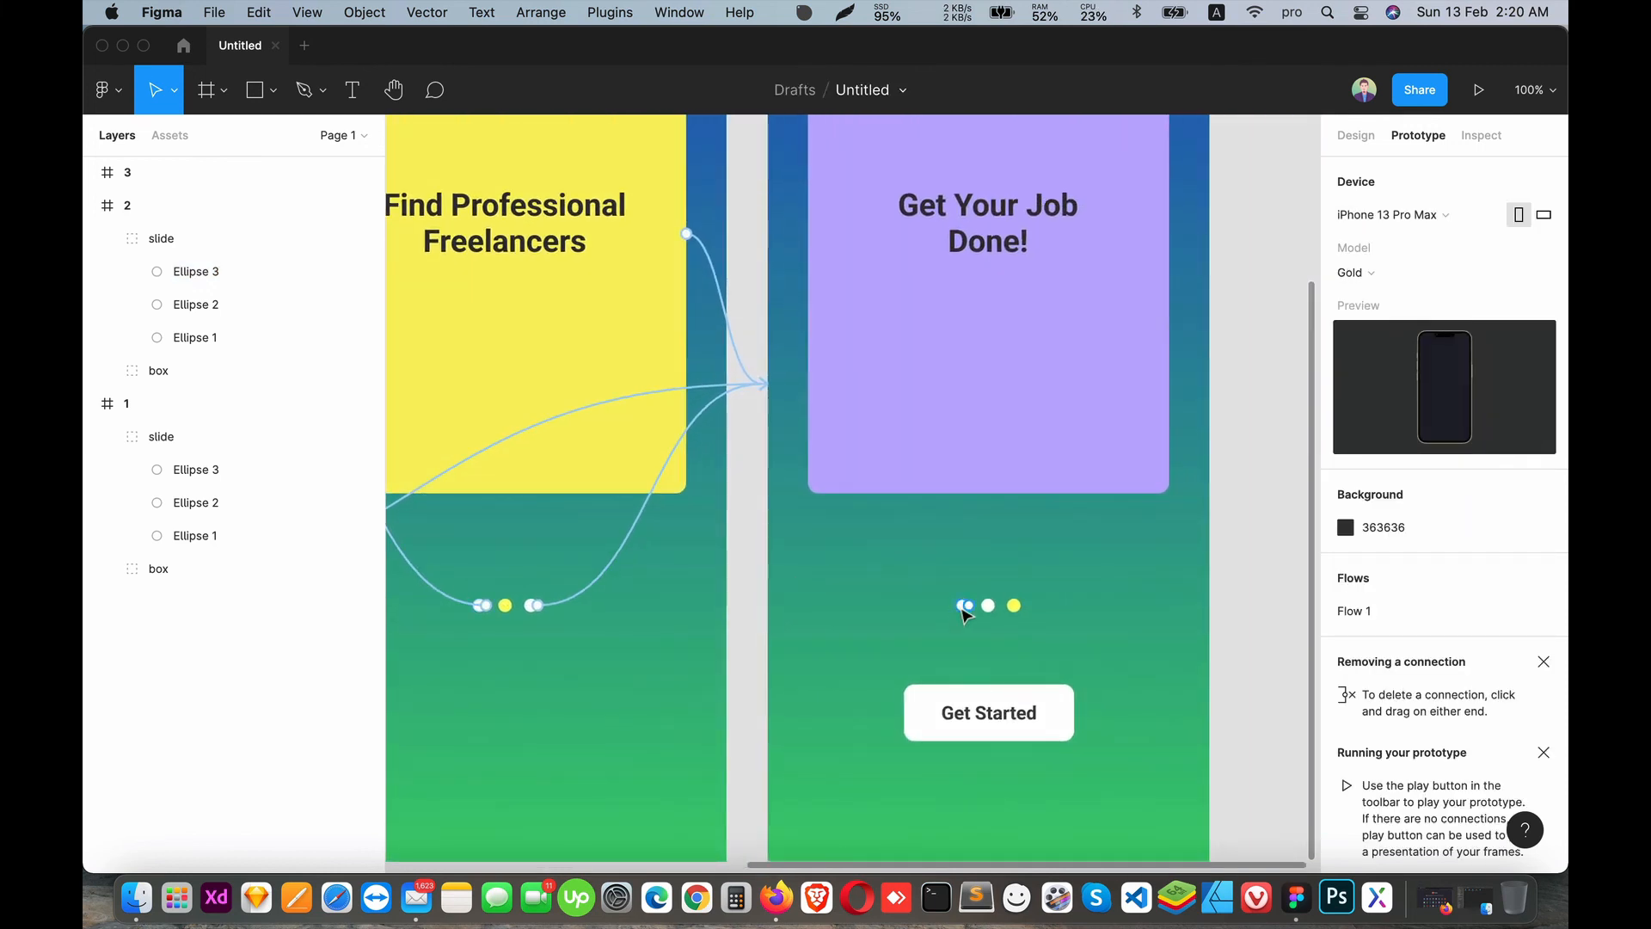
- Link screen 3's first dot back to frame 1 as a smart-animate tap
{"action": "left_click", "coordinate": [965, 607]}
{"action": "key", "text": "shift+minus"}
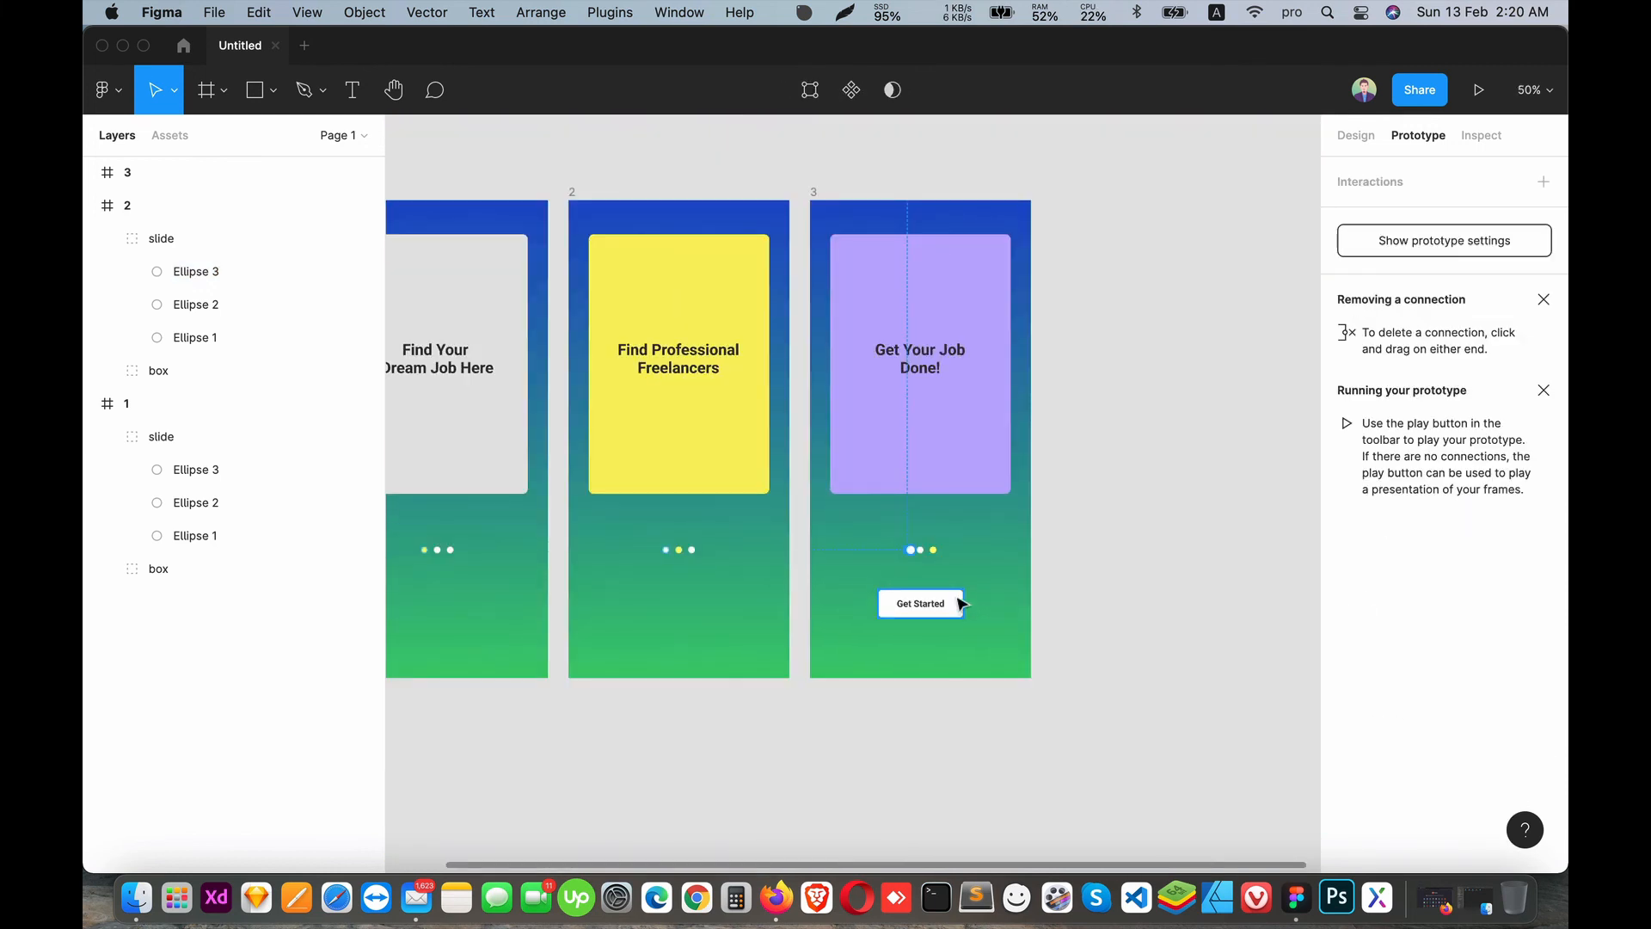
{"action": "mouse_move", "coordinate": [890, 560]}
{"action": "left_mouse_down"}
{"action": "mouse_move", "coordinate": [937, 567]}
{"action": "mouse_move", "coordinate": [548, 539]}
{"action": "left_mouse_up"}
{"action": "left_click", "coordinate": [968, 558]}
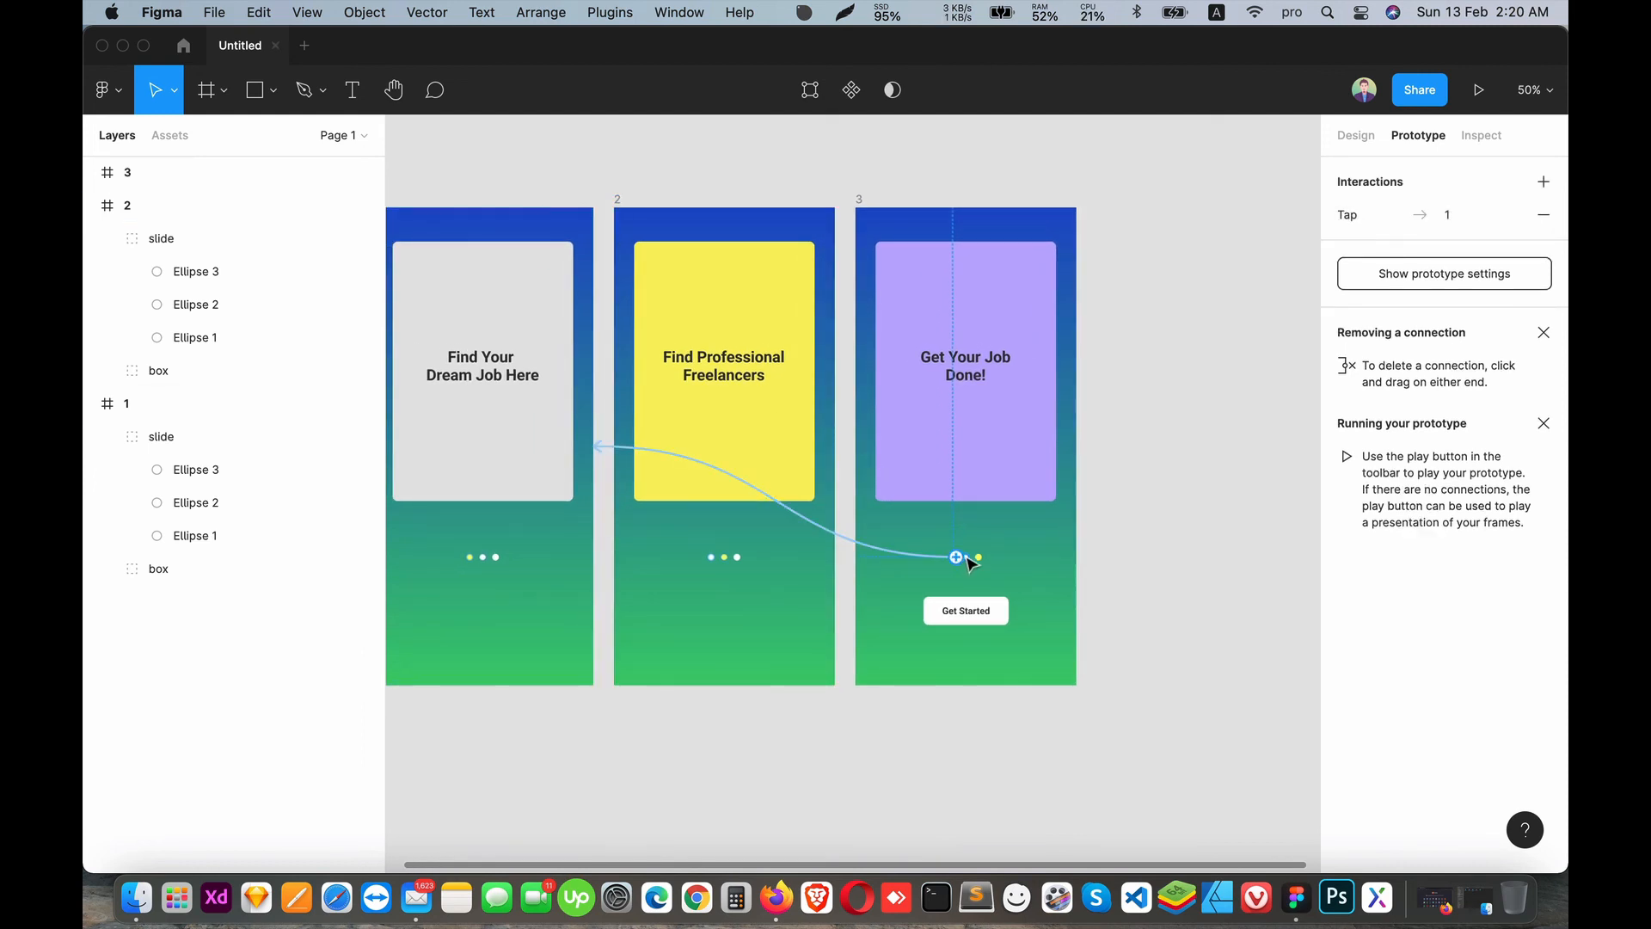
{"action": "key", "text": "shift+0"}
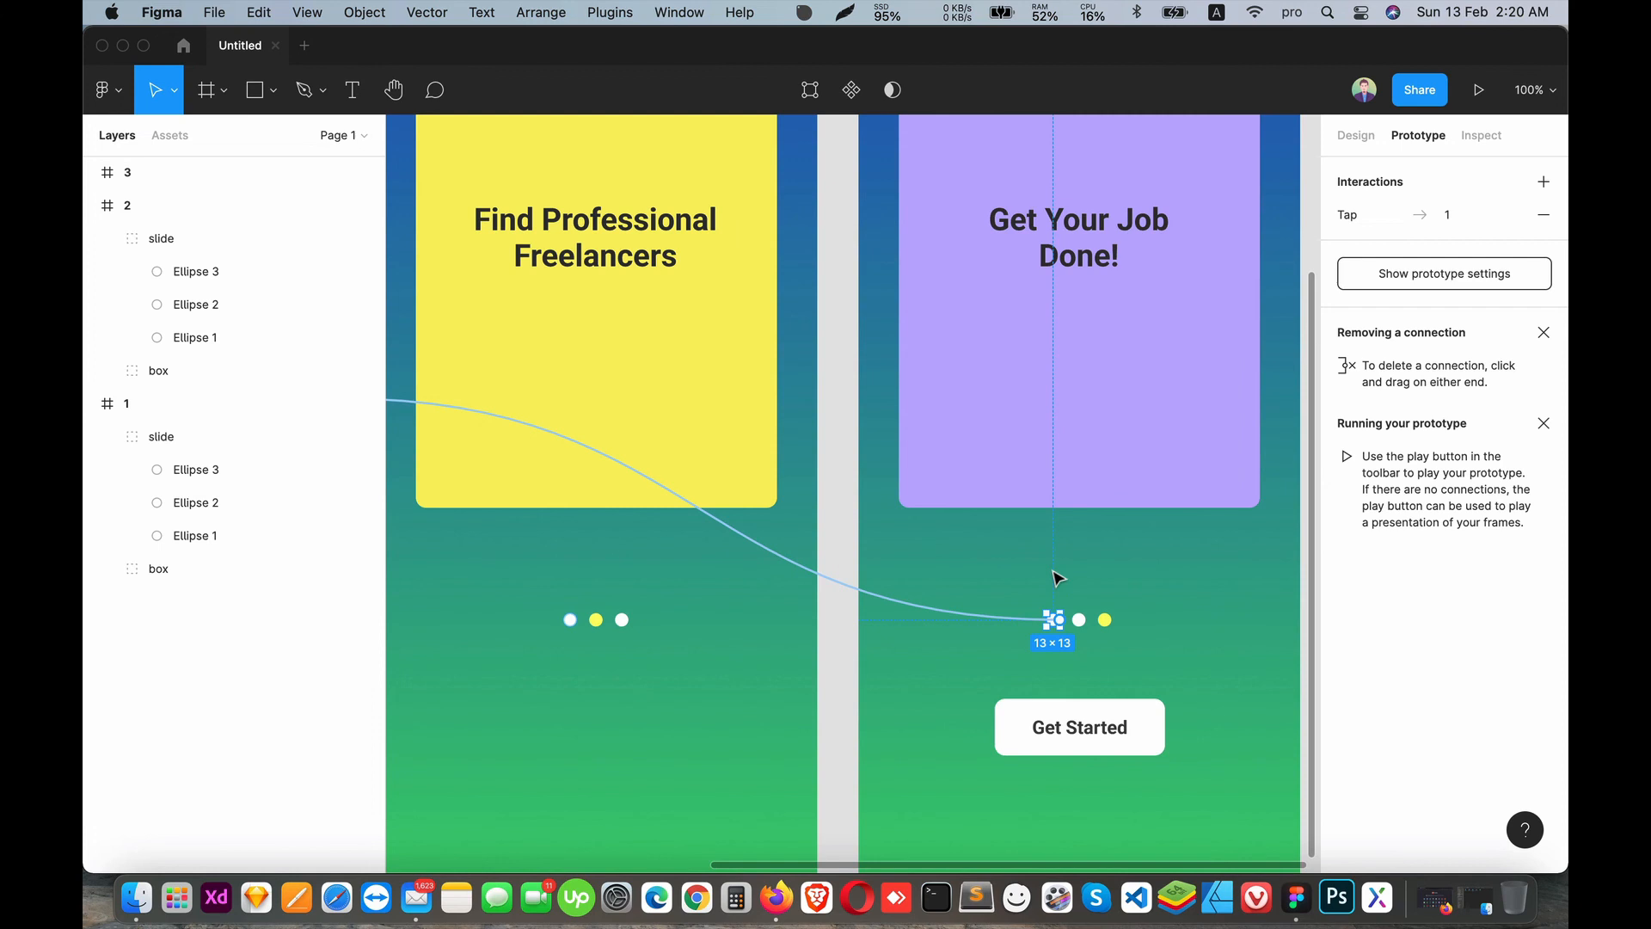
- Link screen 3's middle dot to frame 2, then review the full flow of connections
{"action": "left_click", "coordinate": [1081, 620]}
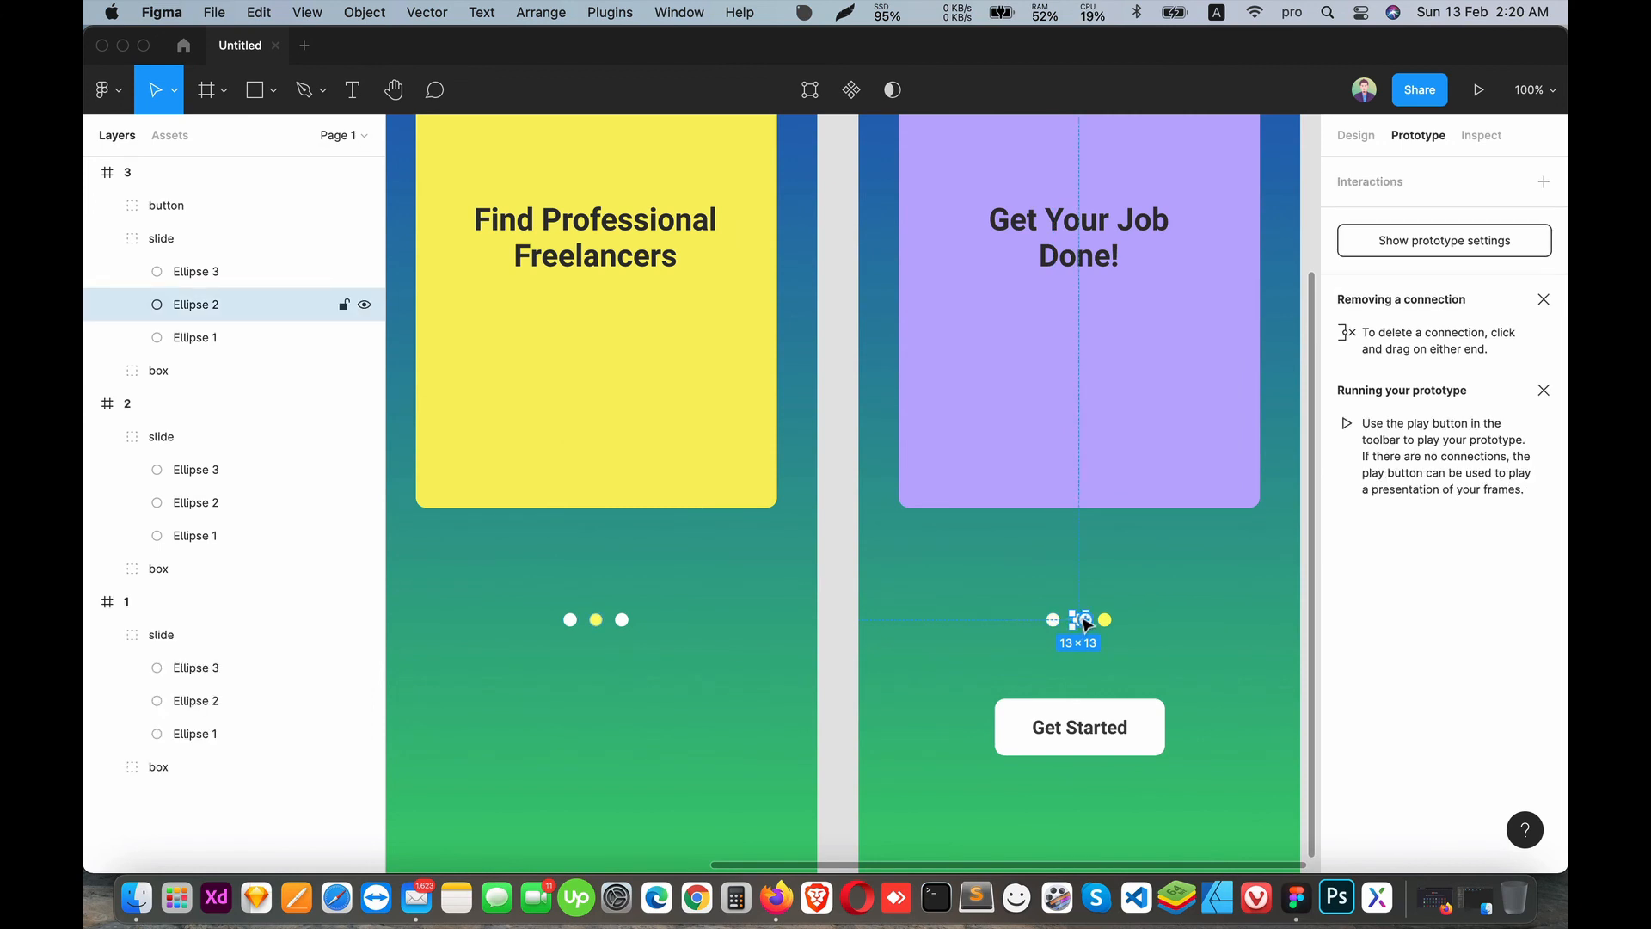
{"action": "left_click_drag", "start_coordinate": [1081, 620], "coordinate": [748, 484]}
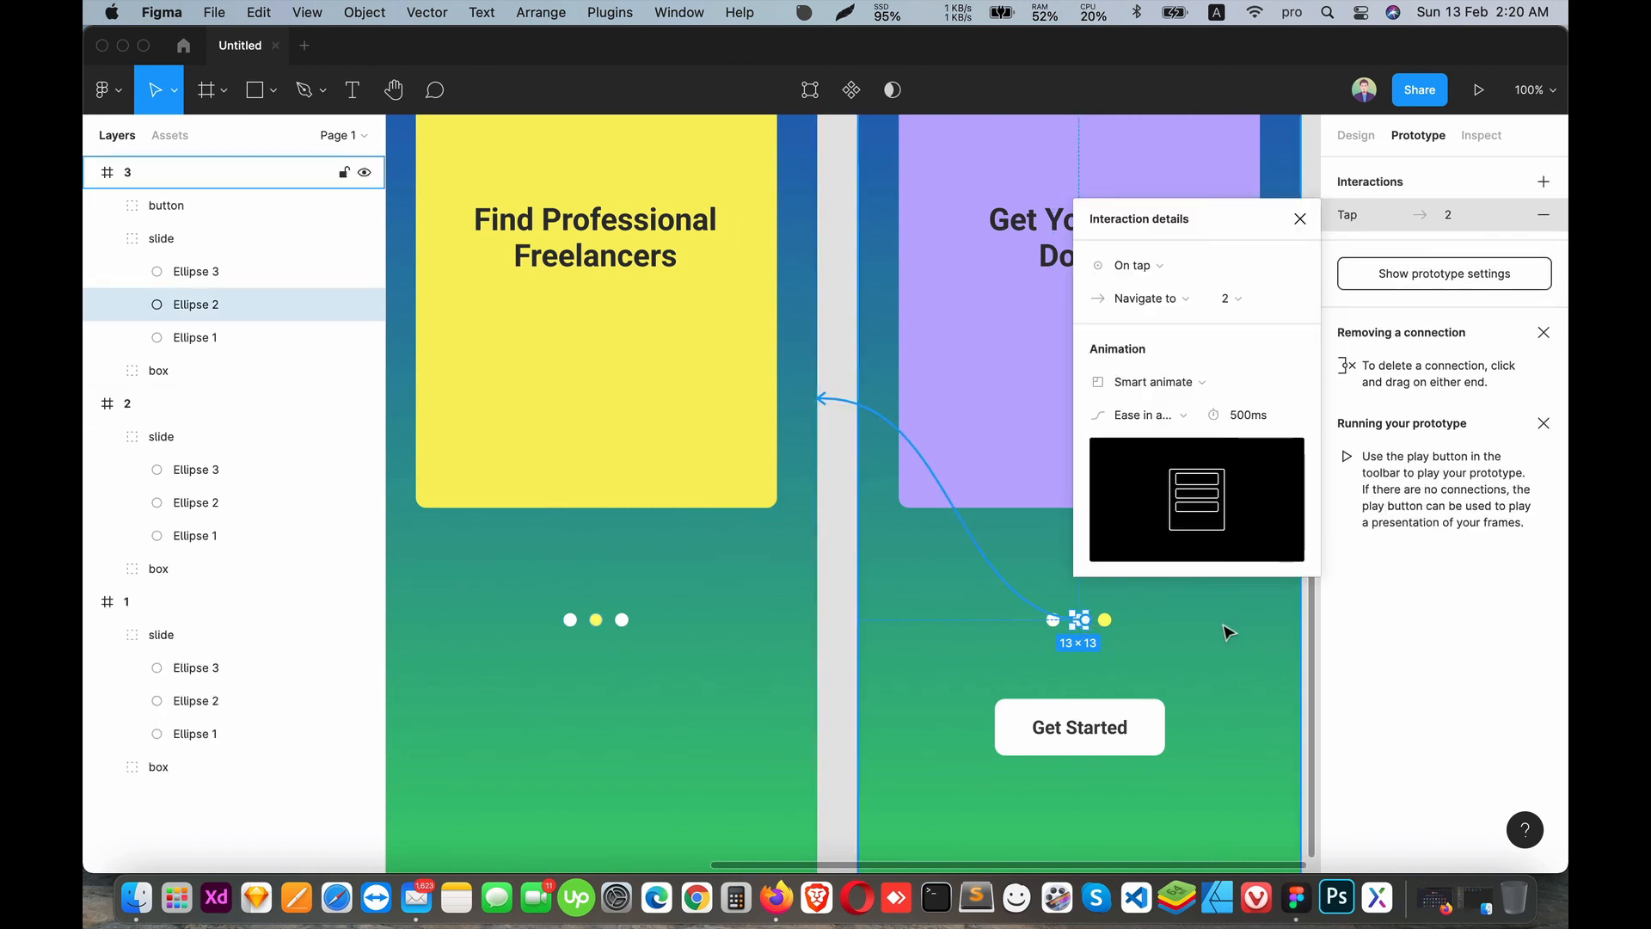
{"action": "key", "text": "super+minus"}
{"action": "left_click", "coordinate": [1184, 636]}
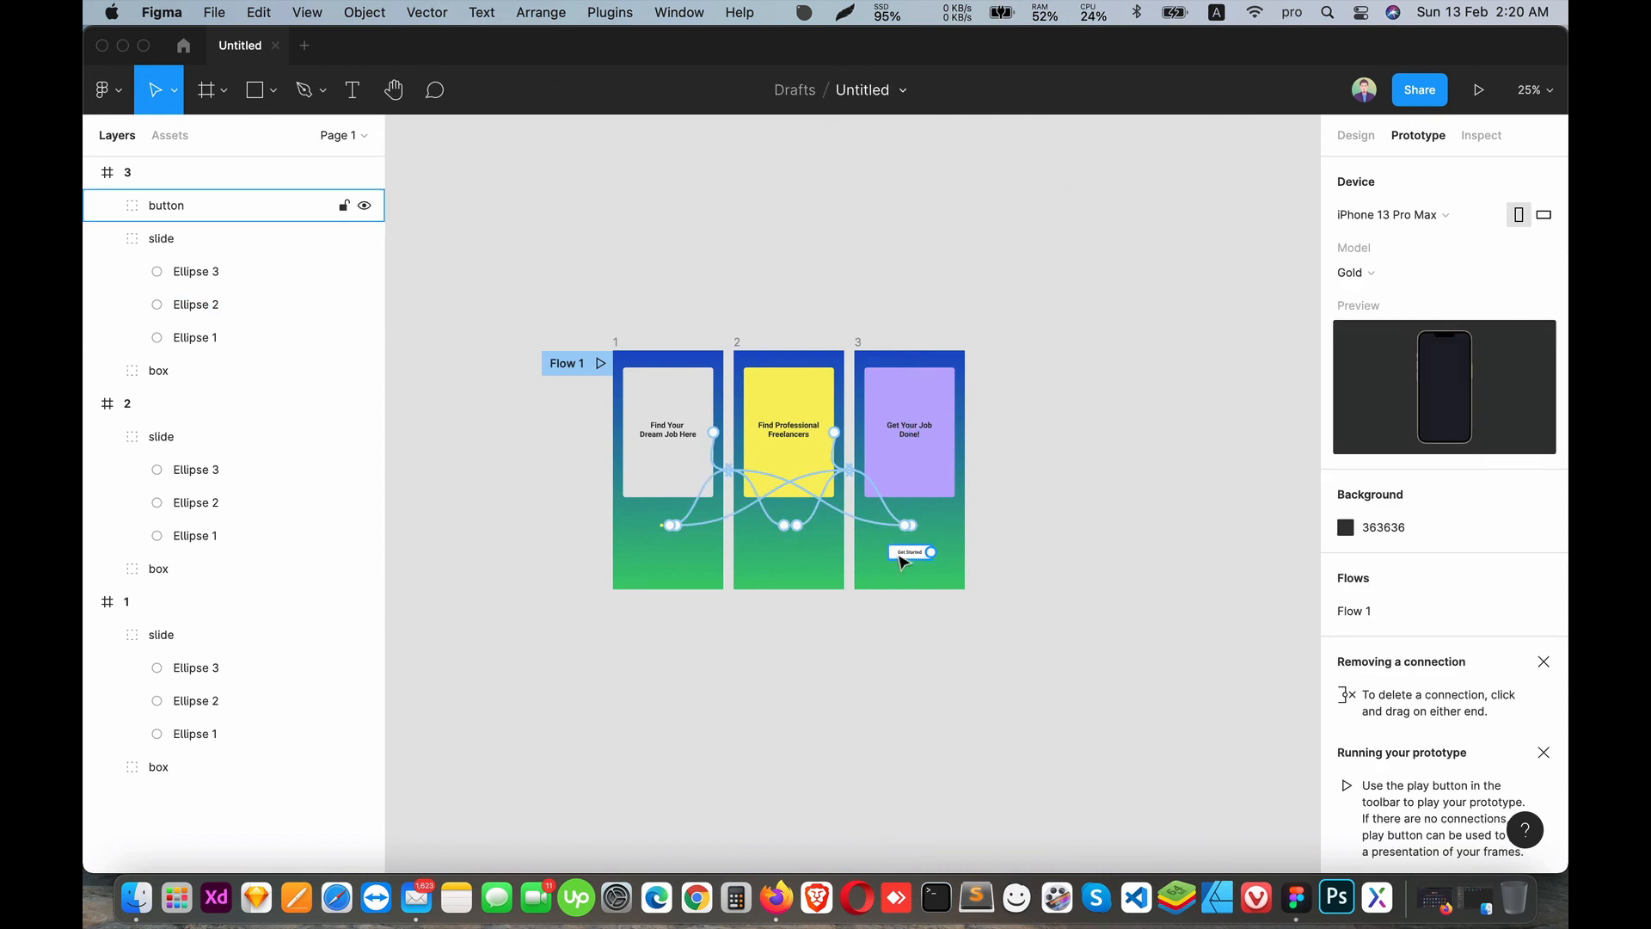
{"action": "key", "text": "super+plus"}
{"action": "left_click_drag", "start_coordinate": [770, 586], "coordinate": [777, 587]}
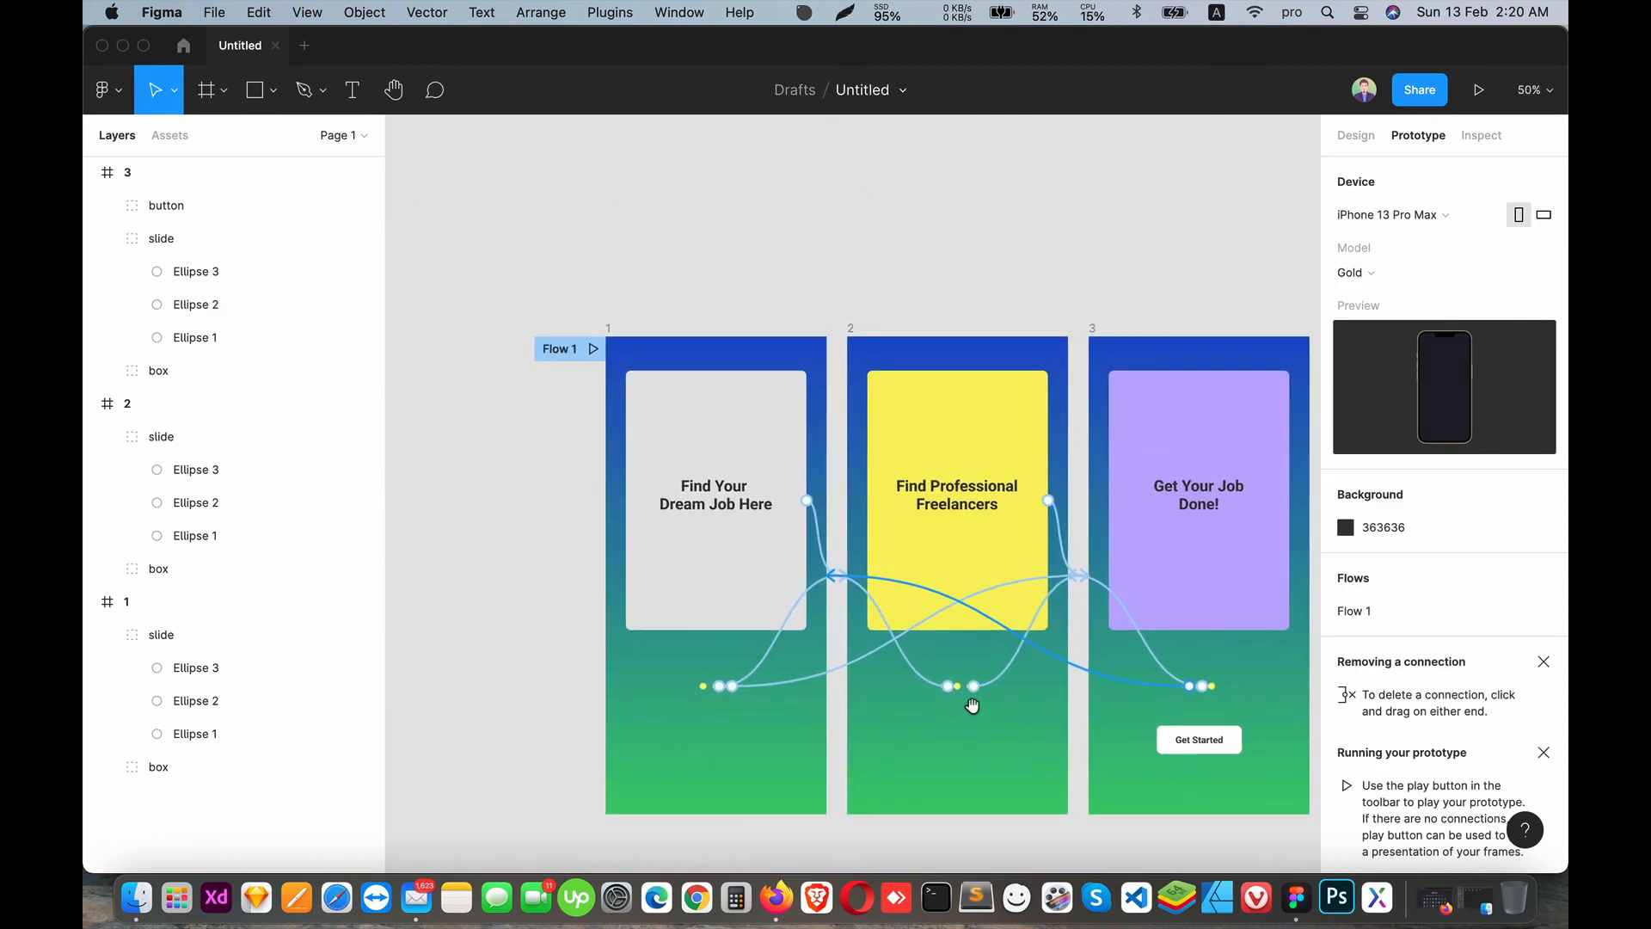
{"action": "left_click", "coordinate": [972, 706]}
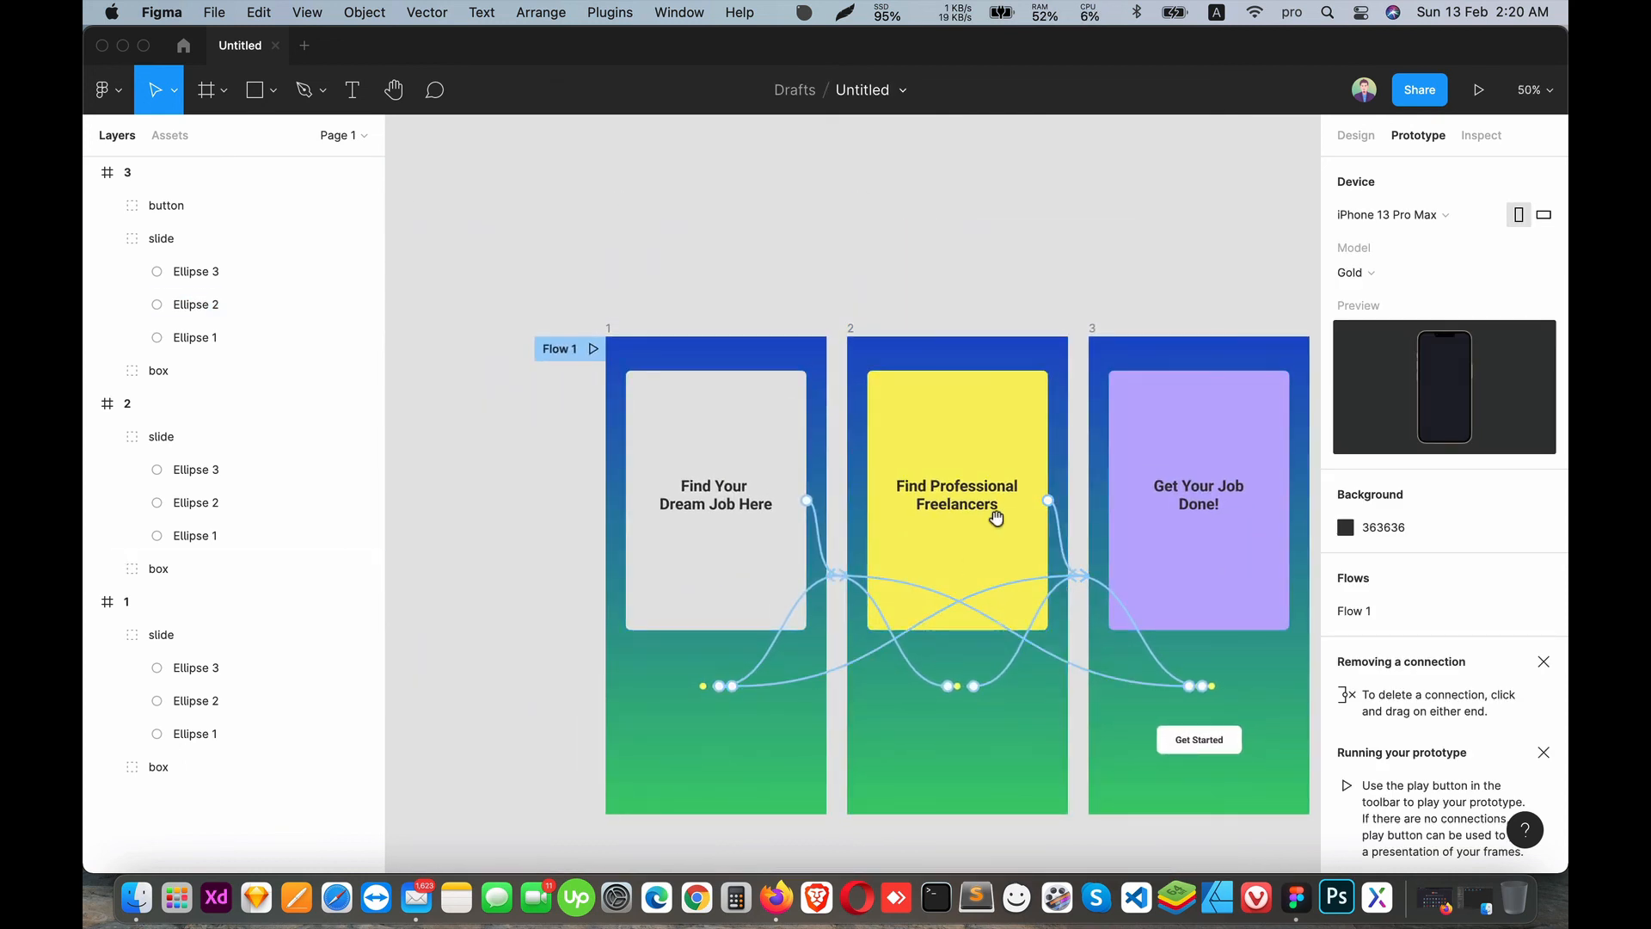
{"action": "scroll", "coordinate": [994, 517], "scroll_direction": "right", "scroll_amount": 4}
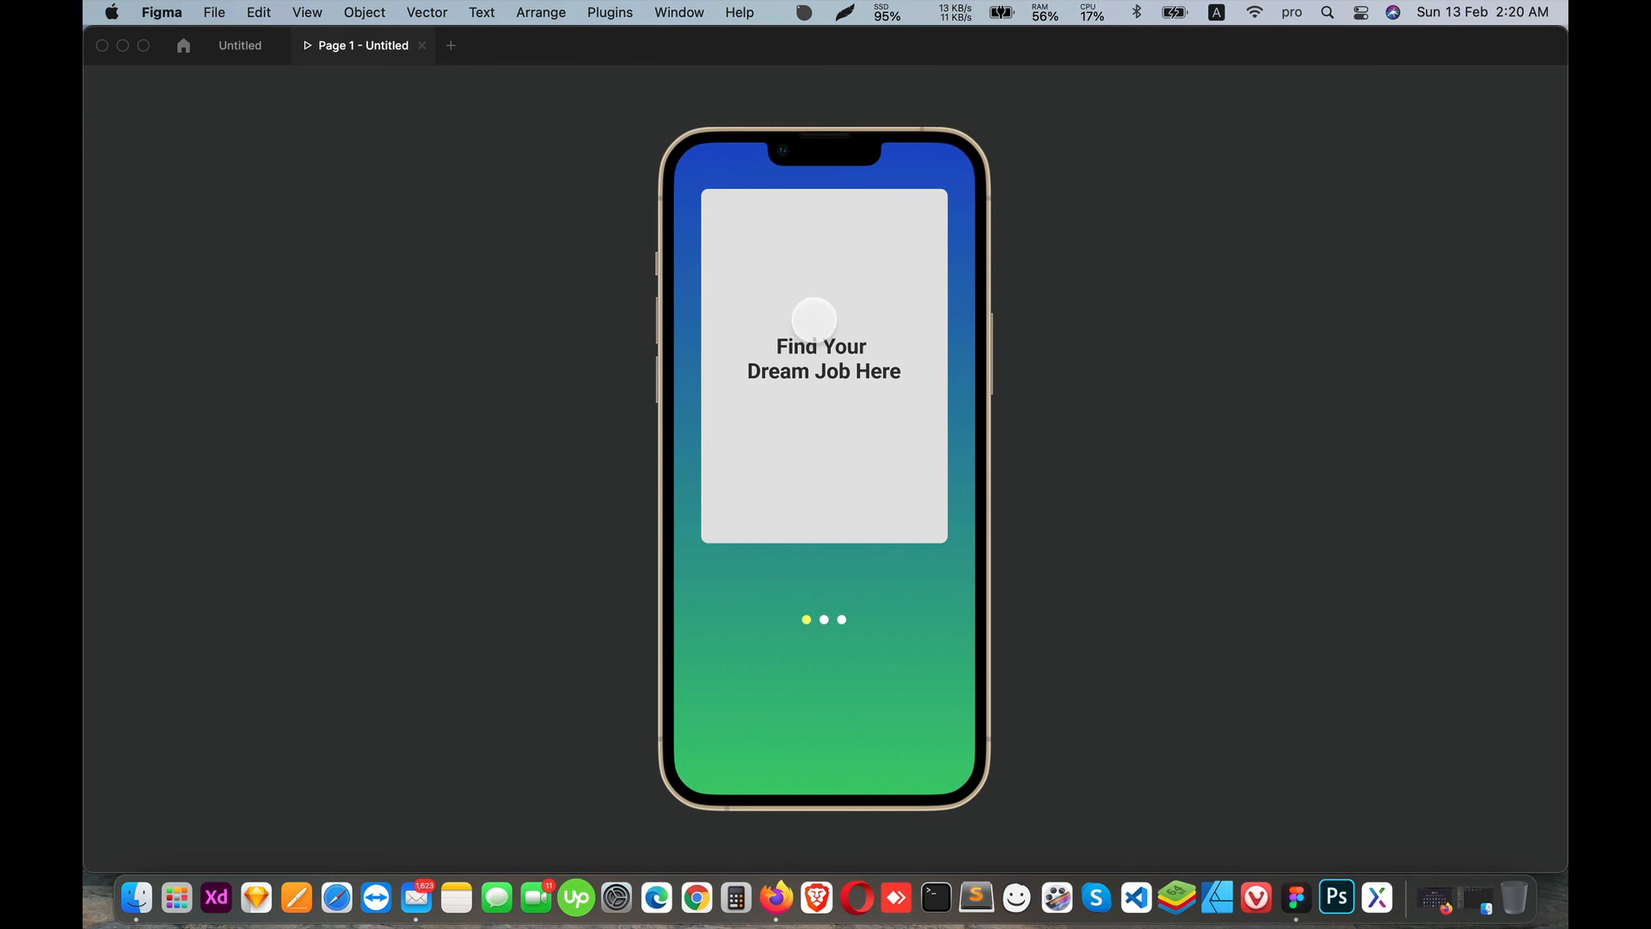
{"action": "left_click", "coordinate": [883, 361]}
{"action": "left_click", "coordinate": [826, 406]}
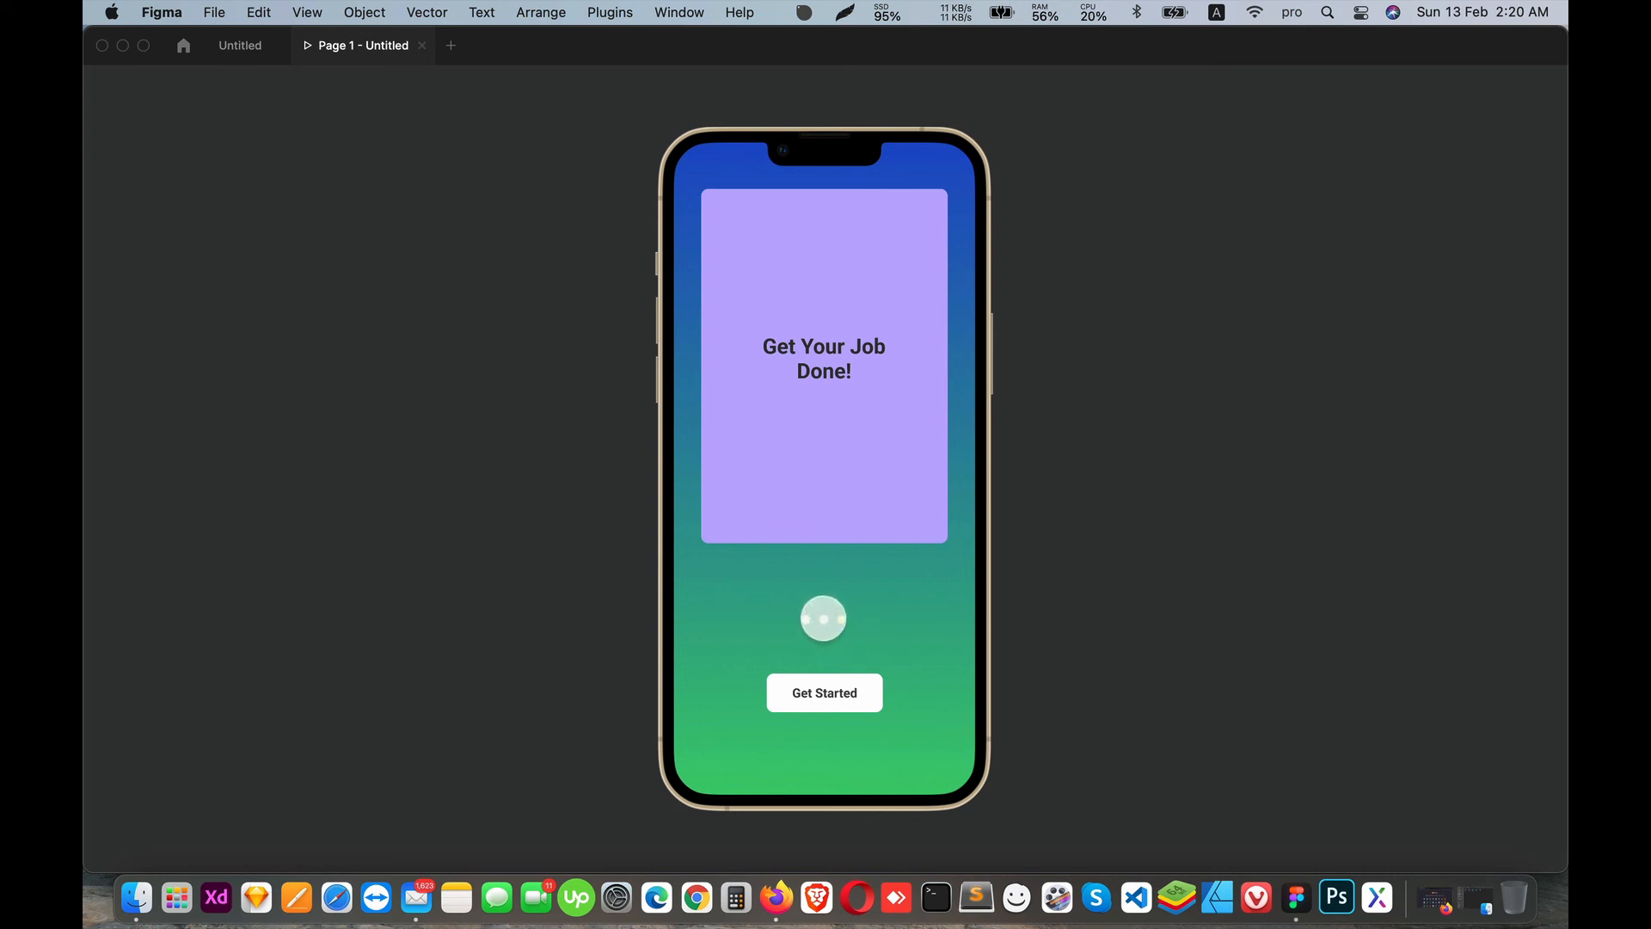
{"action": "left_click", "coordinate": [824, 618]}
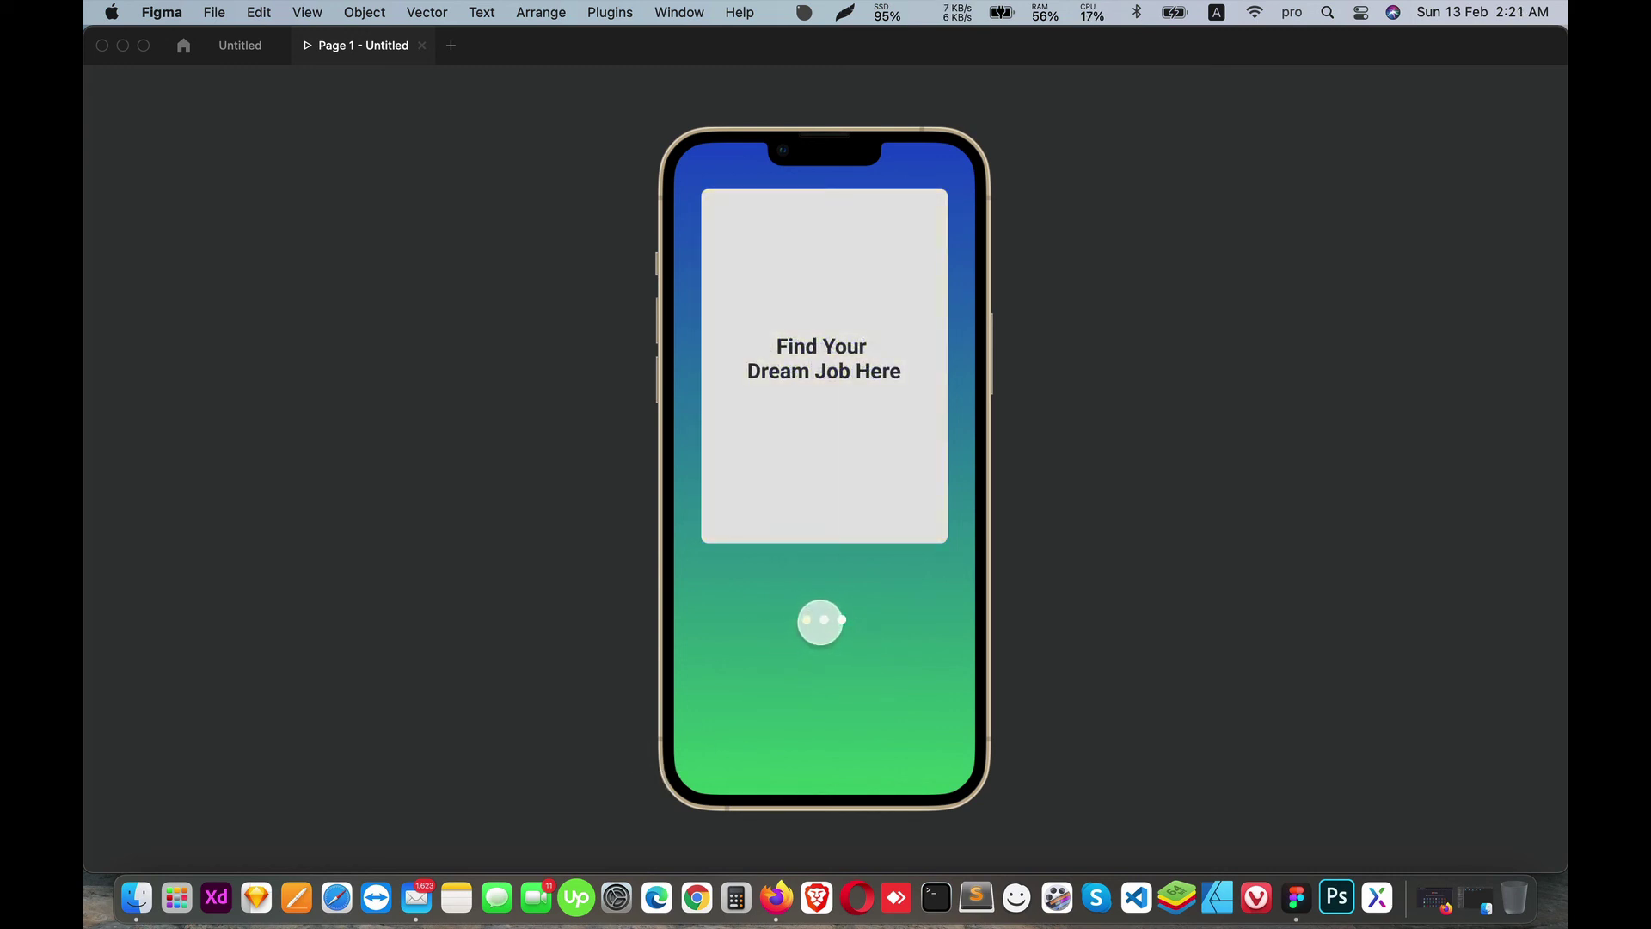
{"action": "left_click", "coordinate": [822, 621]}
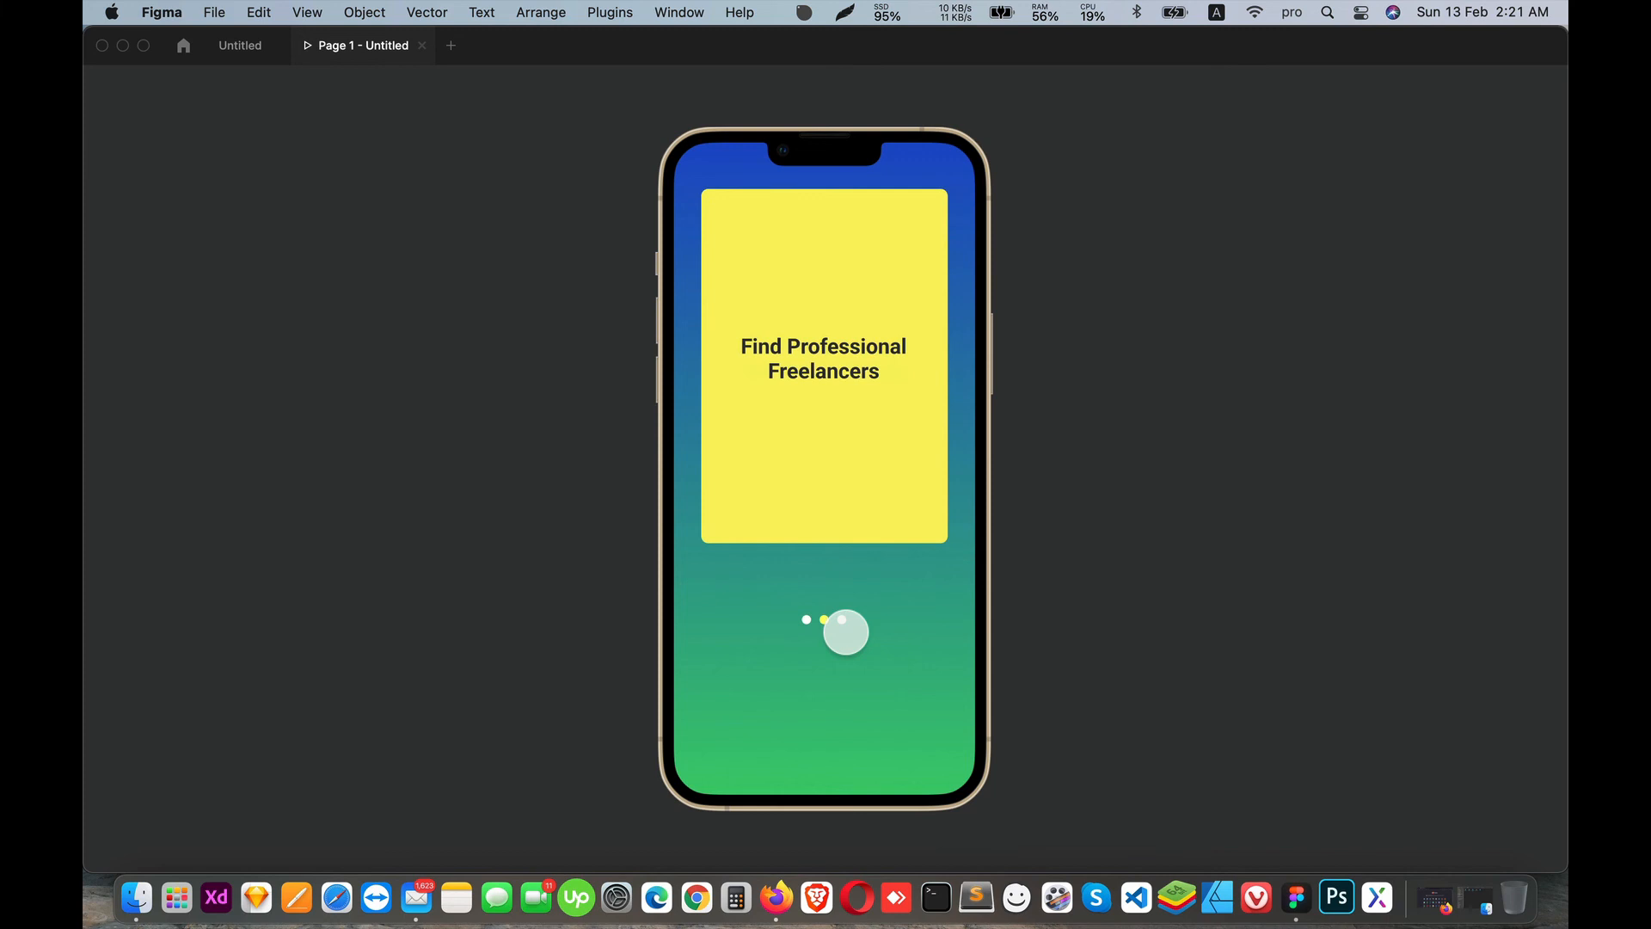
{"action": "left_click", "coordinate": [842, 623]}
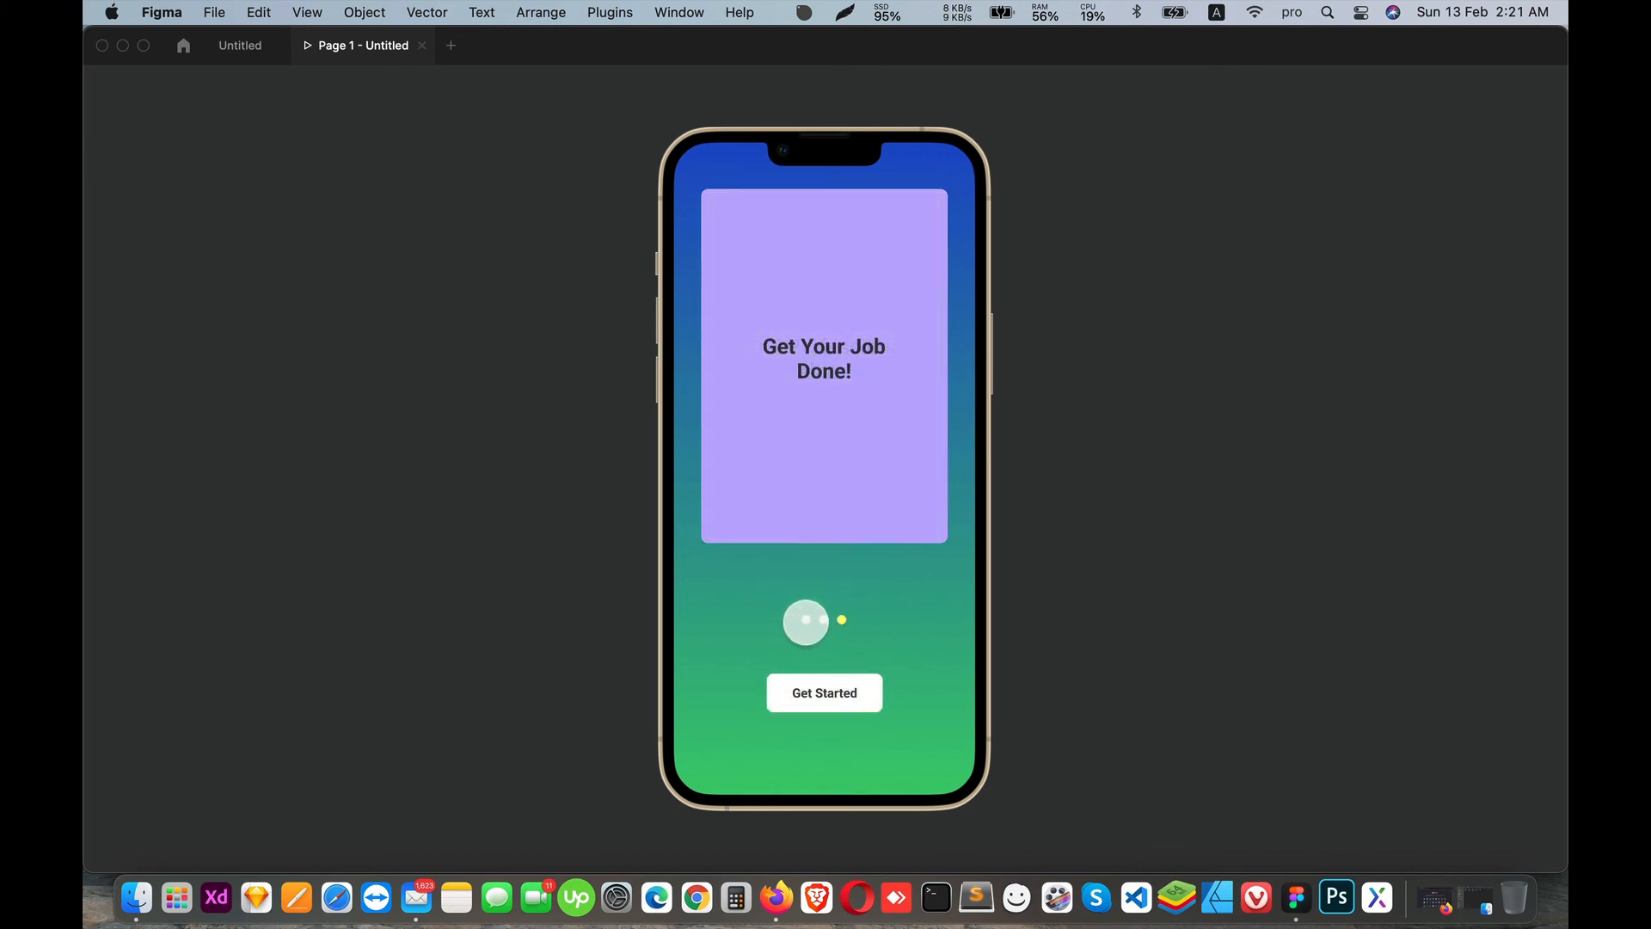
{"action": "left_click", "coordinate": [805, 621]}
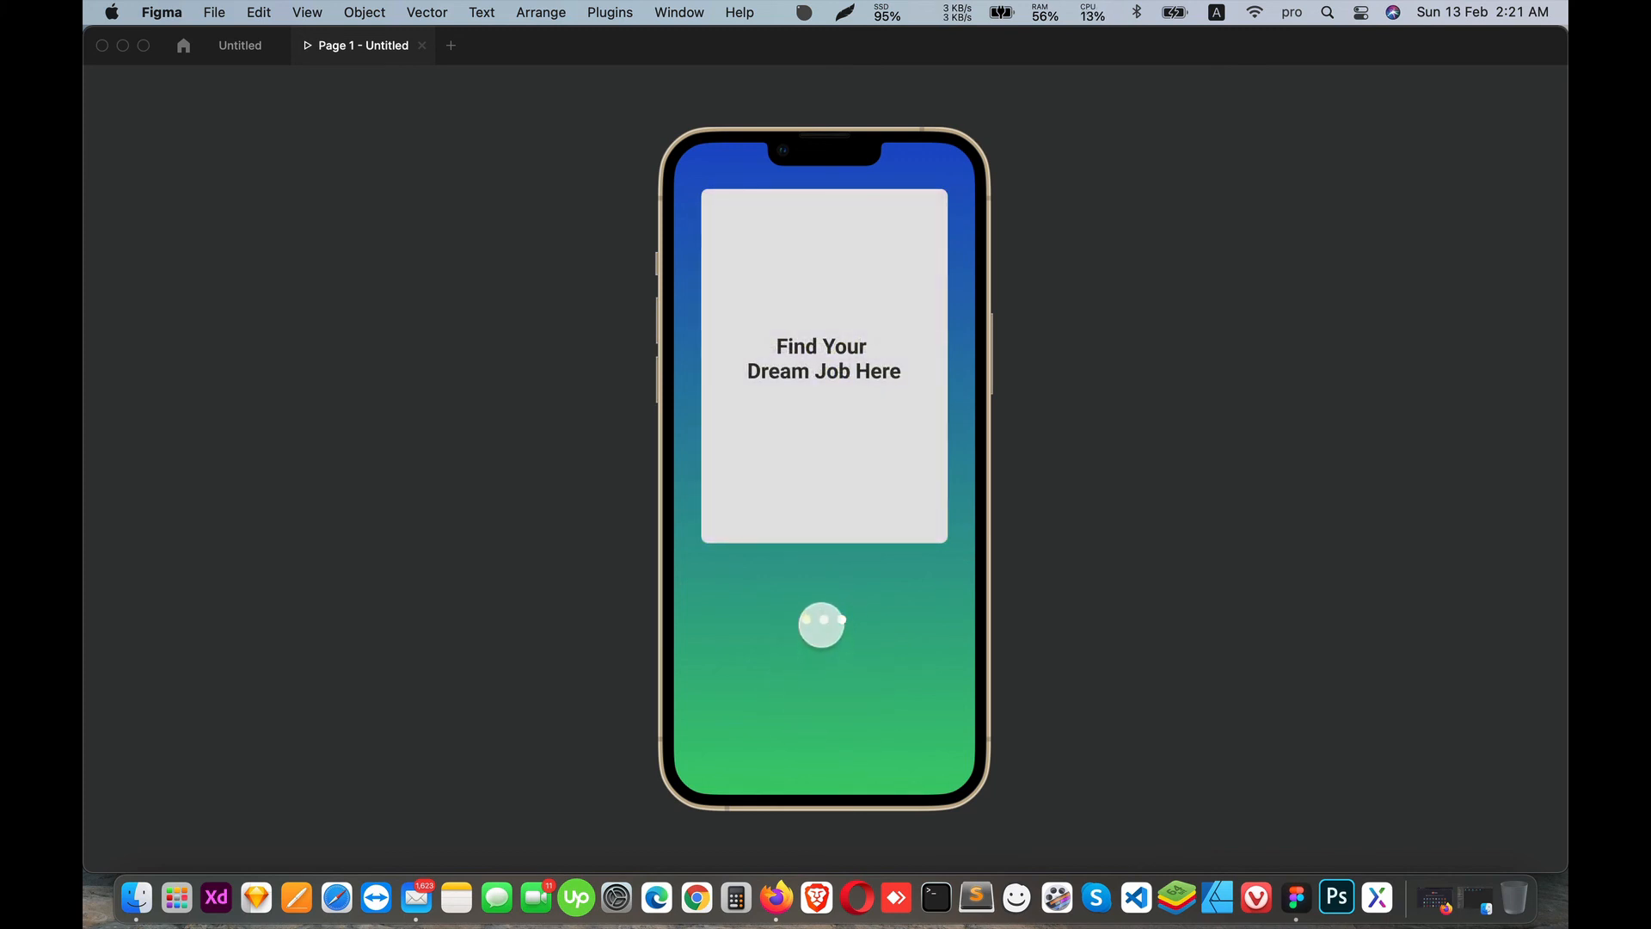
{"action": "left_click", "coordinate": [824, 621]}
{"action": "left_click", "coordinate": [841, 620]}
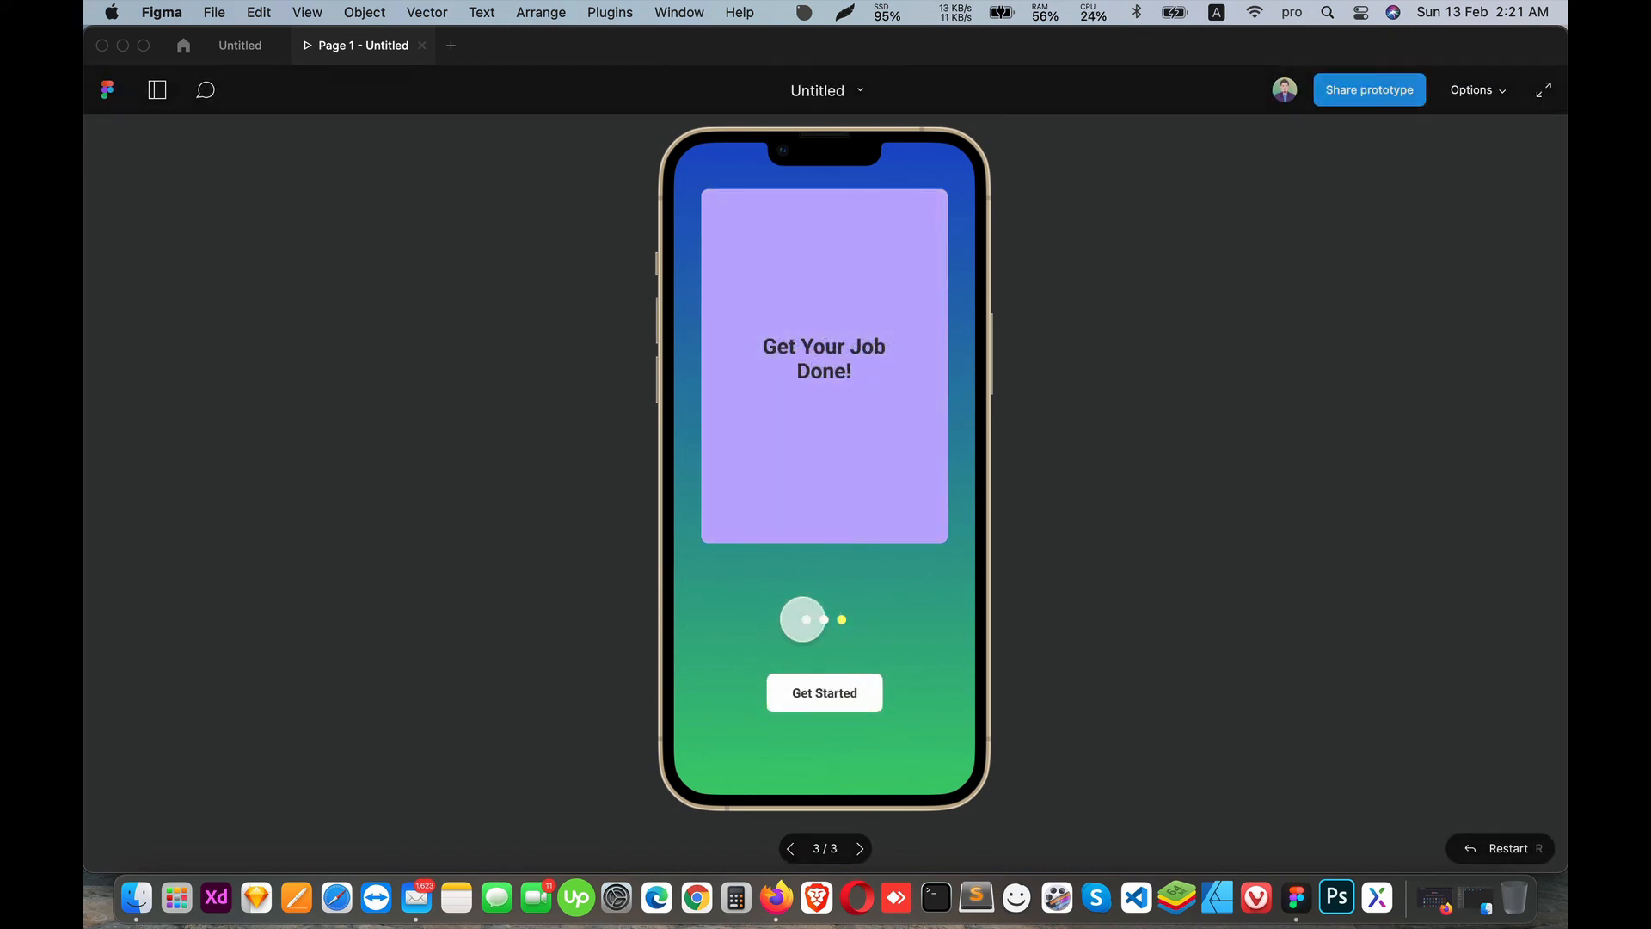
{"action": "left_click", "coordinate": [805, 621]}
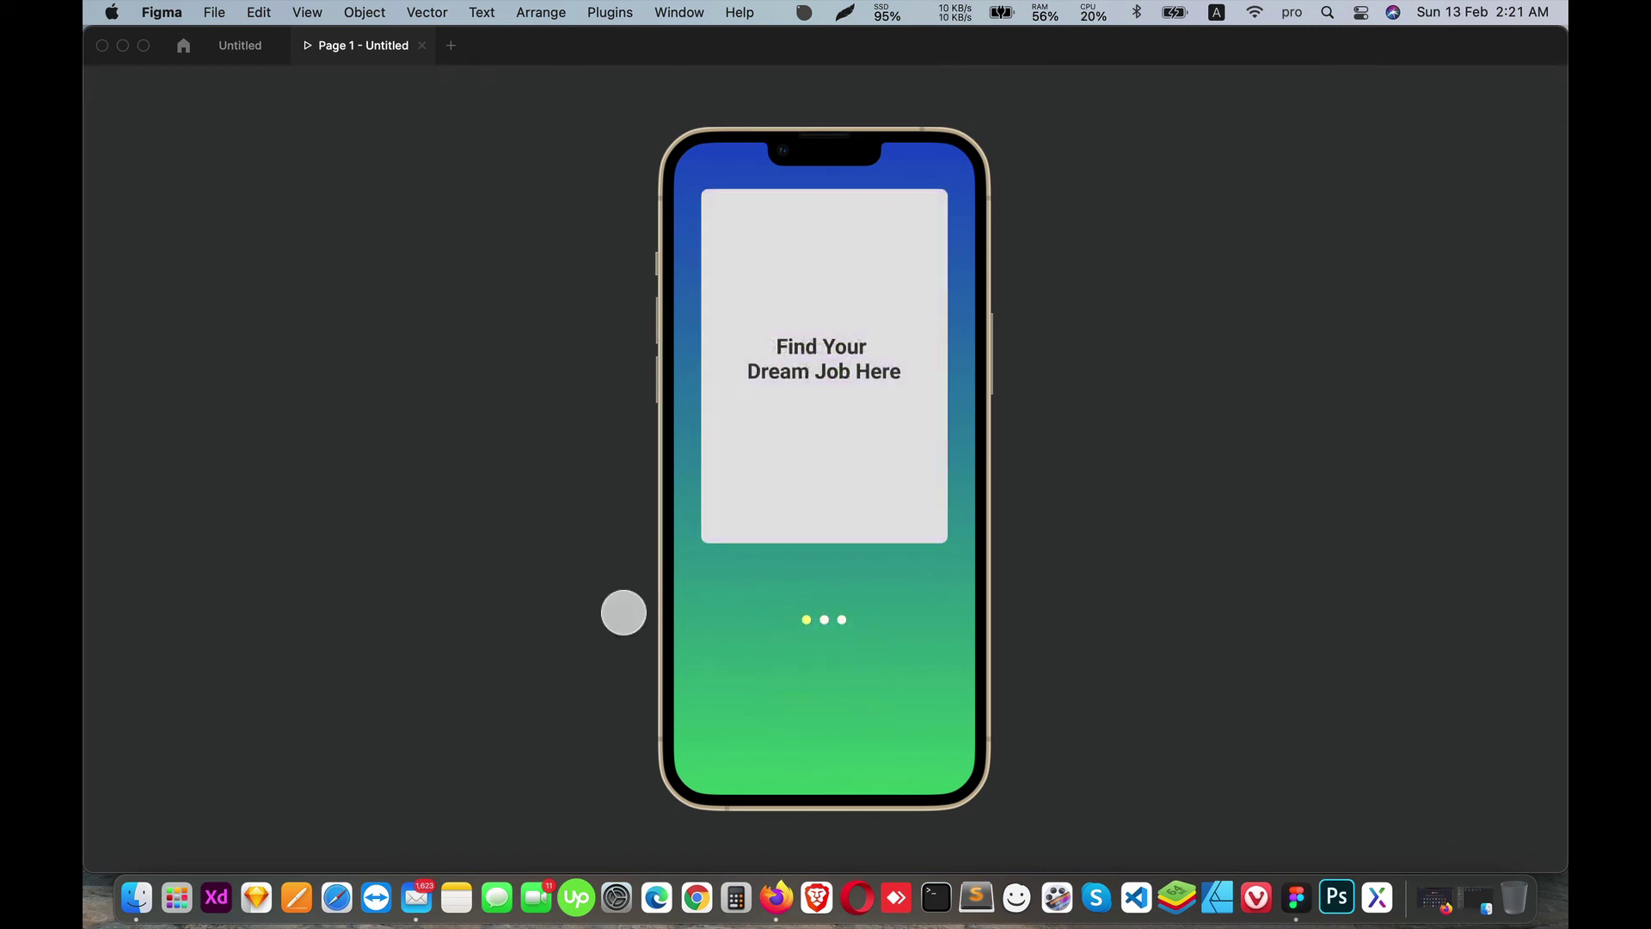
{"action": "left_click", "coordinate": [422, 47]}
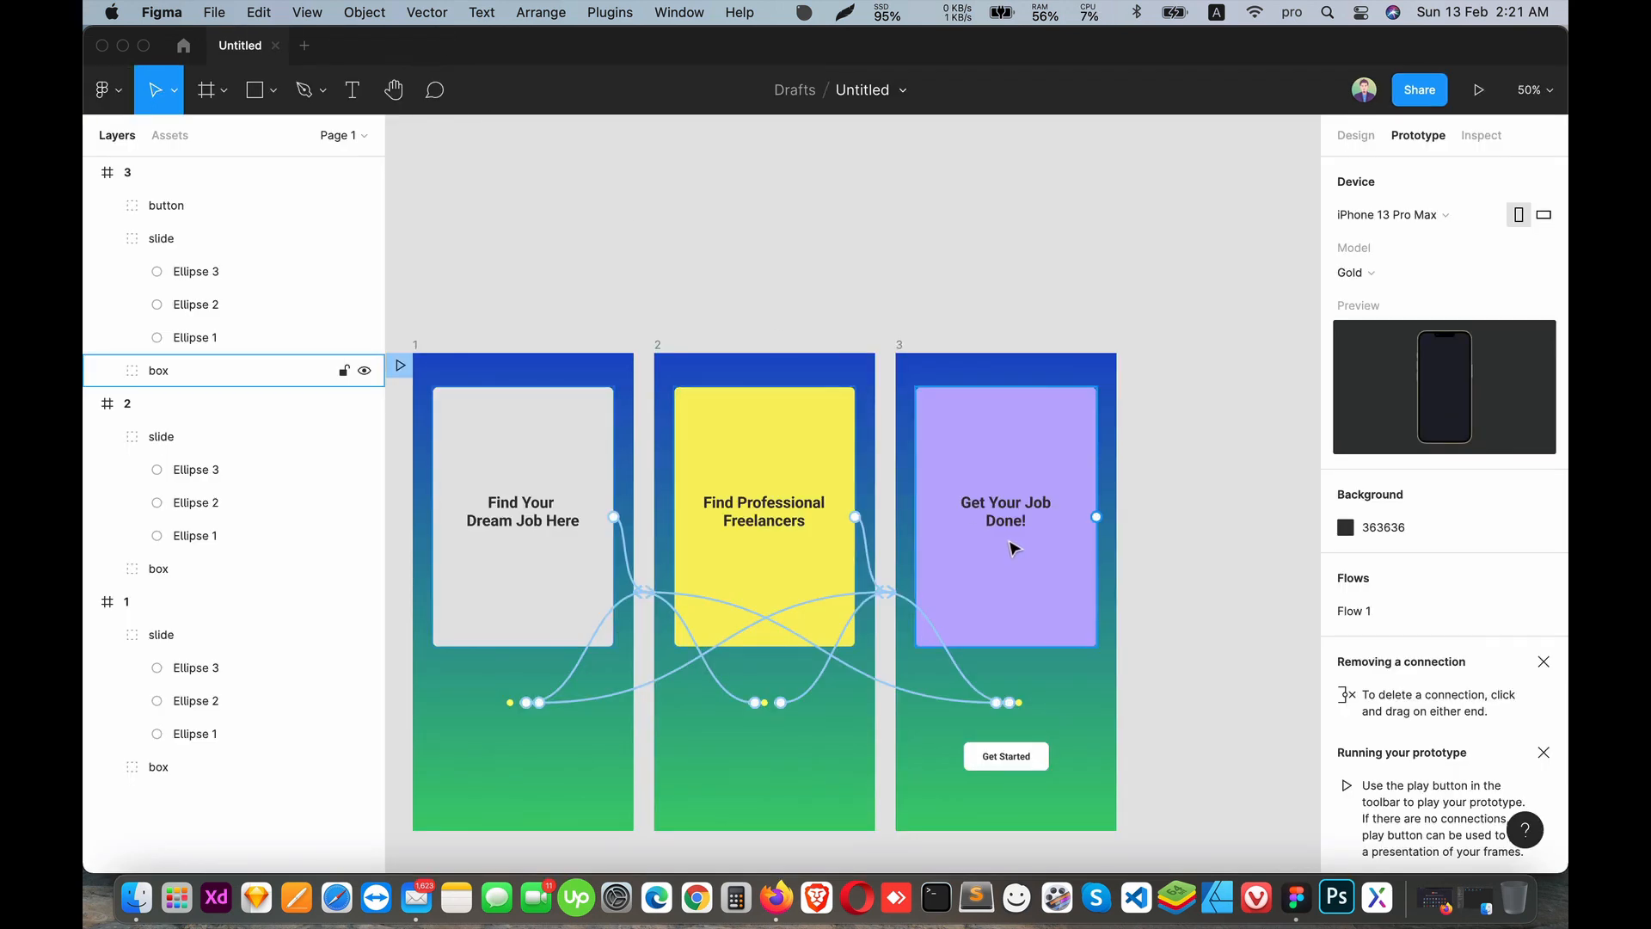
{"action": "scroll", "coordinate": [1090, 459], "scroll_direction": "down", "scroll_amount": 3}
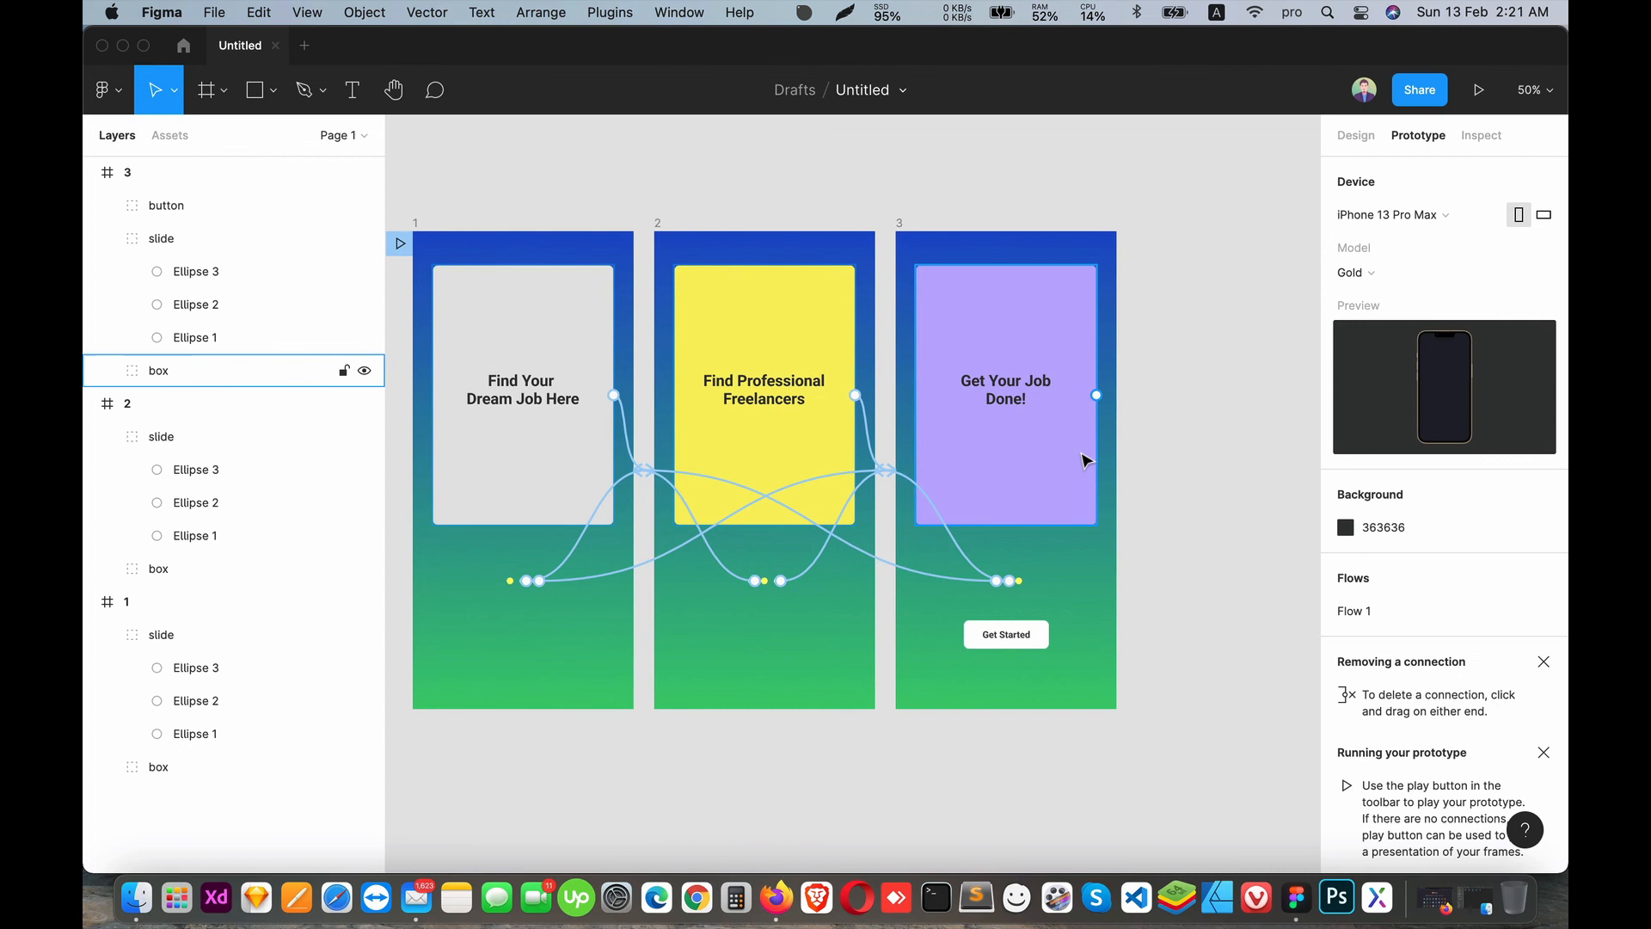